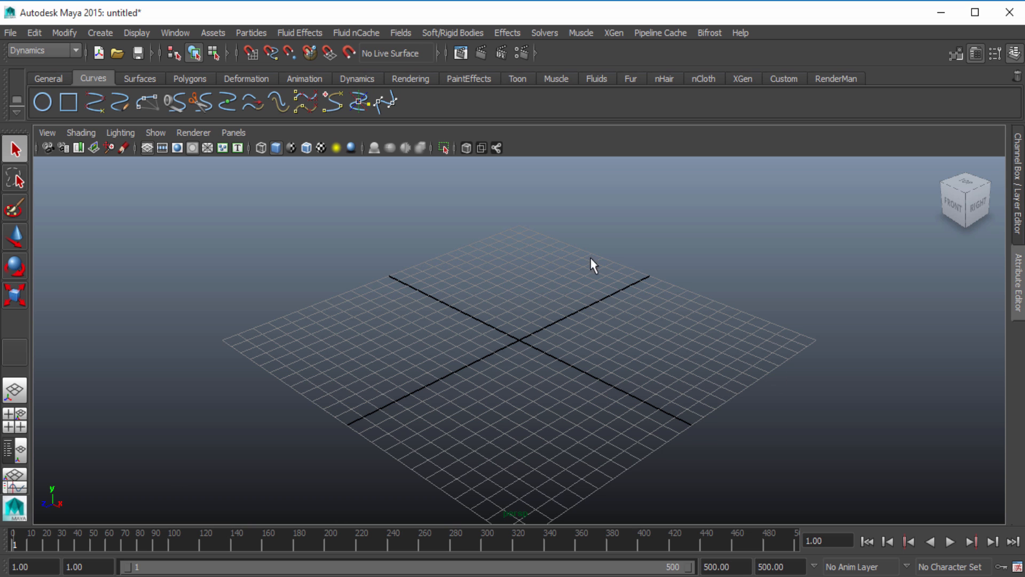
Switch from the perspective view to a maximized front view
alt+drag(612, 365, 561, 344)
click(16, 422)
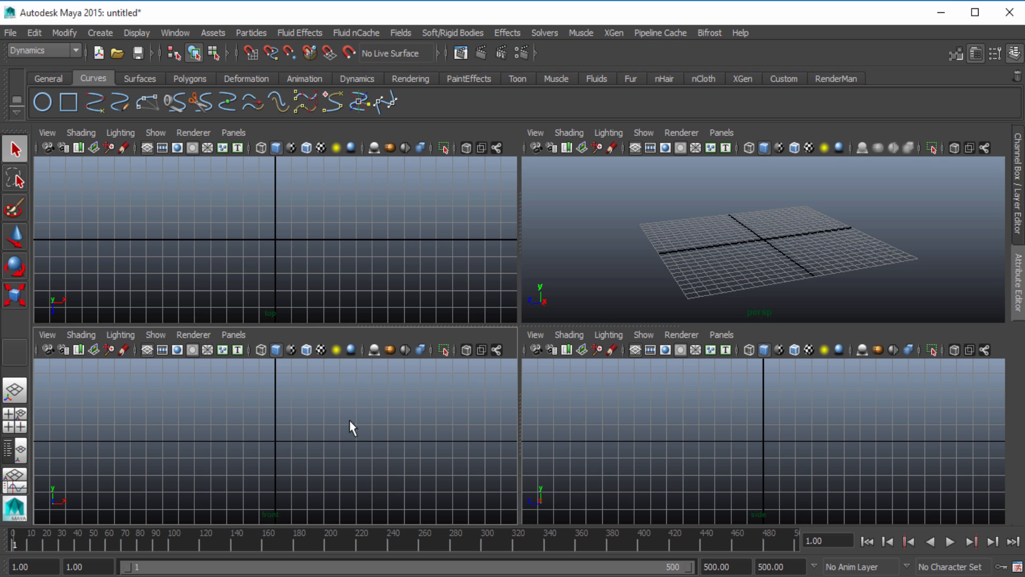
key(space)
alt+middle_drag(550, 295, 505, 296)
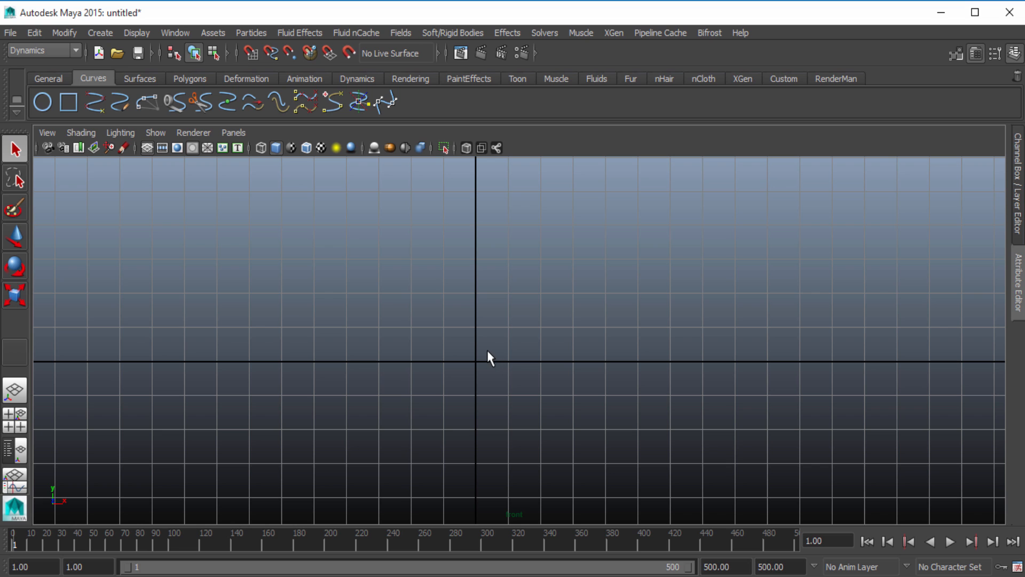
Draw a C-shaped EP curve just beside the vertical axis in the front view, with both ends flaring away from the axis
click(96, 106)
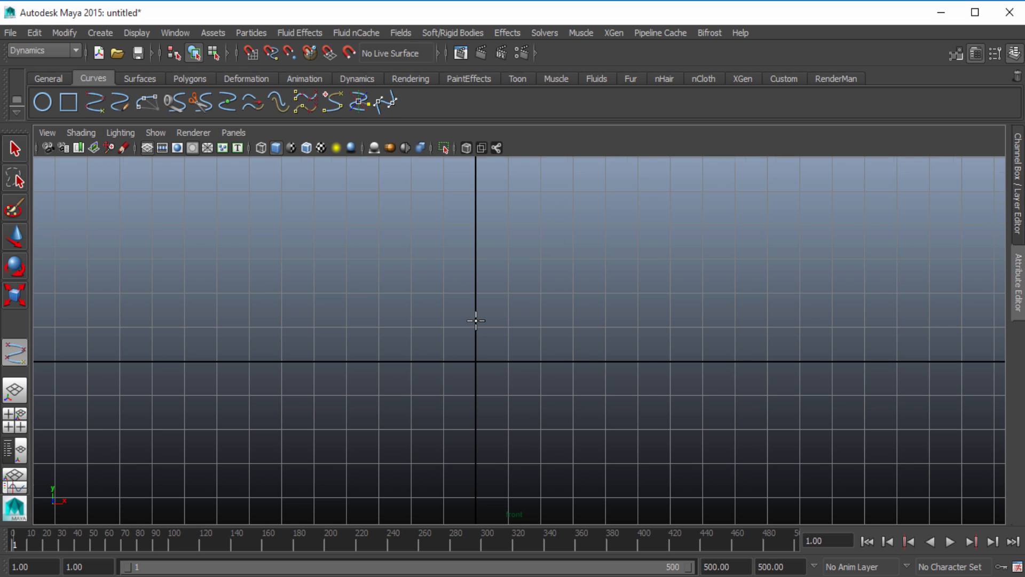
alt+middle_drag(476, 321, 482, 405)
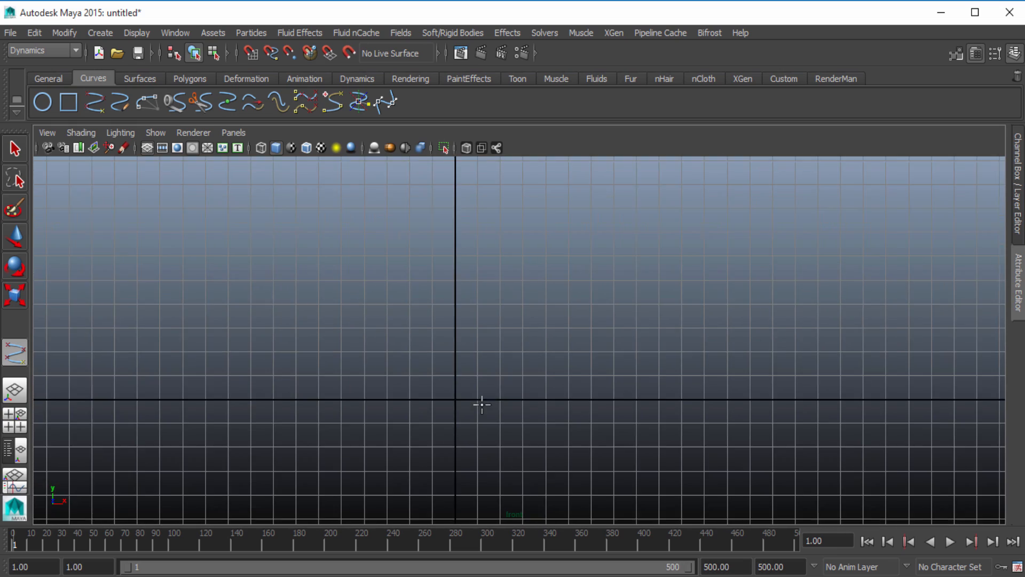
scroll(482, 405, down, 6)
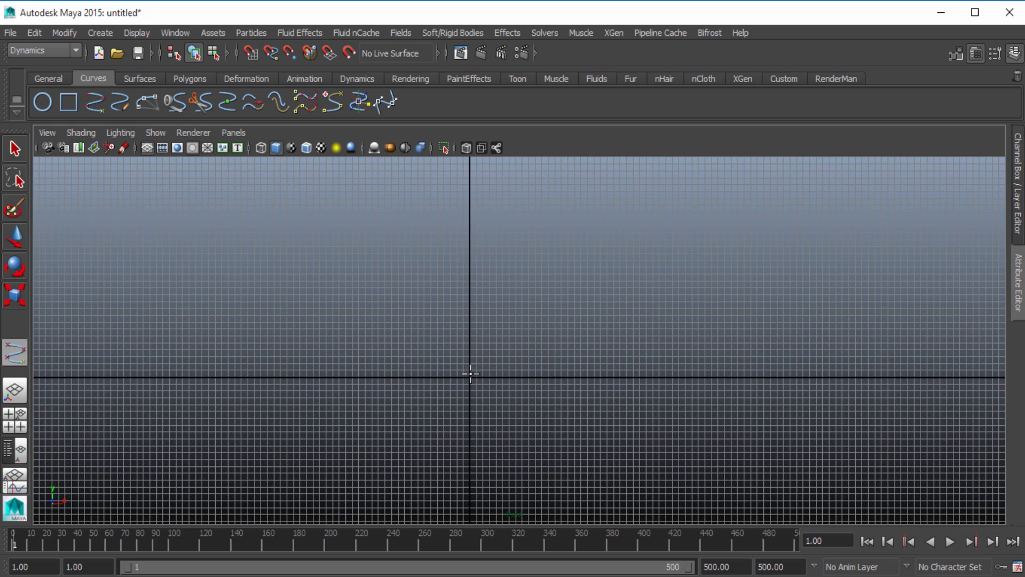
scroll(471, 368, down, 2)
alt+middle_drag(473, 351, 472, 340)
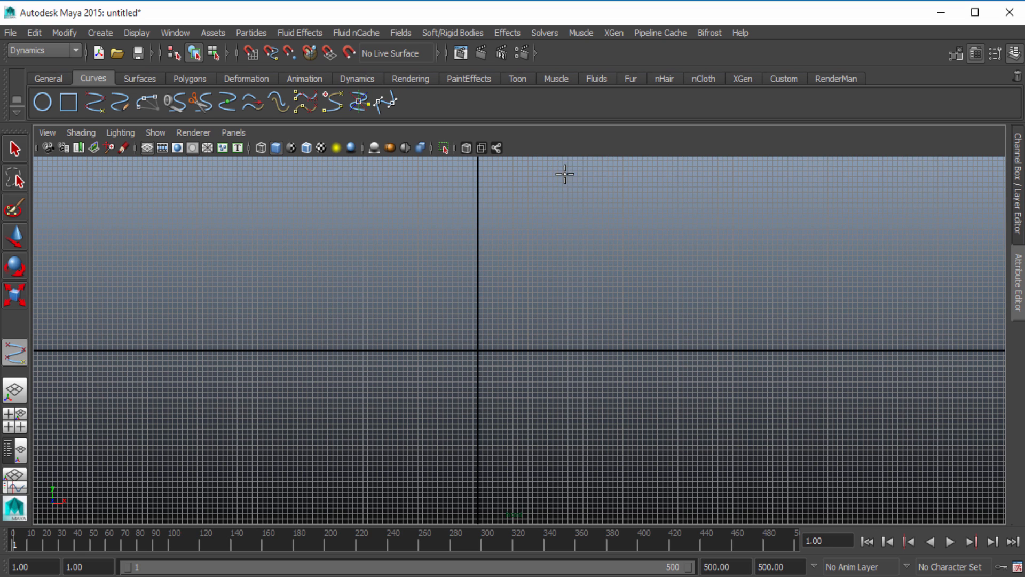
scroll(555, 191, down, 1)
scroll(555, 187, up, 1)
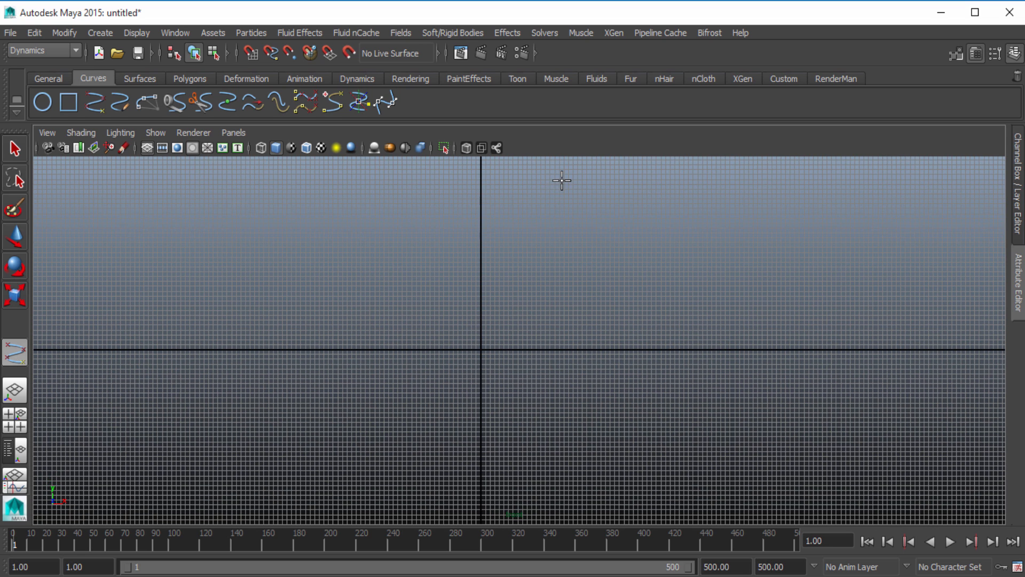
click(561, 182)
click(536, 191)
click(503, 201)
click(489, 216)
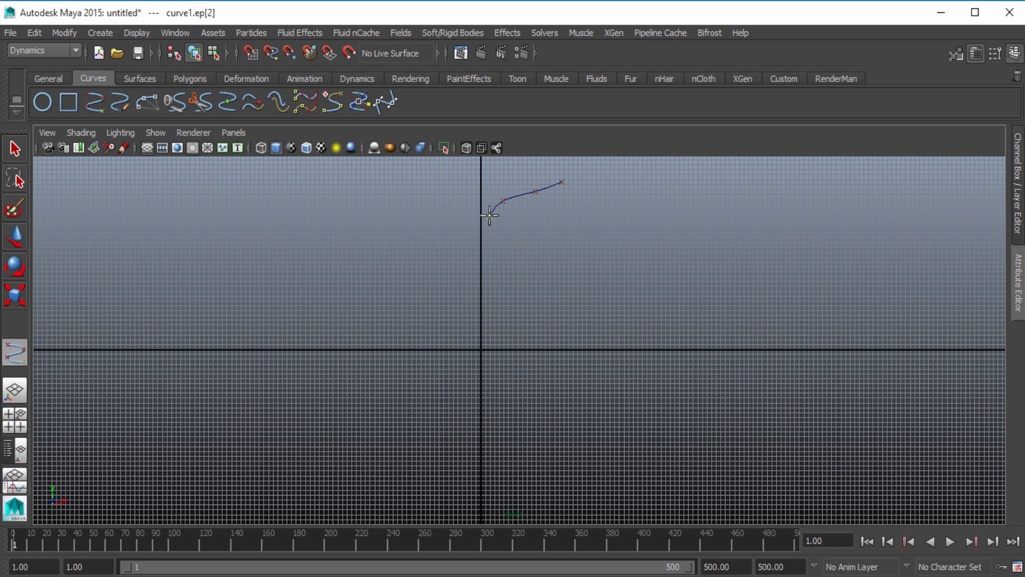
click(487, 260)
click(486, 289)
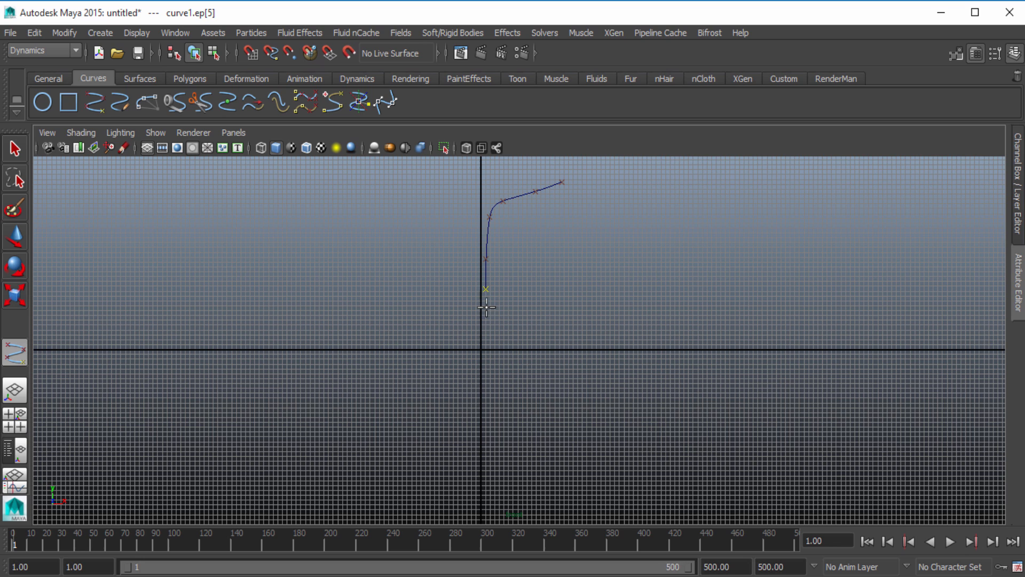
click(487, 345)
drag(491, 466, 509, 480)
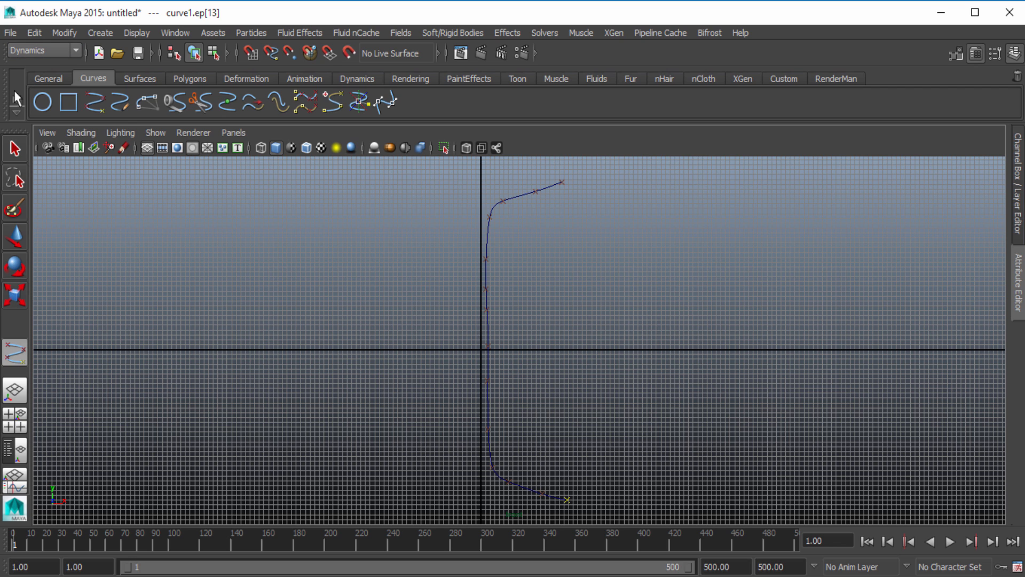
Show the curve's control vertices and move the upper ones to round the top bend and level its end
click(15, 149)
right_drag(490, 195, 451, 194)
click(499, 202)
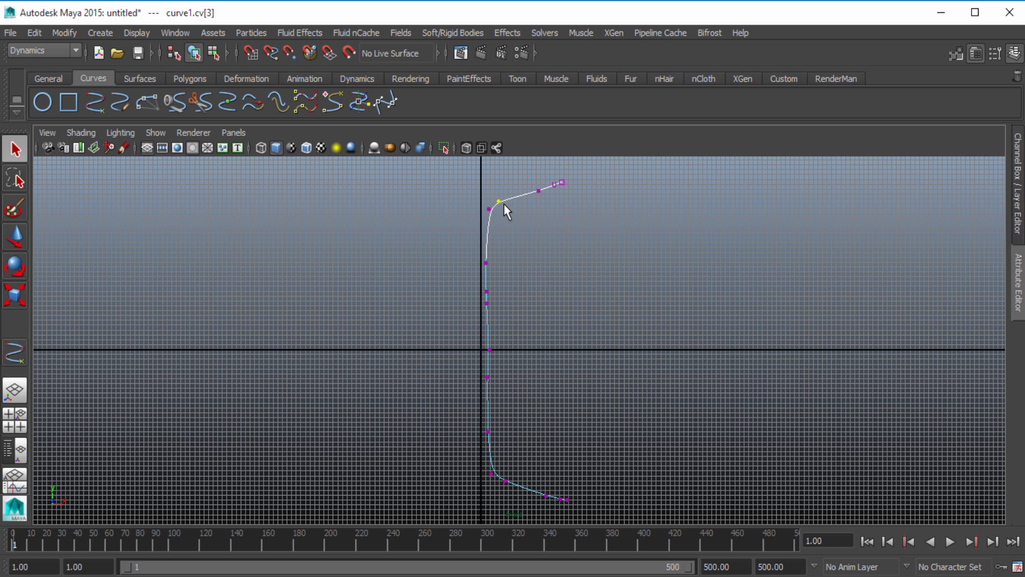
key(w)
key(e)
key(w)
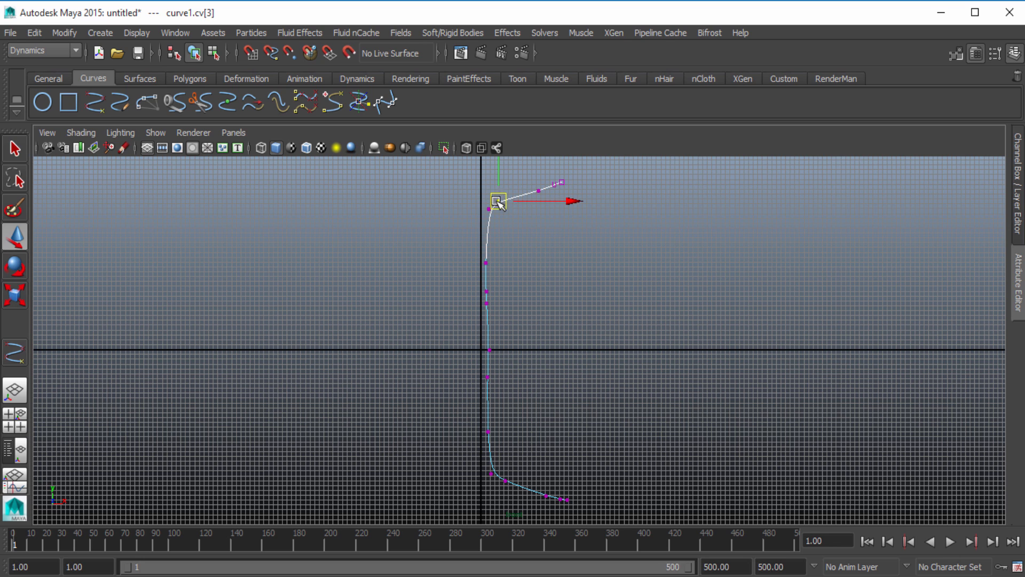
drag(498, 202, 566, 179)
click(538, 191)
click(554, 184)
click(562, 182)
click(487, 209)
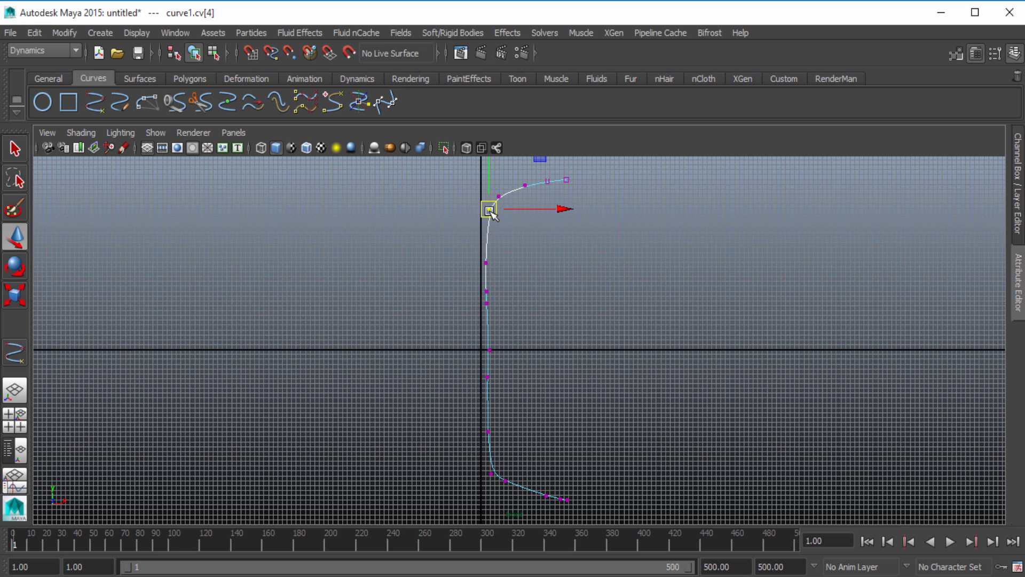
drag(488, 208, 488, 225)
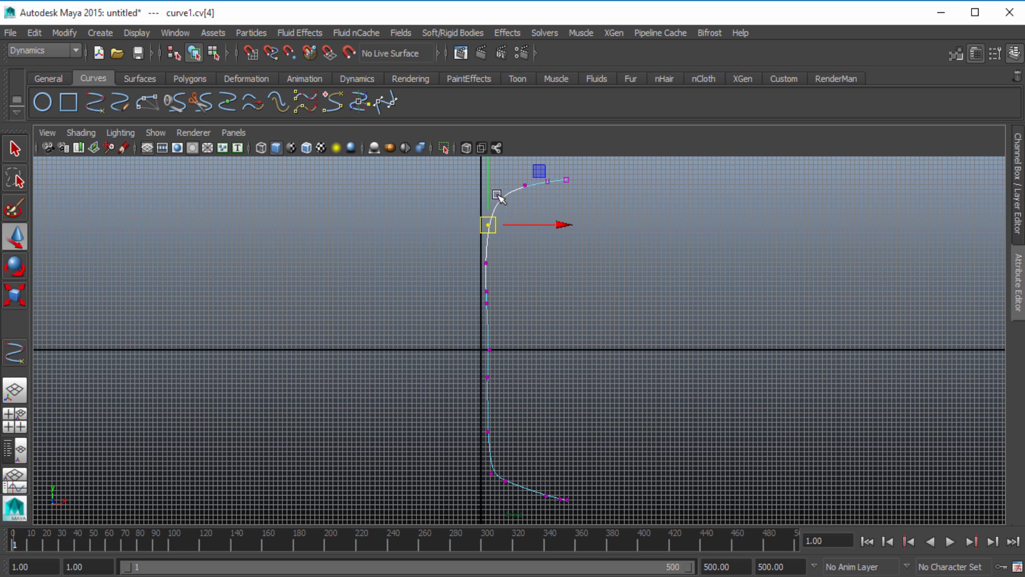
Reposition the control vertices along the middle of the curve to straighten and evenly space its vertical stem
click(486, 262)
alt+right_drag(487, 258, 707, 278)
drag(444, 258, 475, 273)
drag(451, 282, 485, 297)
drag(473, 294, 473, 315)
mouse_move(457, 348)
mouse_down()
mouse_move(485, 365)
mouse_move(473, 356)
mouse_up()
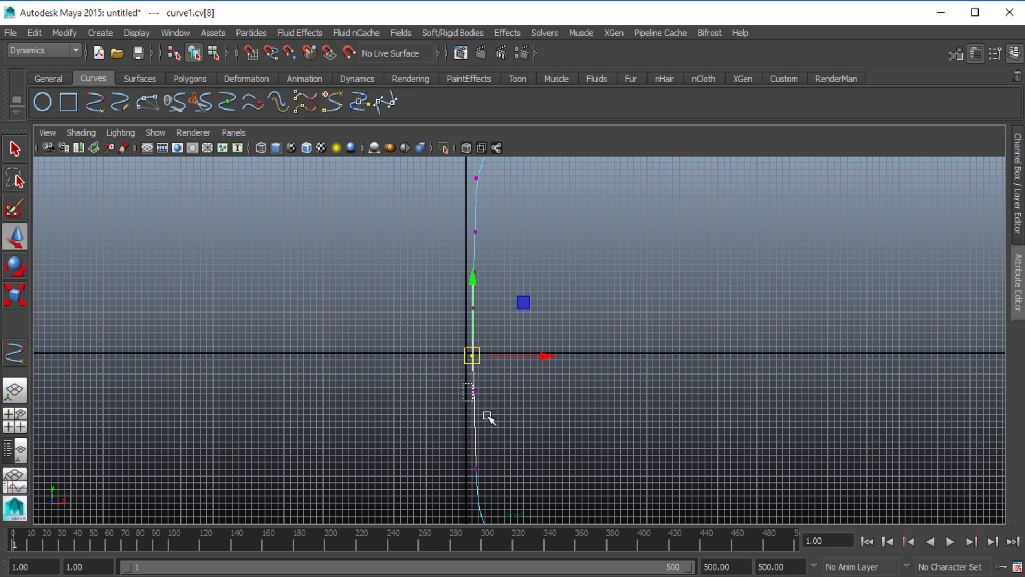
Move the lower control vertices to smooth the bottom bend and flatten the curve's lower end
mouse_move(485, 416)
mouse_down()
mouse_move(462, 382)
mouse_move(475, 422)
mouse_up()
scroll(508, 432, down, 2)
alt+middle_drag(508, 432, 453, 312)
drag(419, 313, 452, 389)
click(464, 382)
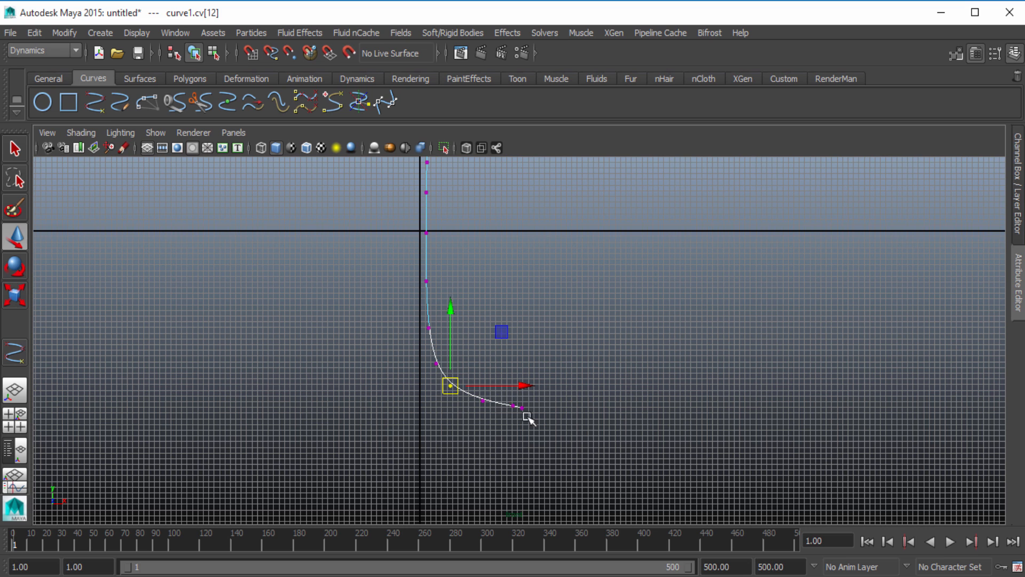
drag(527, 416, 526, 416)
drag(518, 408, 537, 408)
click(575, 389)
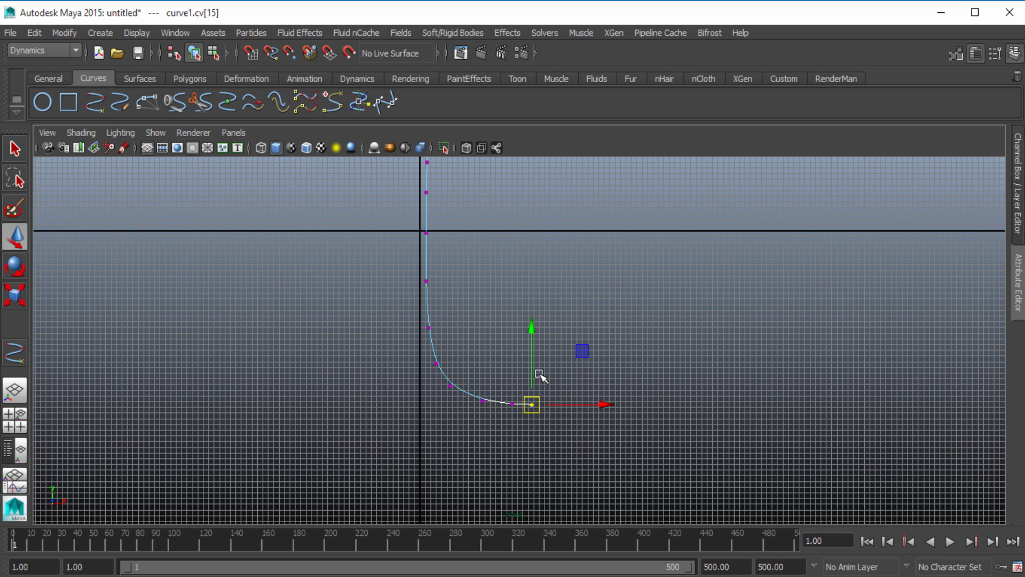
Adjust the control vertices at the curve's upper end and shift the three bottom end vertices closer to the axis
scroll(541, 368, down, 2)
alt+middle_drag(542, 229, 539, 308)
drag(457, 228, 514, 221)
drag(507, 218, 522, 216)
click(534, 205)
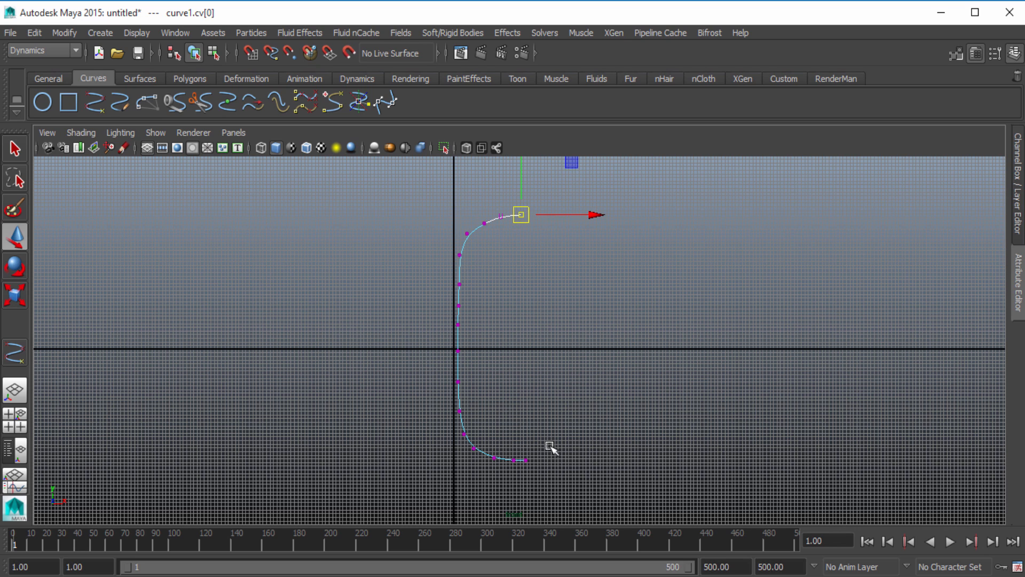
drag(549, 447, 503, 462)
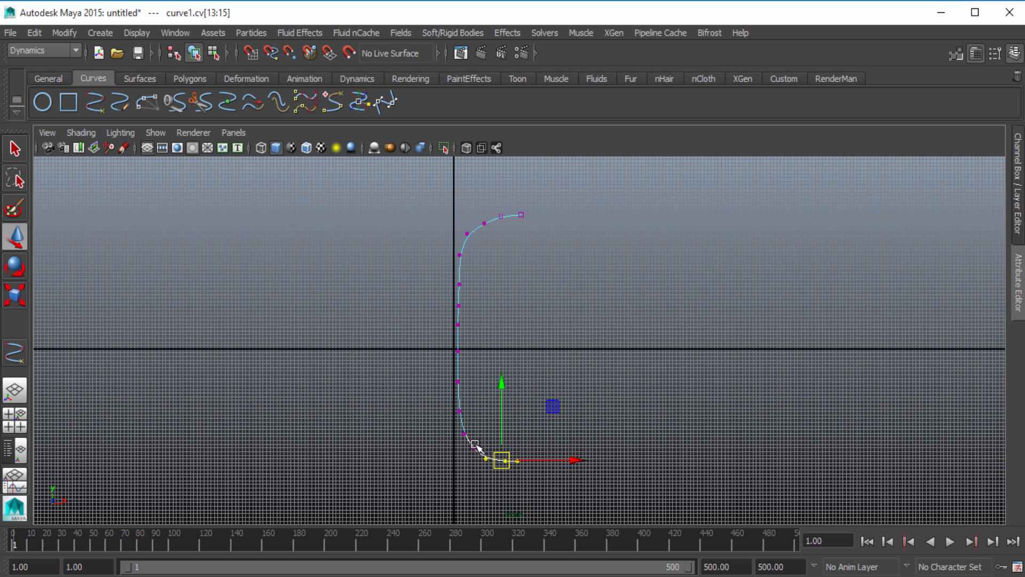
click(474, 447)
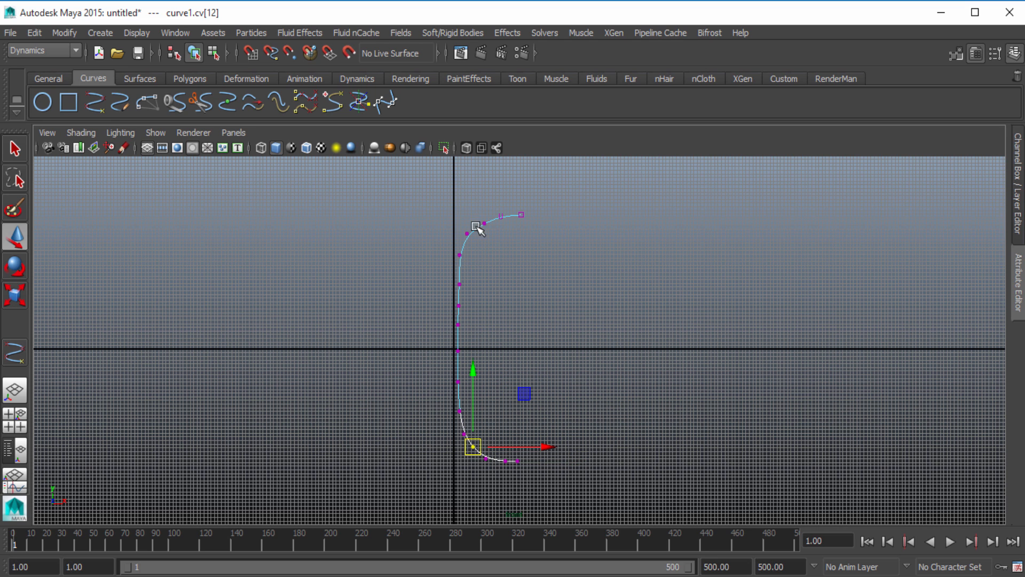
Refine the top bend by moving its control vertices into a rounder arc and adjusting the end point
scroll(492, 240, up, 1)
scroll(500, 233, up, 1)
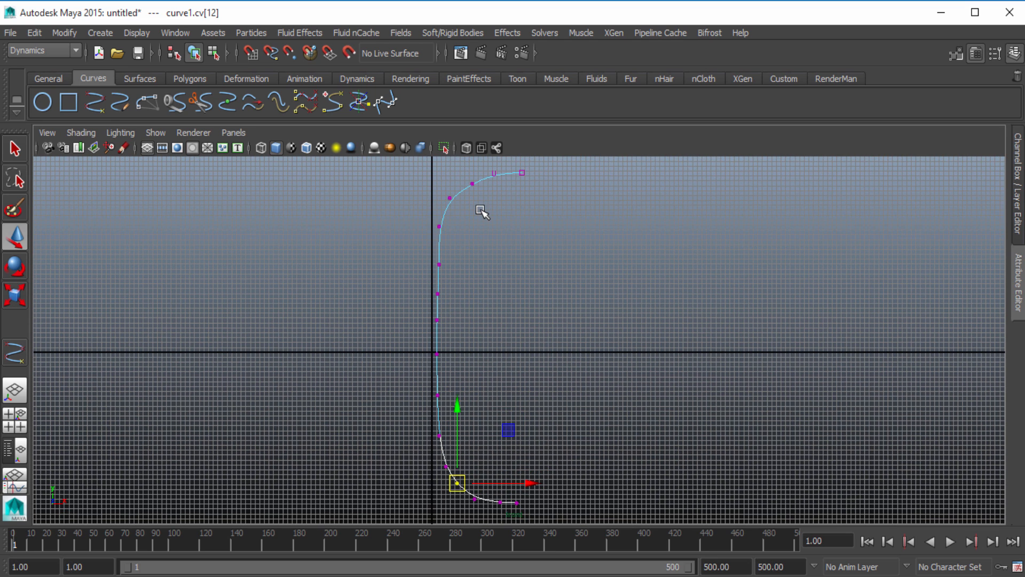
scroll(479, 205, up, 1)
alt+middle_drag(542, 178, 576, 273)
scroll(575, 271, up, 2)
mouse_move(485, 242)
mouse_down()
mouse_move(505, 265)
mouse_move(493, 253)
mouse_up()
click(469, 271)
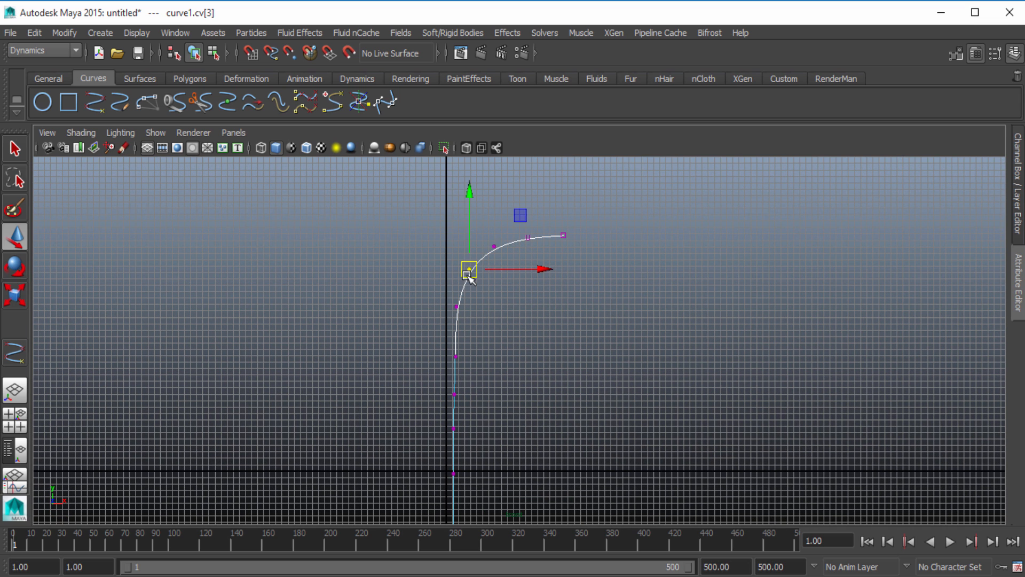
click(563, 236)
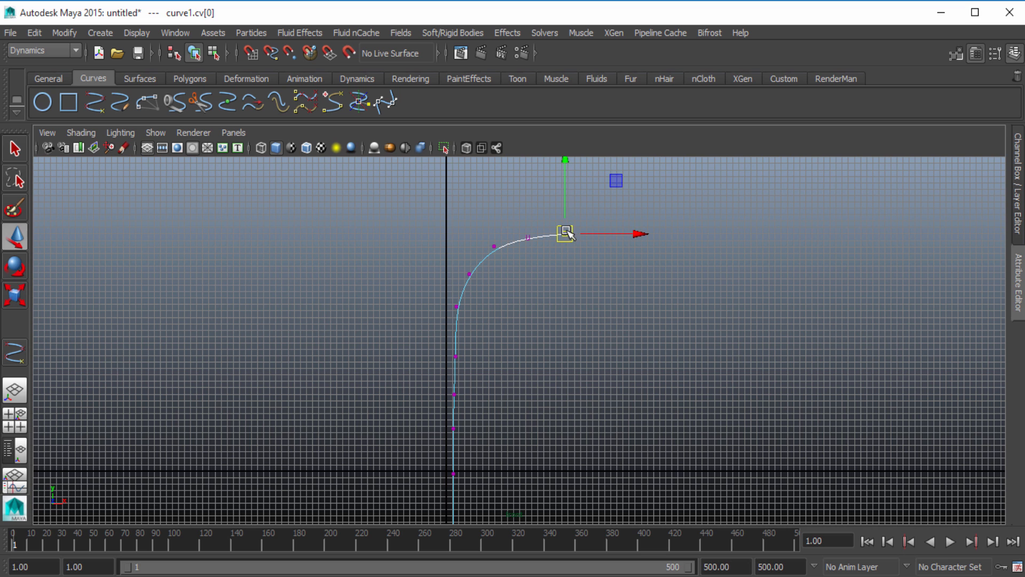
Move the two stem control vertices below the top bend slightly upward and align them with the vertical stem
scroll(536, 347, down, 2)
alt+middle_drag(535, 346, 504, 244)
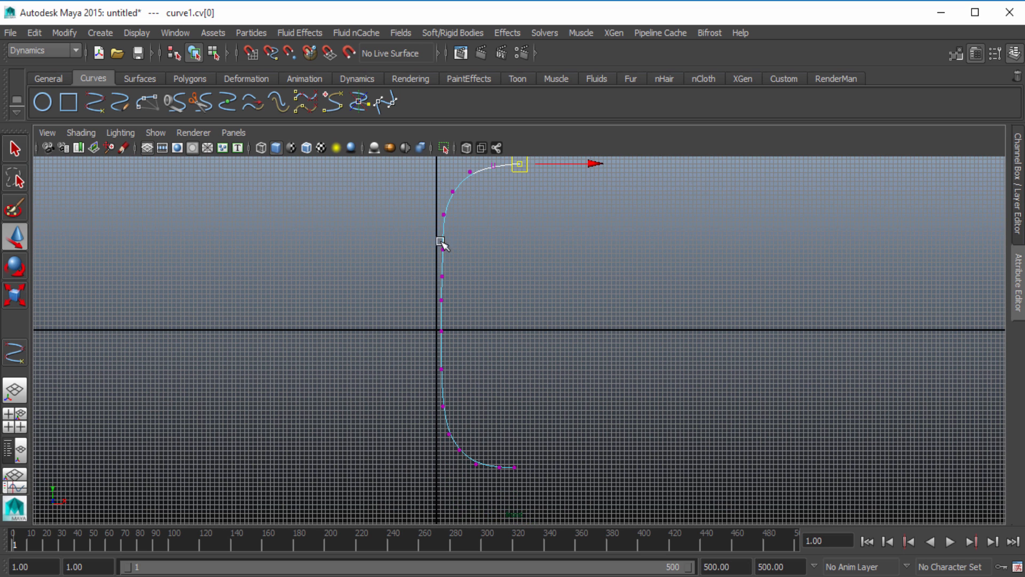
click(443, 249)
click(483, 262)
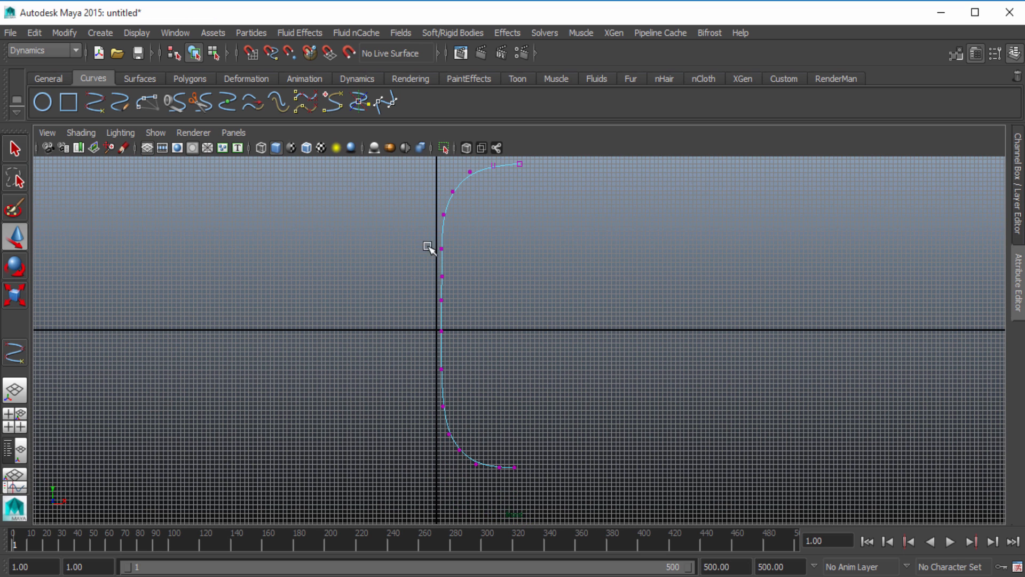
click(435, 274)
drag(442, 274, 443, 271)
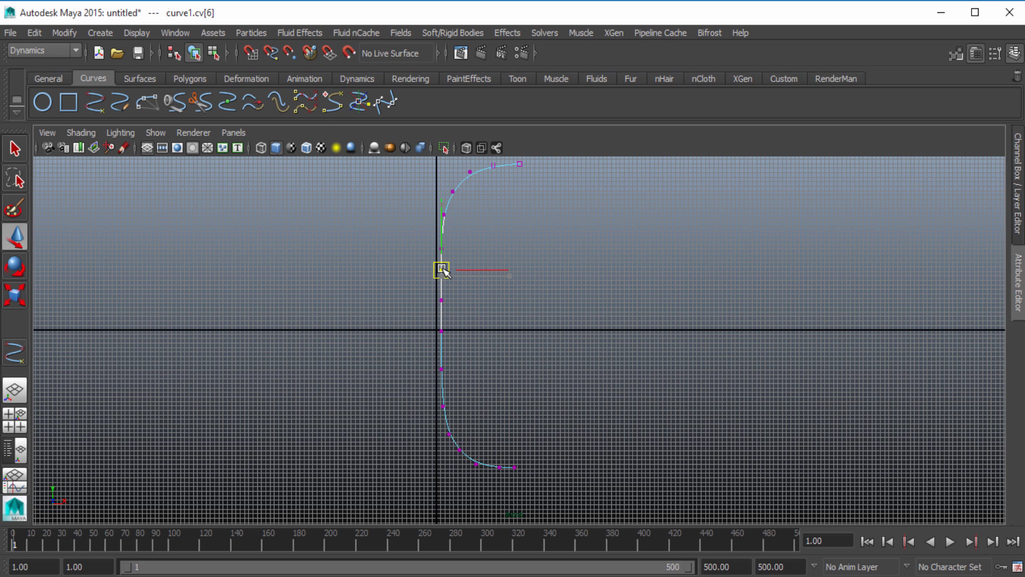
click(533, 276)
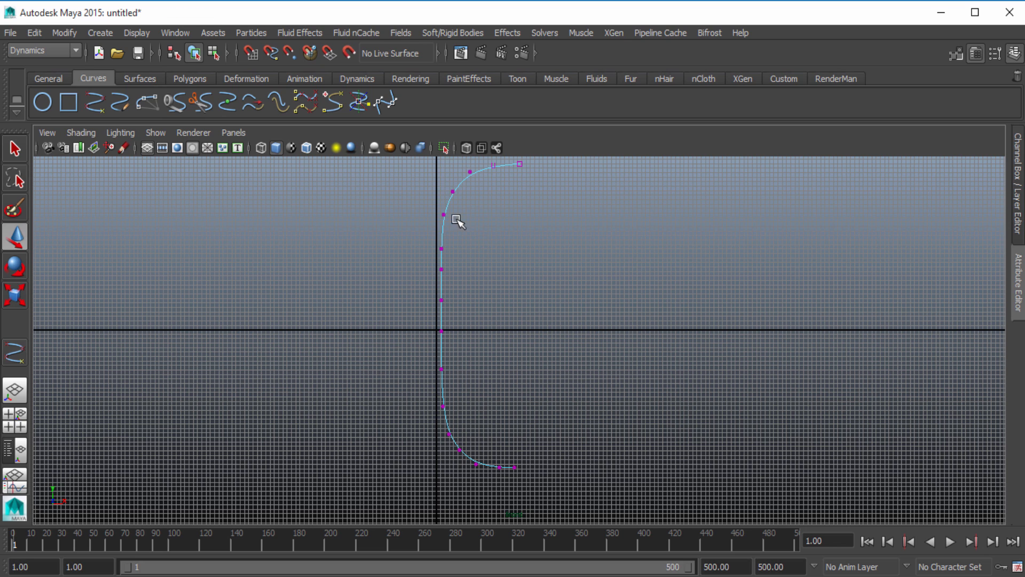
click(443, 250)
drag(442, 249, 441, 239)
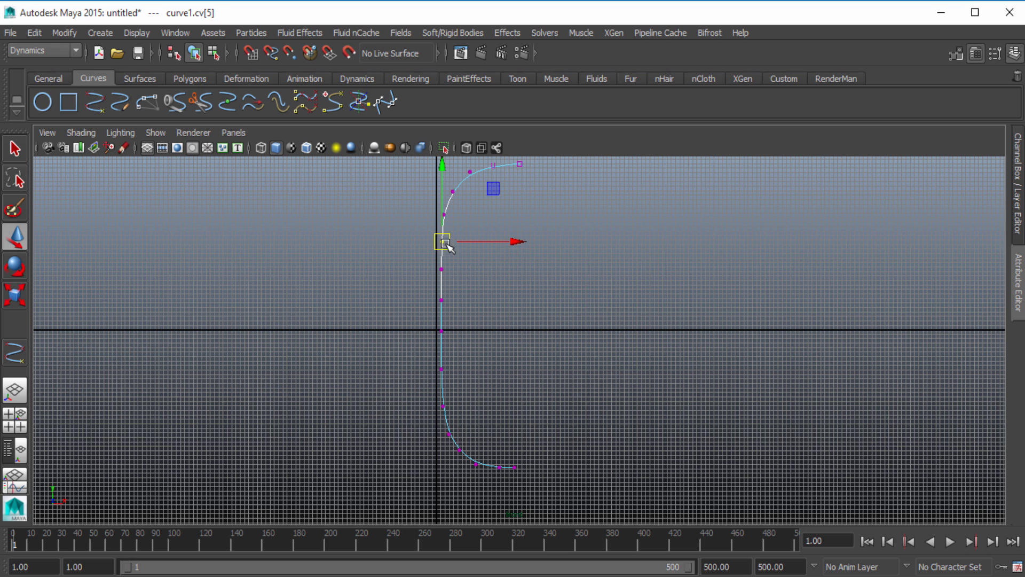
click(546, 299)
Widen the top flare by moving its three end vertices and the adjacent bend vertex away from the axis
scroll(511, 293, down, 1)
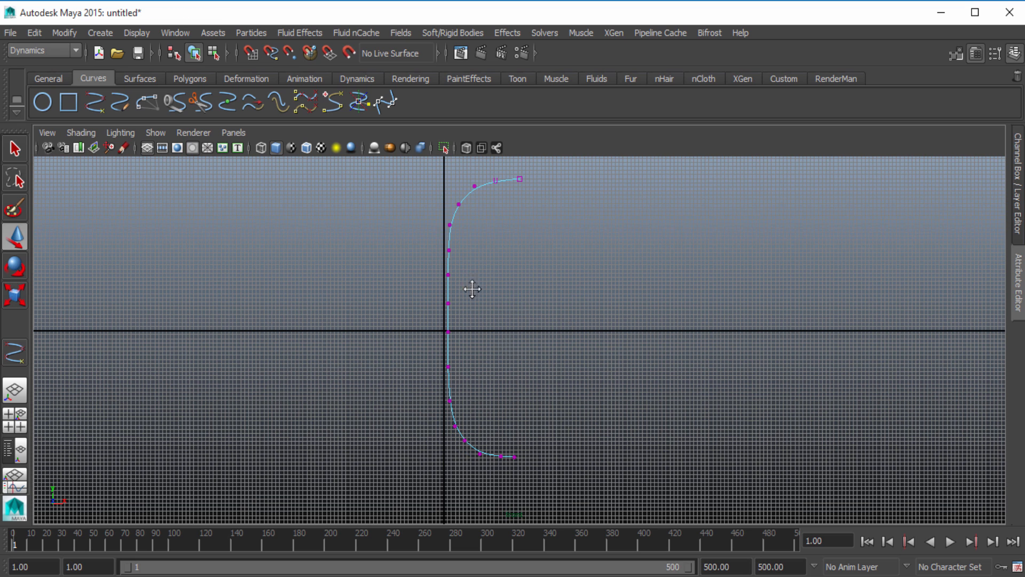
alt+middle_drag(471, 289, 487, 314)
alt+right_drag(563, 304, 546, 306)
drag(477, 195, 539, 224)
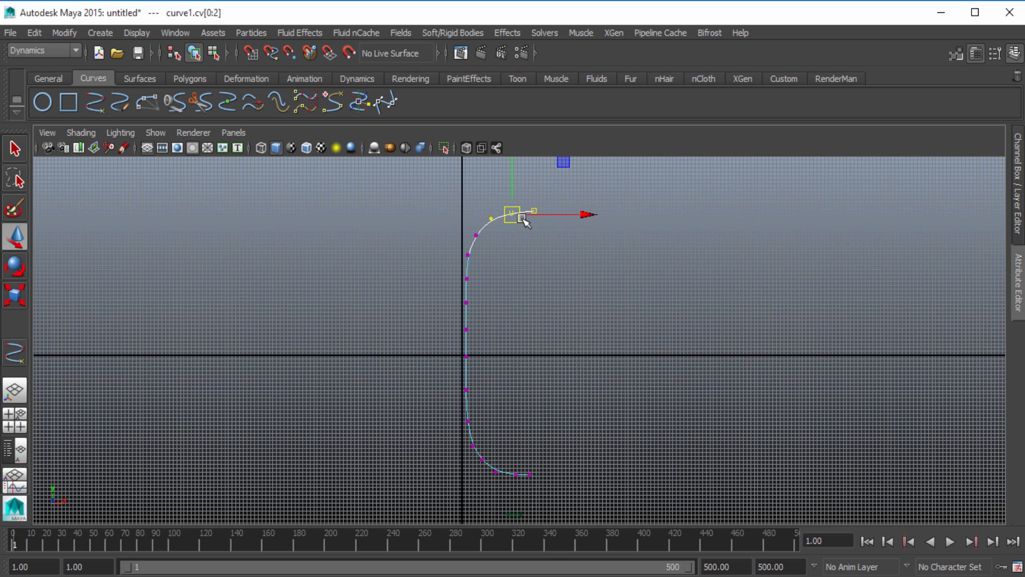
drag(458, 231, 479, 231)
click(584, 337)
alt+middle_drag(523, 374, 540, 330)
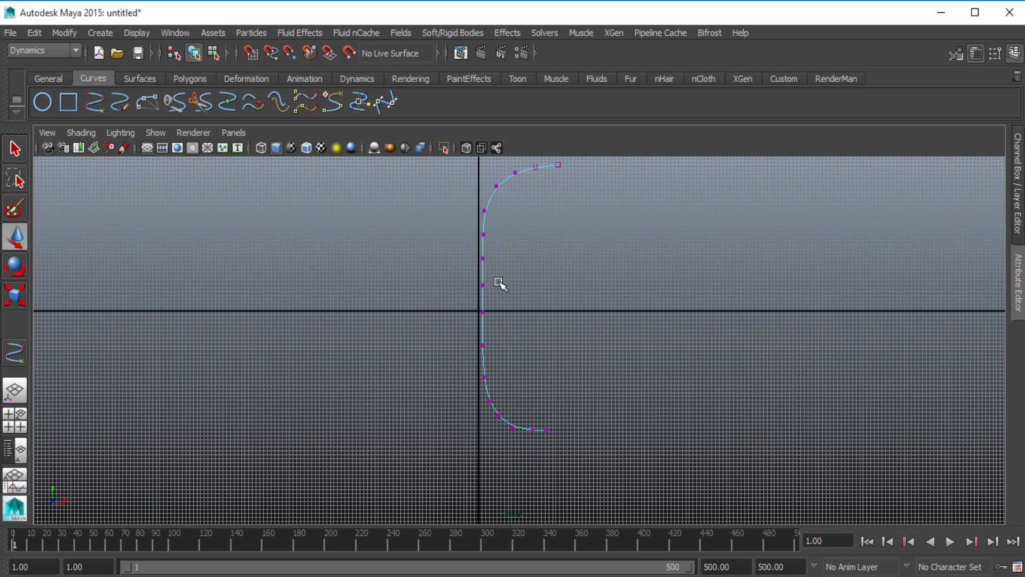
Return to object mode, select the whole curve and revolve it into a surface using the Surfaces tool set
right_drag(483, 267, 535, 195)
click(483, 265)
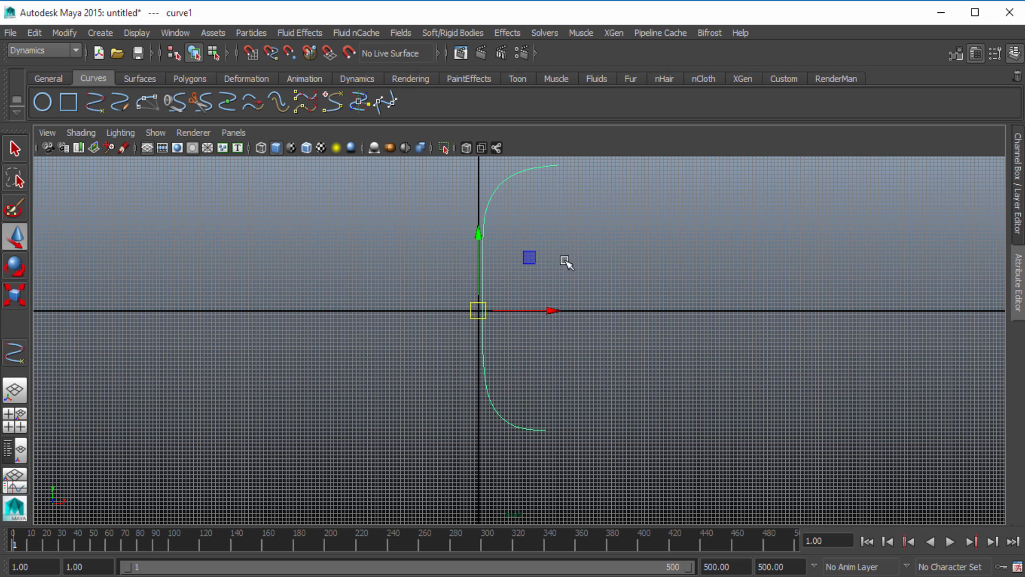
alt+middle_drag(433, 291, 416, 337)
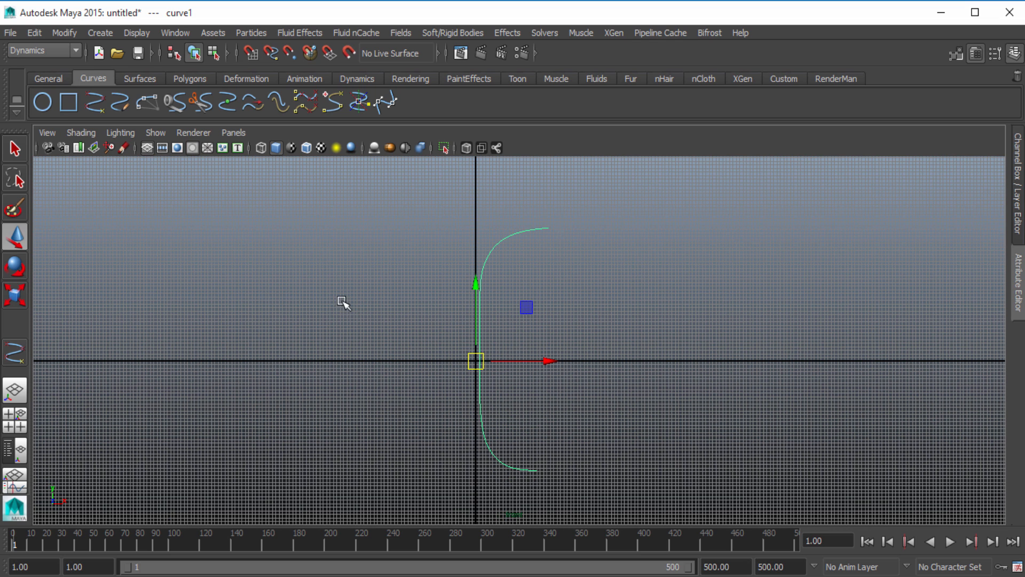
click(70, 53)
click(57, 78)
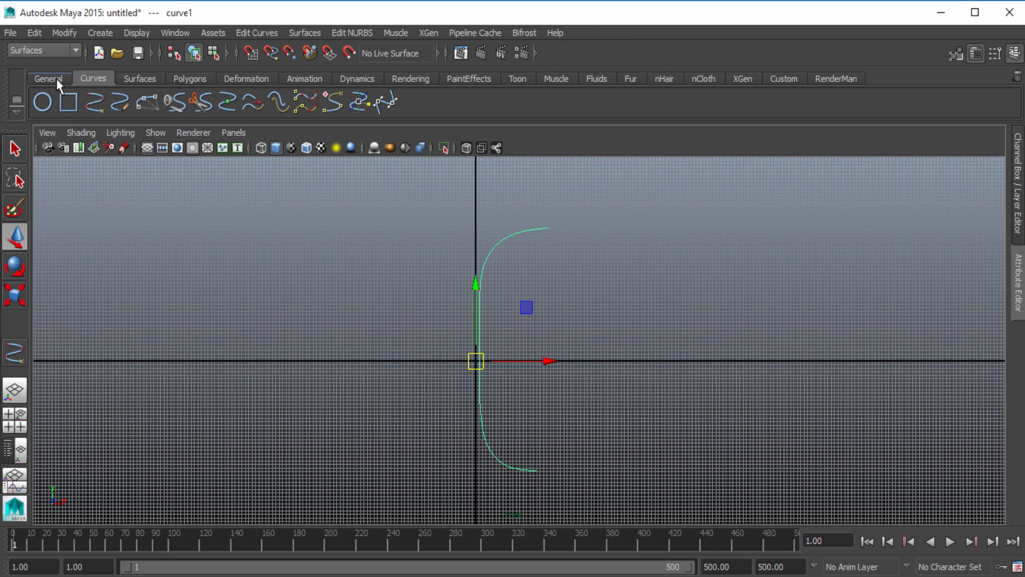
click(299, 34)
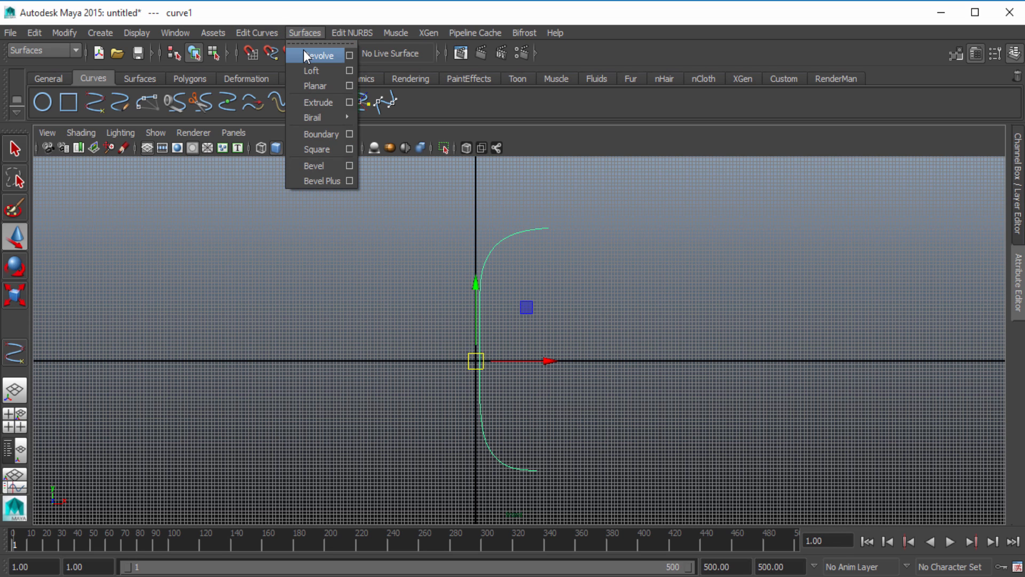
click(315, 55)
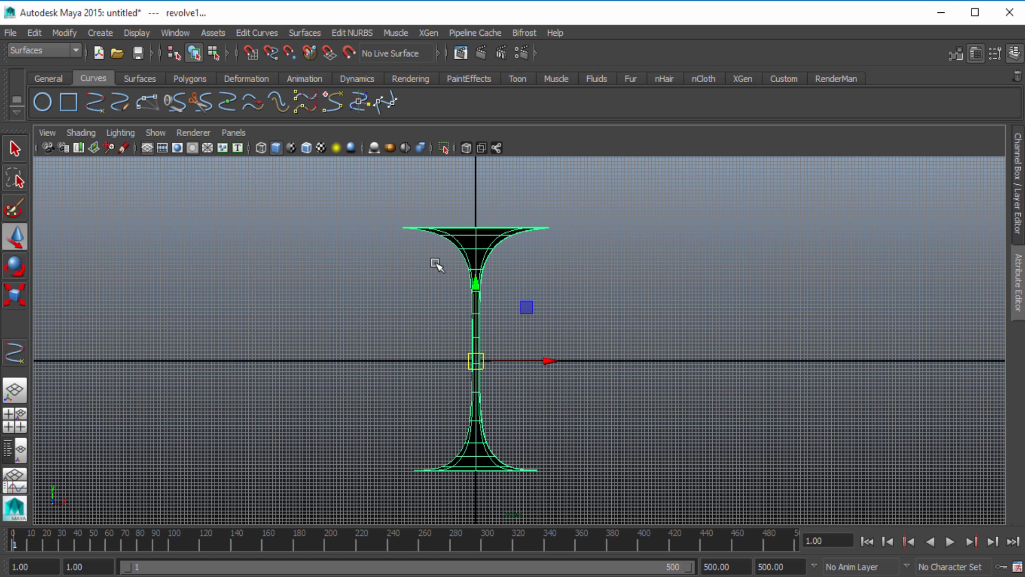
Select the revolved surface and delete all construction history in the scene
click(419, 312)
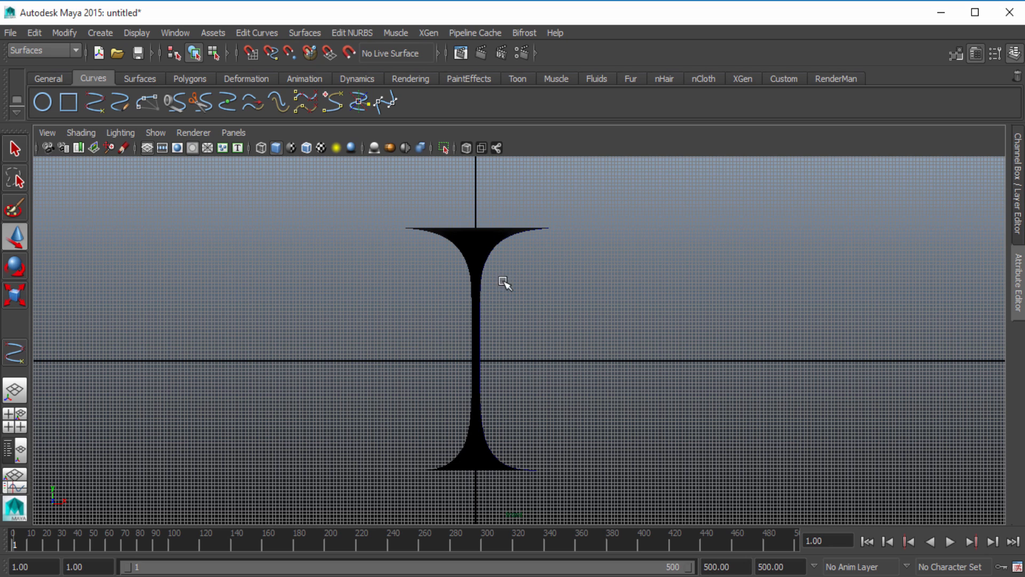
alt+middle_drag(422, 404, 416, 361)
alt+right_drag(417, 362, 491, 355)
alt+middle_drag(487, 348, 495, 389)
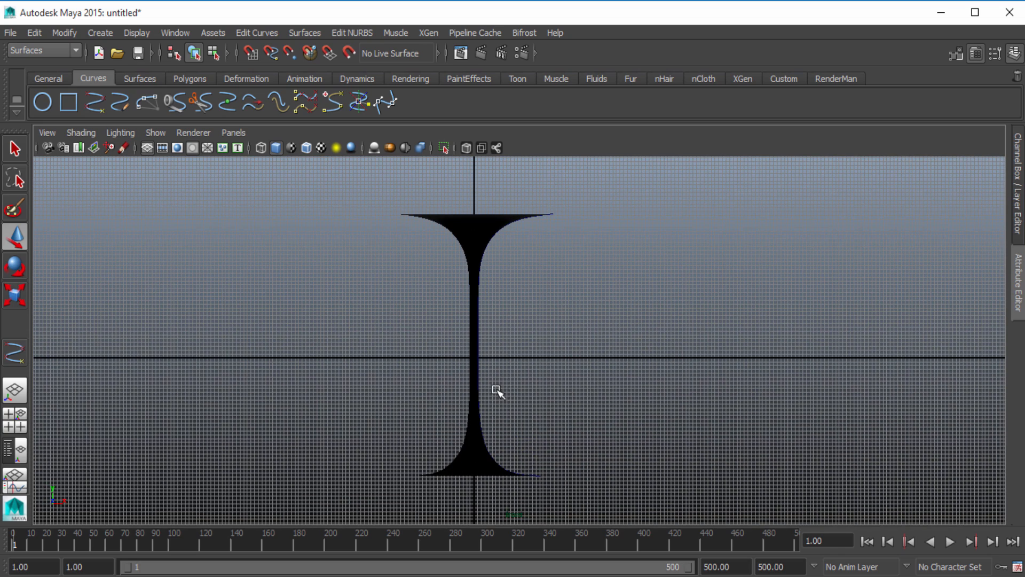
click(483, 228)
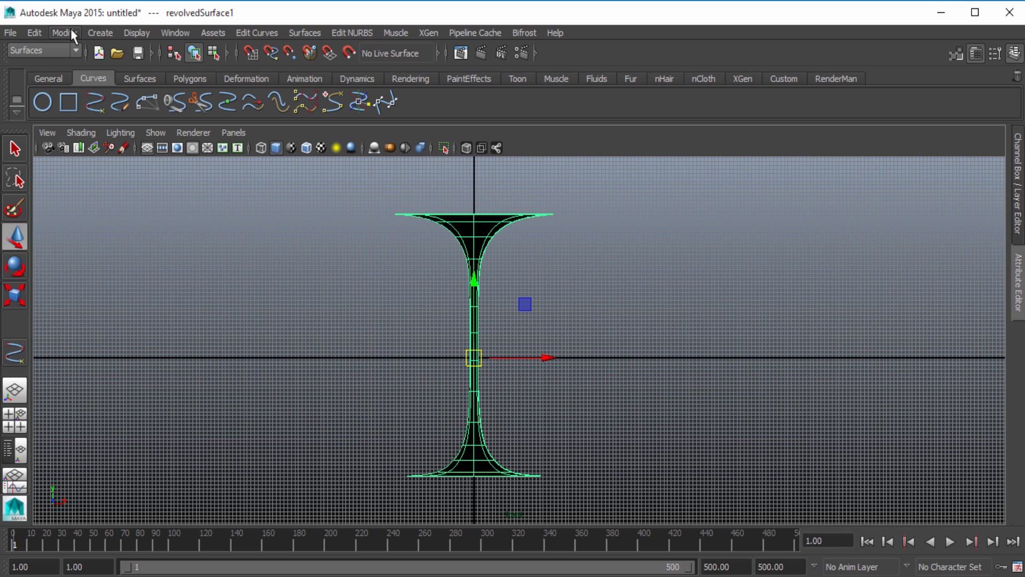
click(43, 35)
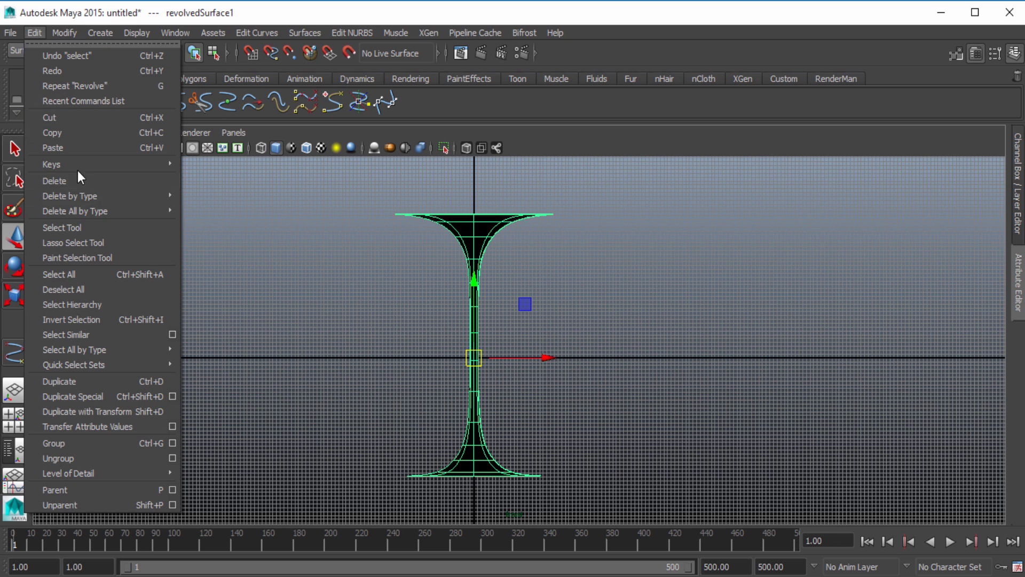
mouse_move(98, 209)
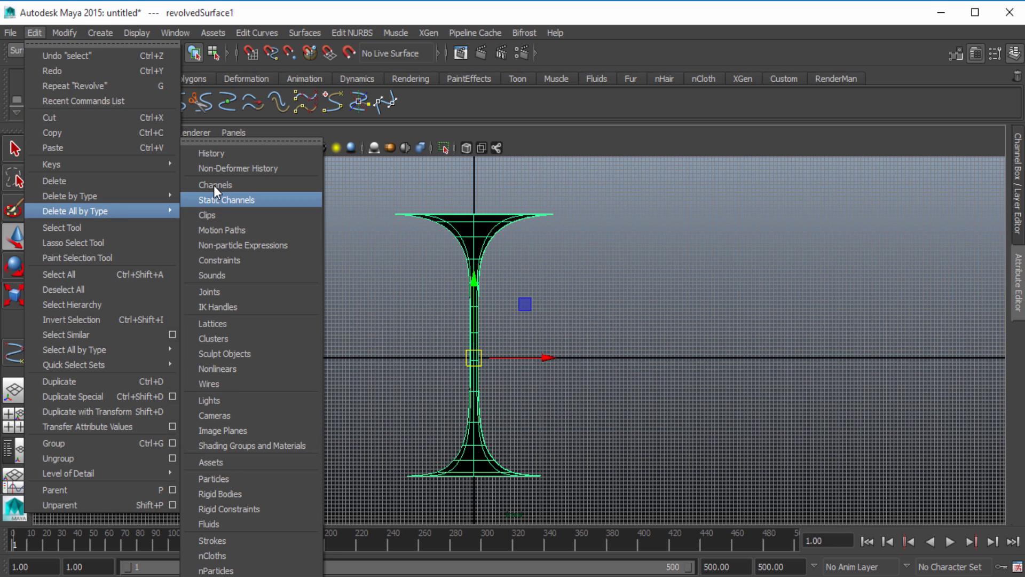
click(225, 152)
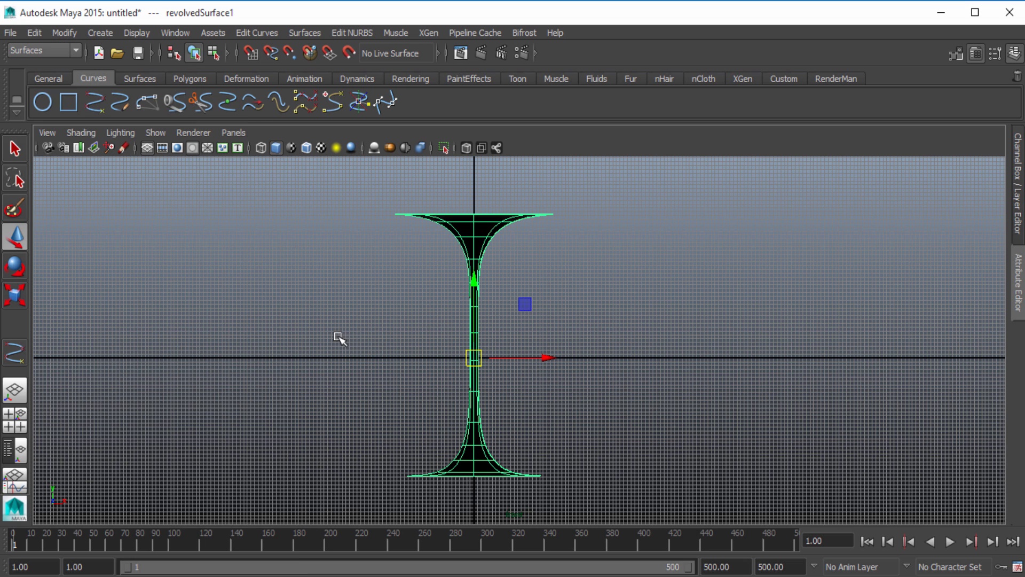
Reselect the revolved surface and display its shape attributes to check its U and V spans
click(442, 263)
click(479, 236)
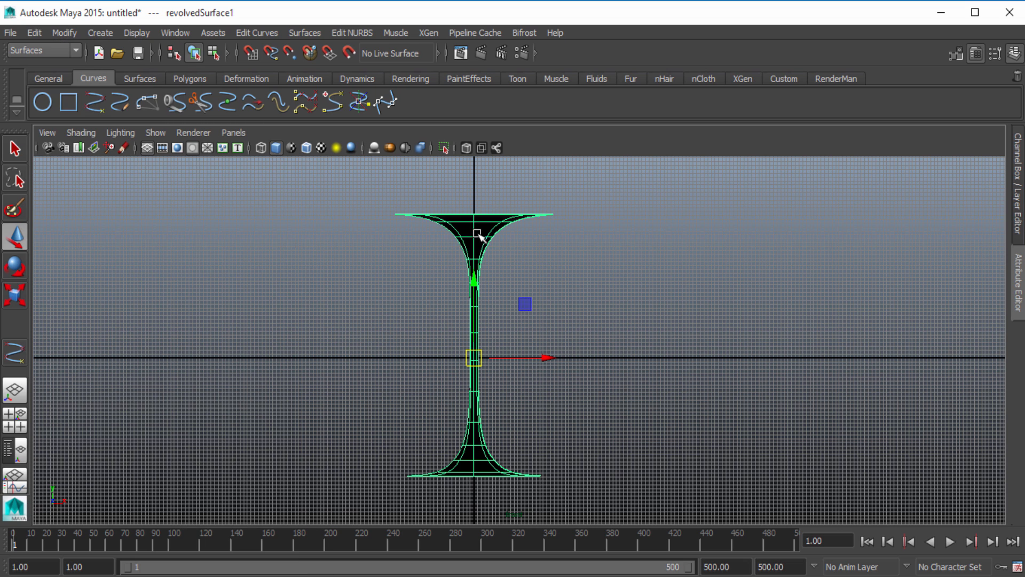
click(1020, 278)
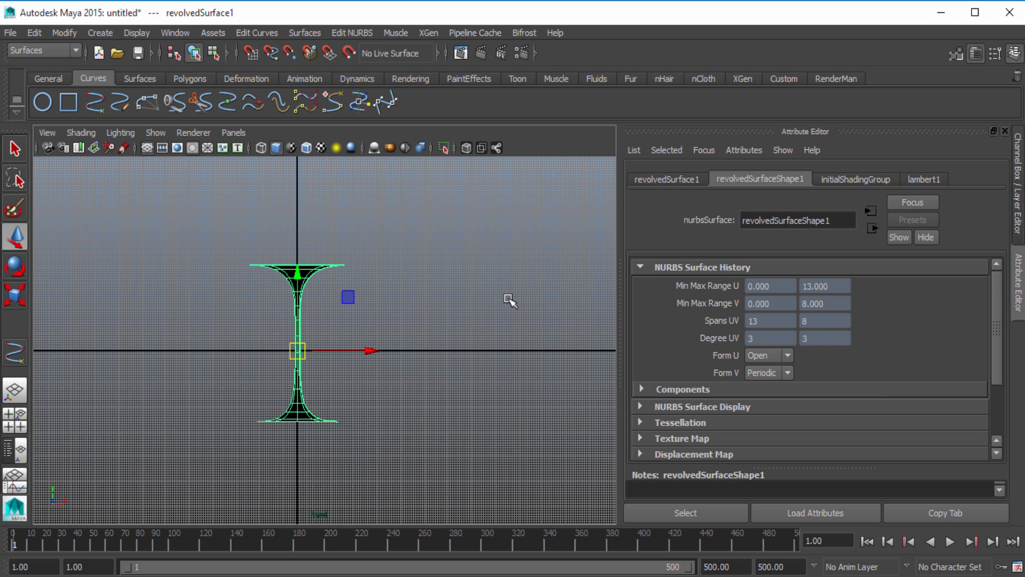
scroll(507, 299, up, 1)
scroll(376, 319, up, 1)
alt+middle_drag(351, 322, 385, 318)
scroll(419, 323, up, 1)
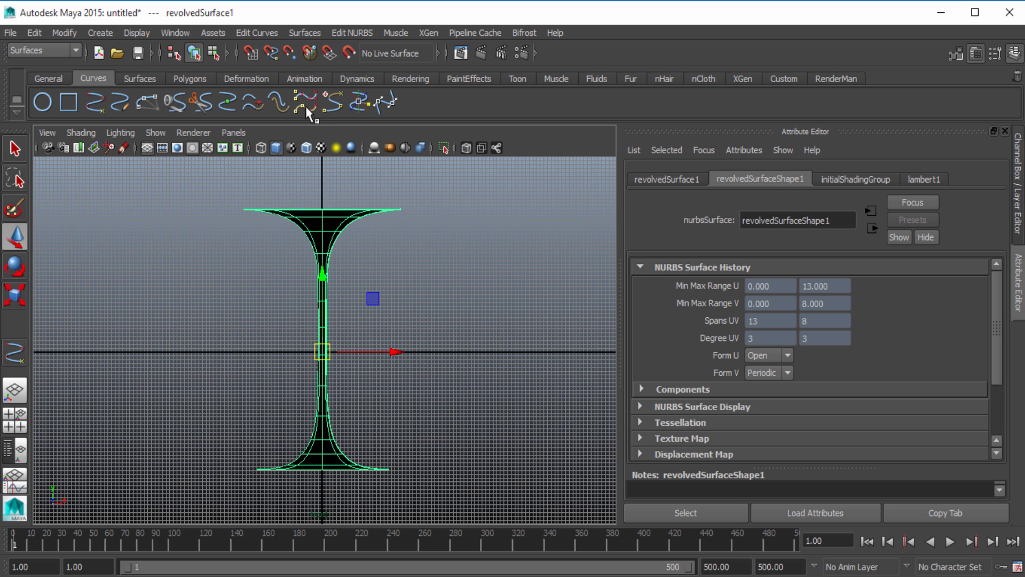
Rebuild the revolved surface uniformly with 9 spans in U and 8 spans in V, then close the rebuild options
click(355, 32)
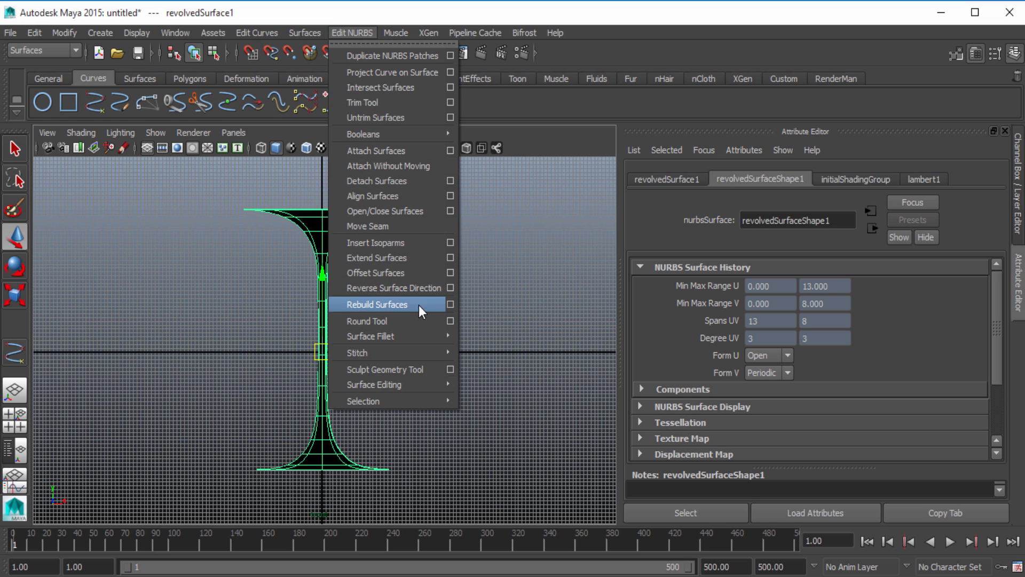
click(450, 304)
drag(421, 221, 242, 134)
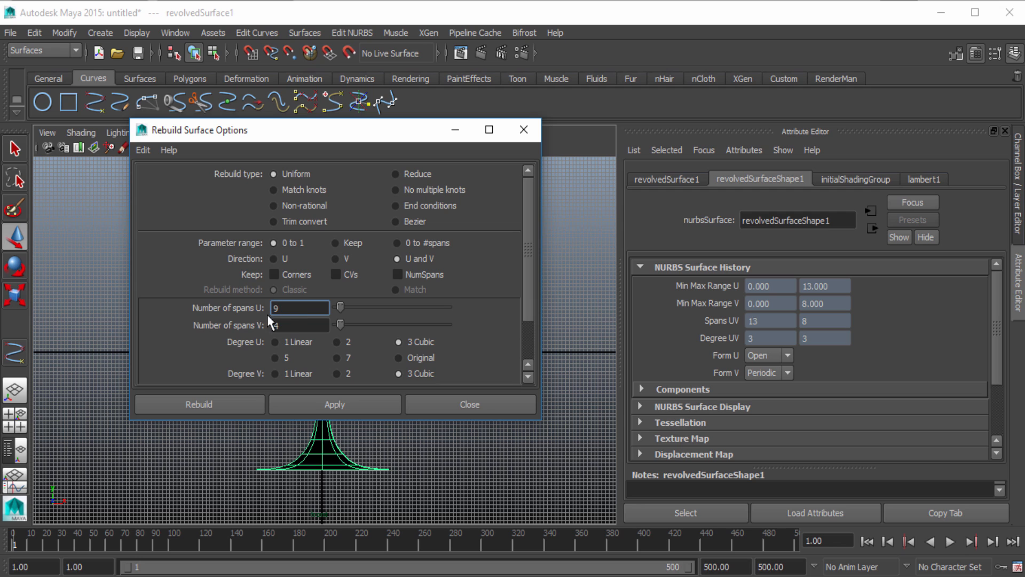
key(Tab)
text(8)
click(311, 405)
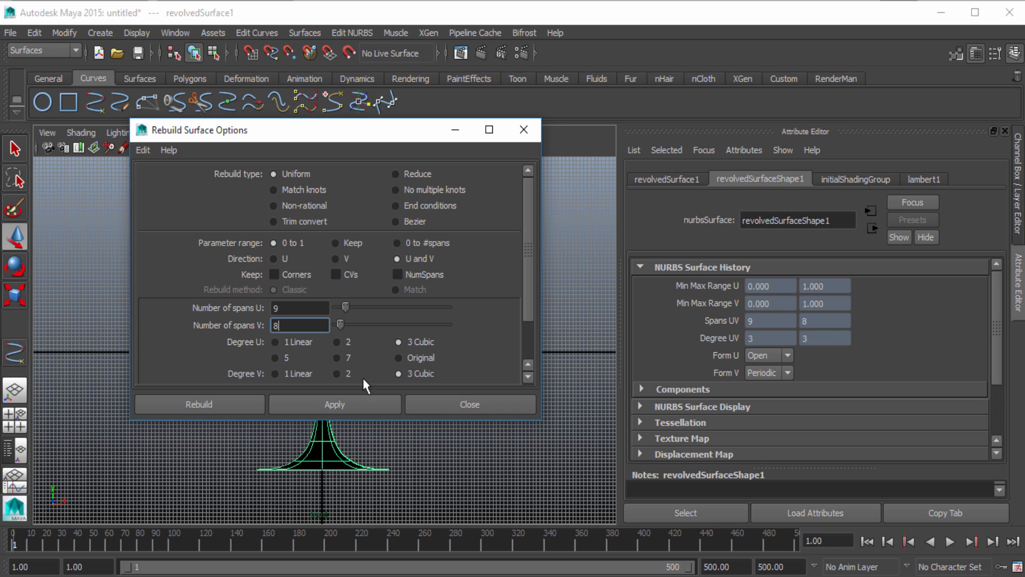
click(453, 411)
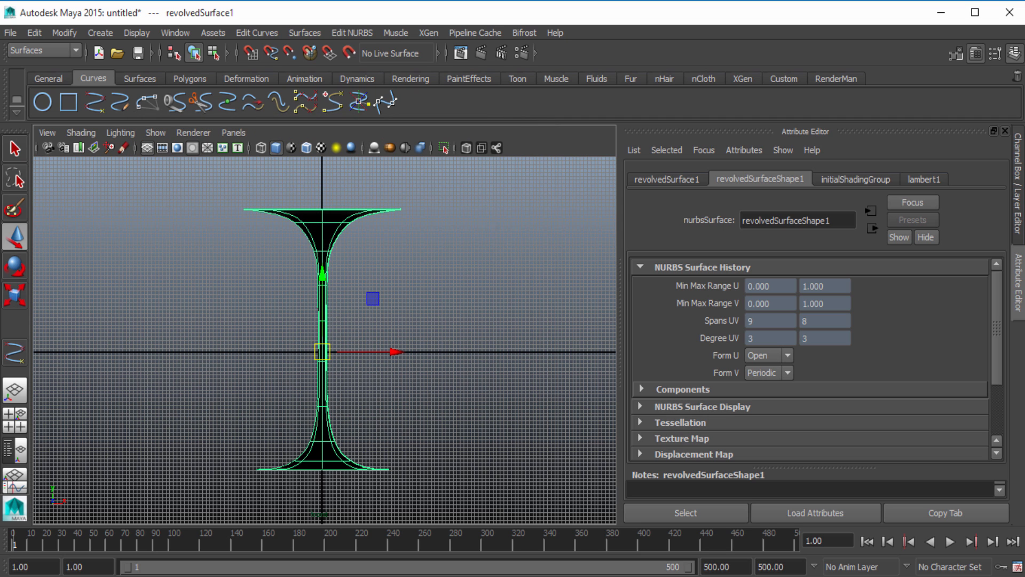
Switch to the nDynamics tool set, hide the attribute display and show the model in a full-size perspective view
click(65, 52)
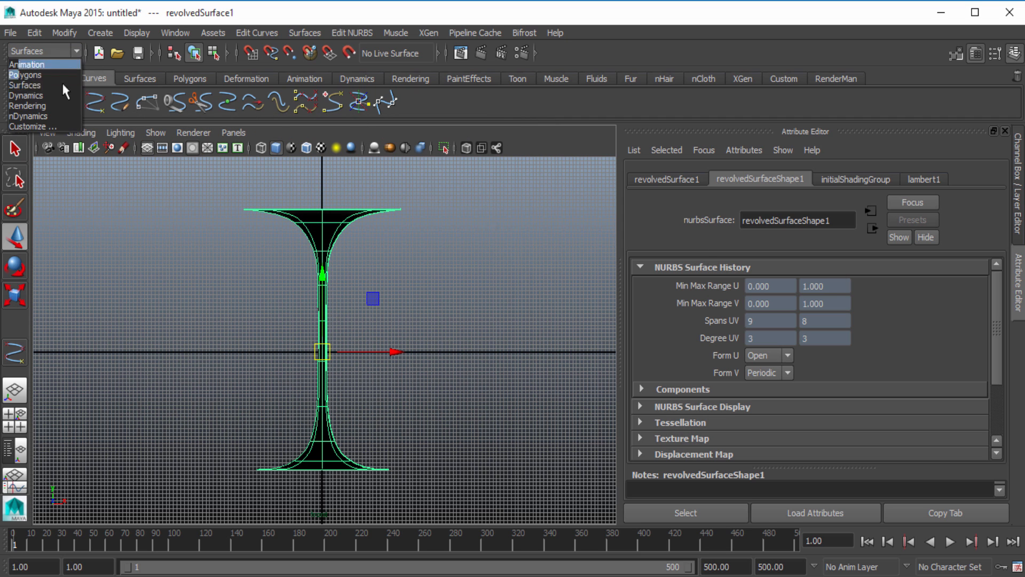
click(65, 112)
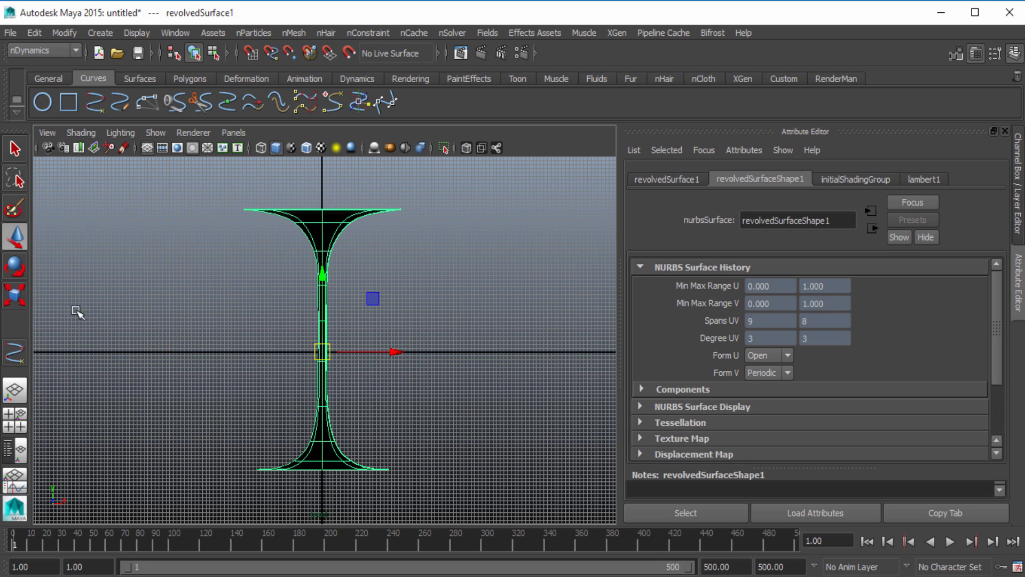
click(1020, 302)
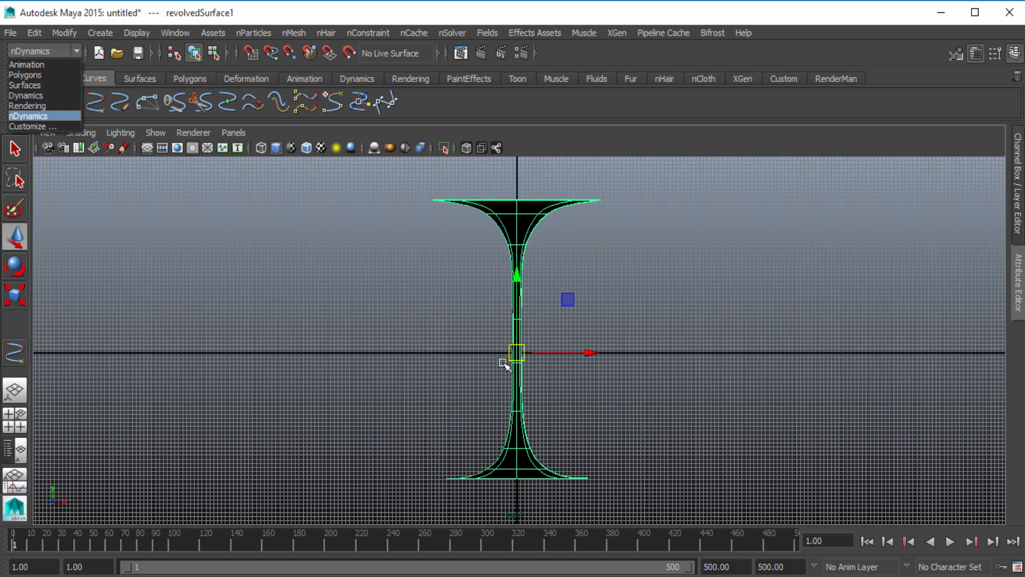
click(475, 356)
key(space)
key(space)
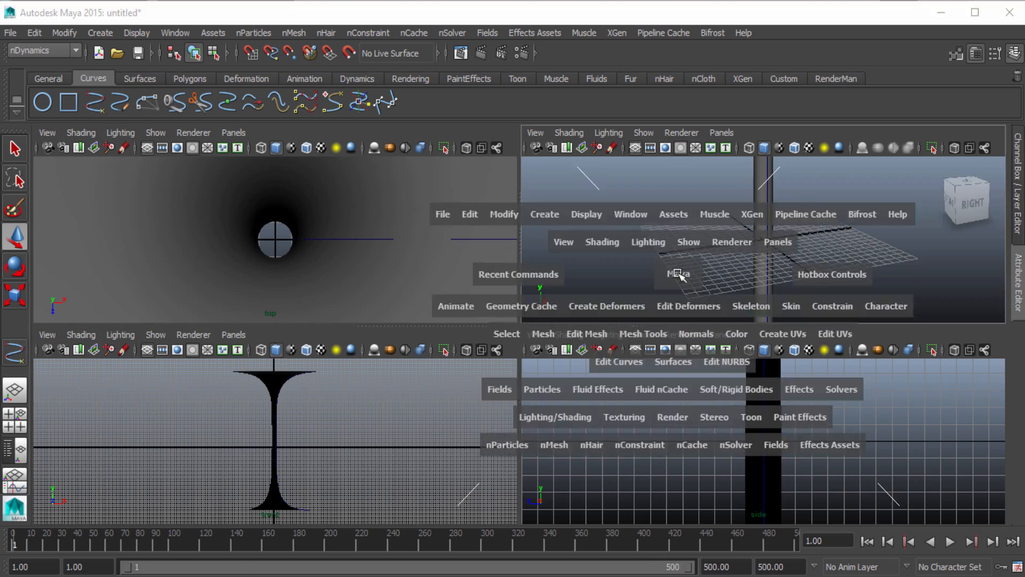
alt+drag(503, 302, 574, 394)
Select the revolved surface and scale it down slightly in all directions about its centre
click(522, 244)
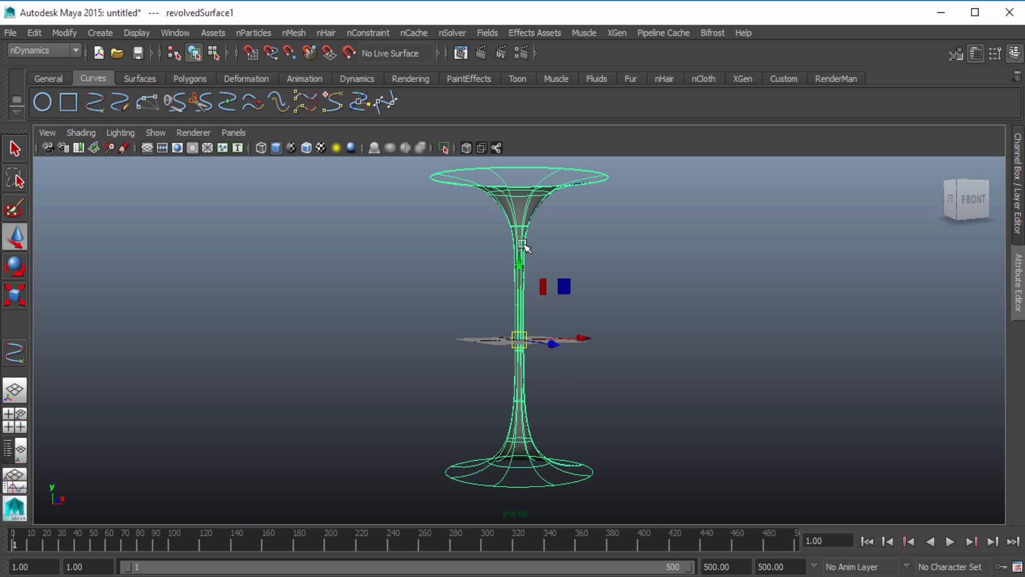
key(r)
drag(521, 341, 485, 361)
click(592, 336)
mouse_move(592, 338)
alt+mouse_down()
mouse_move(575, 380)
mouse_move(583, 332)
alt+mouse_up()
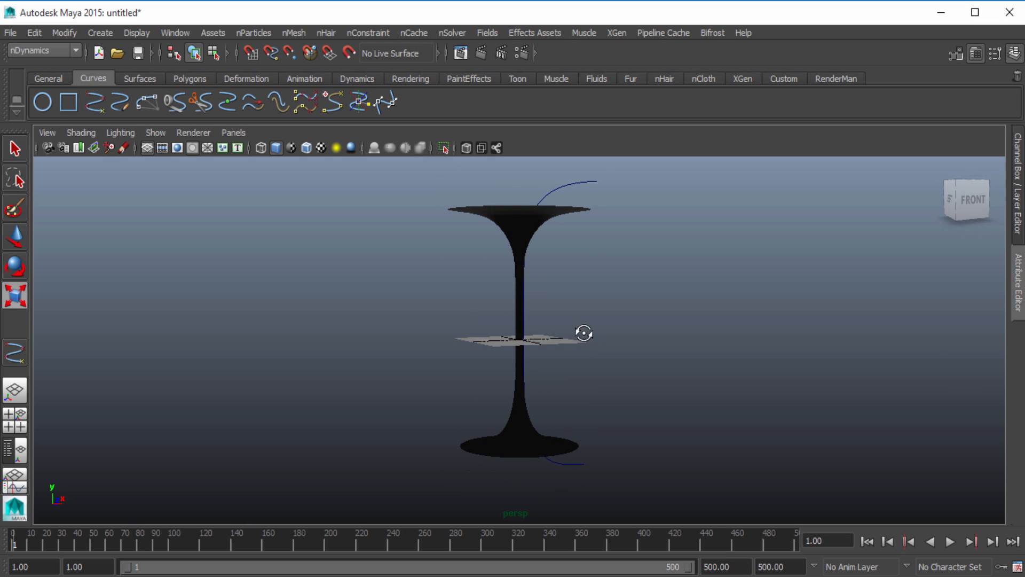
Hide the original profile curve that protrudes beyond the scaled surface
click(562, 187)
key(ctrl+h)
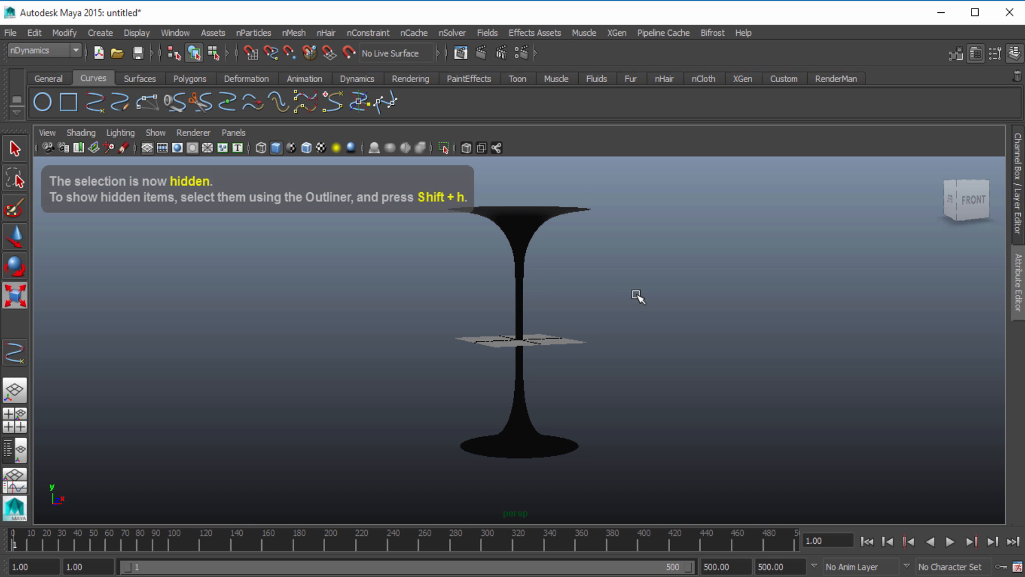
alt+drag(613, 315, 634, 394)
scroll(643, 405, up, 4)
scroll(634, 394, down, 4)
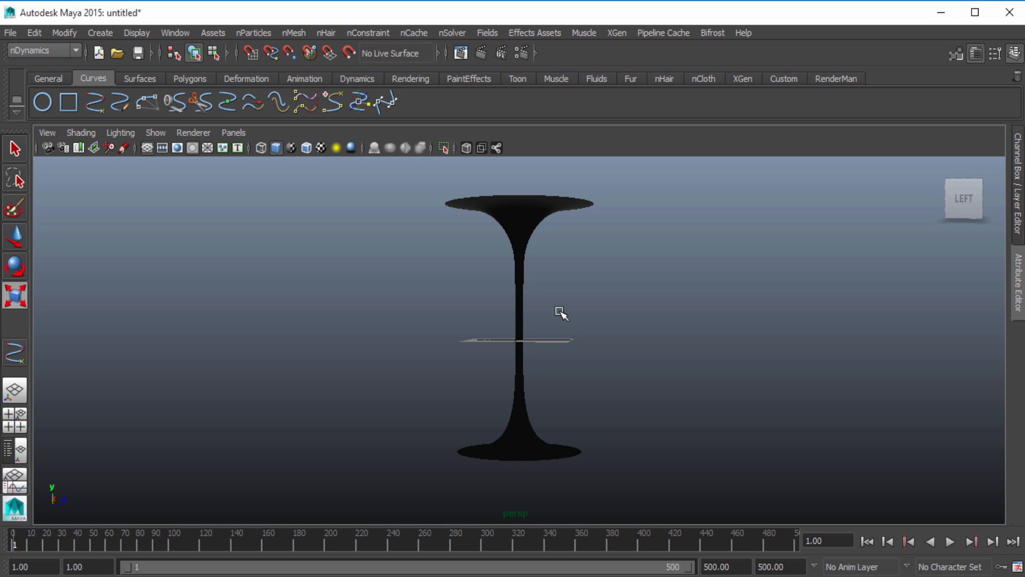
Select the revolved surface and show a narrowed Outliner beside the perspective view
click(522, 215)
alt+drag(689, 276, 647, 298)
click(14, 451)
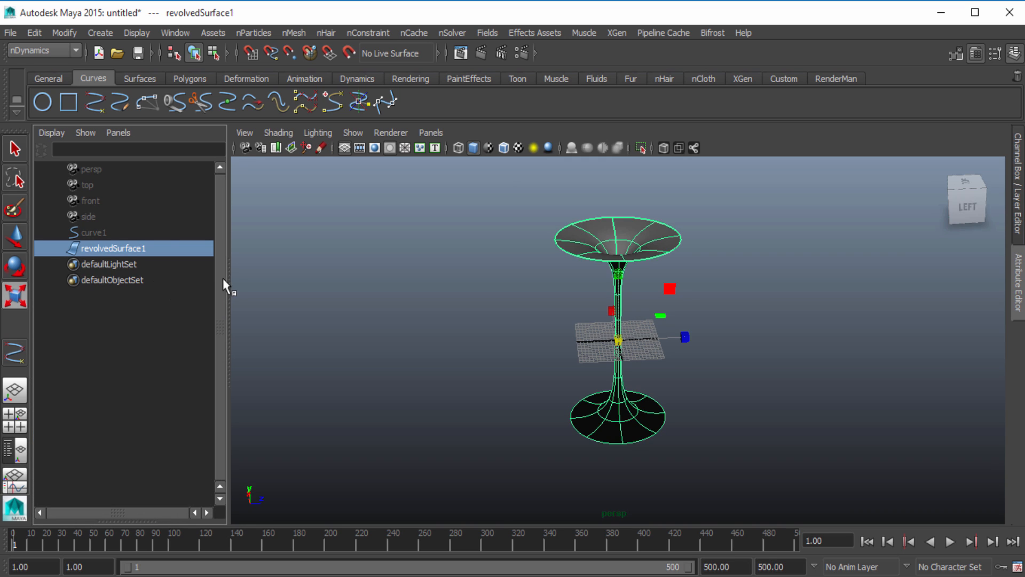
drag(222, 277, 189, 277)
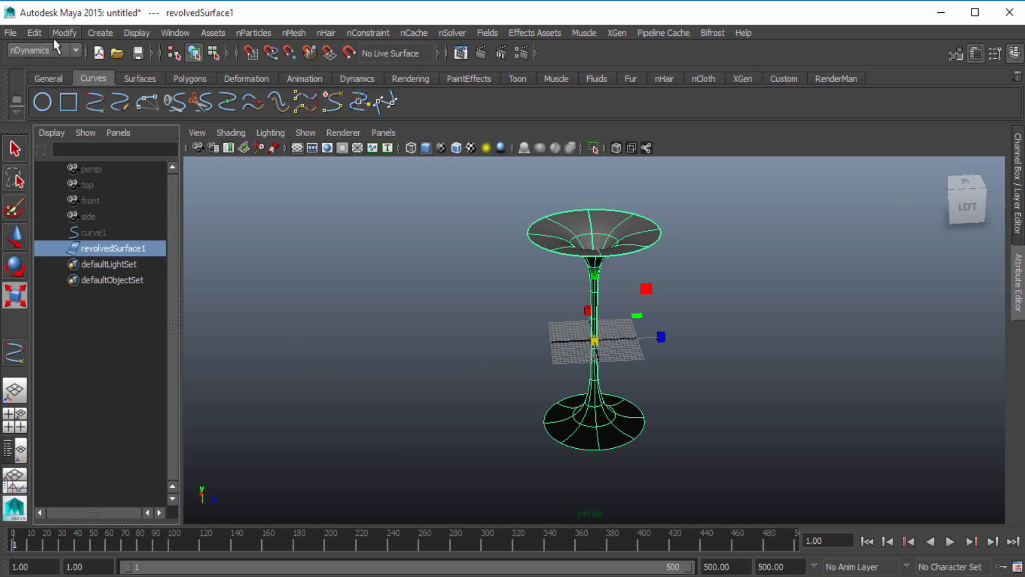
Create a first nParticle emitter with the Cloud particle style and select its nParticle and nucleus nodes for review
click(261, 33)
mouse_move(267, 51)
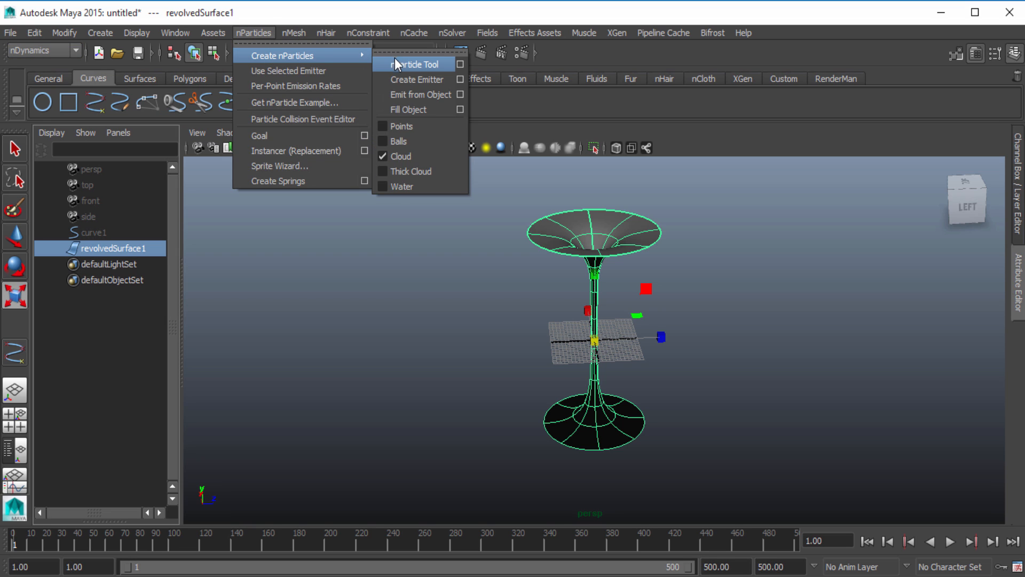
click(424, 79)
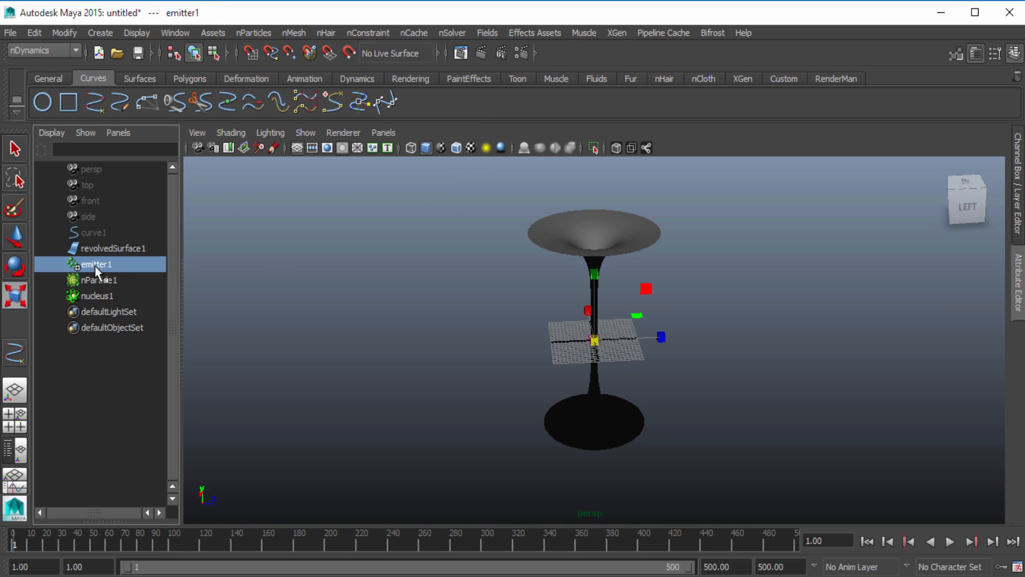
click(99, 279)
click(100, 294)
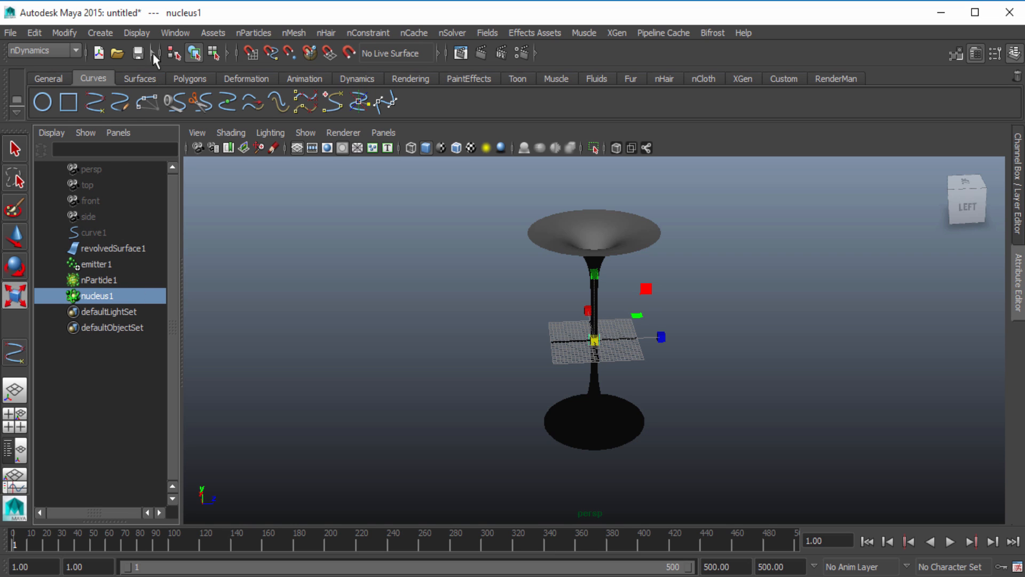
Create a second Cloud nParticle emitter, review the two nParticle objects in the Outliner and clear the selection
click(96, 233)
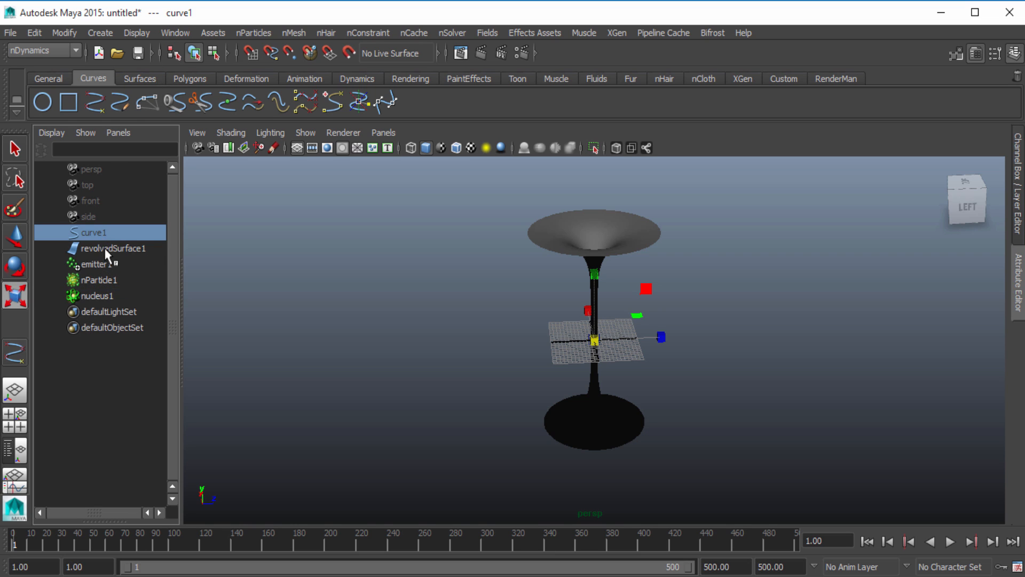
click(109, 248)
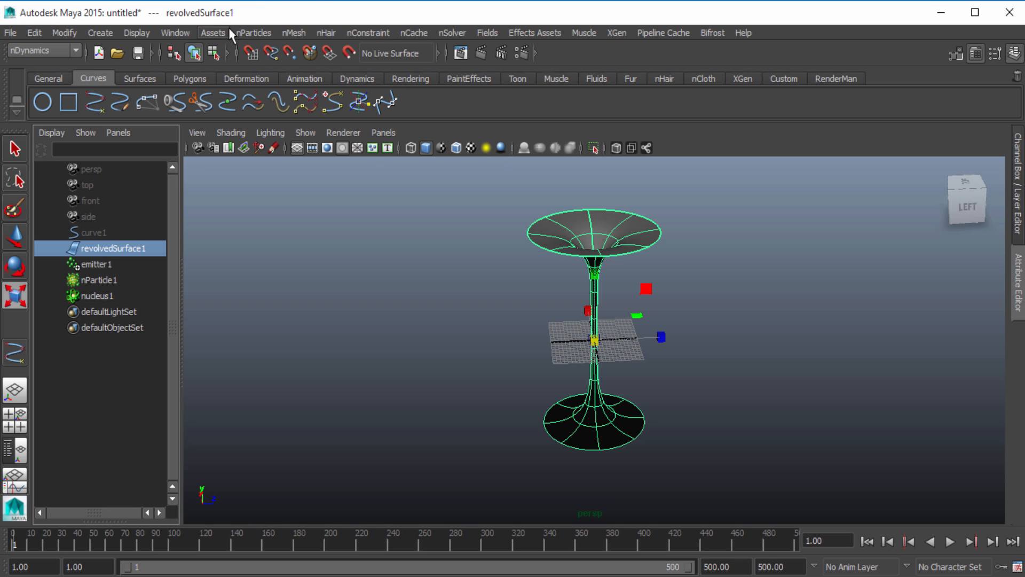
click(267, 31)
mouse_move(285, 54)
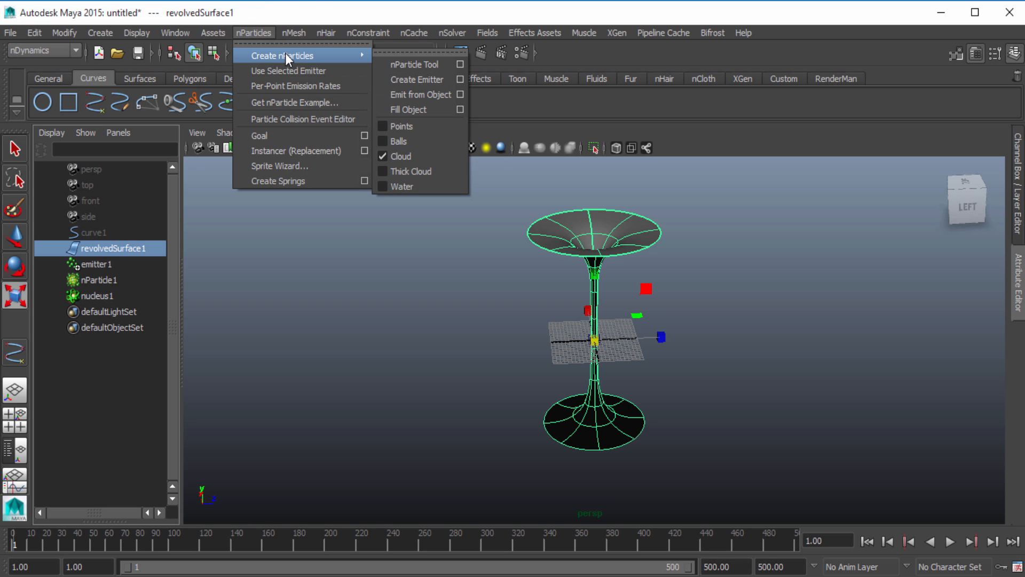
click(404, 80)
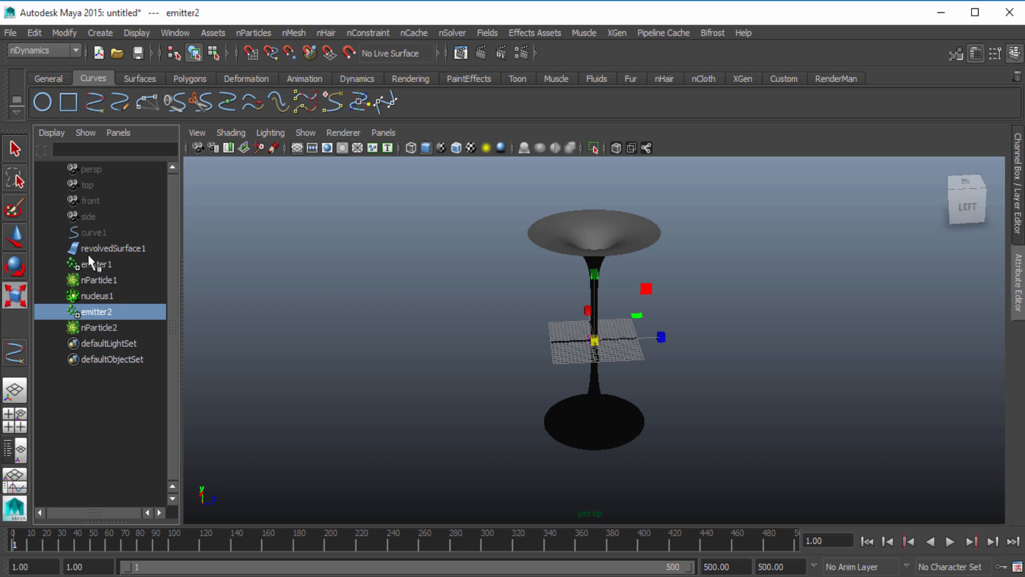
click(101, 327)
click(99, 279)
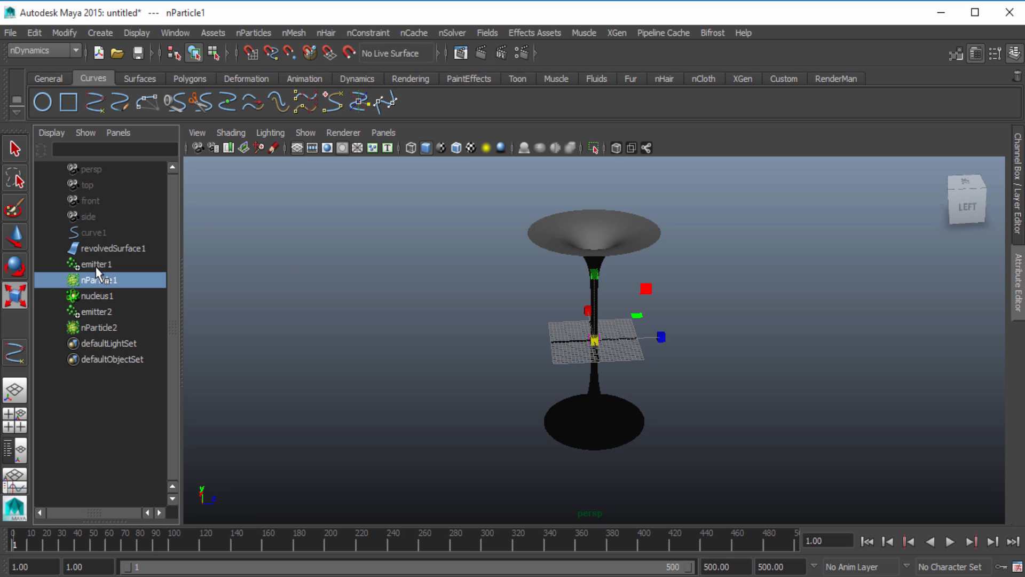
click(314, 259)
alt+drag(567, 309, 631, 382)
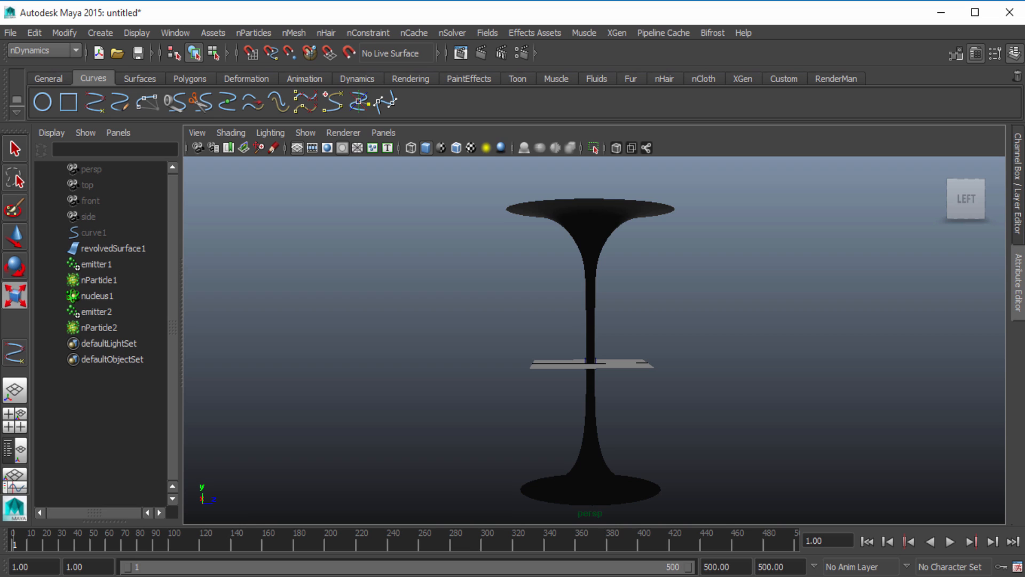
Select nParticle1 together with revolvedSurface1 and make the surface the particles' goal
click(99, 280)
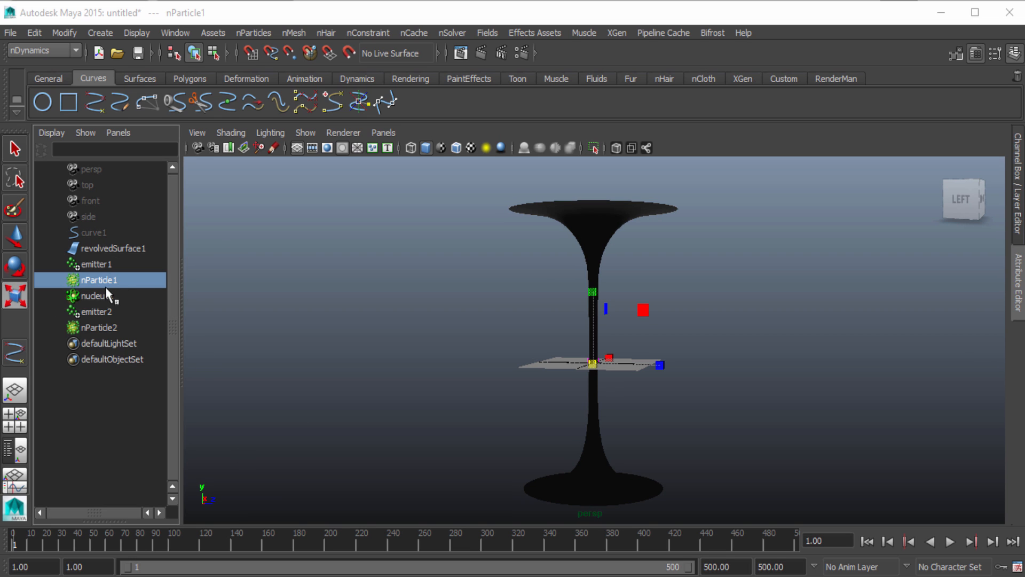
ctrl+click(124, 249)
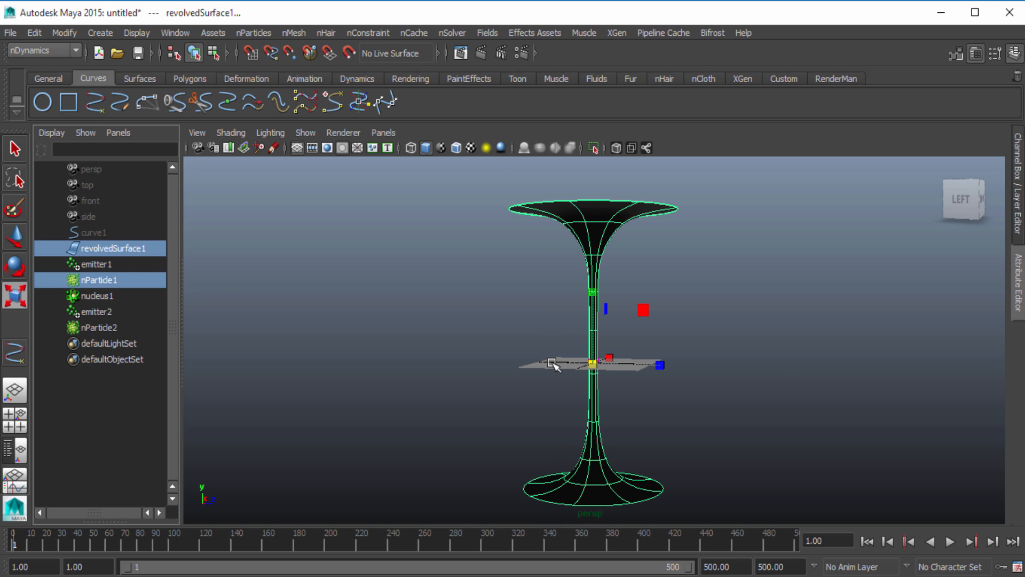
click(253, 32)
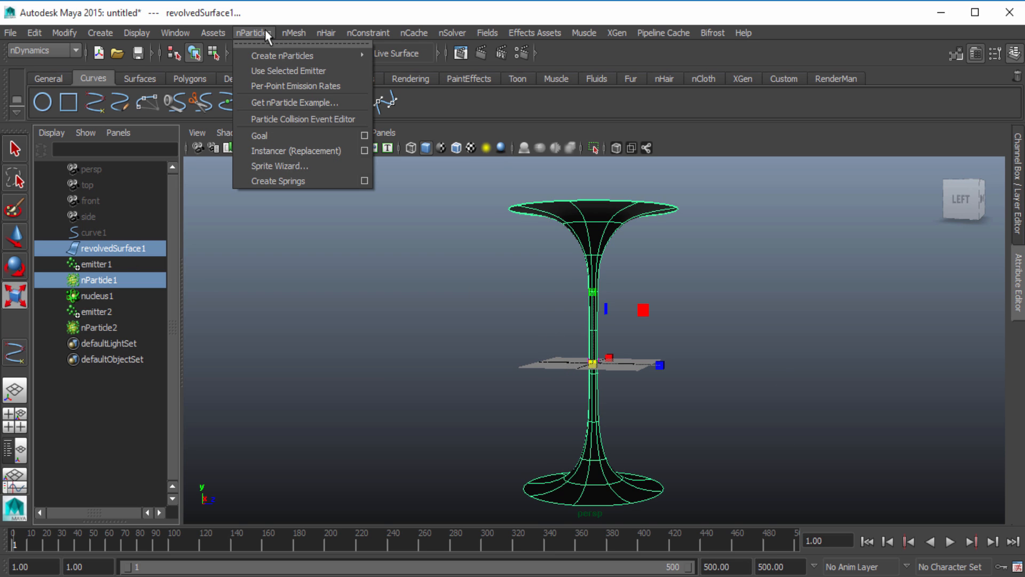
click(286, 136)
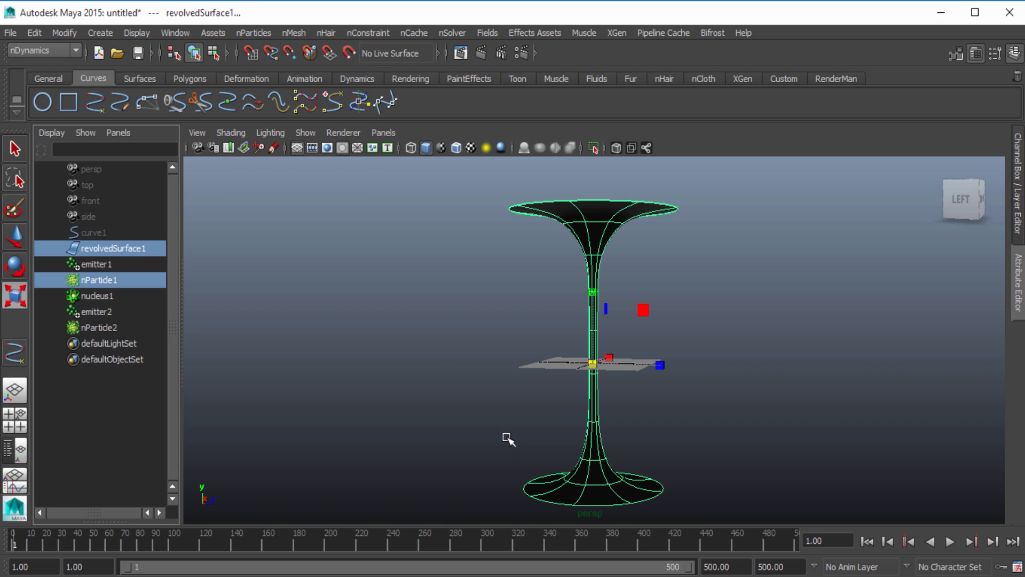
Select nParticle1 and run the simulation for about 100 frames to check its particles against the revolved surface
click(434, 357)
alt+drag(463, 389, 377, 388)
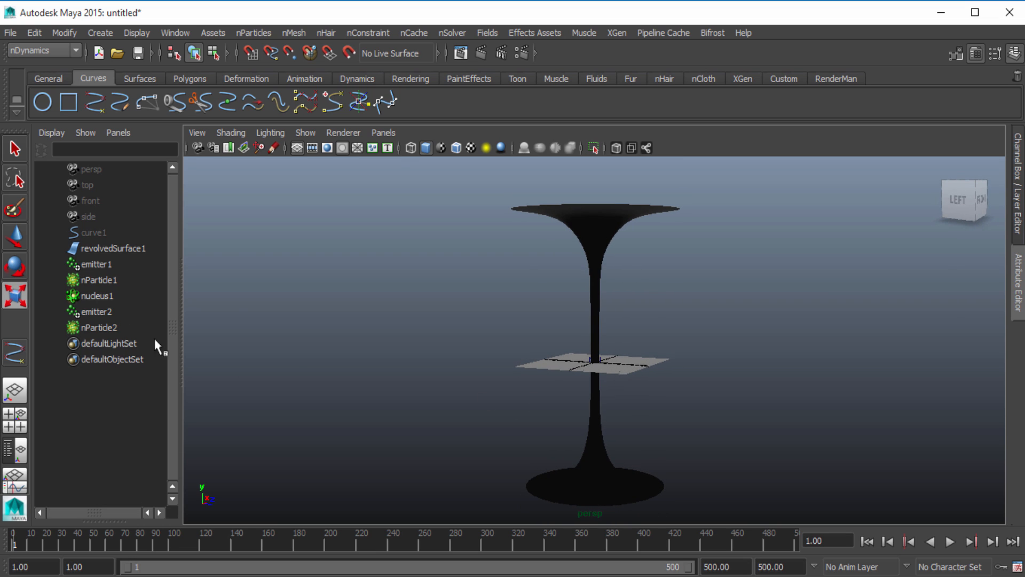
click(96, 278)
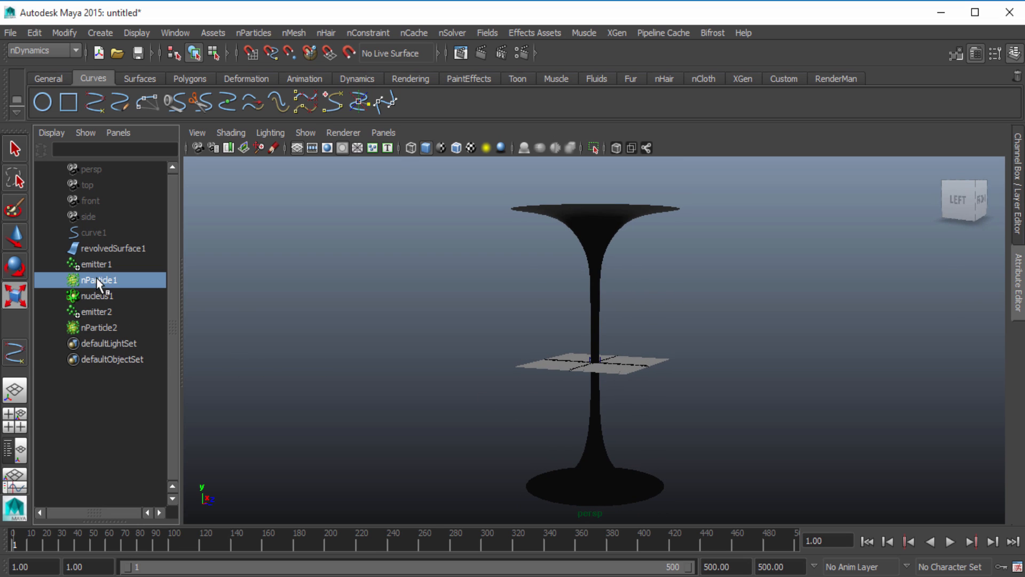
click(106, 328)
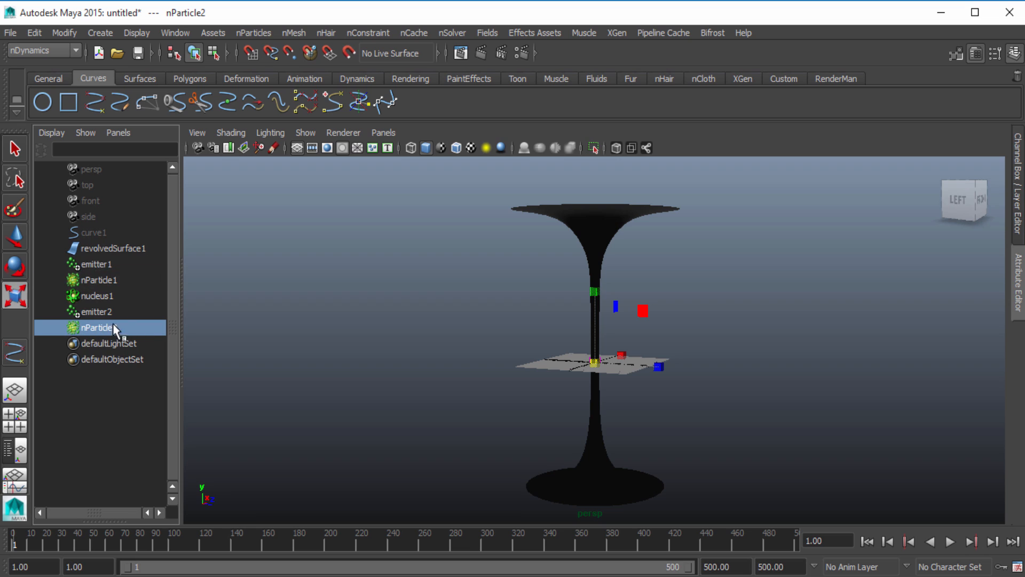
click(100, 282)
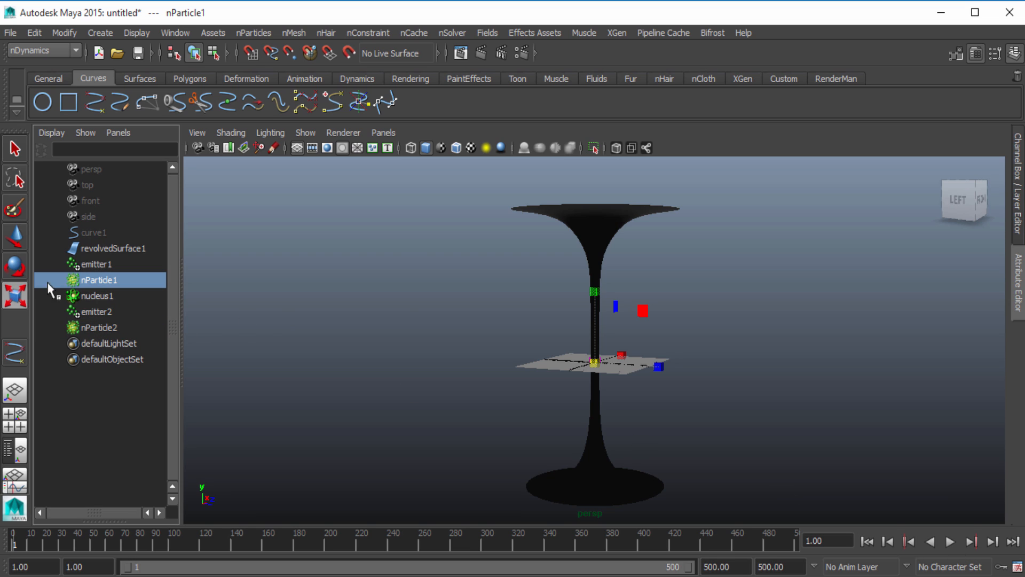
click(950, 543)
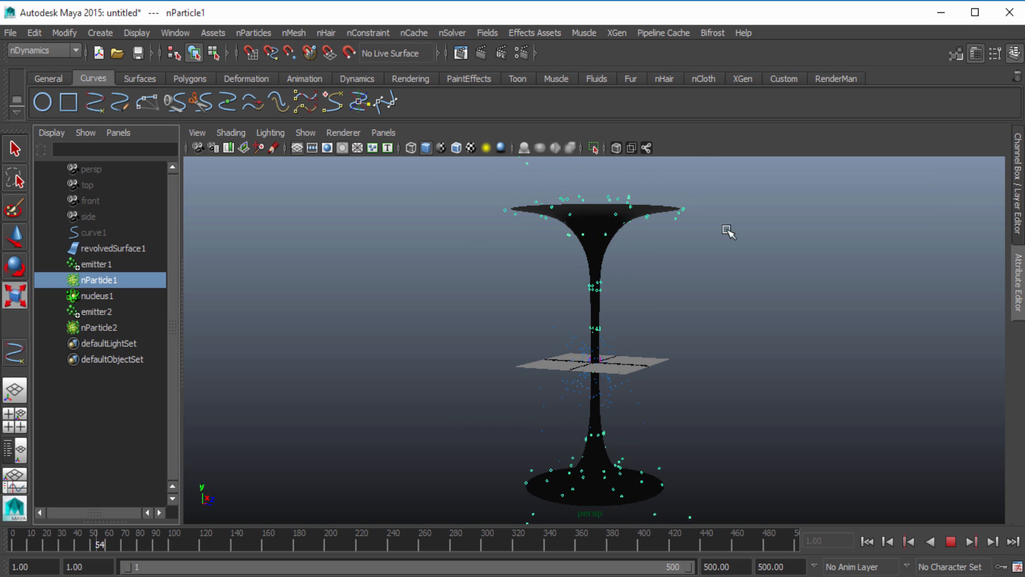
click(951, 541)
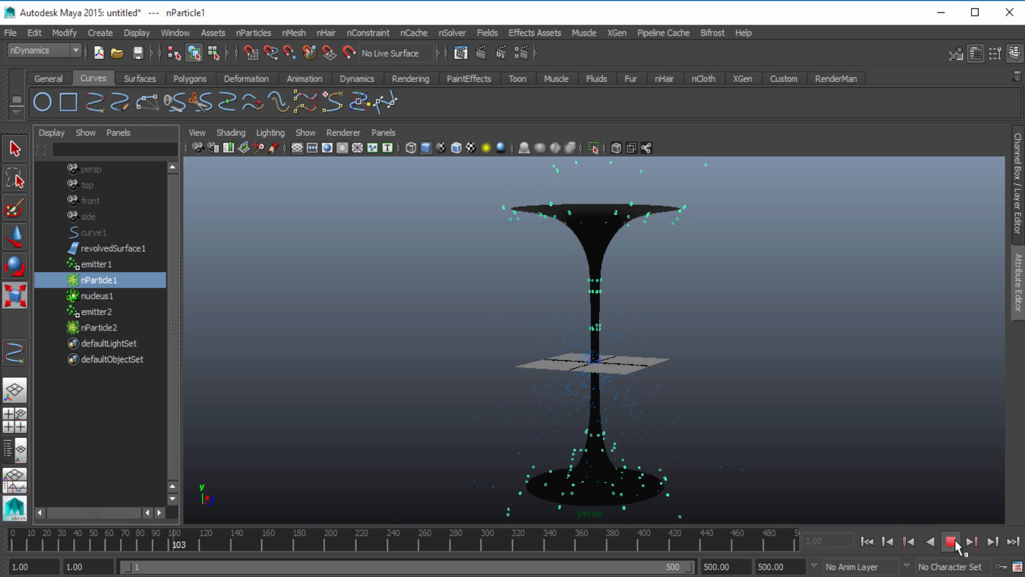
Select nParticle2 together with revolvedSurface1, make the surface the particles' goal, rewind to the first frame and clear the selection
click(98, 327)
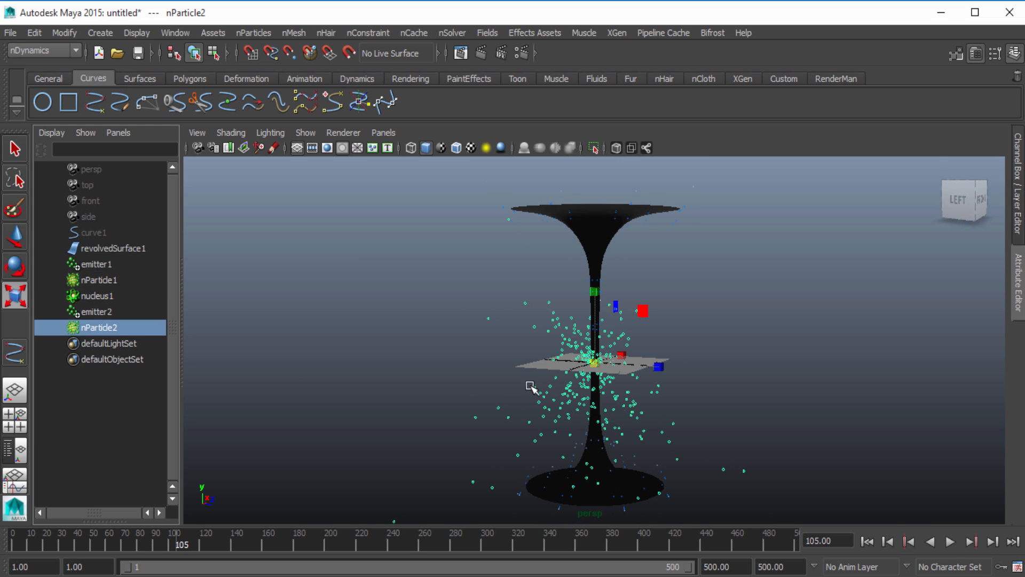
alt+right_drag(449, 378, 874, 377)
mouse_move(555, 422)
alt+mouse_down()
mouse_move(659, 428)
mouse_move(555, 411)
alt+mouse_up()
alt+right_drag(778, 407, 646, 399)
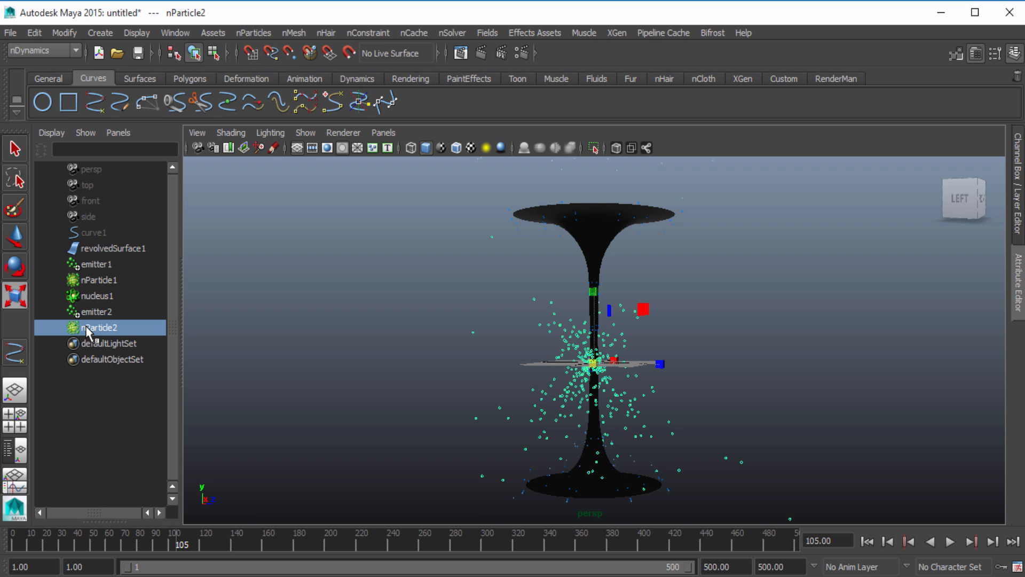
middle_drag(91, 331, 141, 342)
ctrl+click(126, 249)
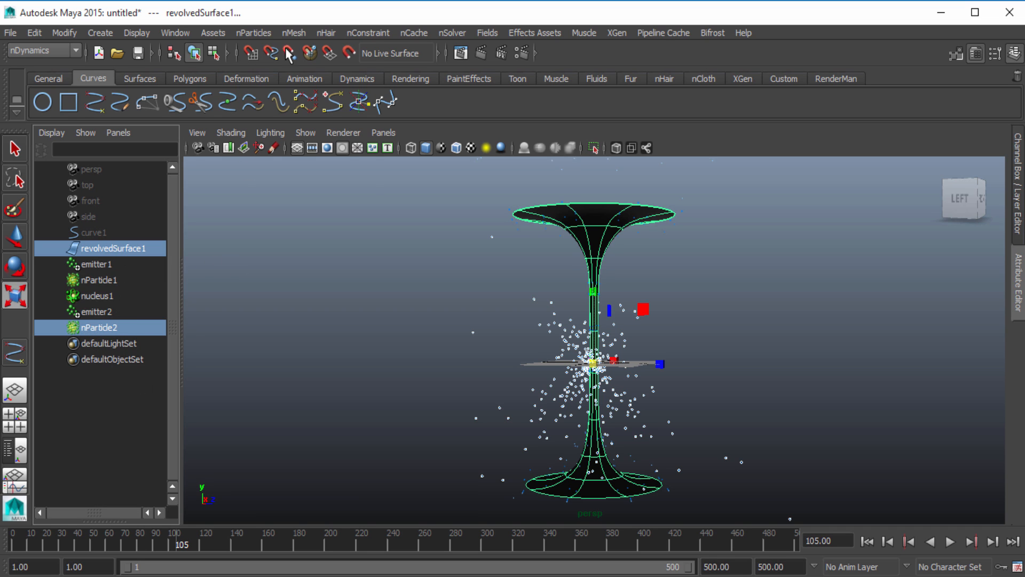
click(263, 33)
click(302, 137)
click(867, 541)
click(334, 408)
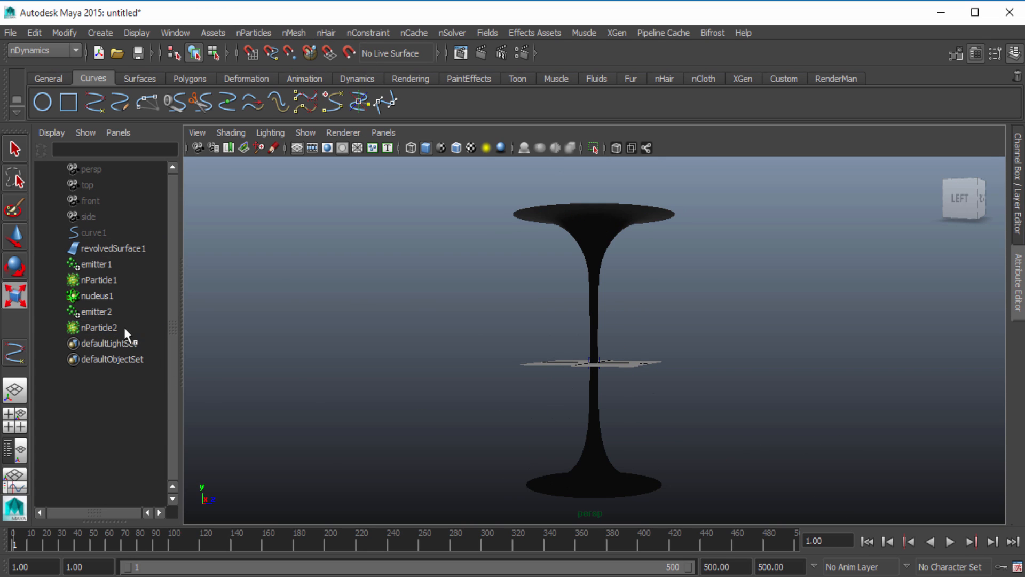
Select nParticle1 and nParticle2, run the simulation to check both particle sets on the surface and rewind to the start
click(124, 327)
ctrl+click(113, 281)
click(950, 541)
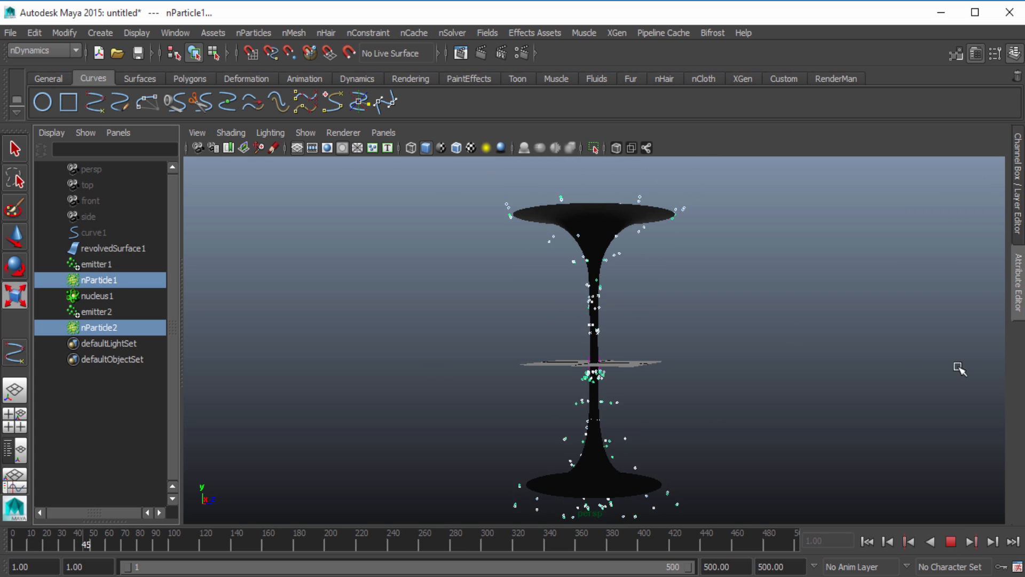
click(951, 541)
click(866, 541)
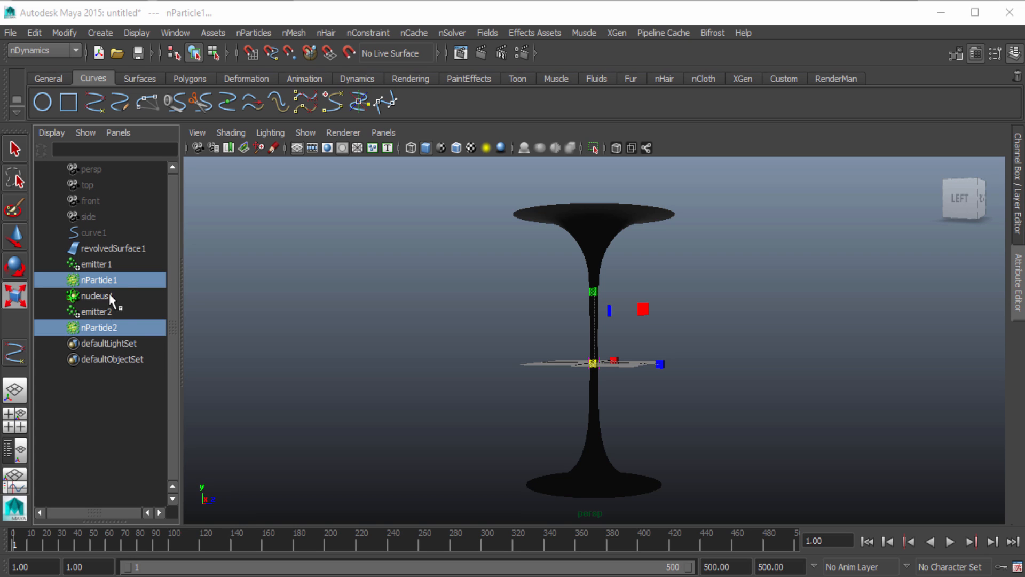
Set the Goal Smoothness of nParticleShape1 to 0 in its goal weights and objects settings
click(113, 386)
click(100, 282)
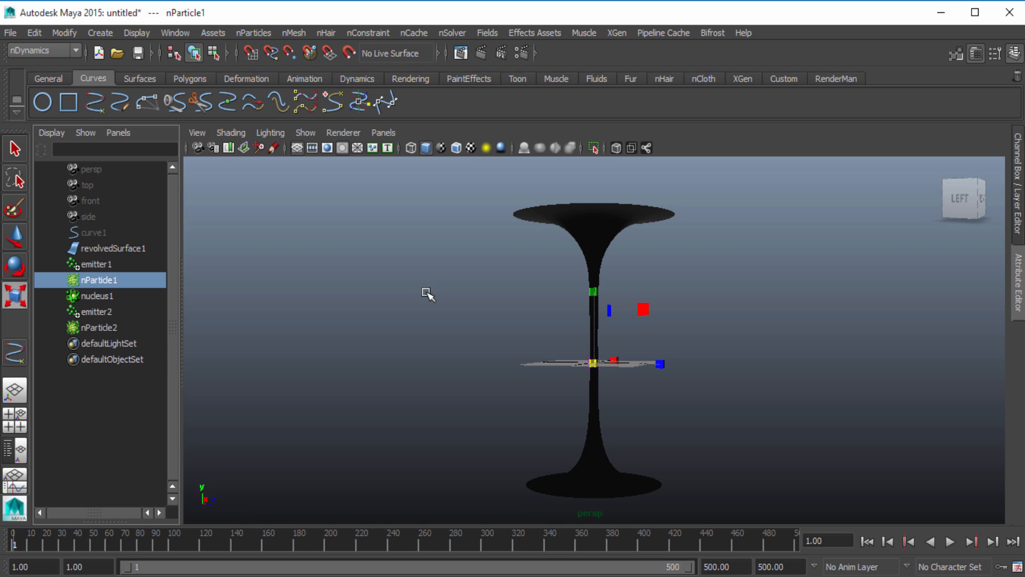
click(1019, 288)
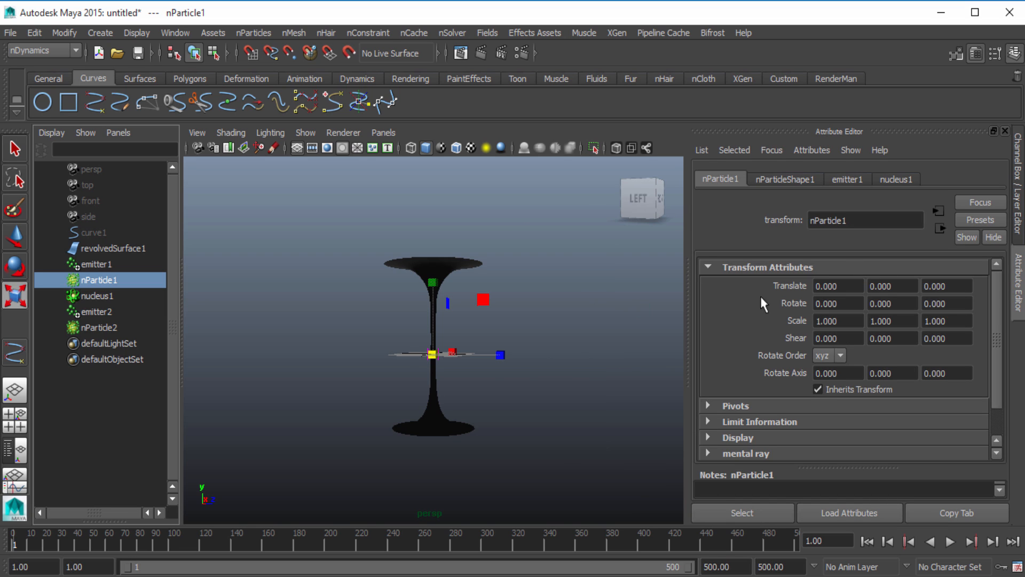
click(782, 179)
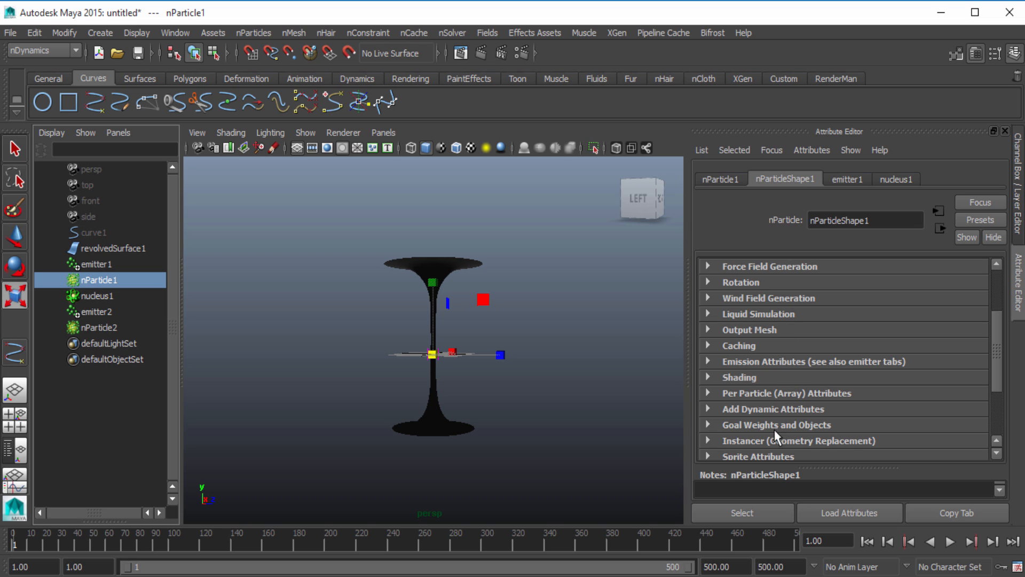
click(822, 424)
scroll(801, 406, down, 3)
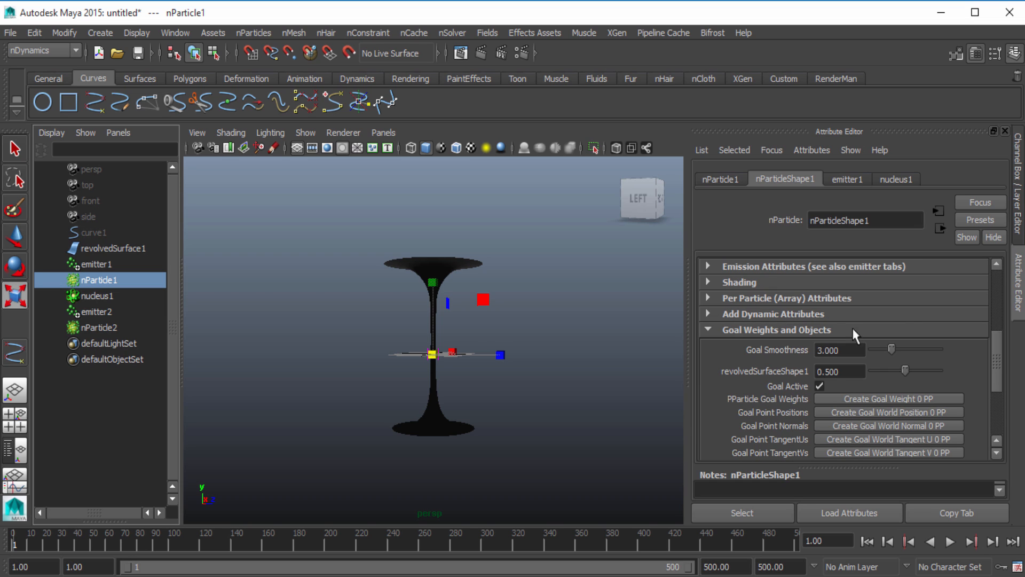
click(835, 350)
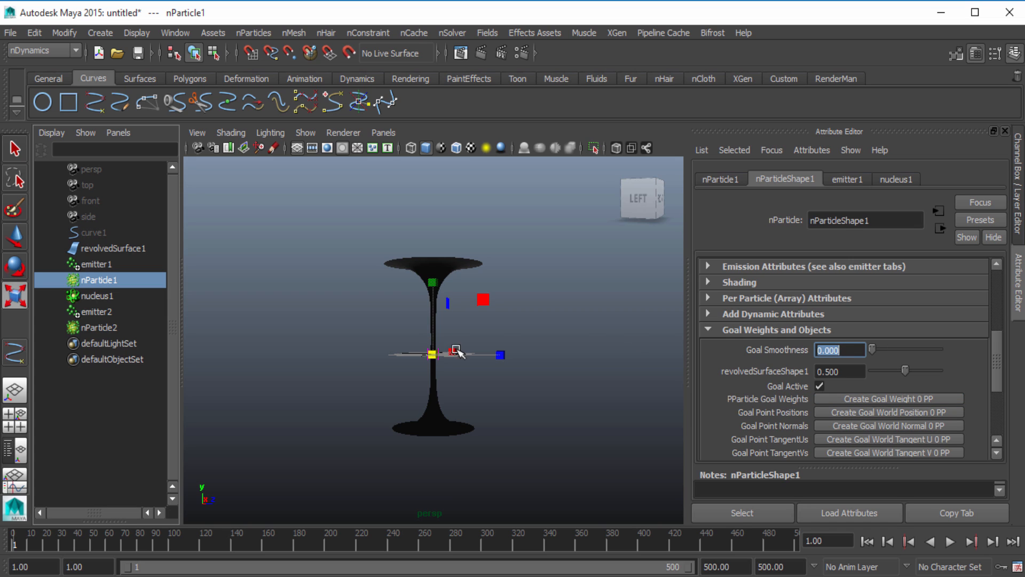
Turn off Collide in the collision settings of nParticleShape1 and review the remaining collision options
scroll(811, 396, up, 5)
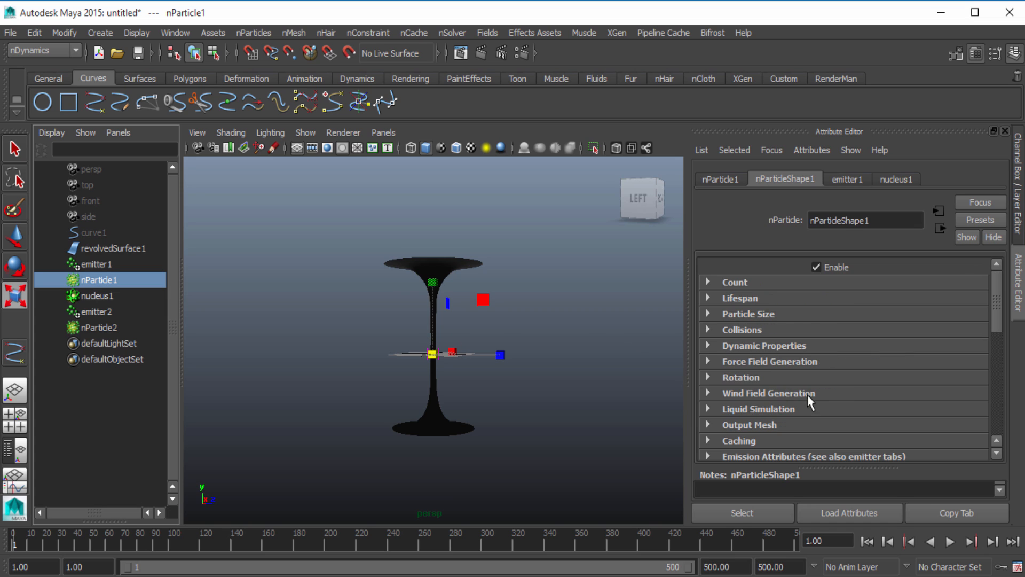
click(754, 331)
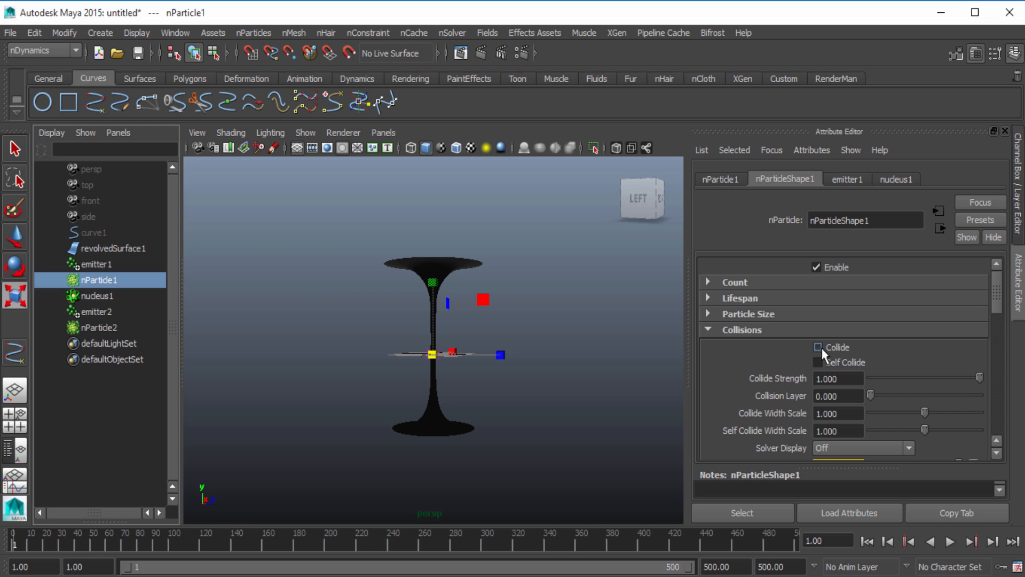
scroll(722, 352, down, 5)
scroll(748, 380, down, 3)
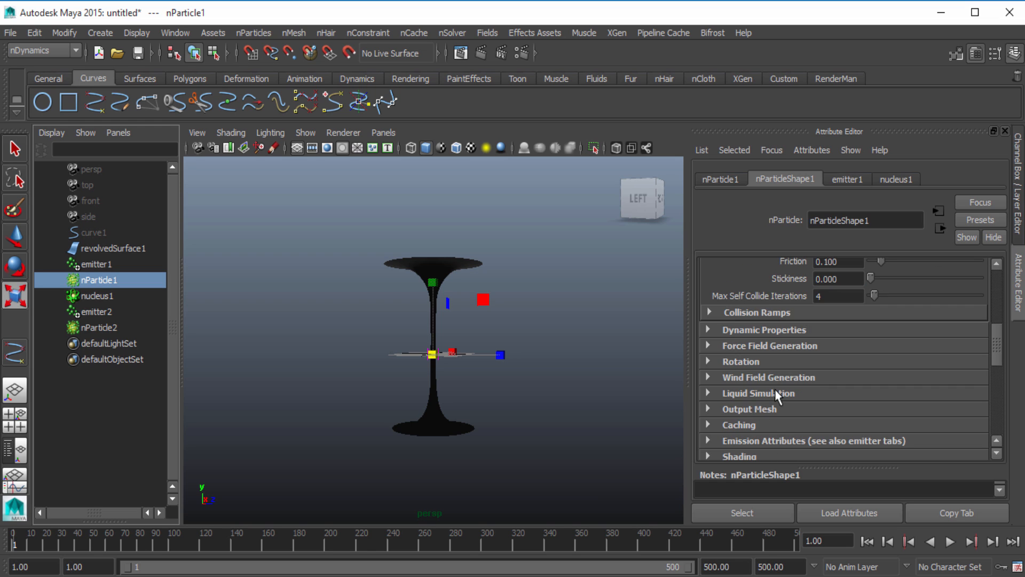
scroll(775, 392, up, 5)
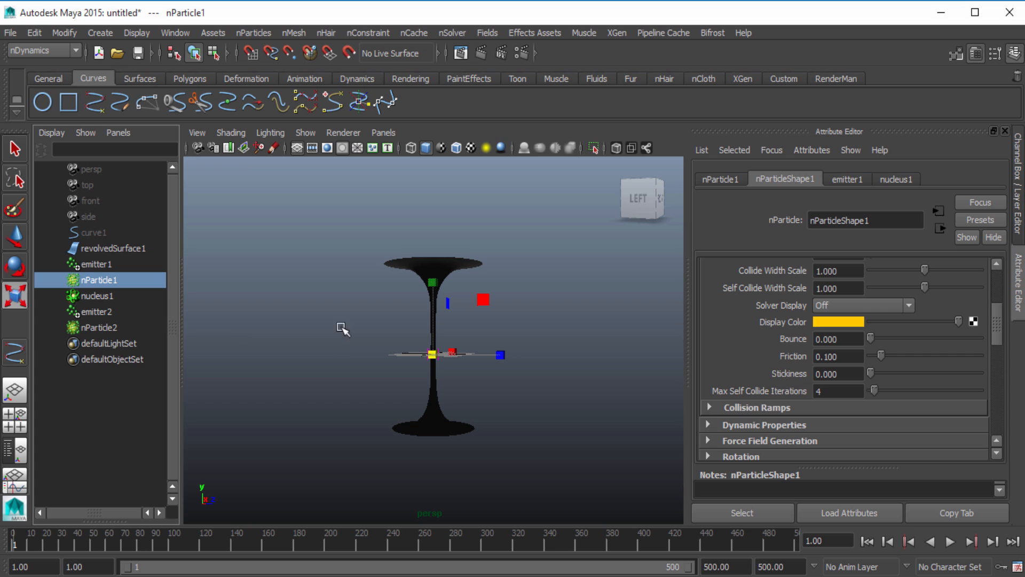
Set the Goal Smoothness of nParticleShape2 to 0 and clear the selection
click(118, 327)
scroll(774, 348, up, 3)
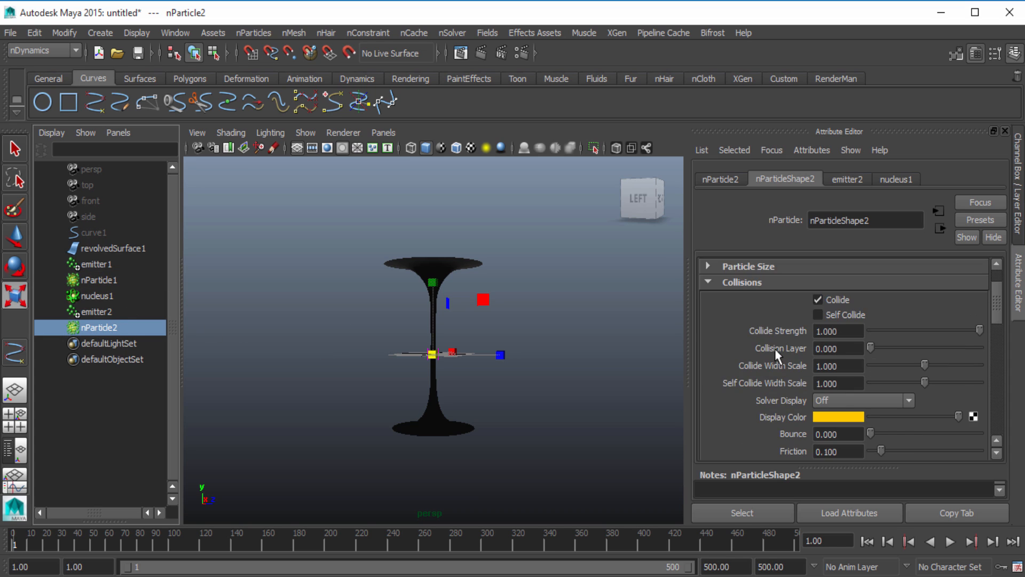
scroll(807, 377, down, 4)
scroll(789, 374, down, 6)
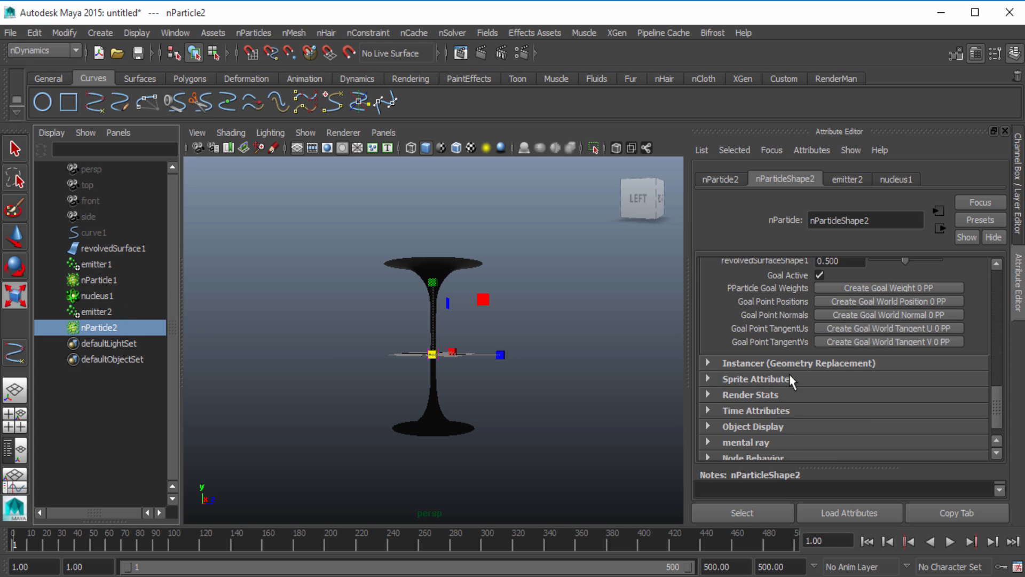
scroll(789, 373, up, 2)
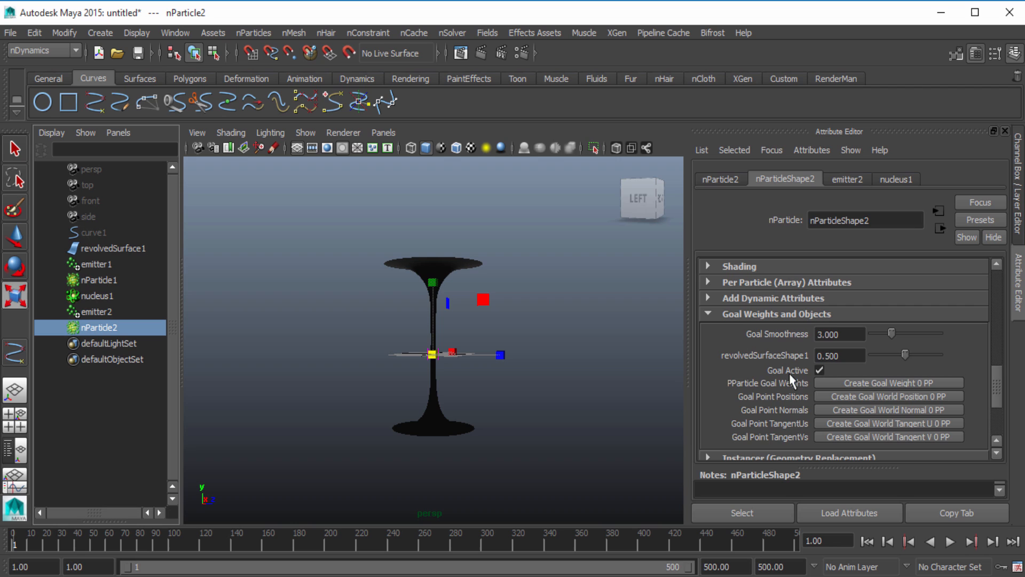
click(853, 335)
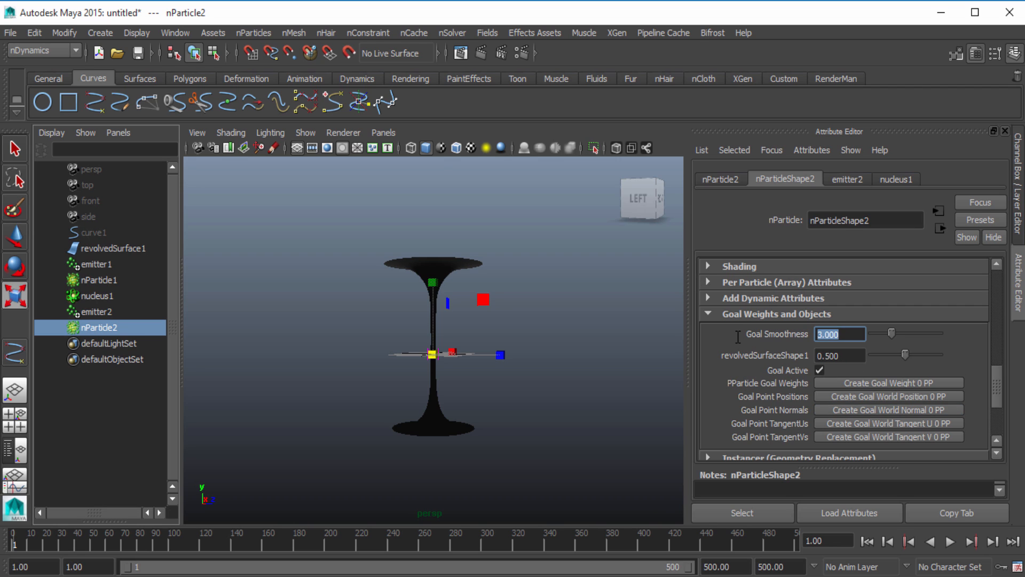
text(0)
key(Return)
click(591, 427)
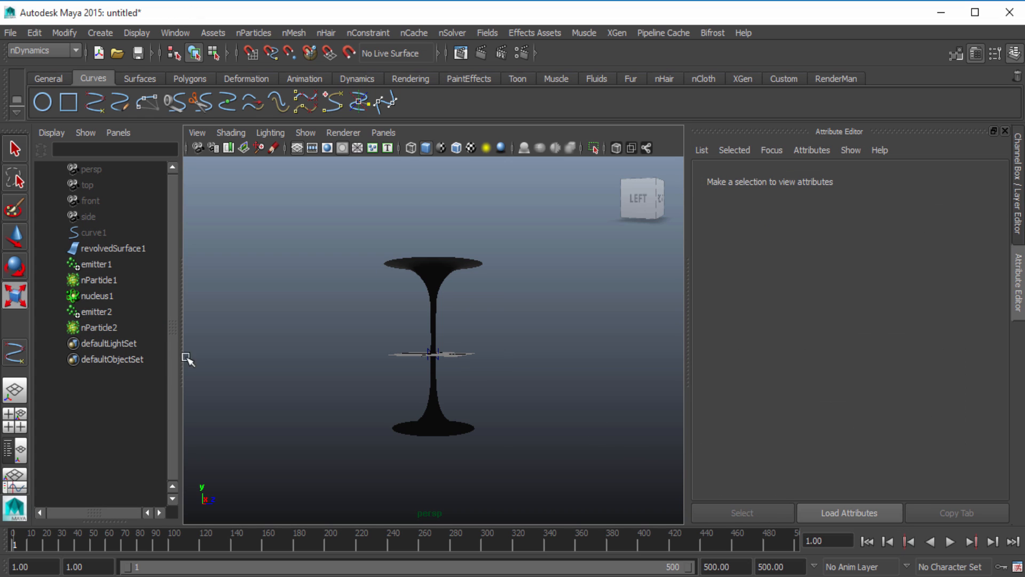
Select nParticle1 and nParticle2 together and hide the Attribute Editor to enlarge the perspective view
scroll(436, 416, up, 2)
click(99, 328)
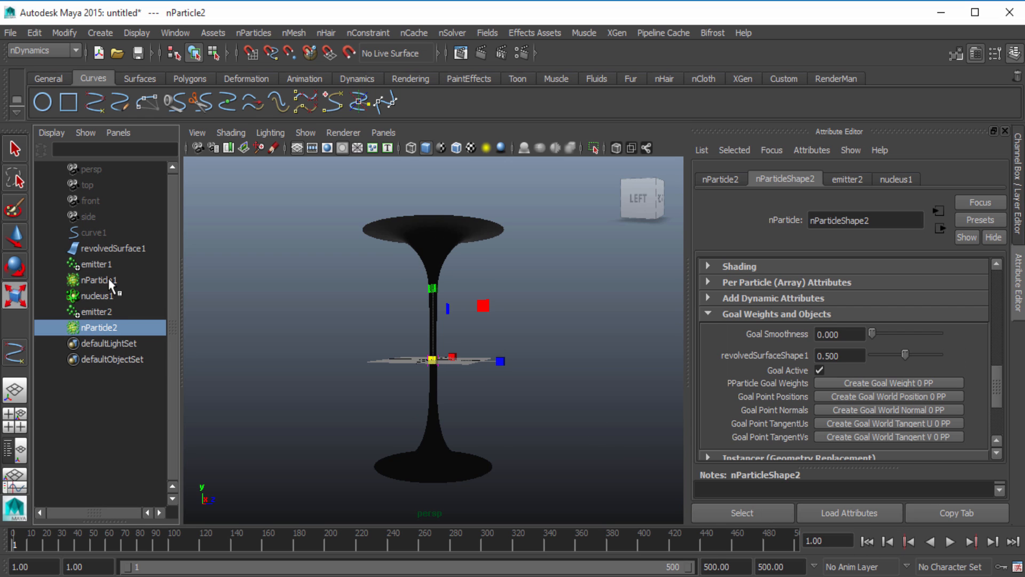
shift+click(96, 280)
click(122, 332)
ctrl+click(102, 280)
click(1020, 313)
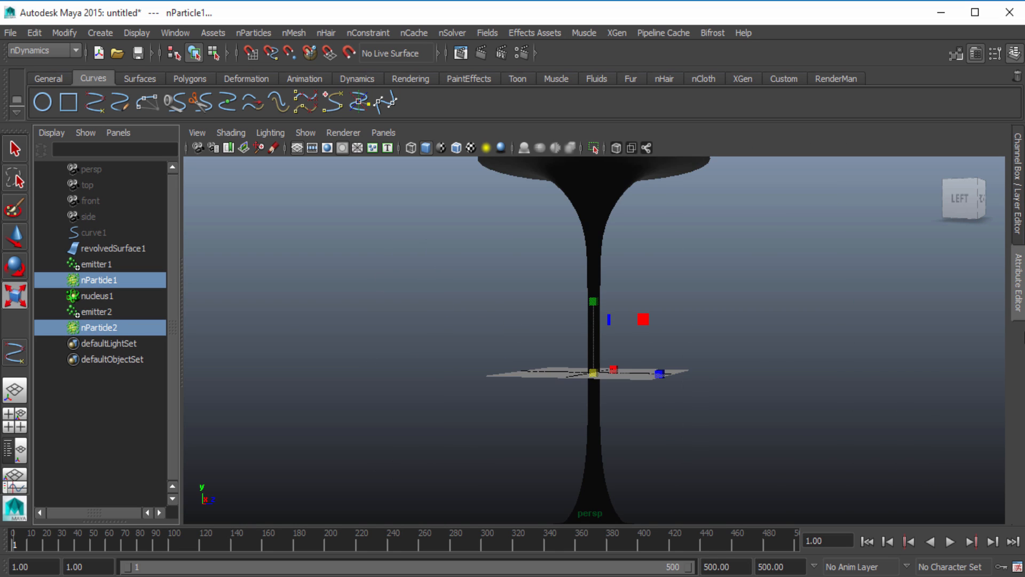
Run the simulation and inspect from several sides how both particle sets sit on the revolved surface
scroll(762, 439, down, 3)
scroll(754, 438, up, 1)
click(948, 542)
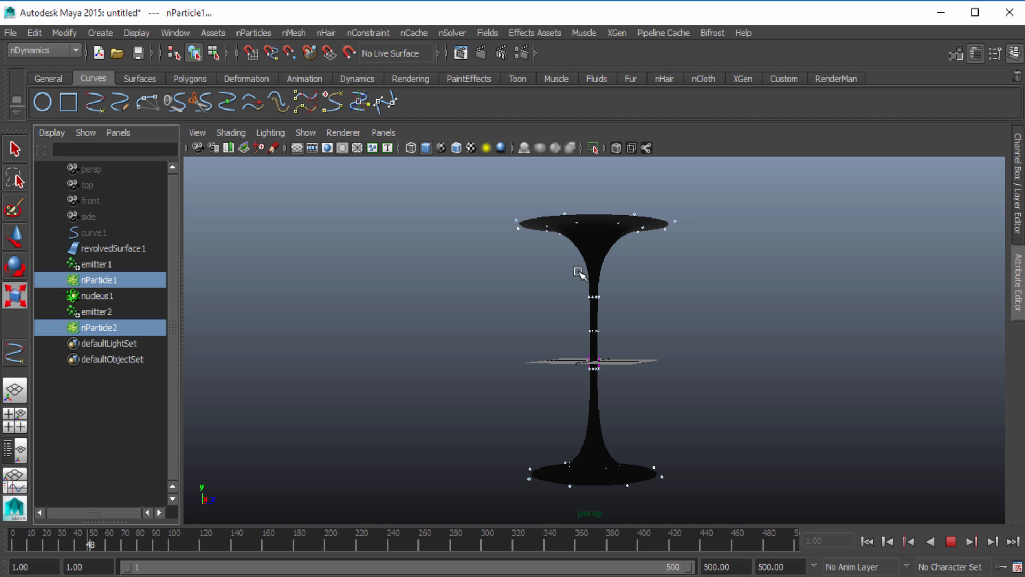
alt+drag(608, 402, 444, 422)
alt+right_drag(443, 421, 654, 419)
alt+drag(655, 418, 737, 421)
alt+right_drag(737, 421, 553, 422)
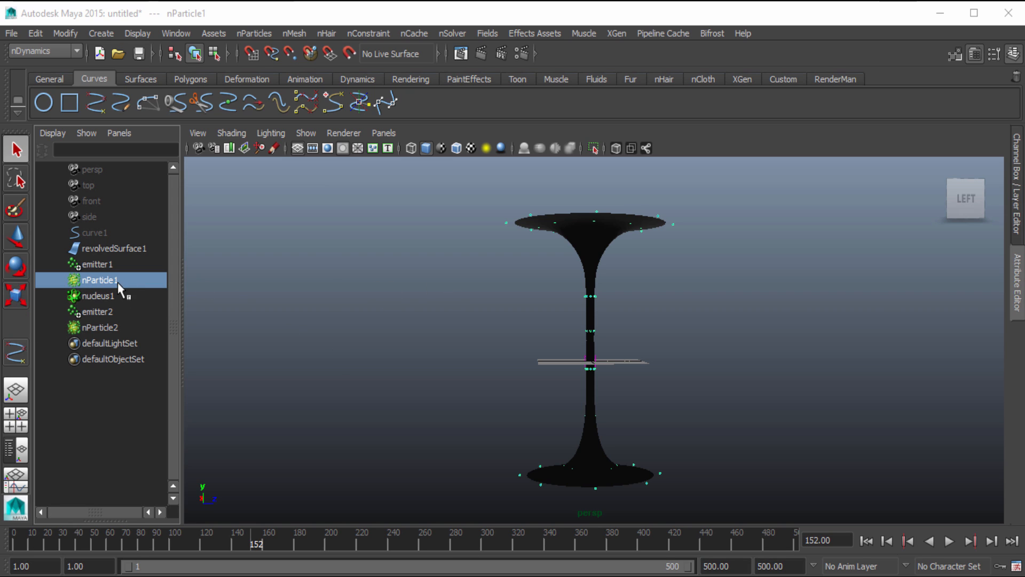
Show the attributes of nParticleShape1, expand its dynamic and per-particle array attributes, and examine them together with the goal settings
click(1018, 281)
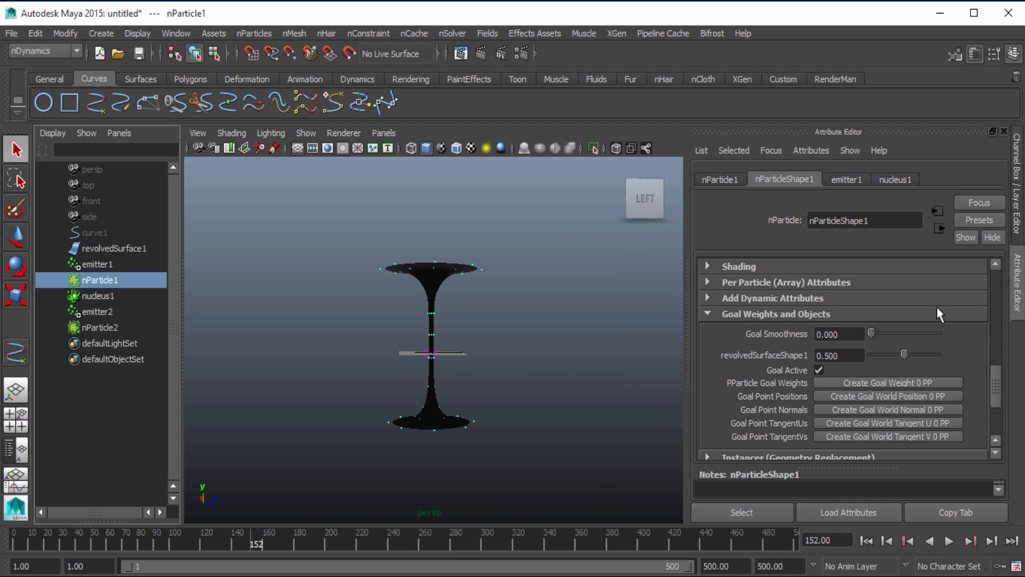
scroll(799, 349, down, 2)
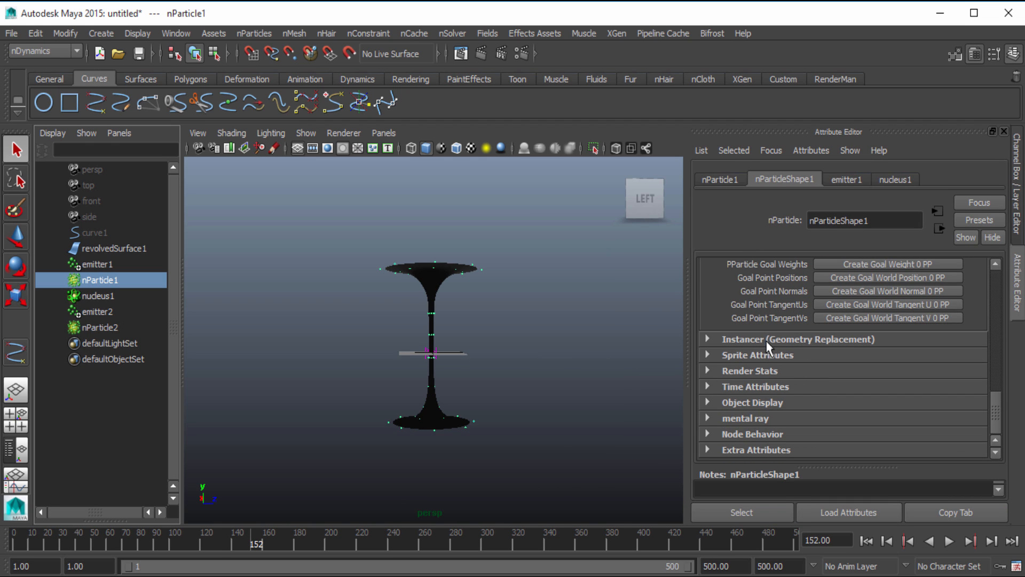
scroll(769, 363, up, 3)
scroll(769, 364, down, 1)
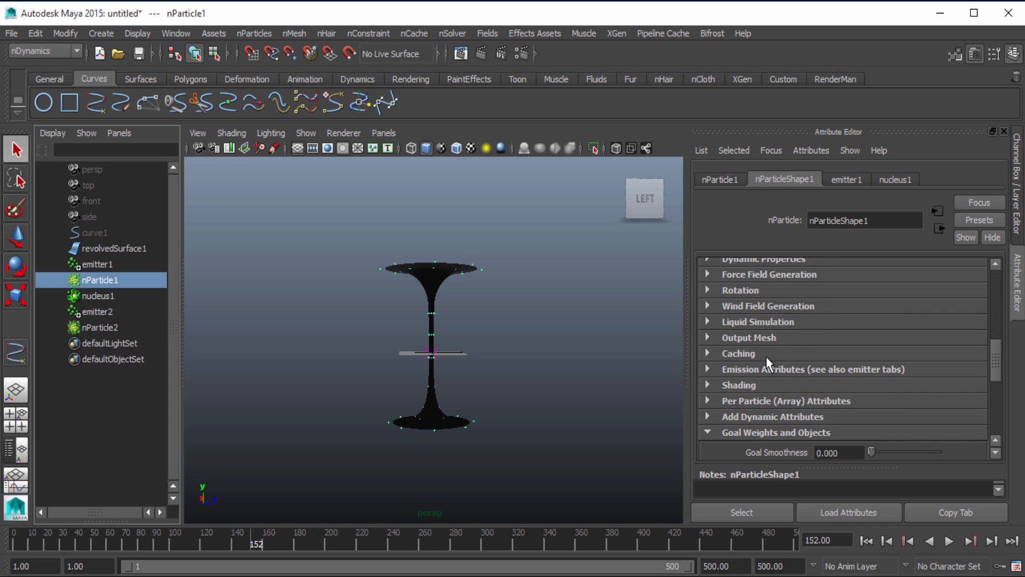
scroll(769, 364, down, 1)
click(764, 369)
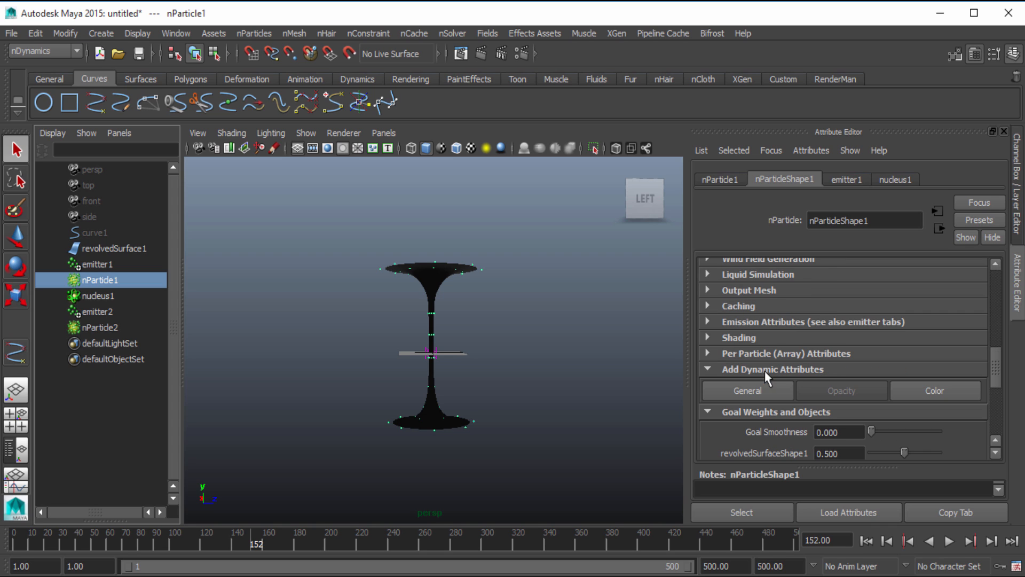
click(750, 353)
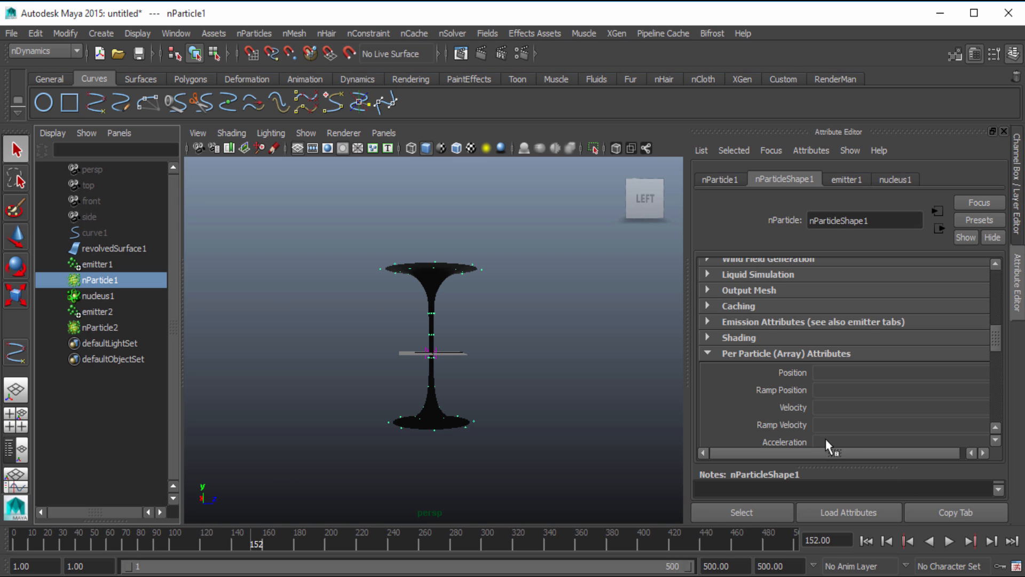
scroll(828, 451, right, 1)
scroll(755, 419, down, 5)
scroll(758, 427, down, 3)
scroll(730, 450, left, 1)
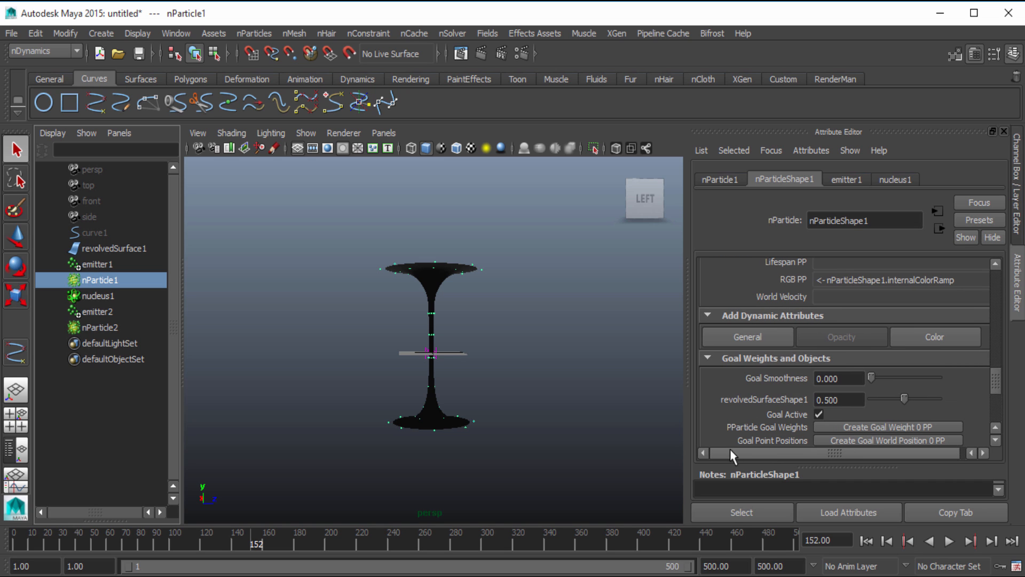
Add the per-particle attributes goalU and goalV to nParticleShape1
click(737, 333)
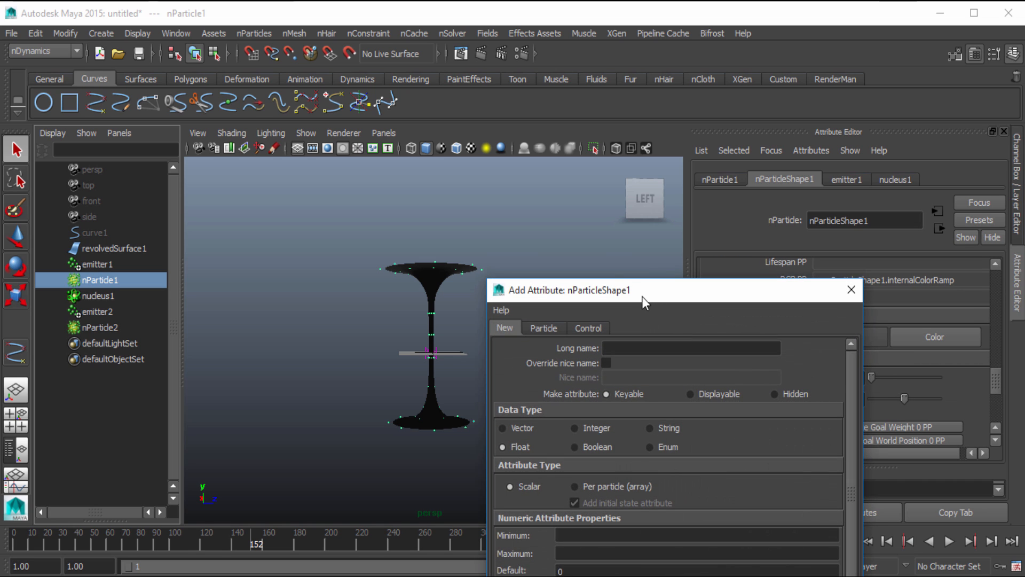
drag(642, 296, 407, 40)
click(317, 81)
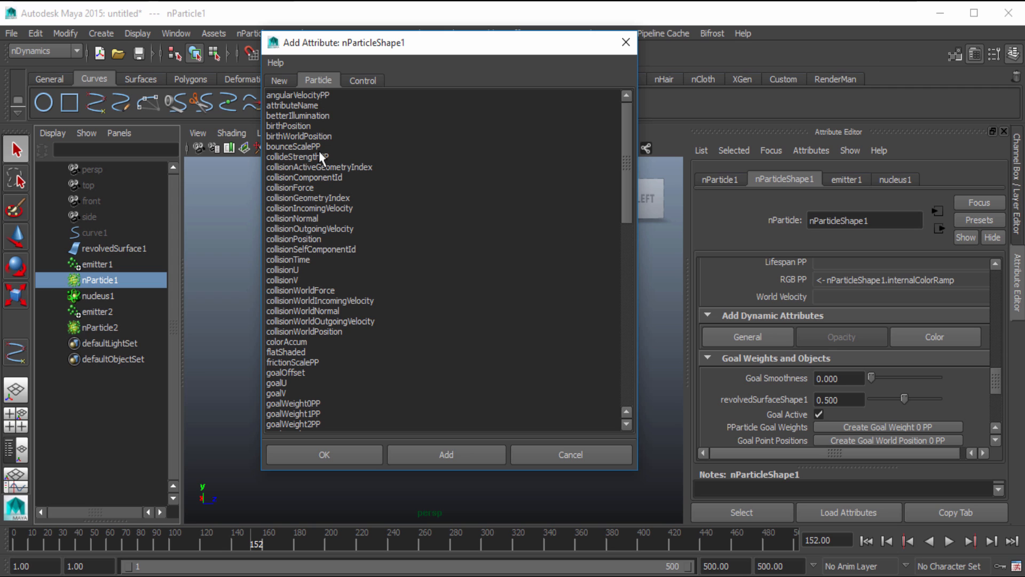
click(274, 382)
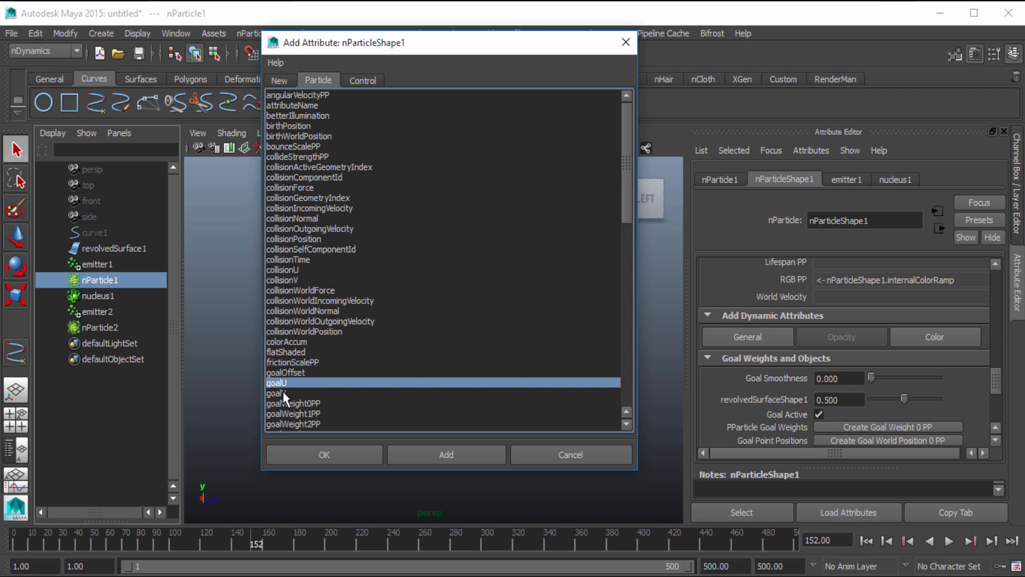
ctrl+click(275, 394)
click(338, 455)
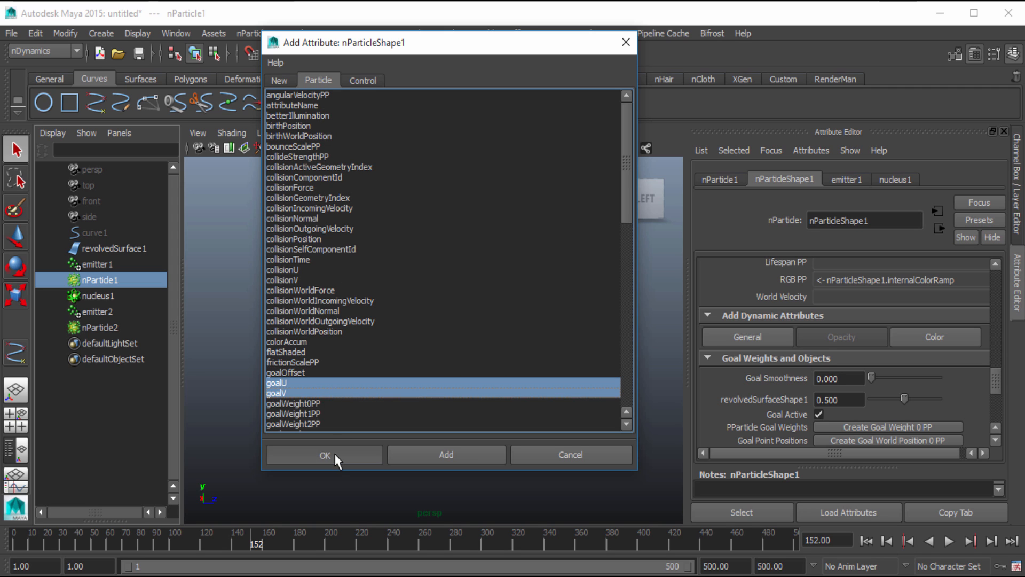
Start a creation expression for Goal V of nParticleShape1 and copy the attribute name nParticleShape1.goalV into the expression text
scroll(806, 370, up, 3)
scroll(806, 369, up, 4)
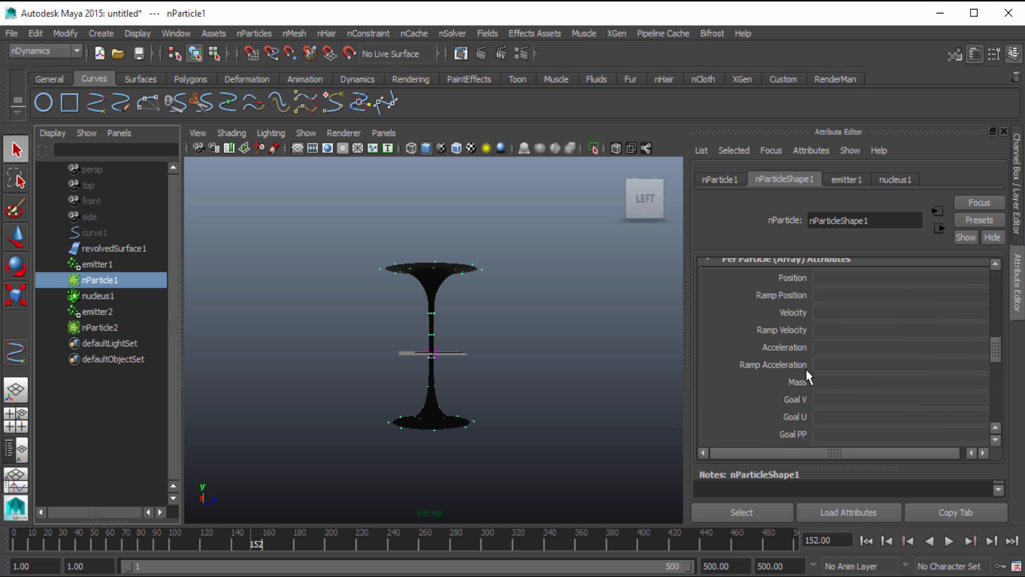
scroll(760, 297, down, 3)
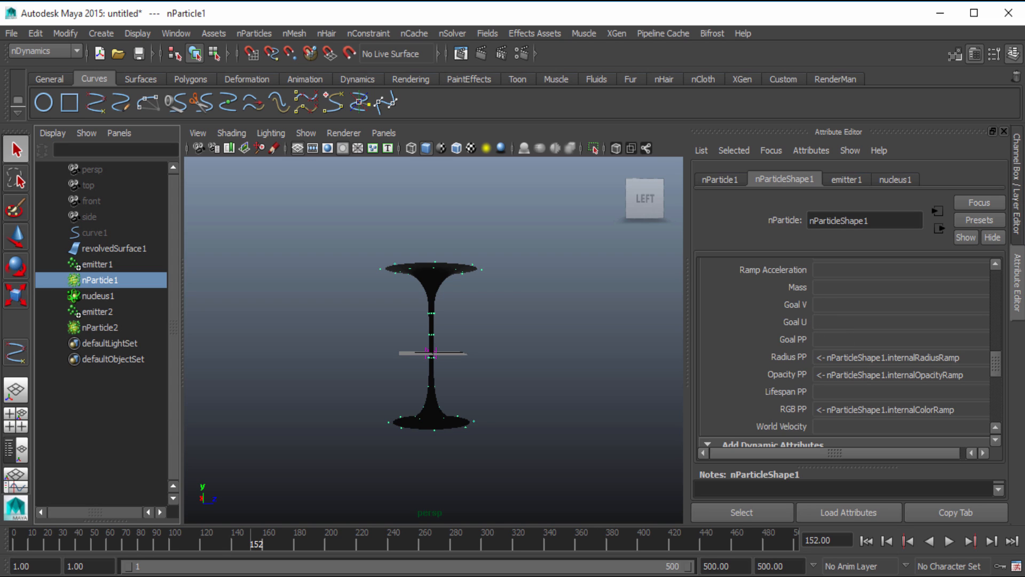
right_click(834, 306)
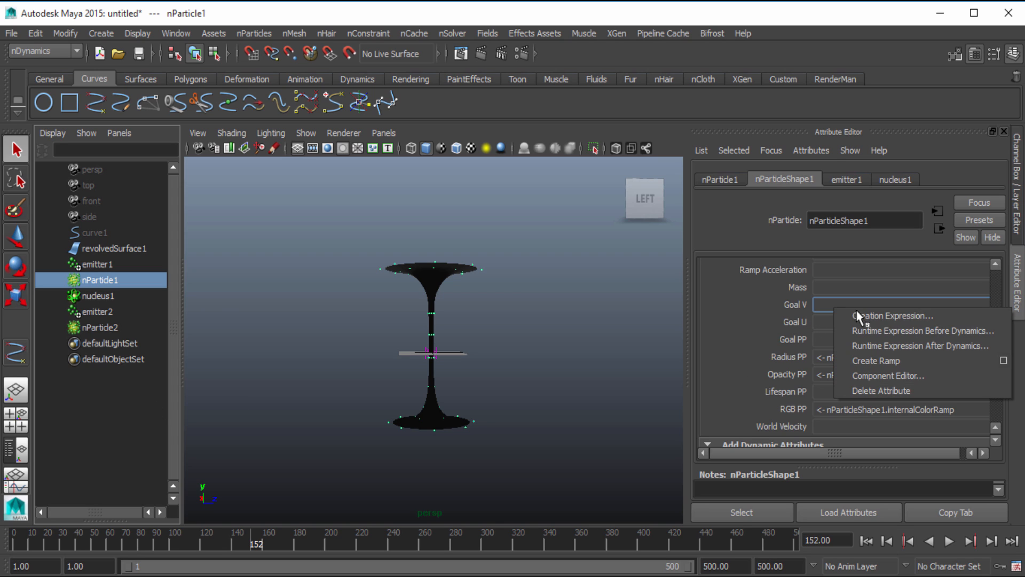
click(863, 314)
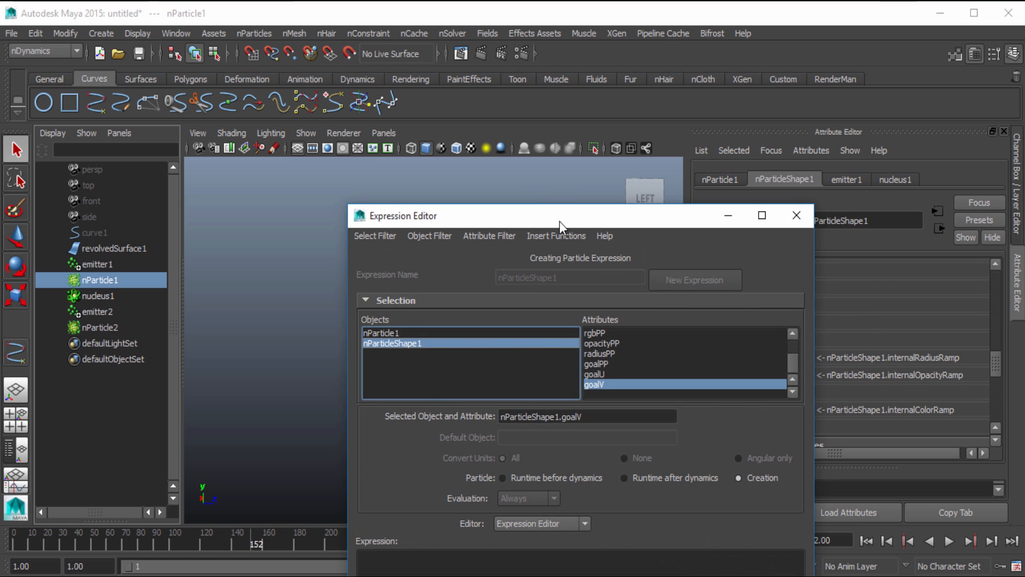
drag(560, 221, 444, 68)
click(446, 263)
triple_click(445, 263)
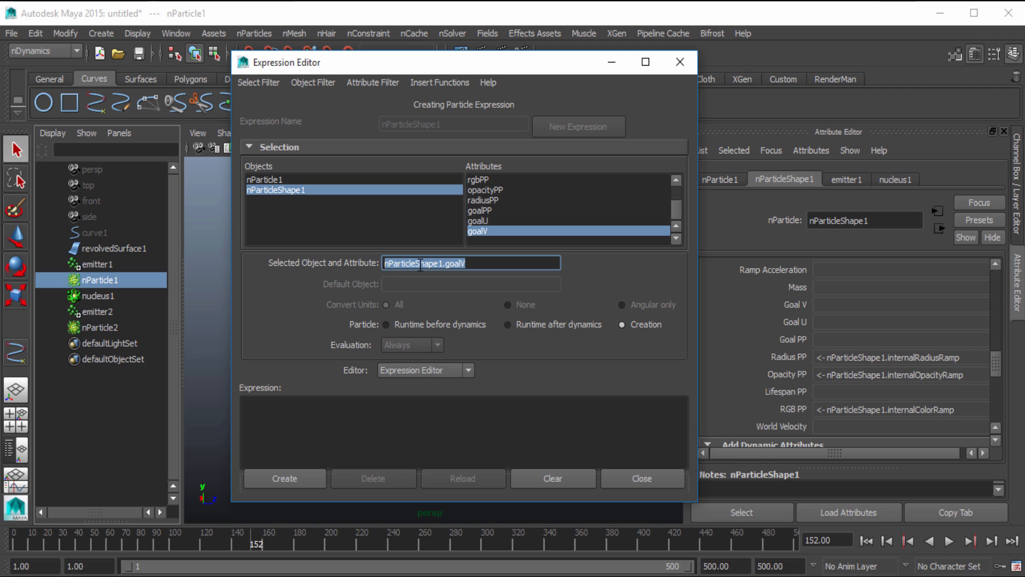
key(ctrl+c)
click(272, 427)
key(ctrl+v)
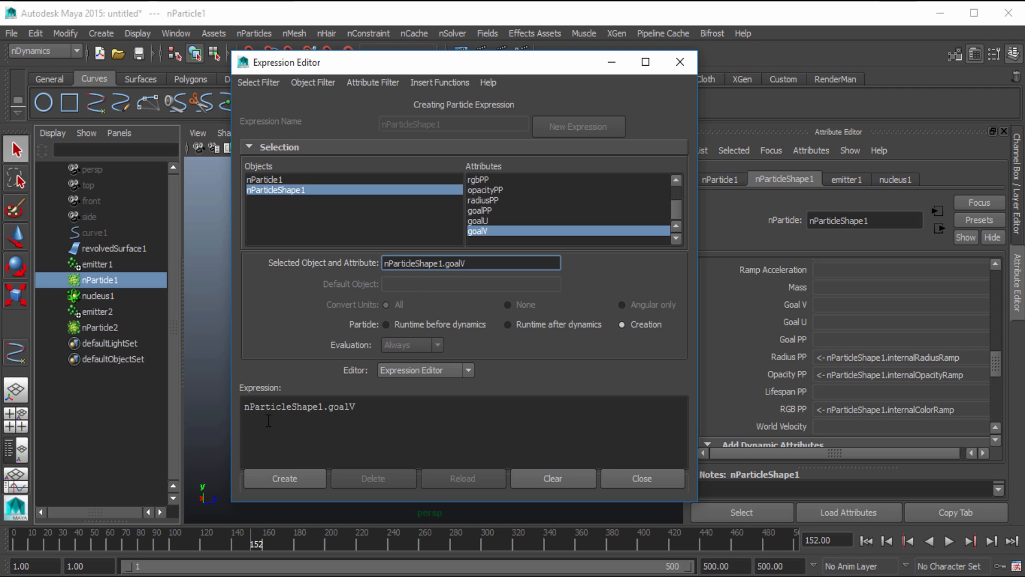
Complete the expression as nParticleShape1.goalV = rand(0,1); then create it and close the Expression Editor
click(372, 415)
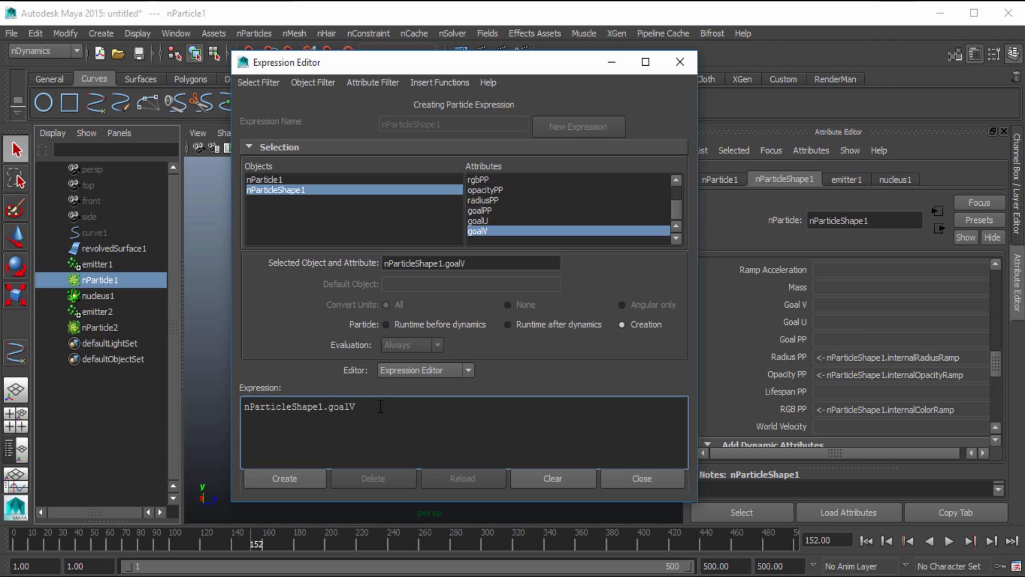
text(= rand(0,1);)
click(295, 483)
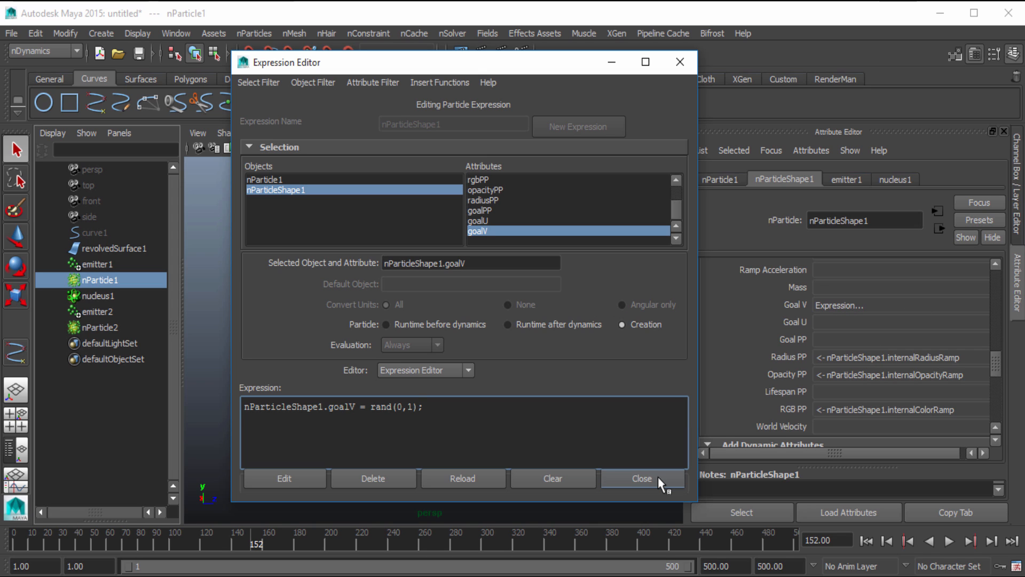
click(640, 477)
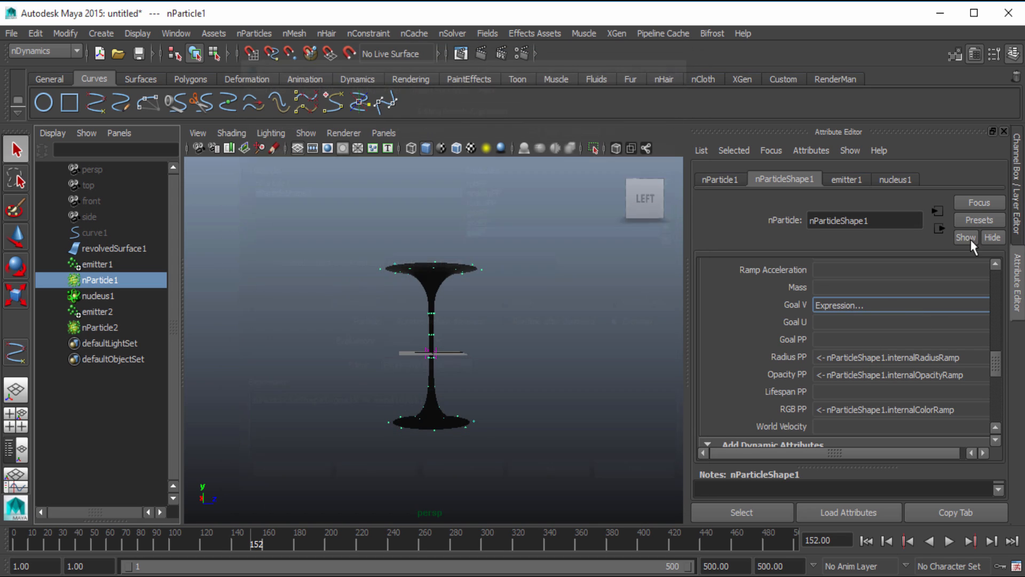
Create a ramp for the Goal U attribute of nParticleShape1
right_click(834, 327)
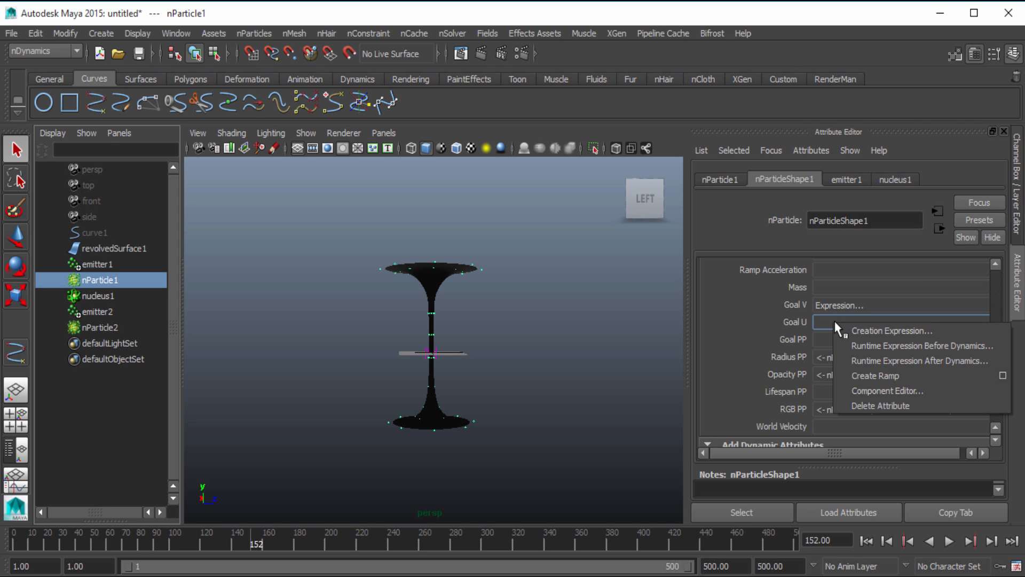
click(879, 375)
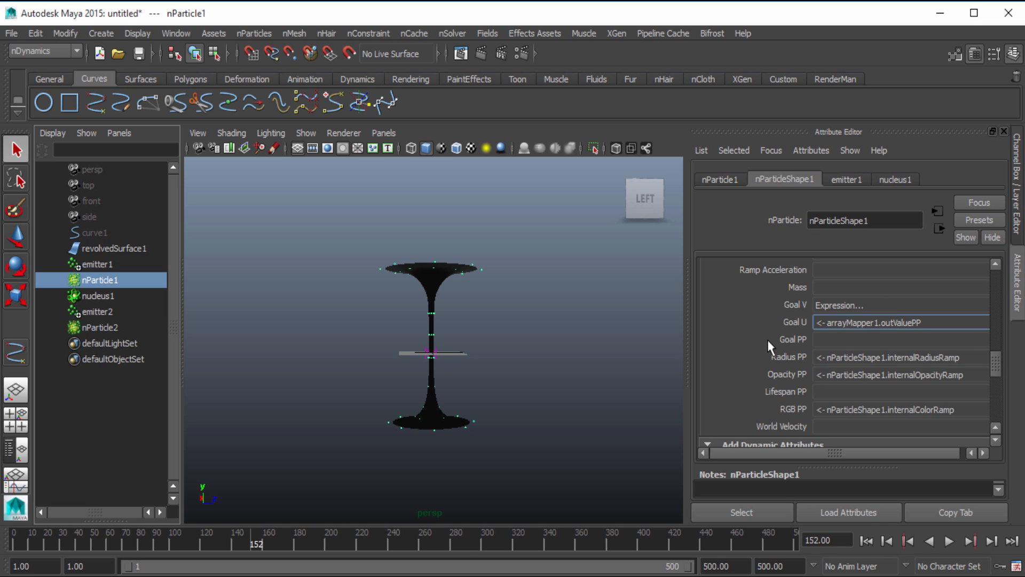
Set the lifespan mode of nParticleShape1 to Random range, with Lifespan 5 and Lifespan Random 1
scroll(767, 340, up, 15)
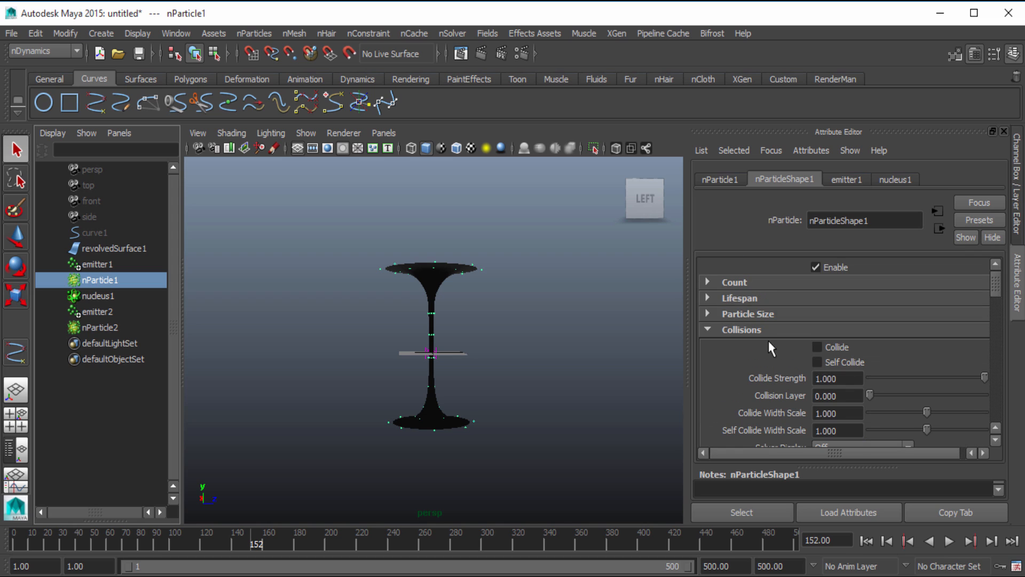
click(744, 331)
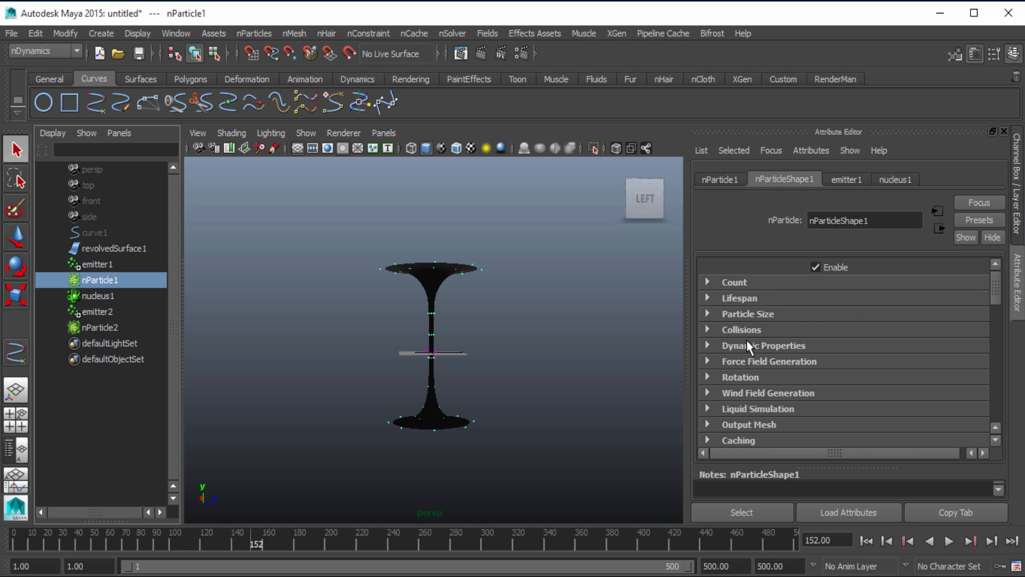
click(744, 299)
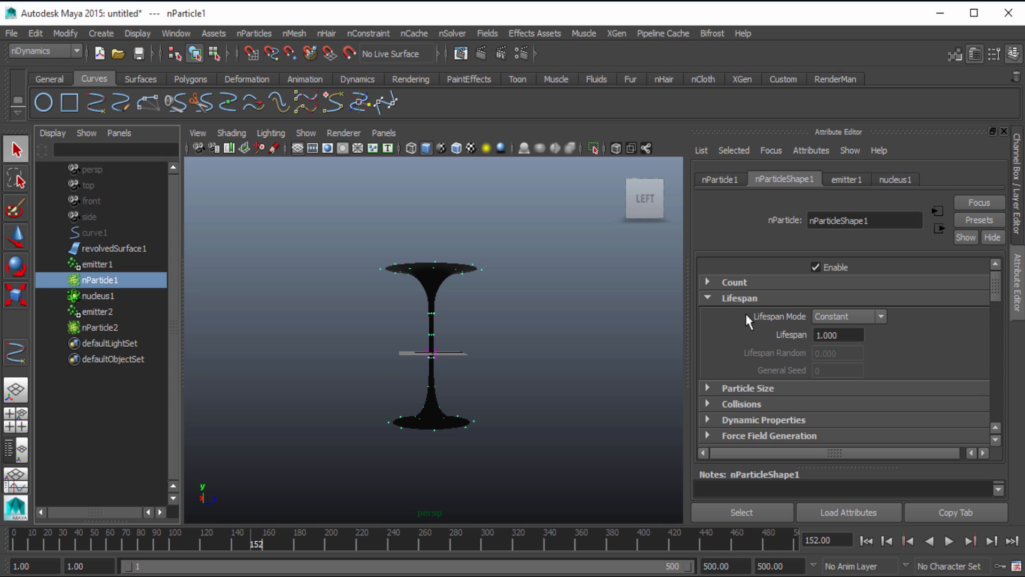
click(827, 319)
click(845, 359)
click(851, 335)
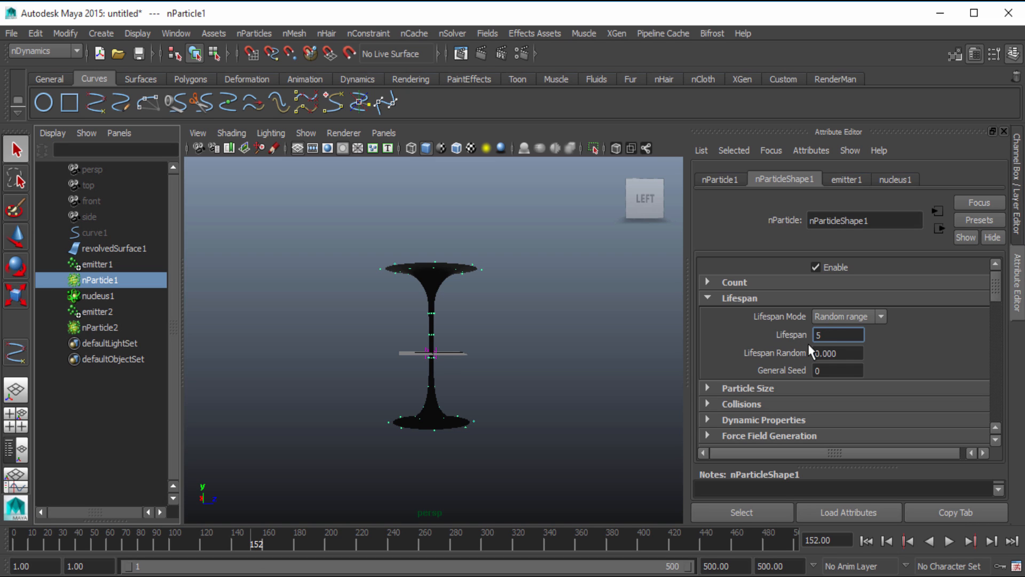
key(Tab)
Expand the Particle Size settings of nParticleShape1 and set the radius to 1
scroll(778, 350, down, 3)
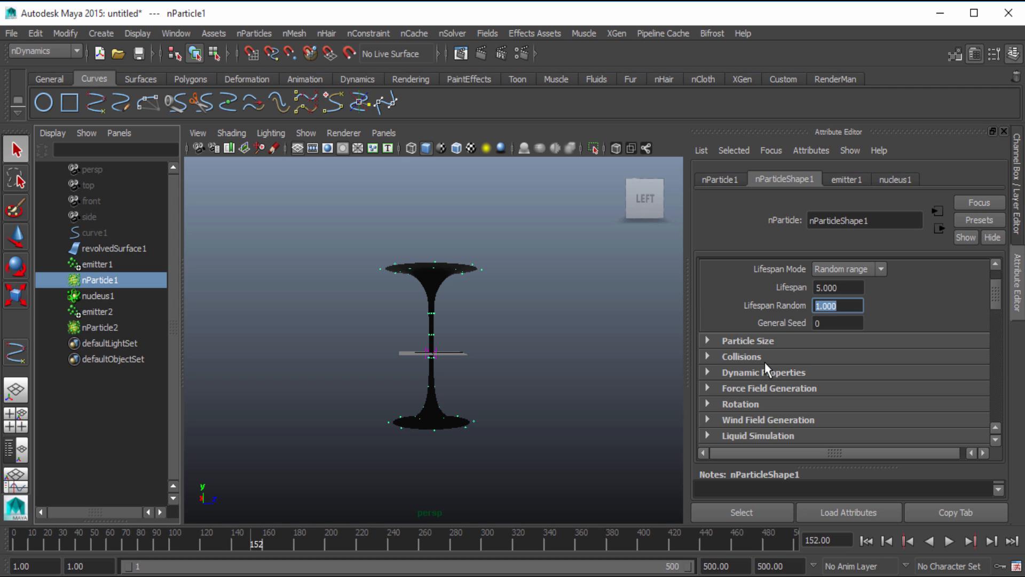
click(746, 342)
scroll(789, 347, down, 3)
double_click(822, 310)
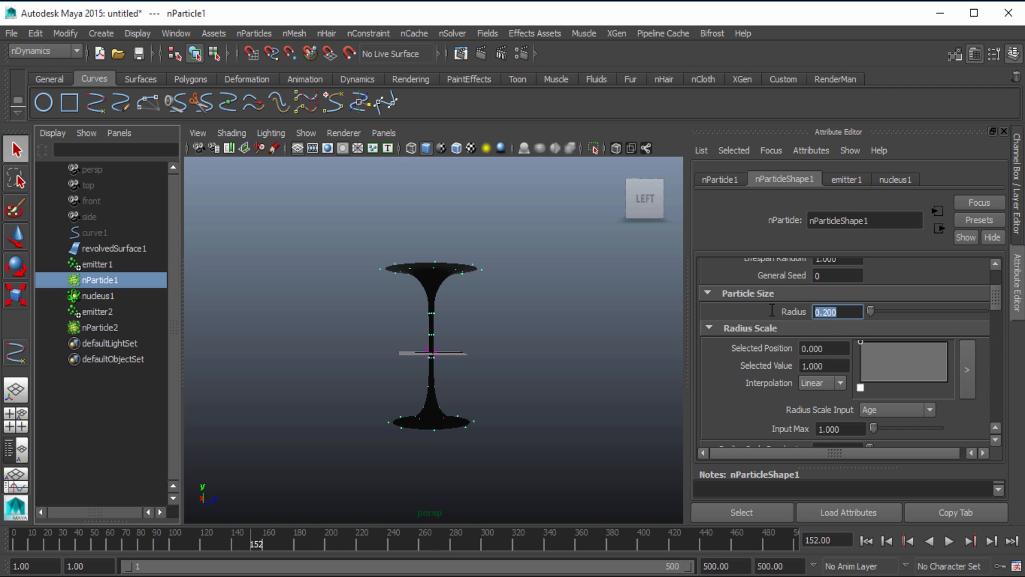
text(1)
key(Return)
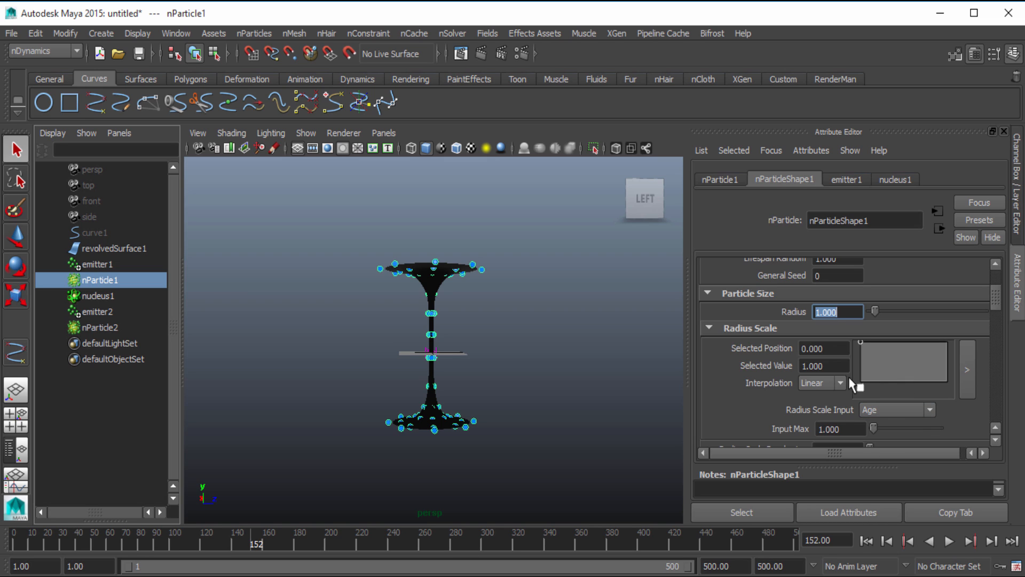
Give nParticle2 a Random range lifespan of 5 with Lifespan Random 1, and set its particle radius to 1
click(96, 327)
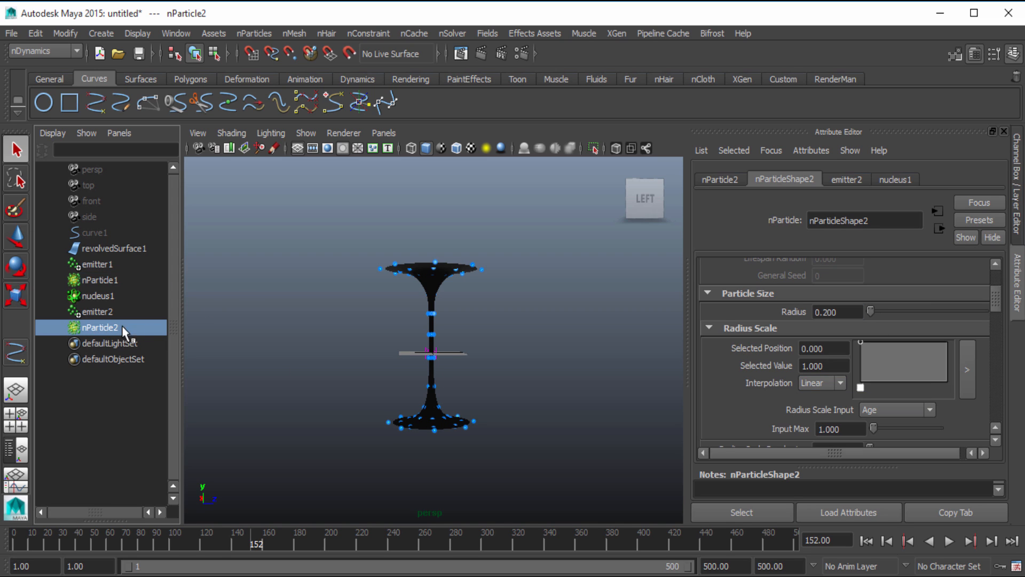
scroll(782, 343, up, 3)
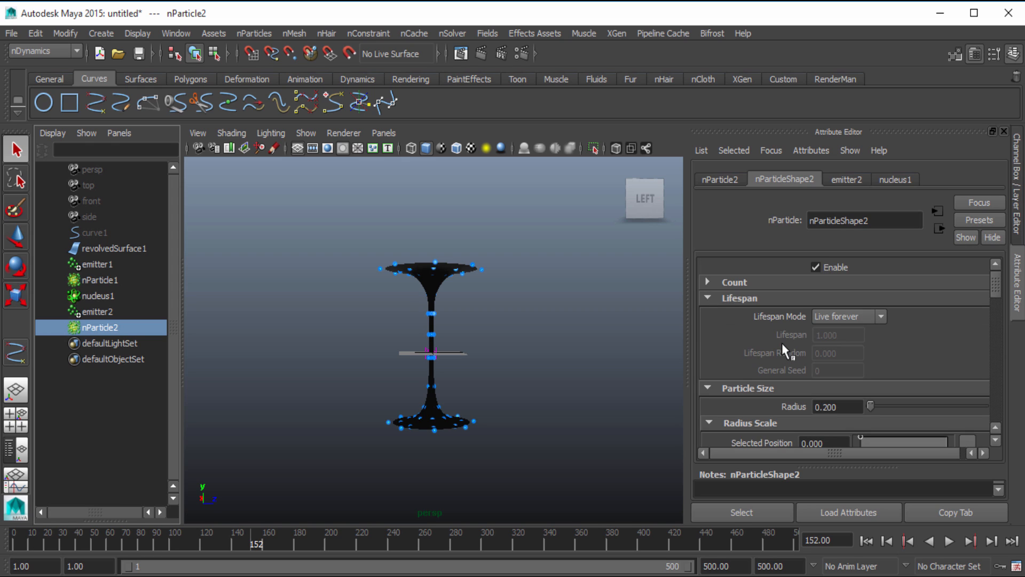
click(844, 316)
click(847, 353)
click(827, 334)
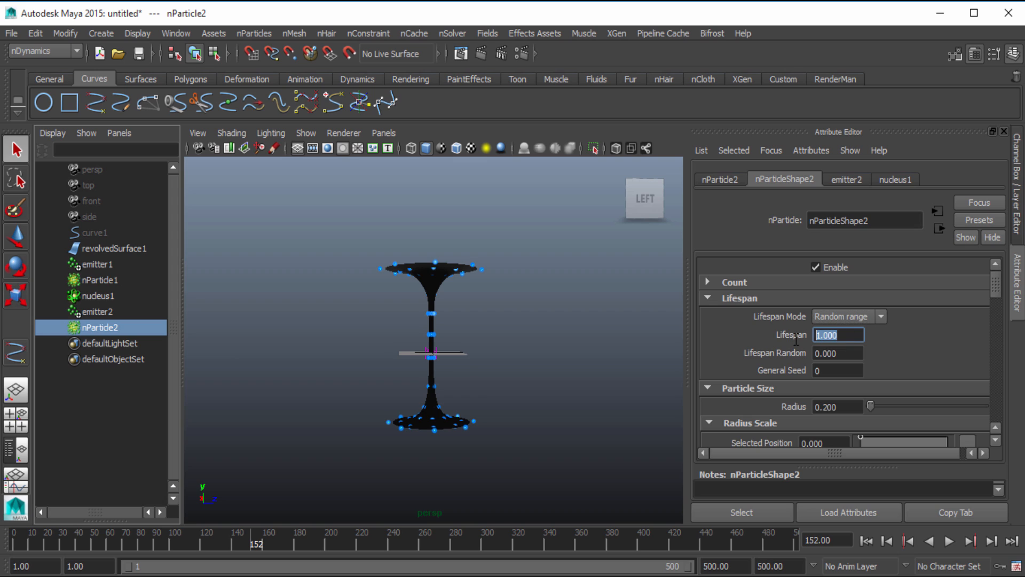
text(5)
key(Tab)
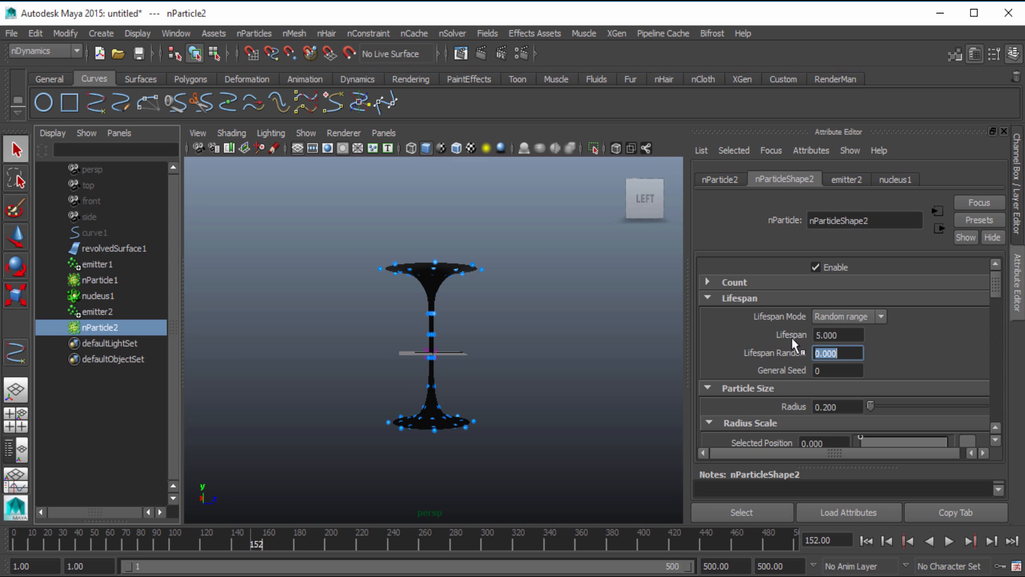
text(1)
key(Tab)
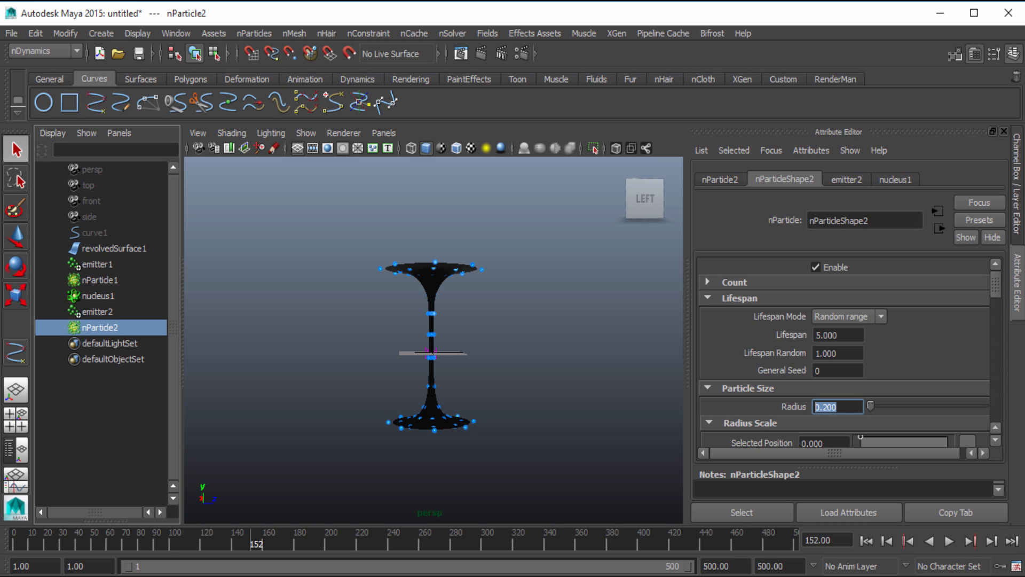
text(1)
key(Return)
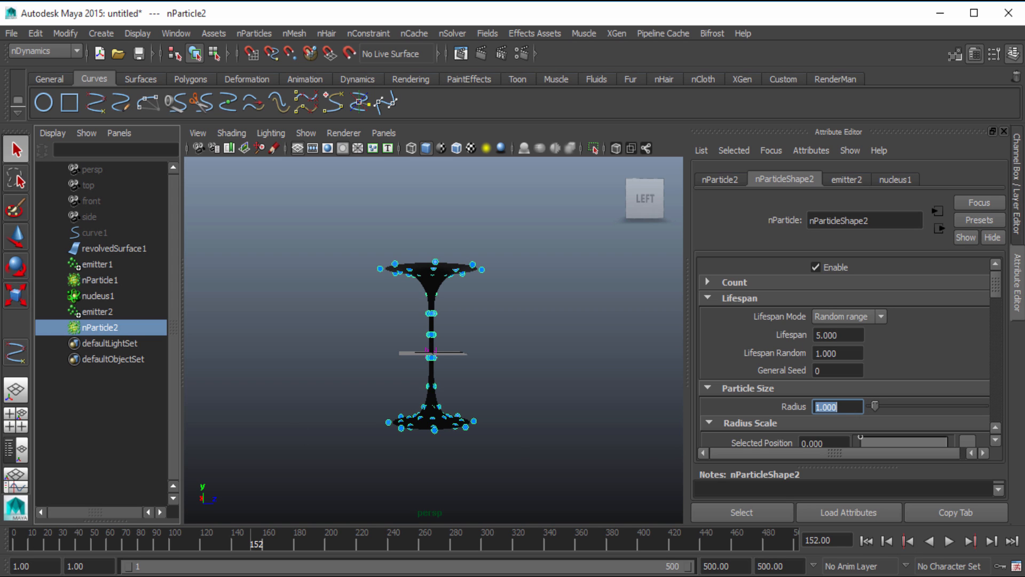
Add the per-particle attributes goalU and goalV to nParticleShape2 and show them among its array attributes
scroll(767, 363, down, 6)
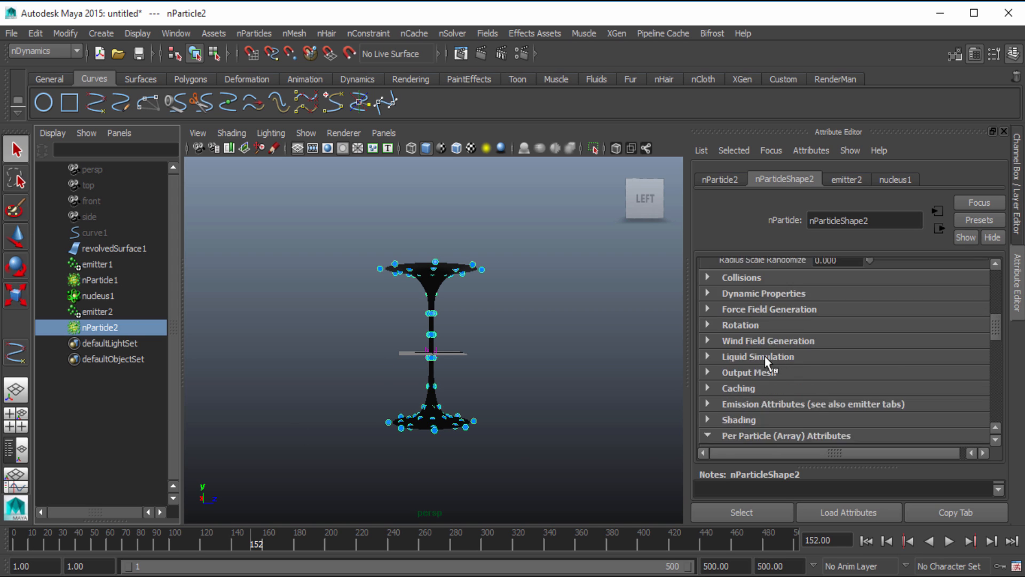
scroll(765, 362, down, 8)
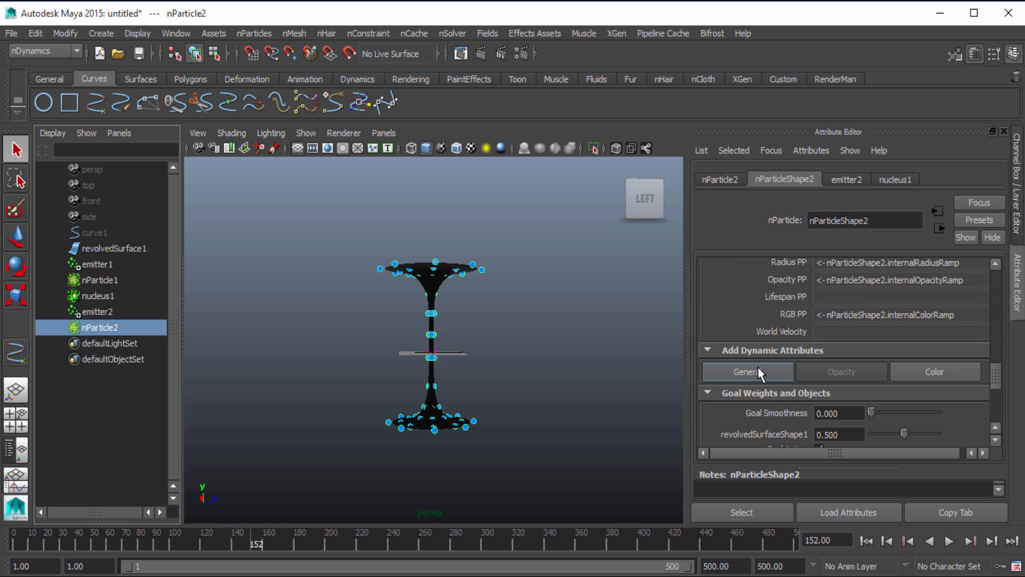
click(757, 369)
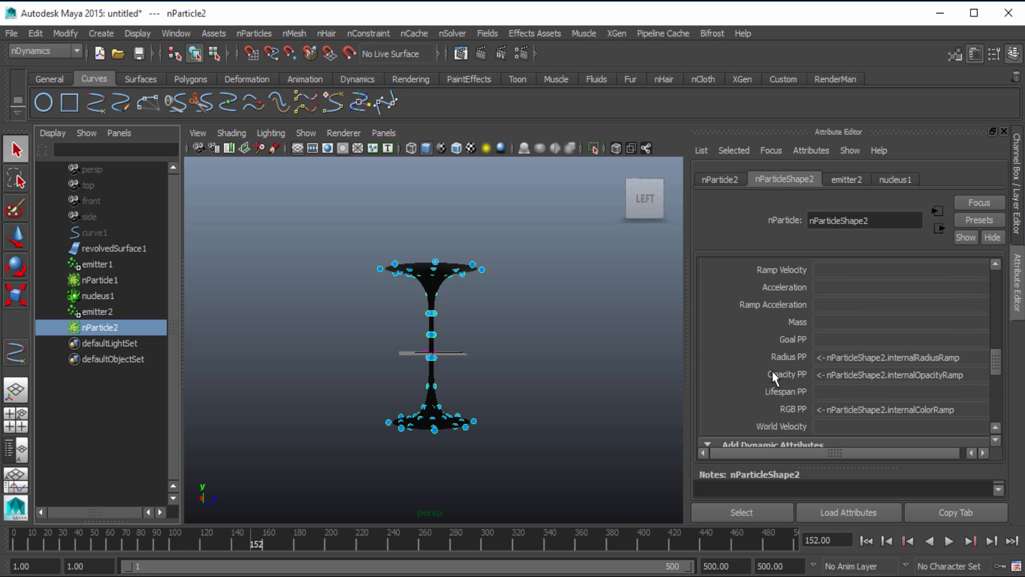
click(758, 372)
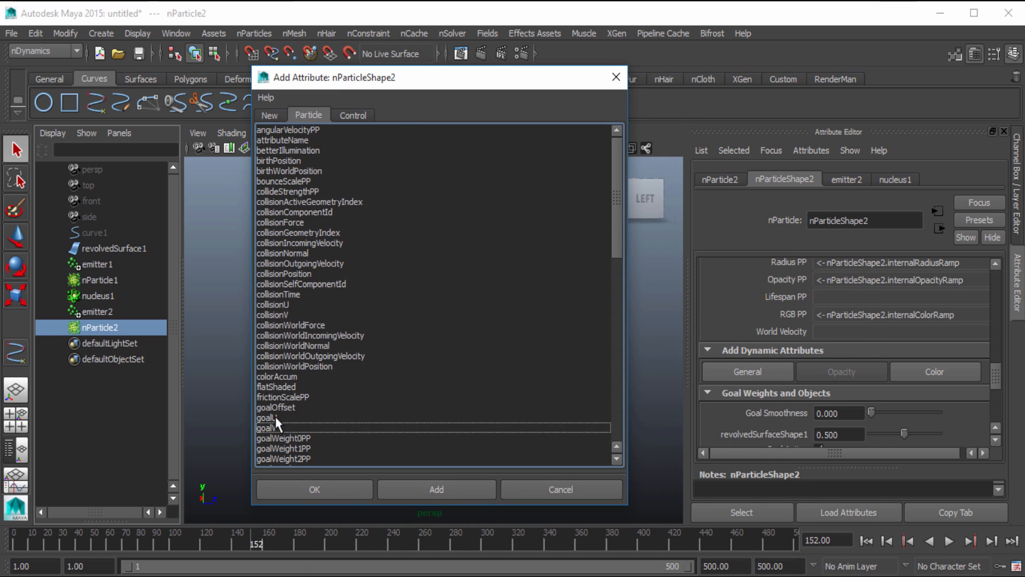
click(276, 418)
shift+click(278, 427)
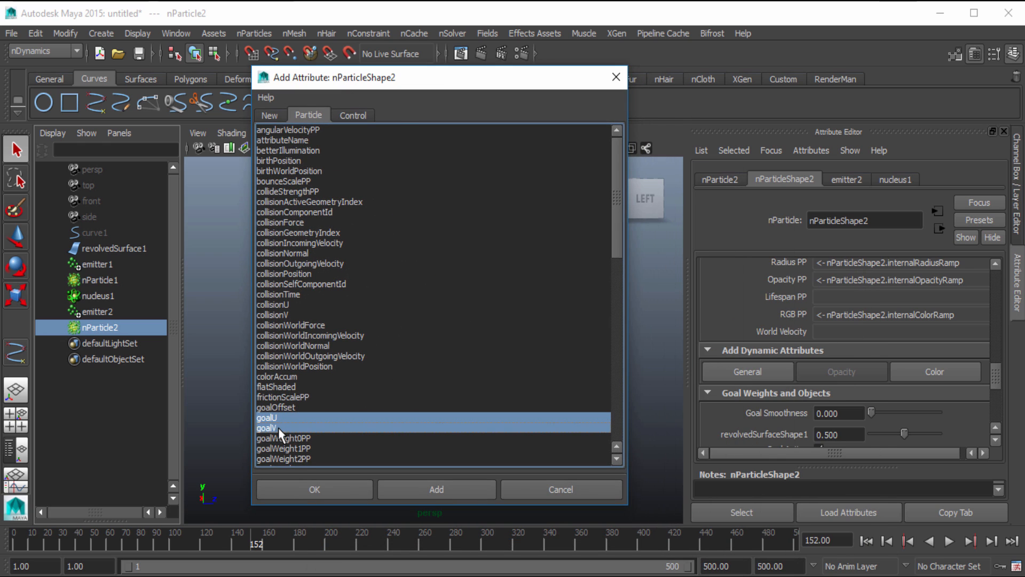
click(347, 486)
scroll(806, 348, up, 2)
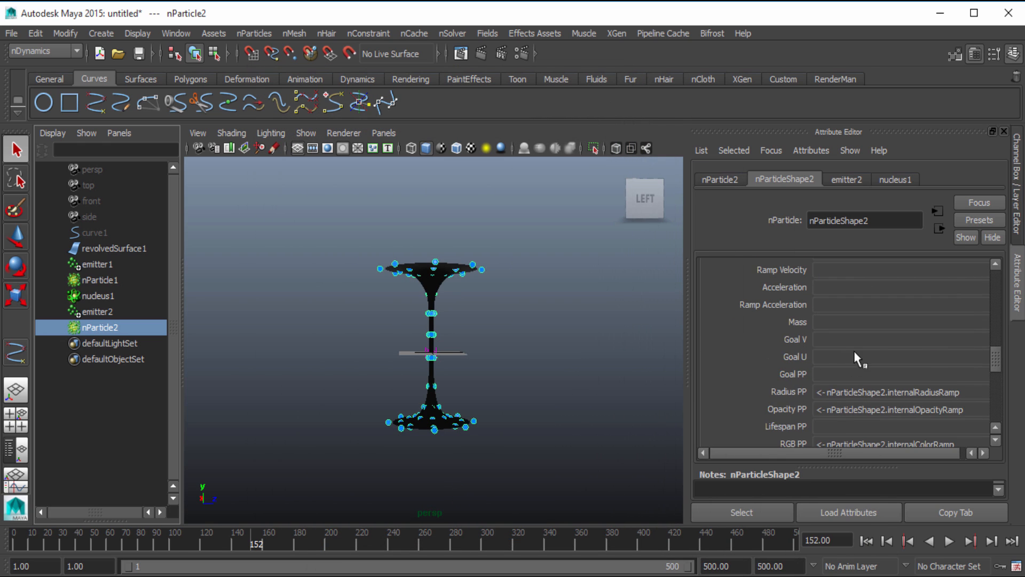
scroll(833, 357, down, 1)
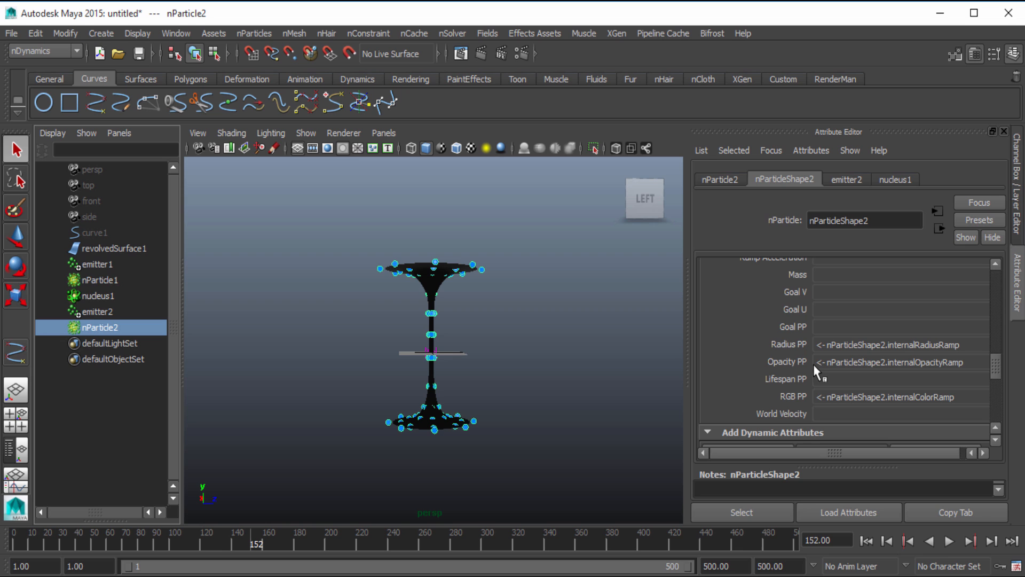
Give nParticleShape2's goalV a creation expression: nParticleShape2.goalV = rand(0,1);
right_click(828, 291)
click(852, 296)
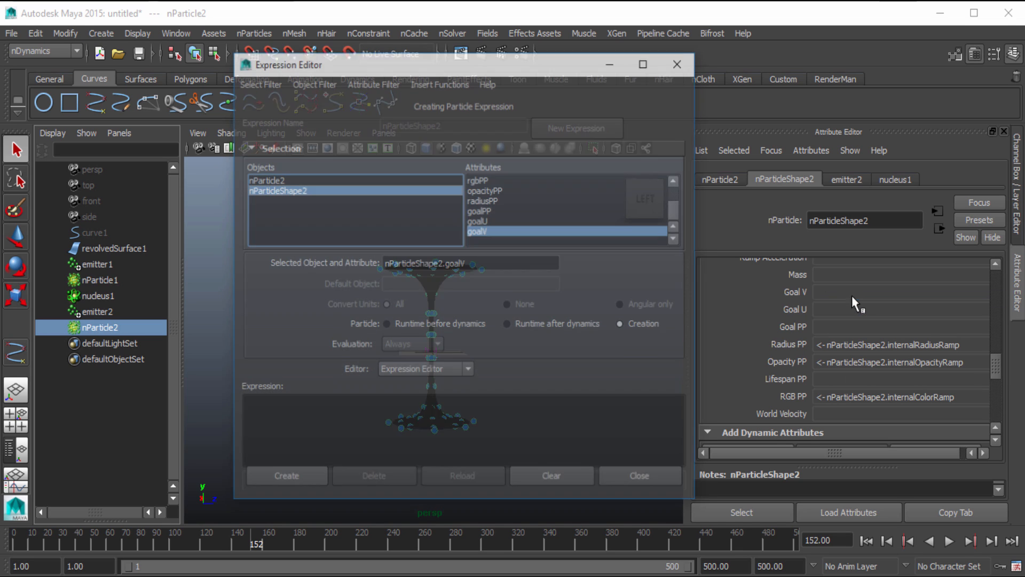
drag(495, 259, 330, 259)
drag(435, 264, 324, 408)
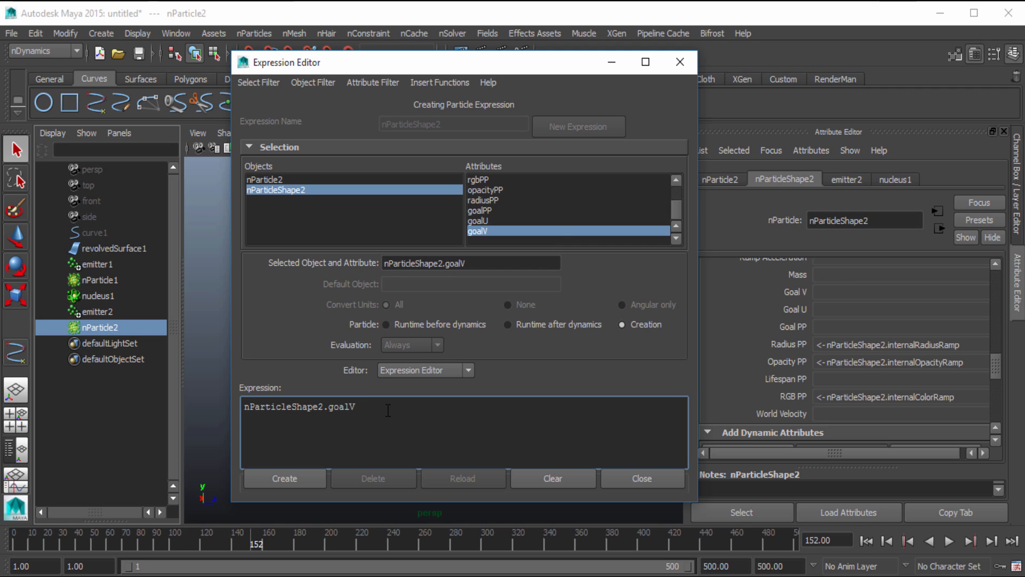
text(= rand(0,1);)
click(301, 482)
click(680, 62)
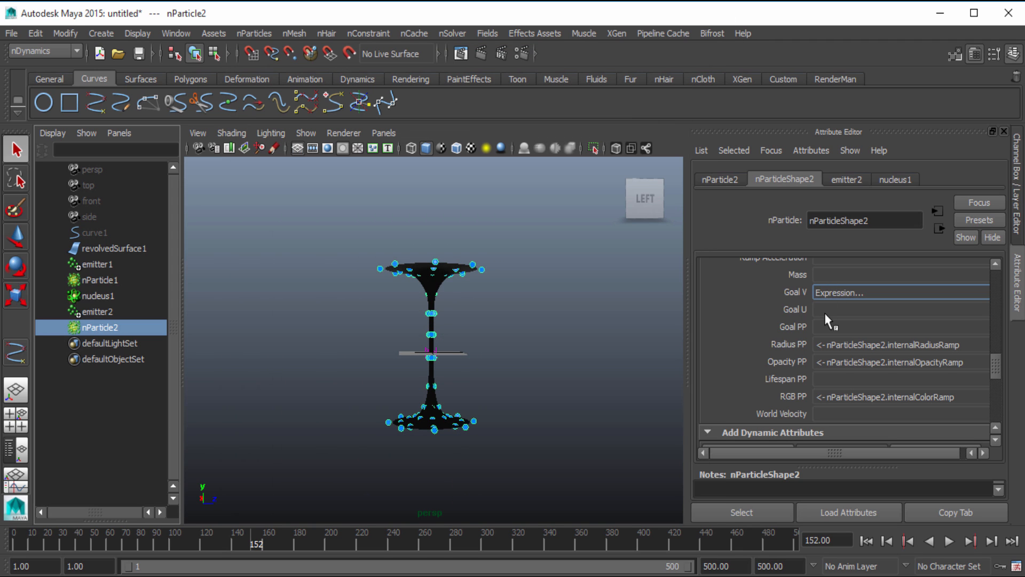
Create a ramp for the goalU attribute of nParticleShape2 and hide the Attribute Editor
right_click(825, 315)
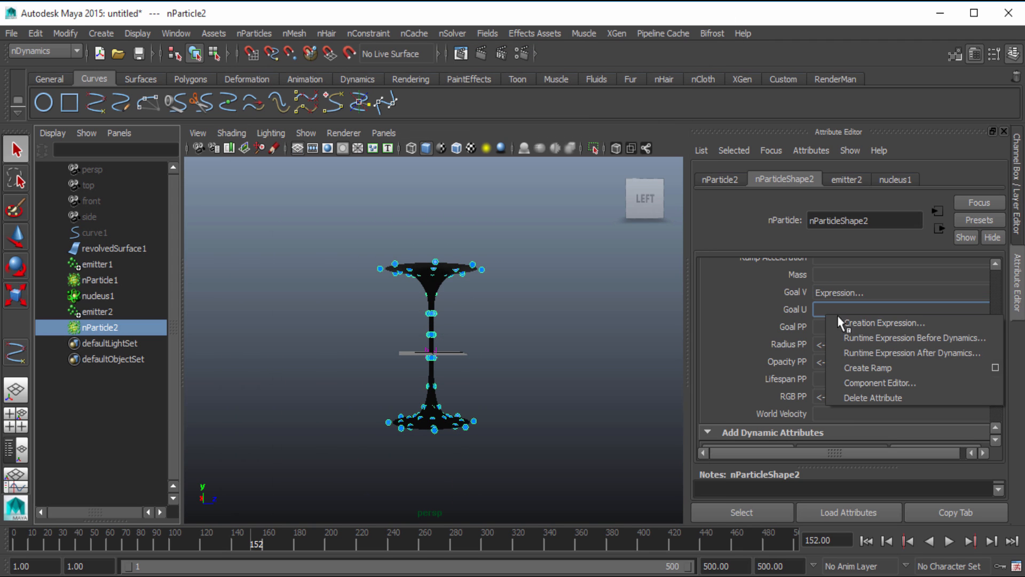
click(865, 369)
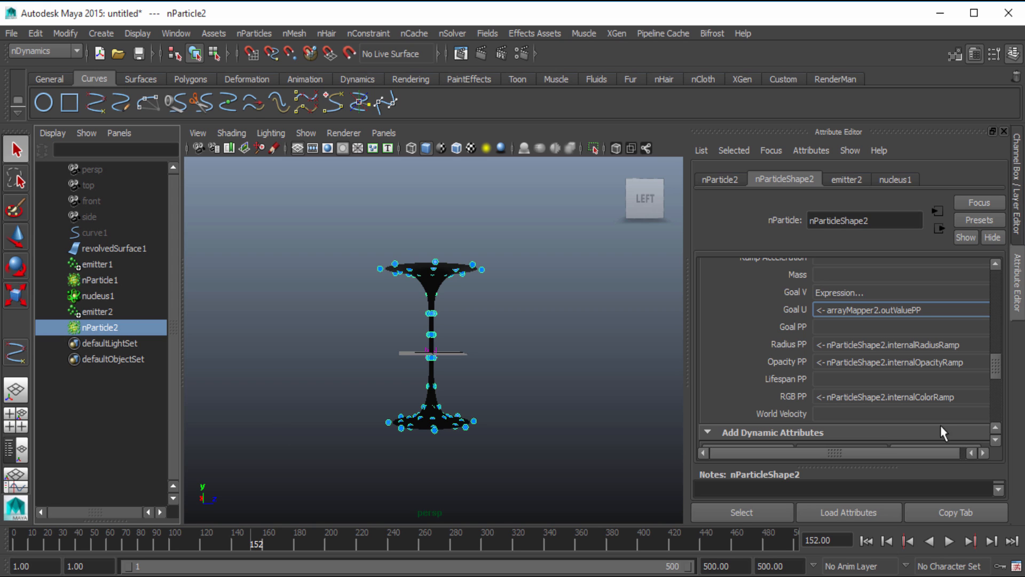
click(1017, 306)
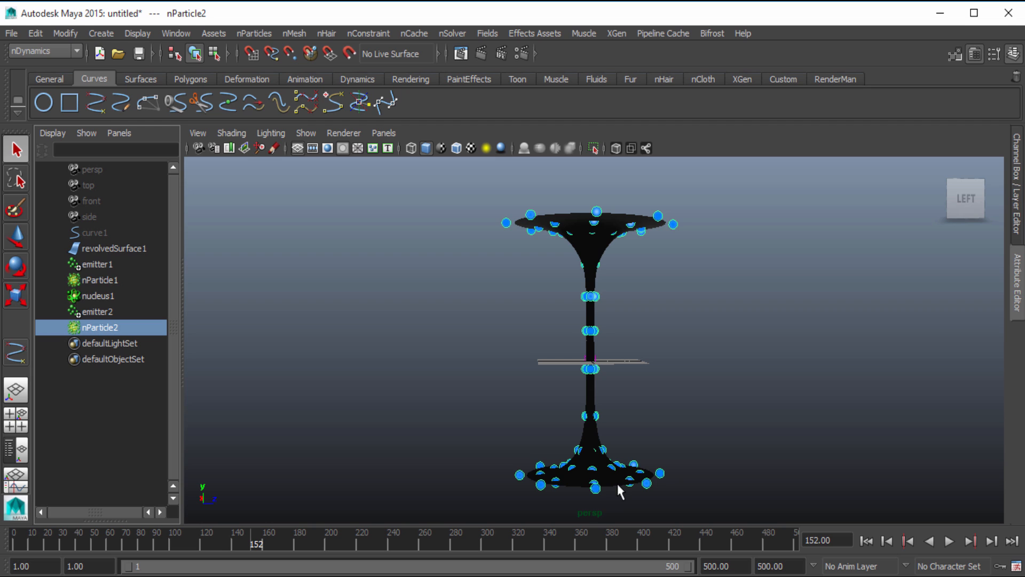
Play the simulation from the first frame to check both particle flows over the surface, then clear the selection
click(866, 541)
click(948, 542)
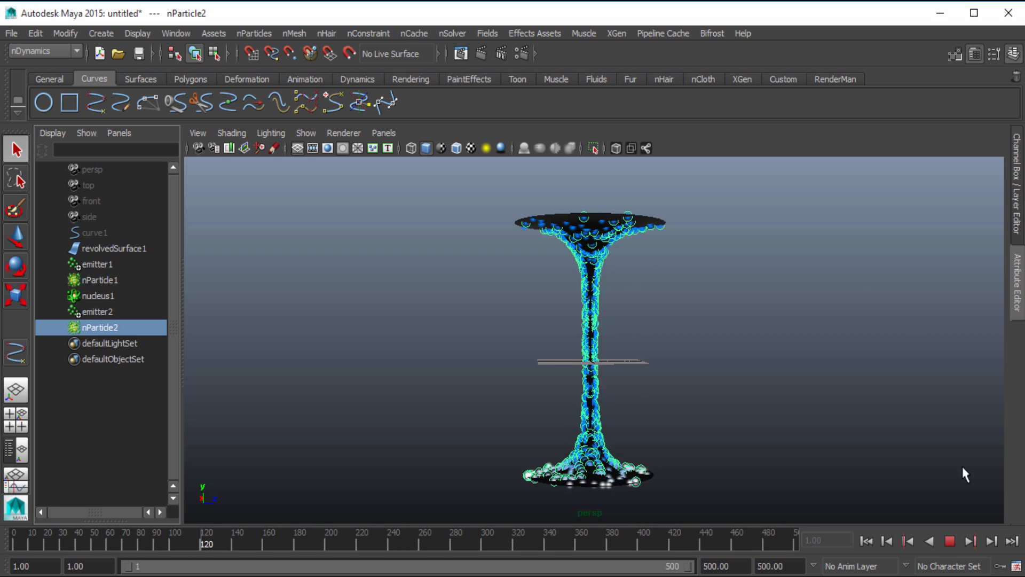
click(949, 540)
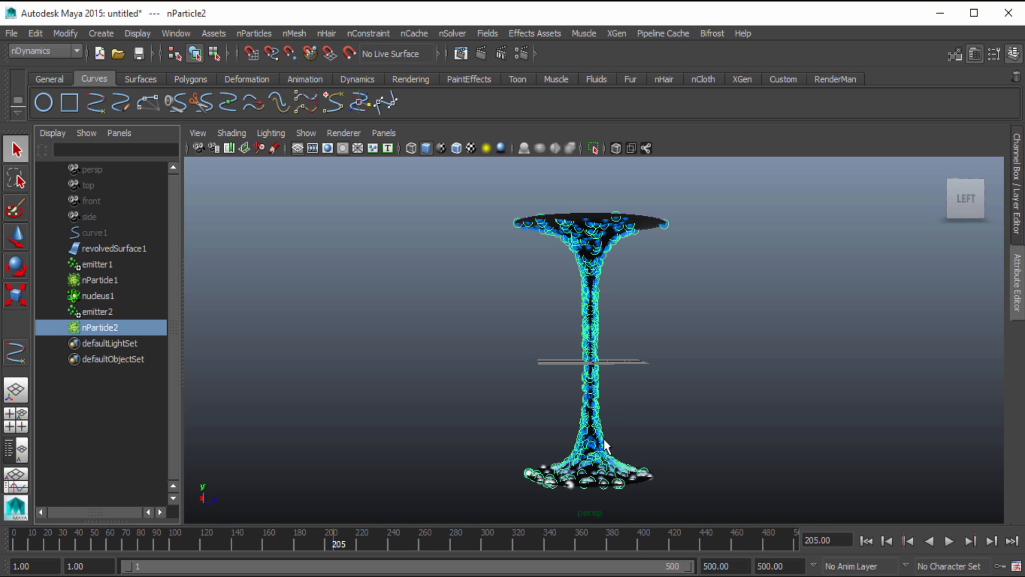
click(949, 540)
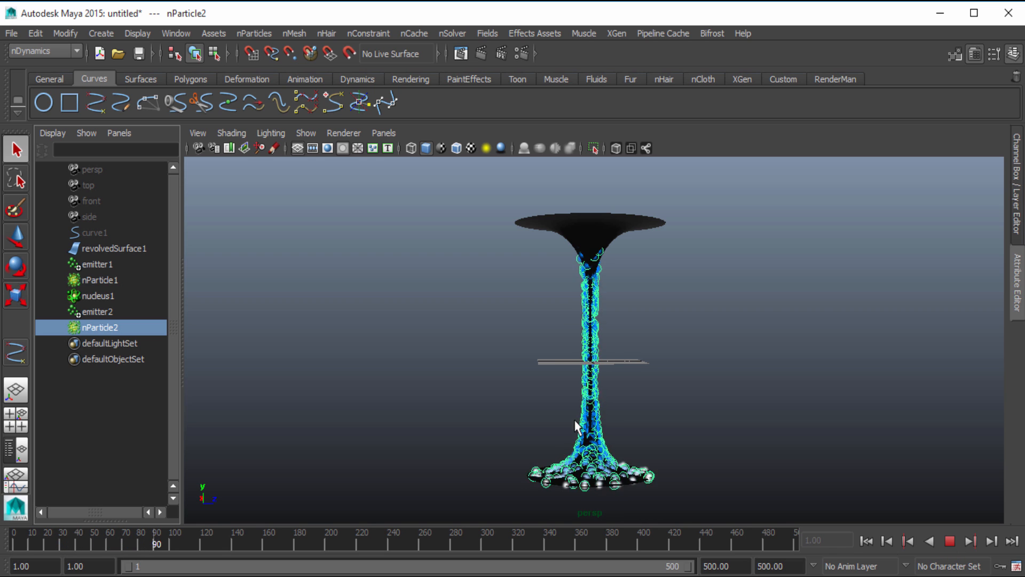
key(Escape)
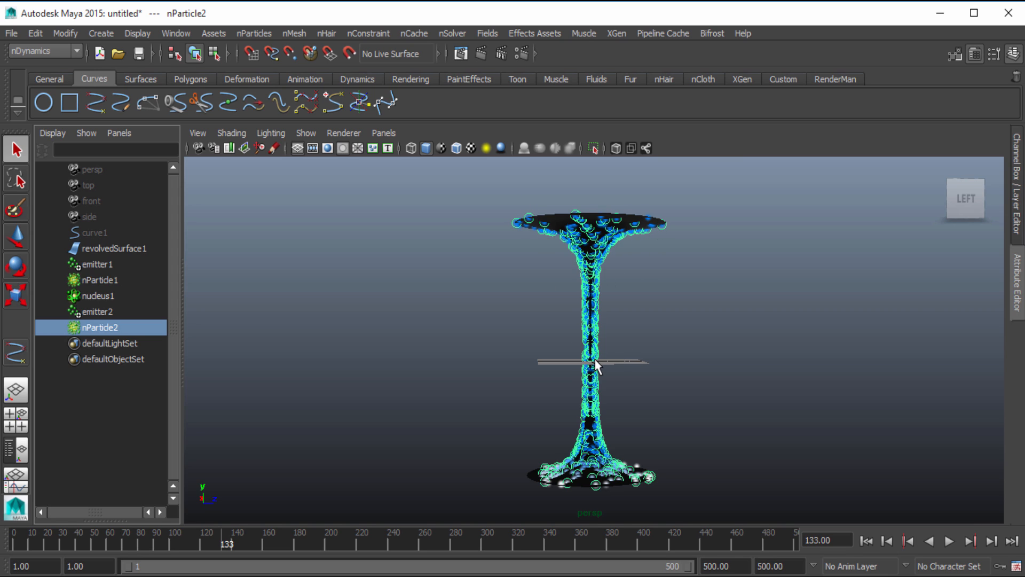
click(378, 312)
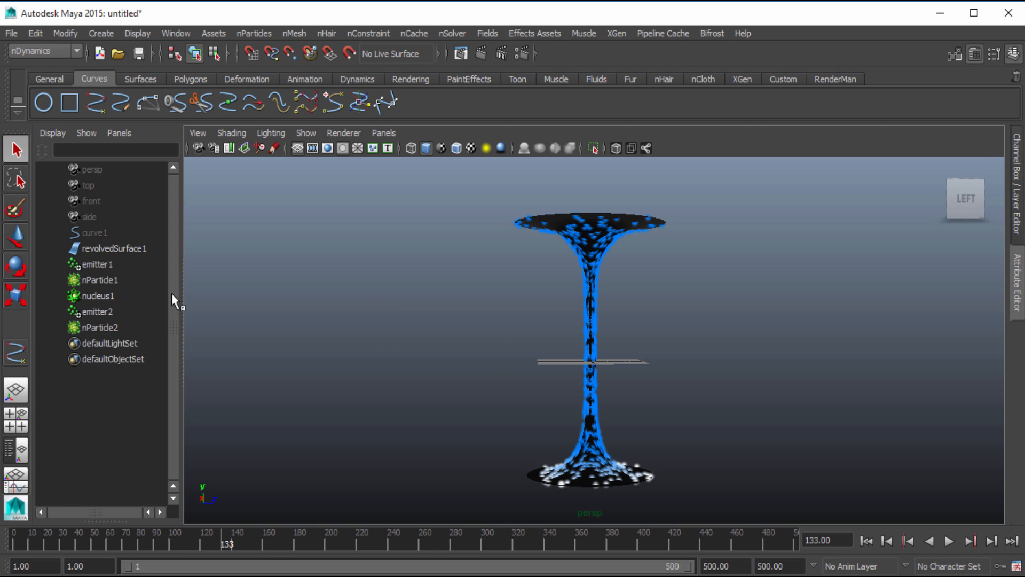
Add a runtime-after-dynamics expression to nParticle1's goalV: nParticleShape1.goalV+=.015
click(120, 279)
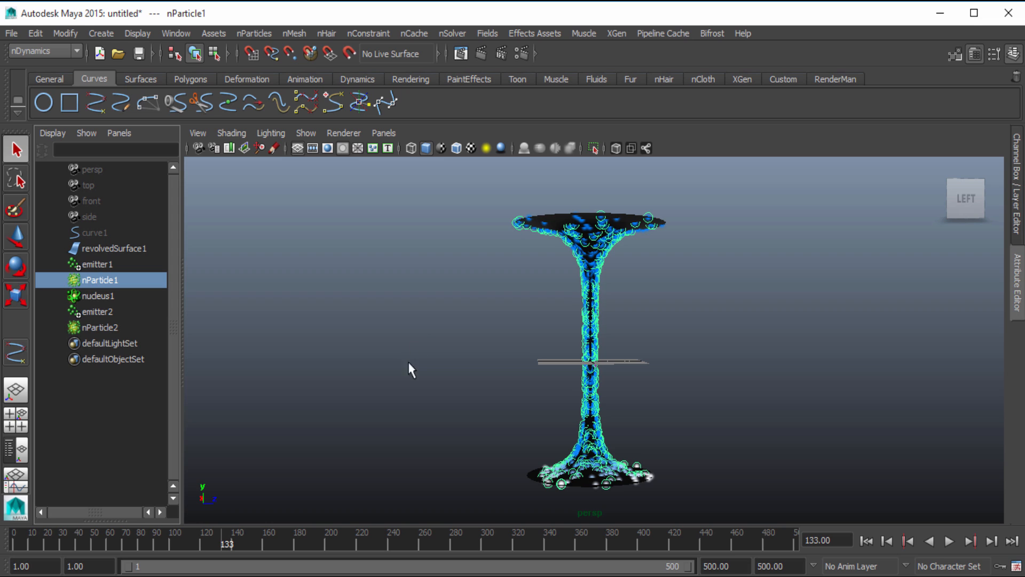
click(1017, 299)
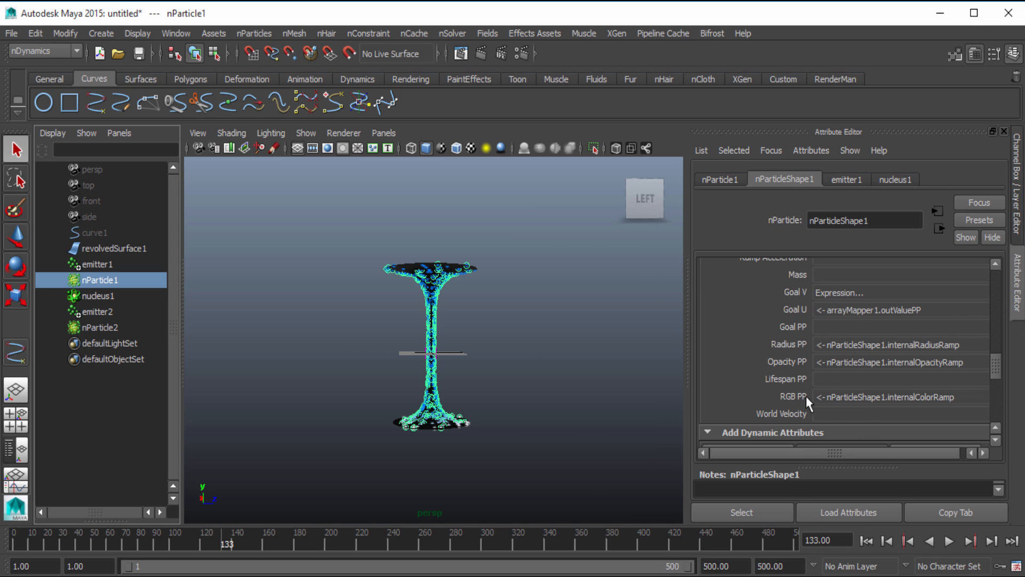
right_click(854, 292)
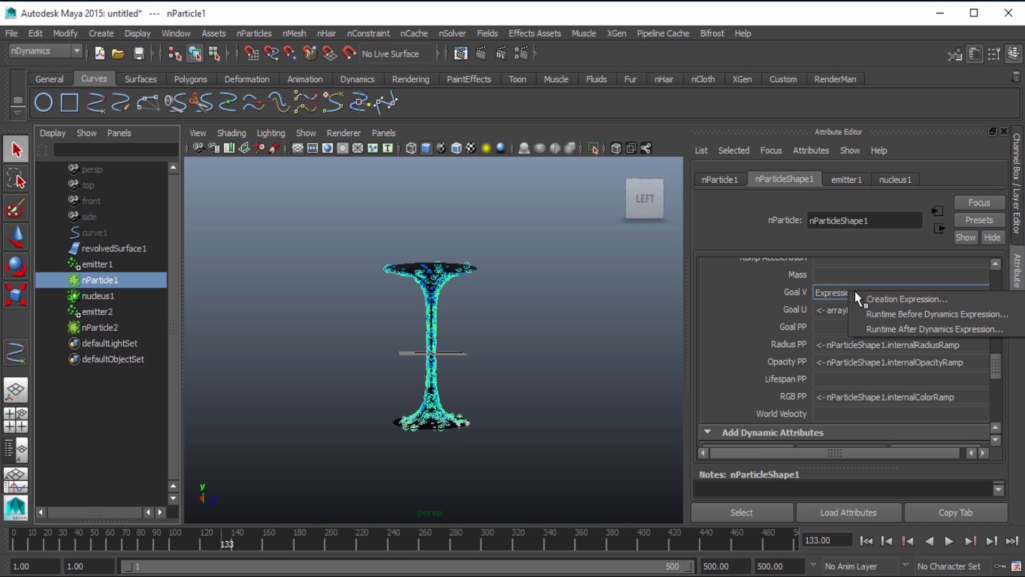
click(886, 299)
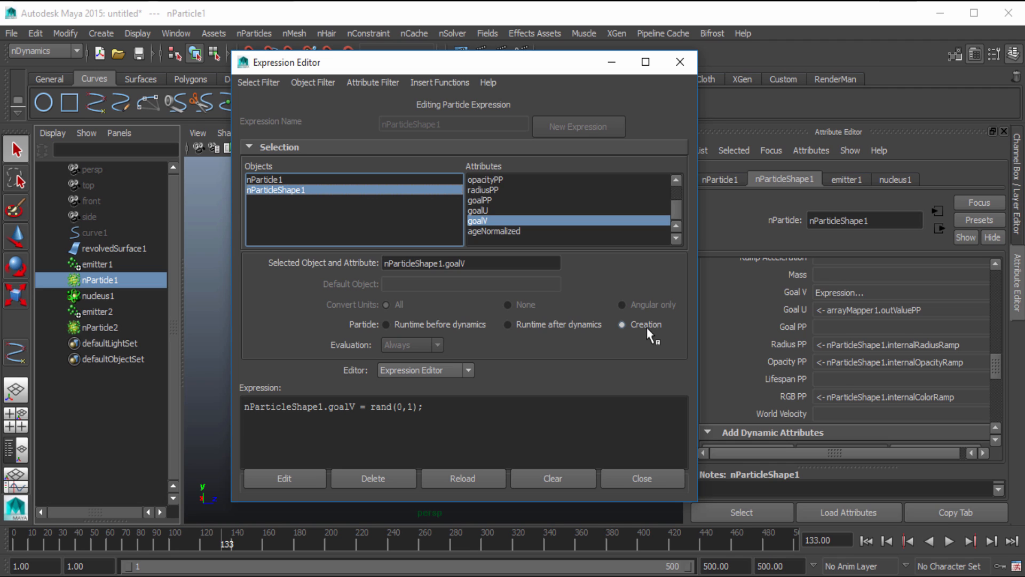
click(533, 325)
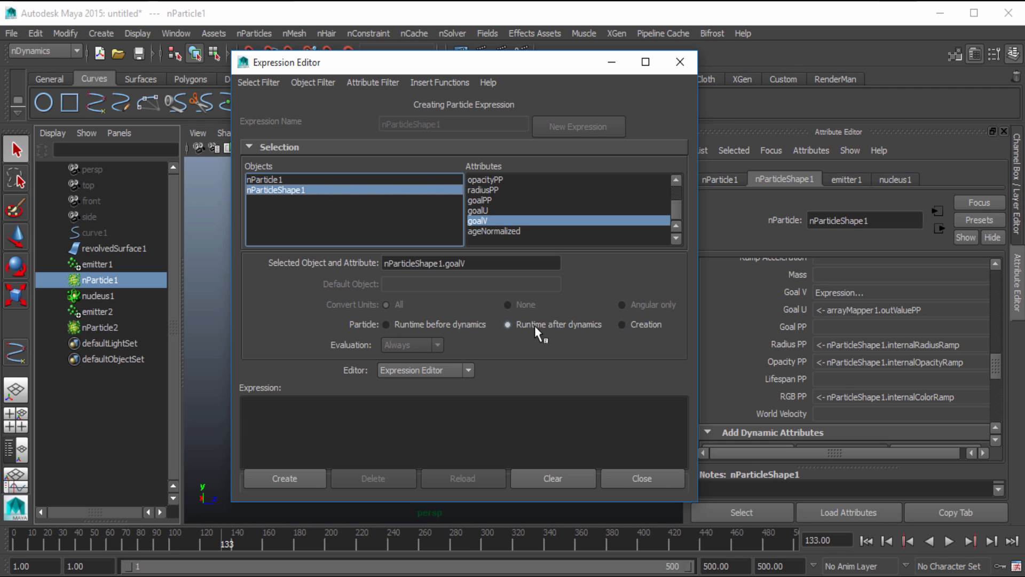
drag(489, 268, 333, 260)
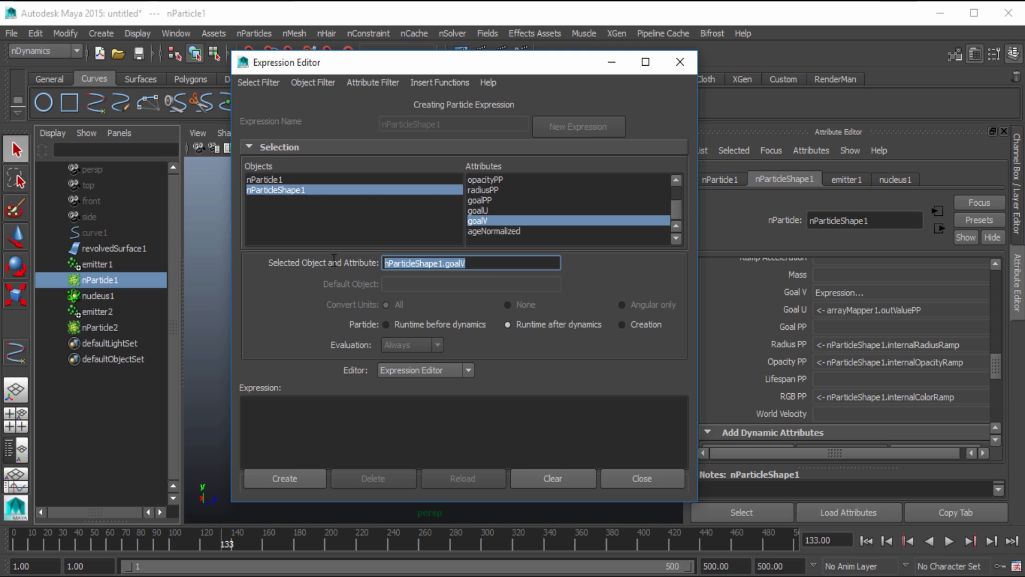
drag(413, 264, 302, 414)
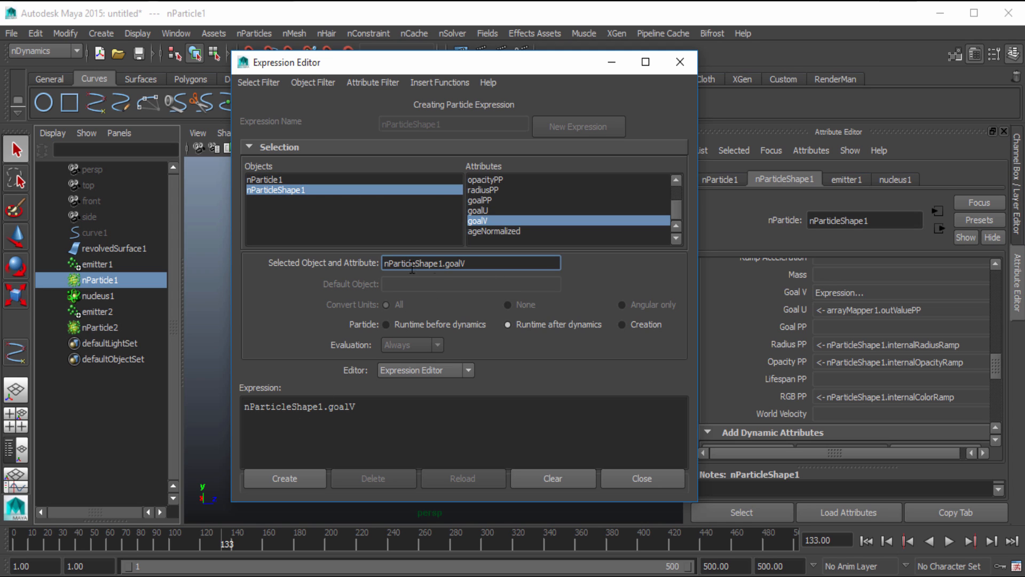
click(376, 406)
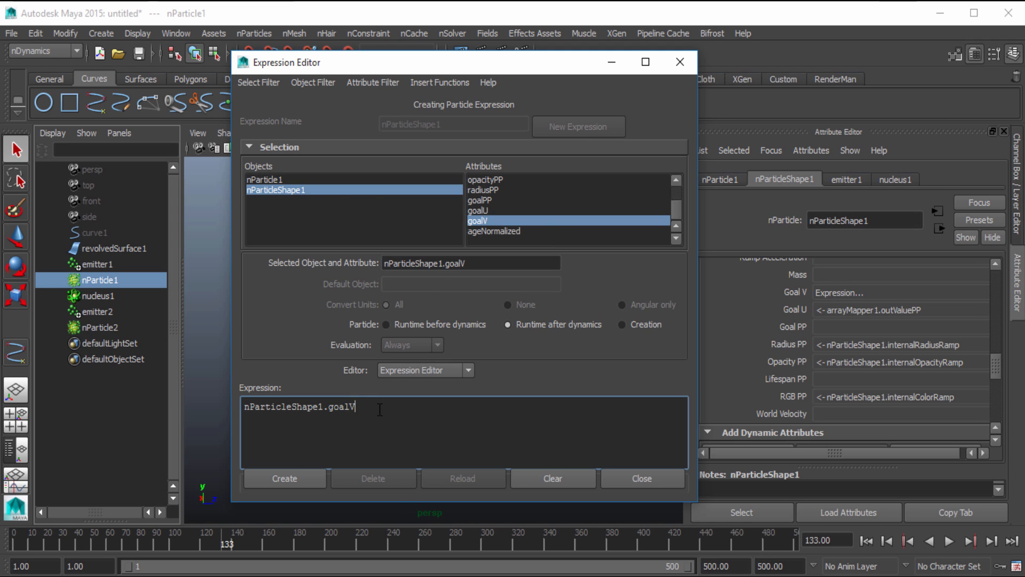
text(+=.015)
click(297, 478)
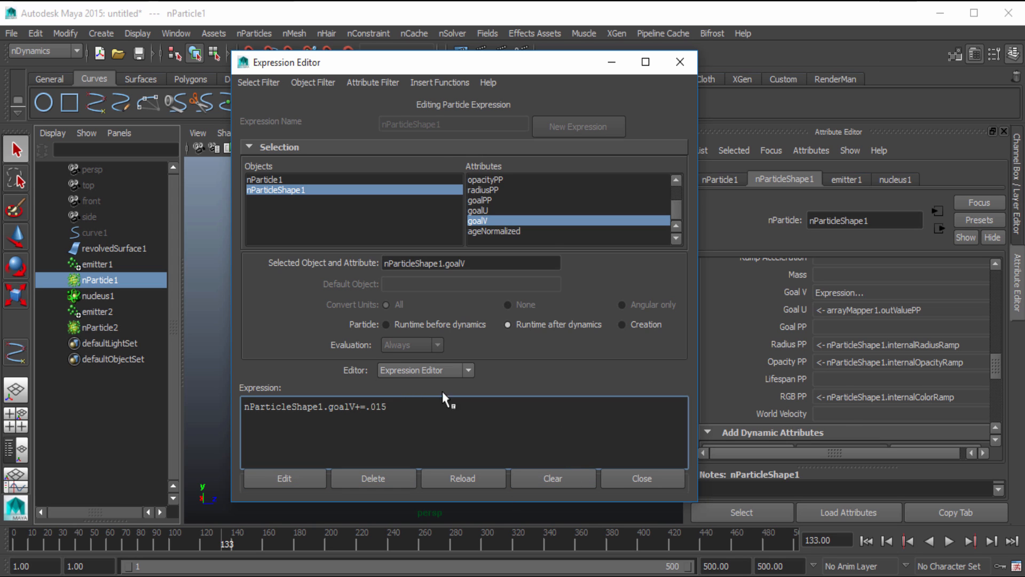
click(680, 62)
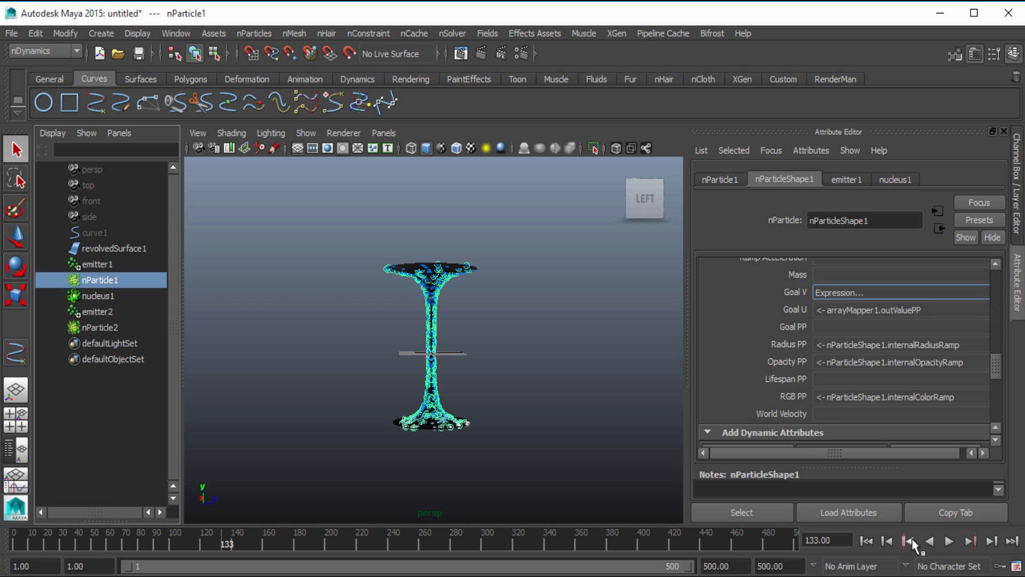
Play the simulation from the start to examine nParticle1's motion around the surface, then rewind to frame 1
click(868, 541)
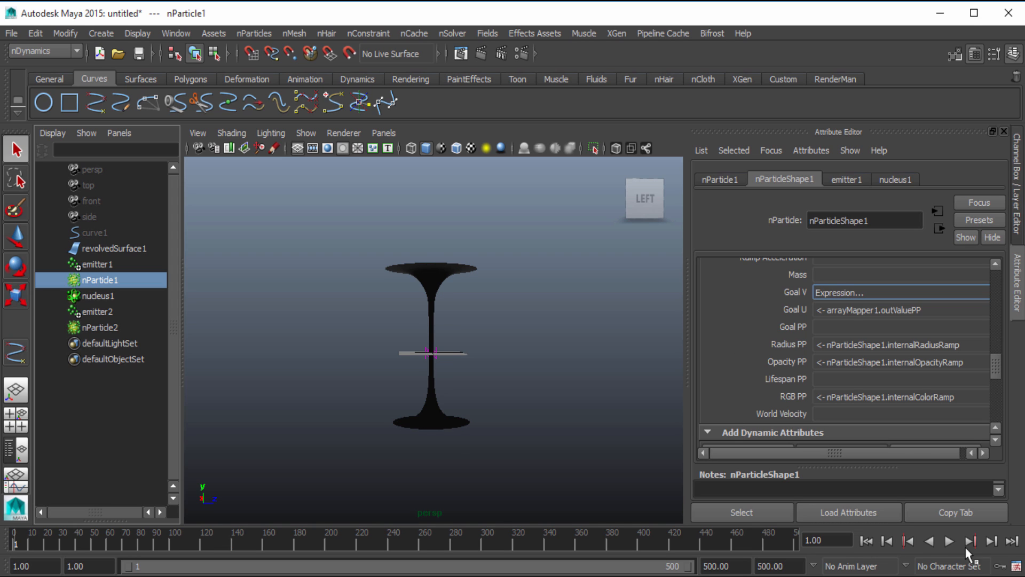
click(952, 543)
click(951, 544)
scroll(609, 478, up, 5)
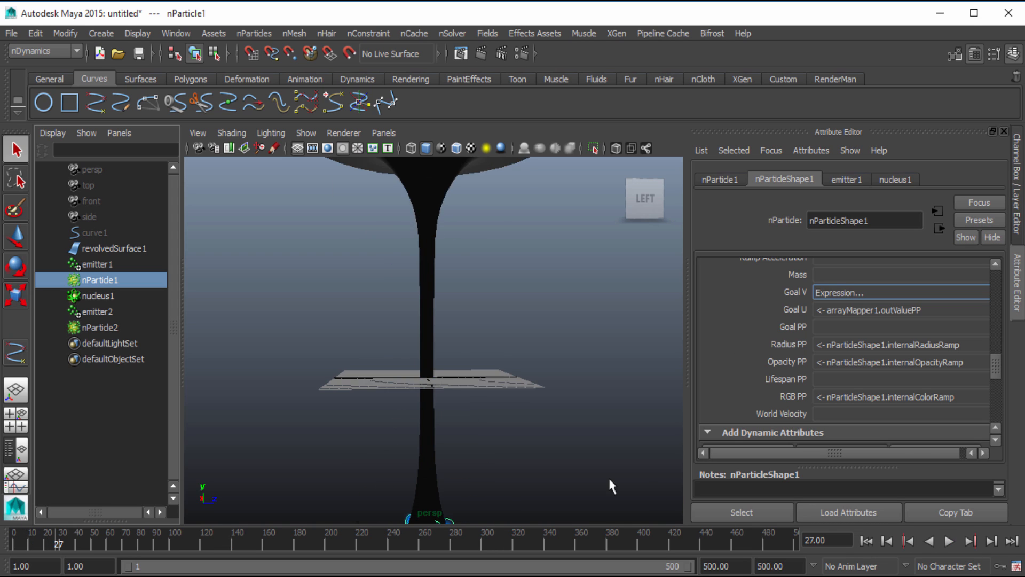
scroll(611, 486, down, 5)
click(950, 541)
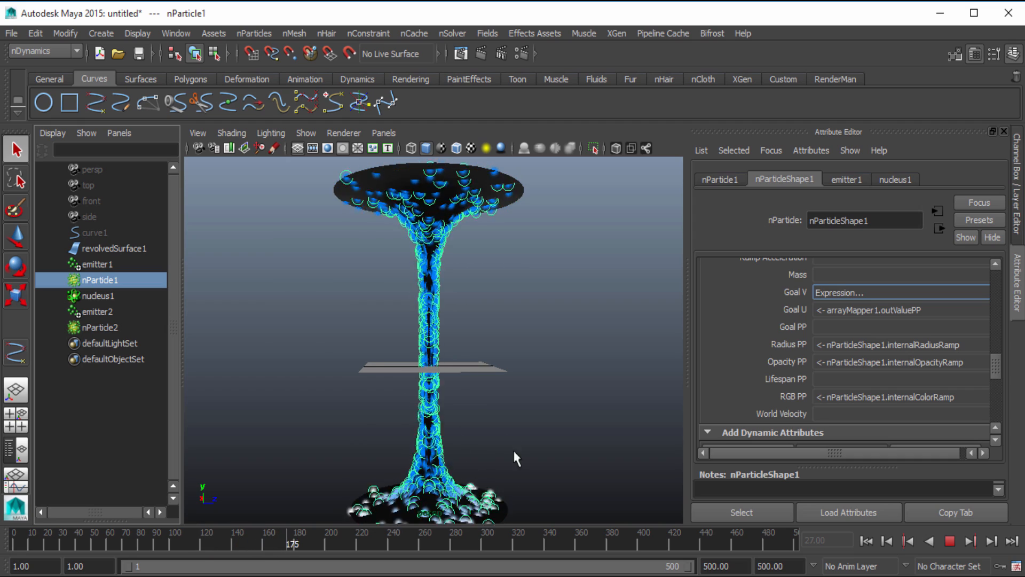
click(952, 545)
scroll(339, 463, down, 3)
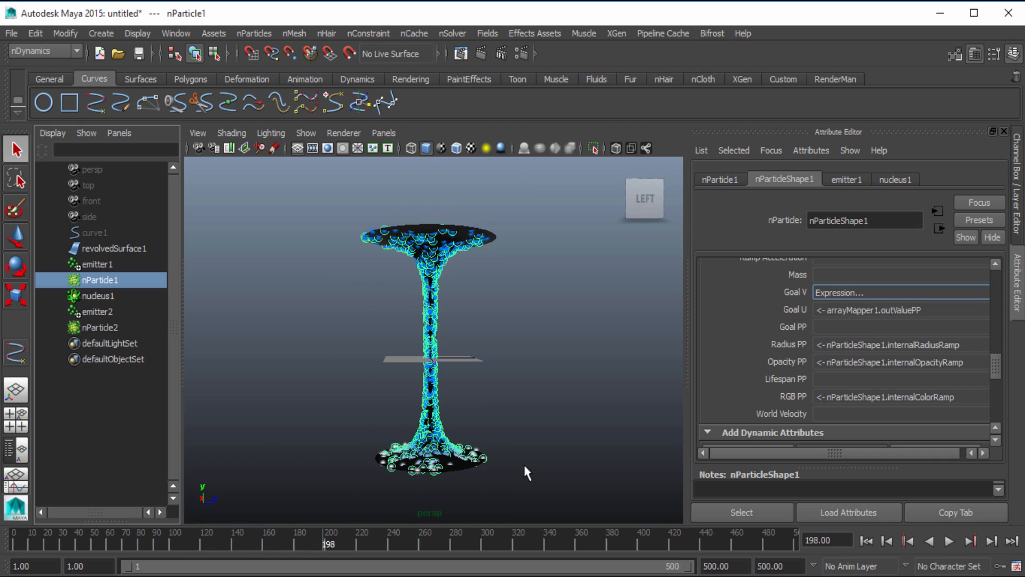
click(868, 541)
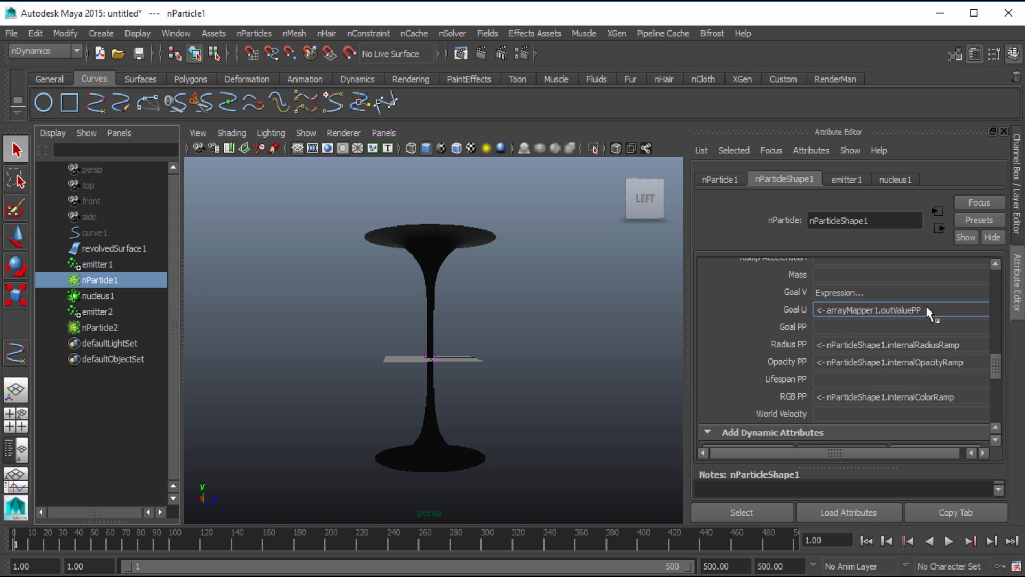
Edit nParticleShape1's goalU ramp: remove the middle grey handle and reverse the ends so it runs from black to white
right_click(855, 310)
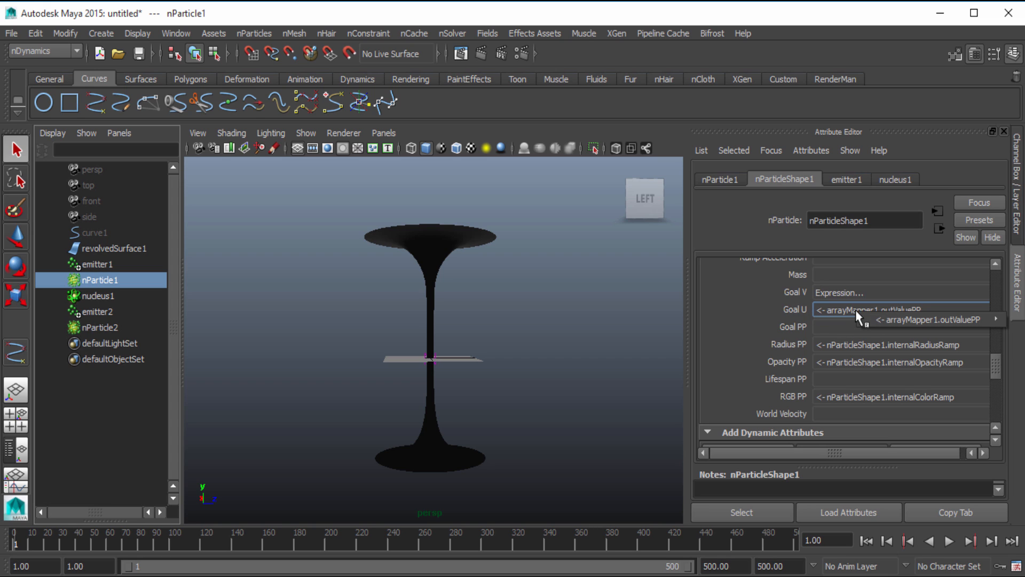
mouse_move(880, 319)
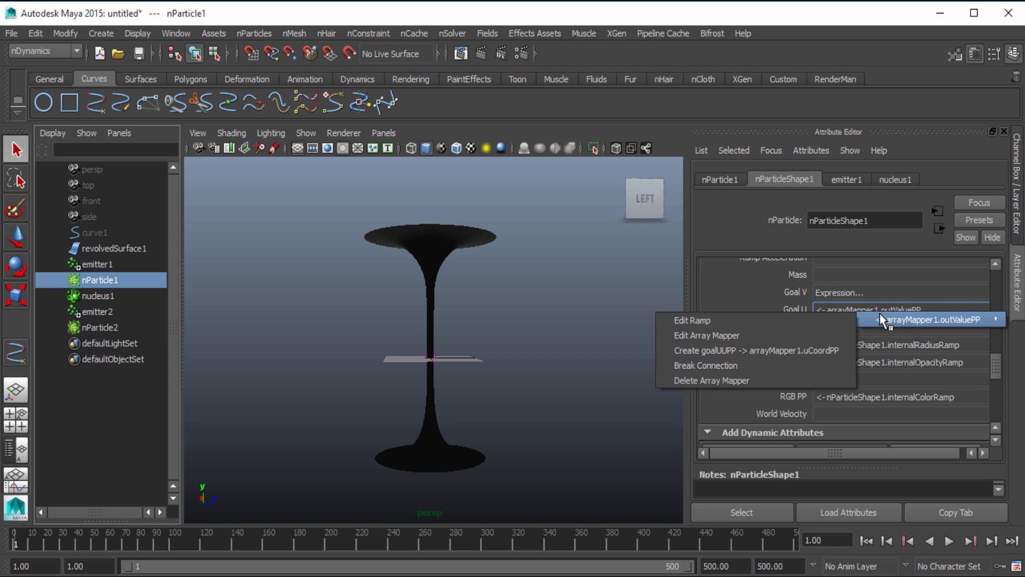
click(812, 319)
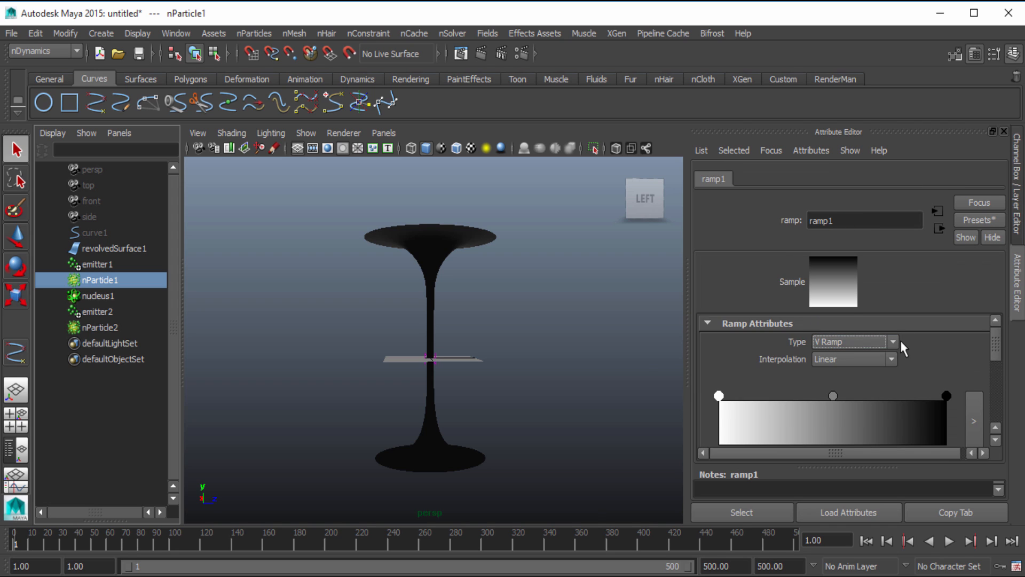
scroll(899, 340, down, 2)
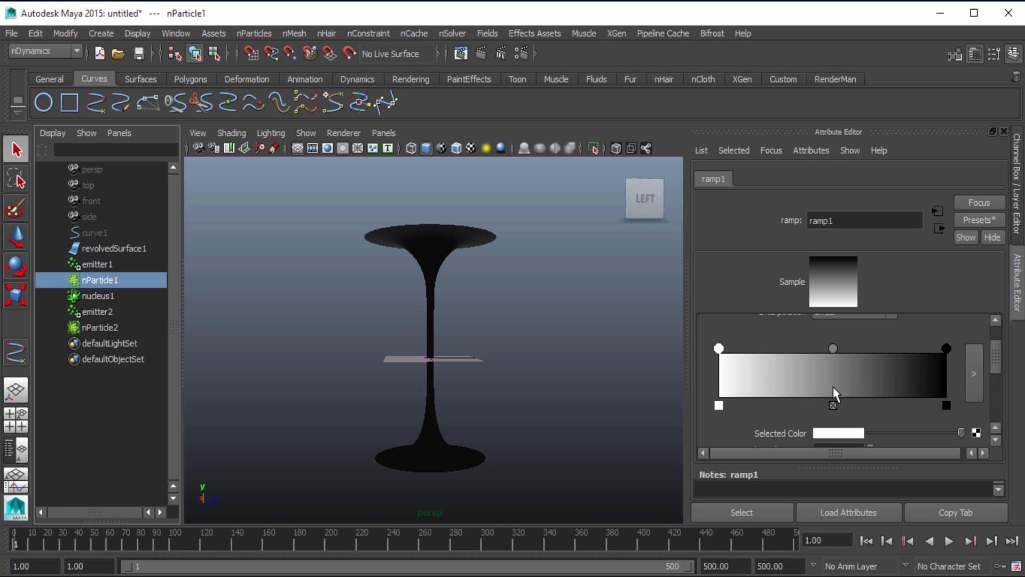
click(833, 406)
drag(945, 347, 977, 364)
drag(727, 348, 718, 348)
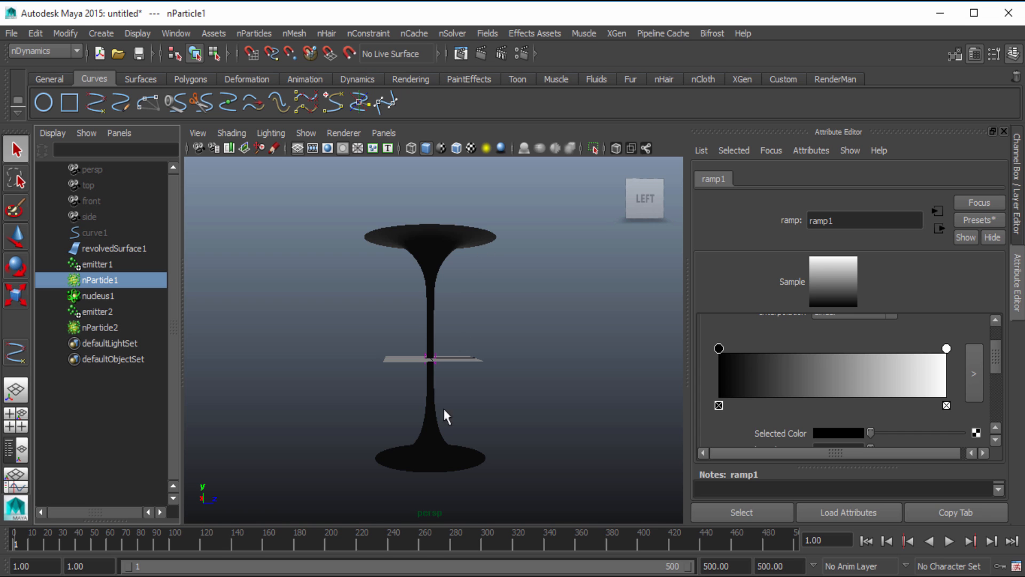
Play the simulation in stages to check nParticle1's flow with the reversed ramp, then return to the first frame
click(948, 541)
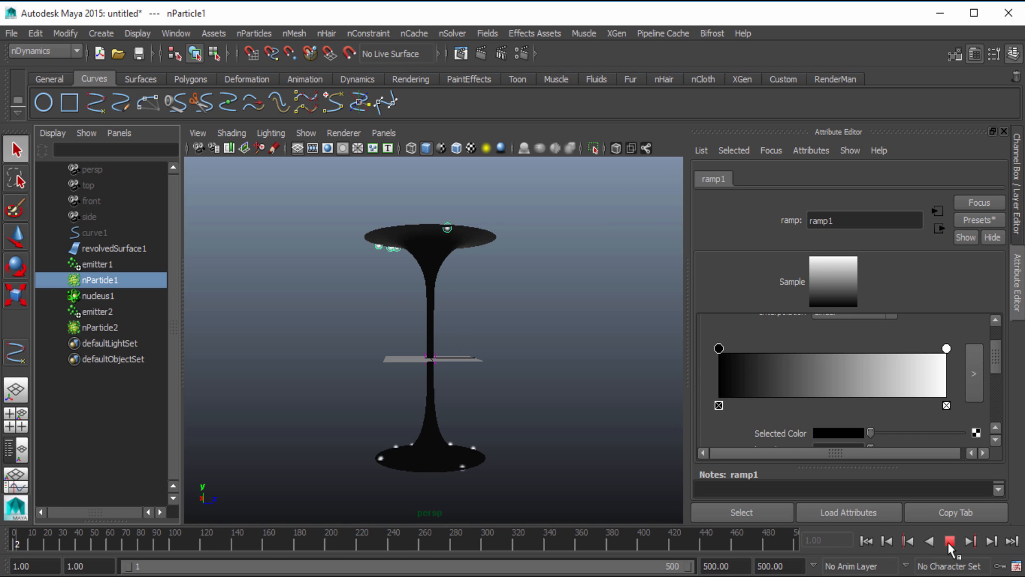
click(948, 542)
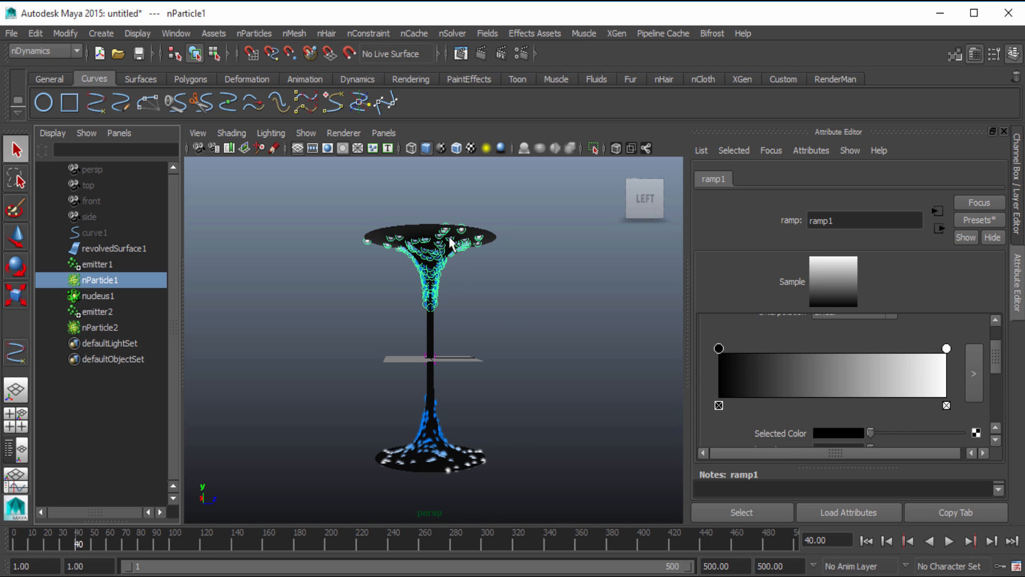
click(949, 541)
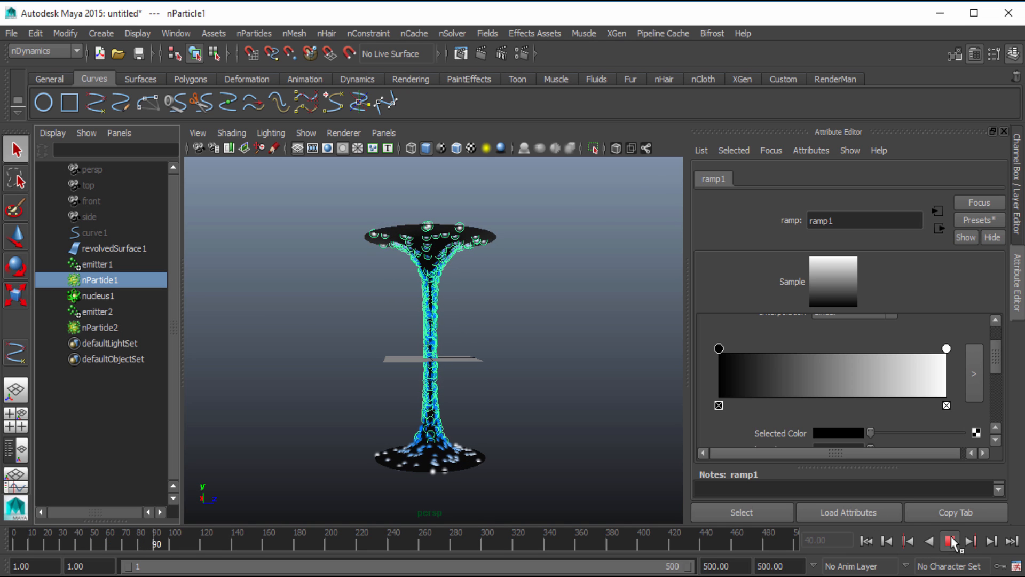
click(949, 541)
click(866, 541)
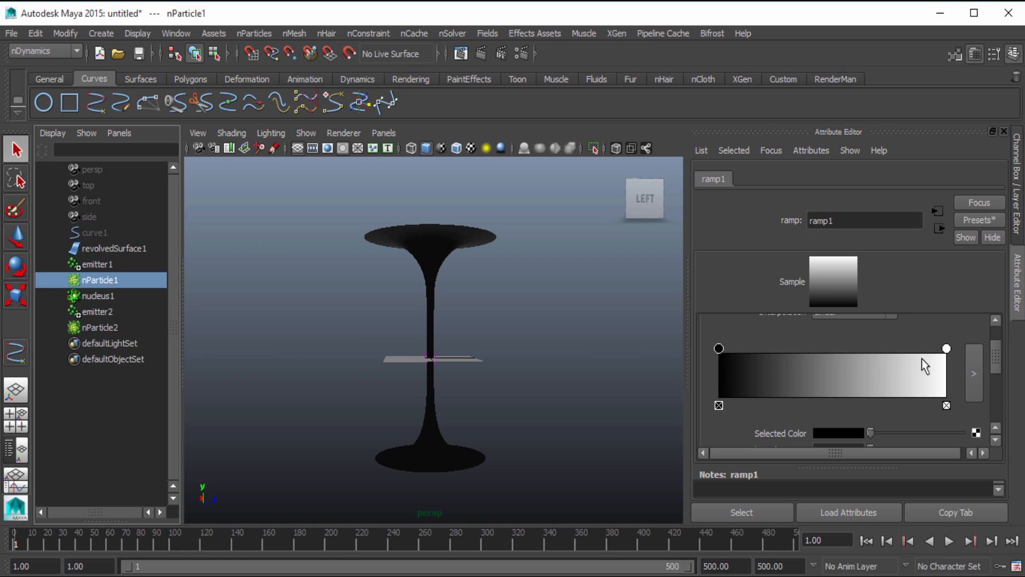
Set arrayMapper1's Max Value to 0.5 and play the simulation to check how nParticle1 spreads along the surface
click(940, 229)
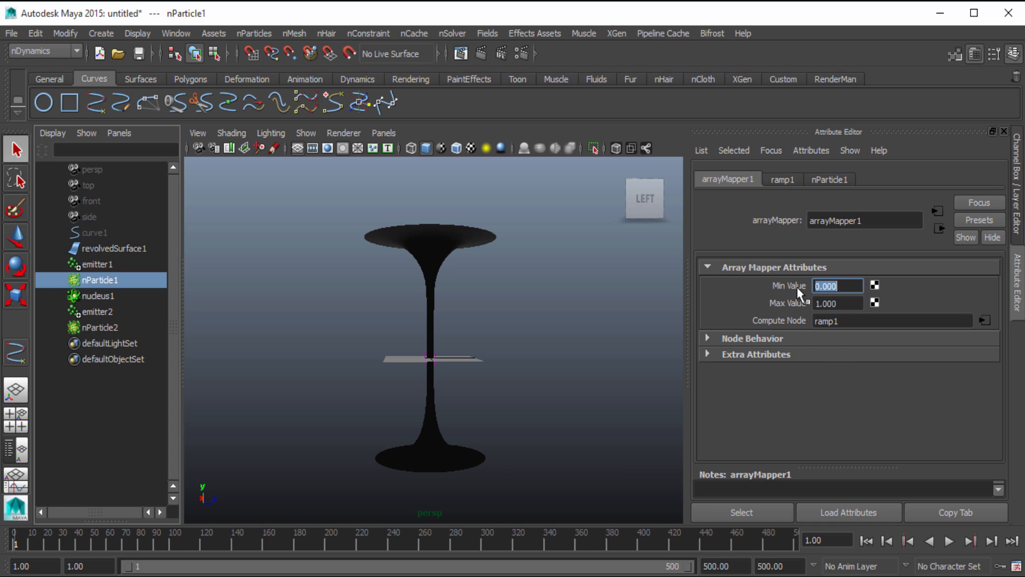
key(Tab)
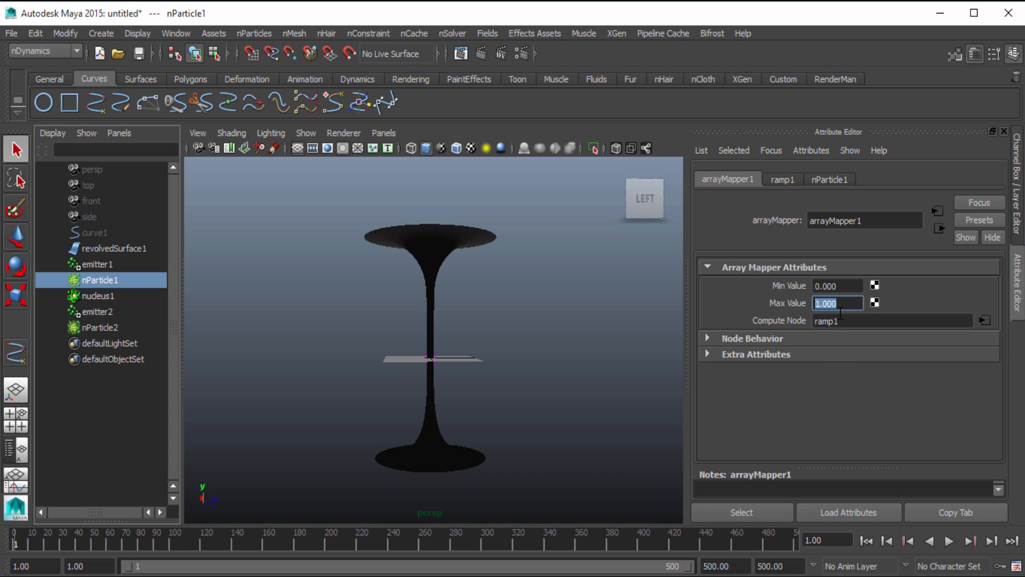
text(0.5)
key(Return)
click(948, 541)
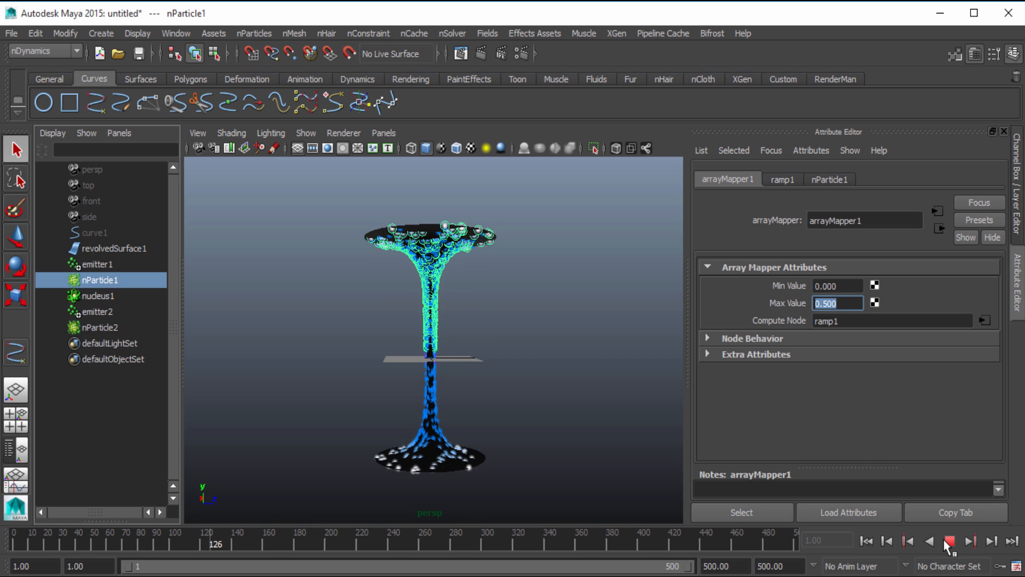
click(948, 541)
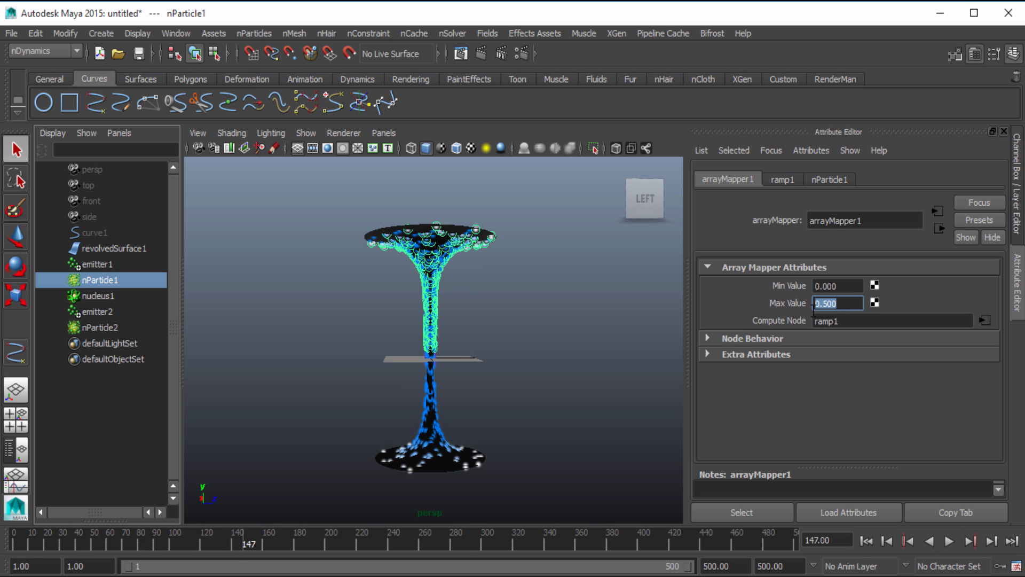
scroll(501, 364, up, 5)
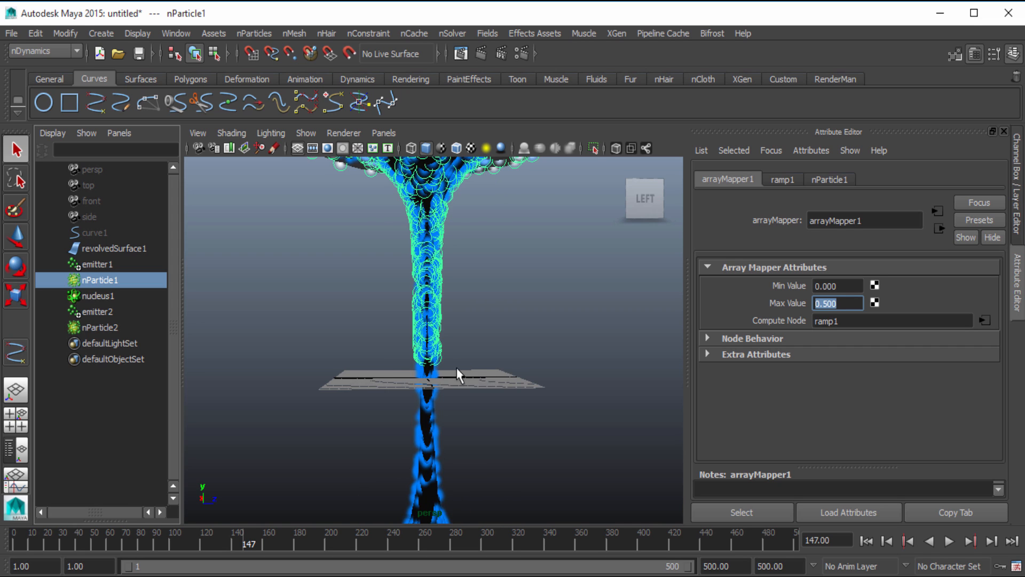
scroll(506, 378, down, 5)
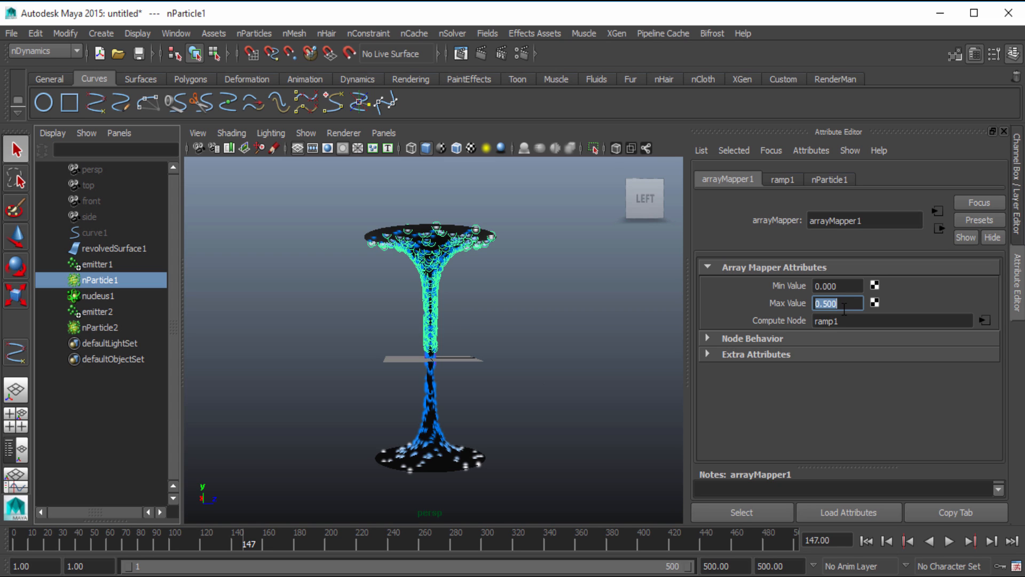
Try a Max Value of 0.8 on arrayMapper1 and replay the simulation from frame 1
text(0.8)
key(Return)
click(867, 541)
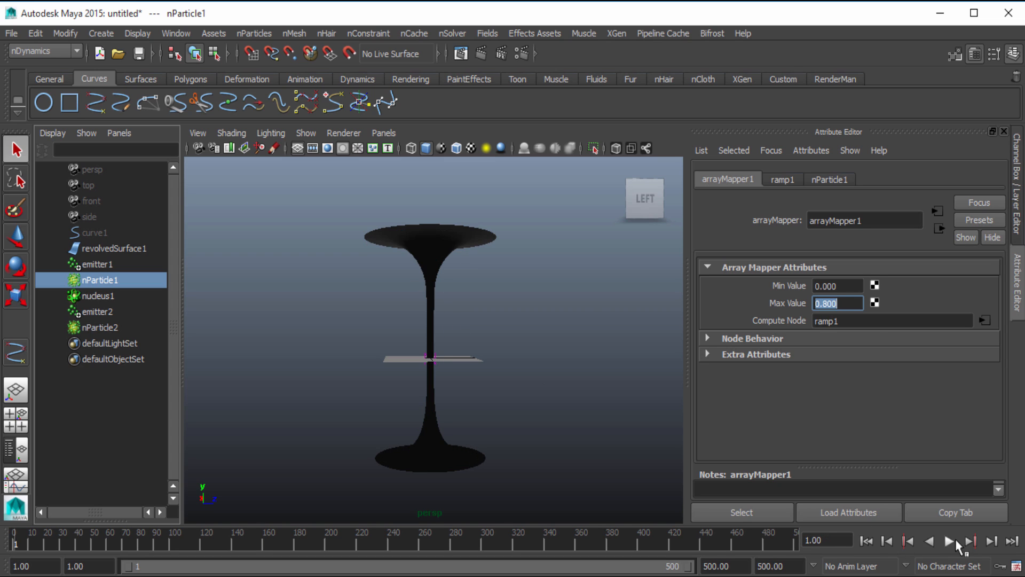
click(956, 541)
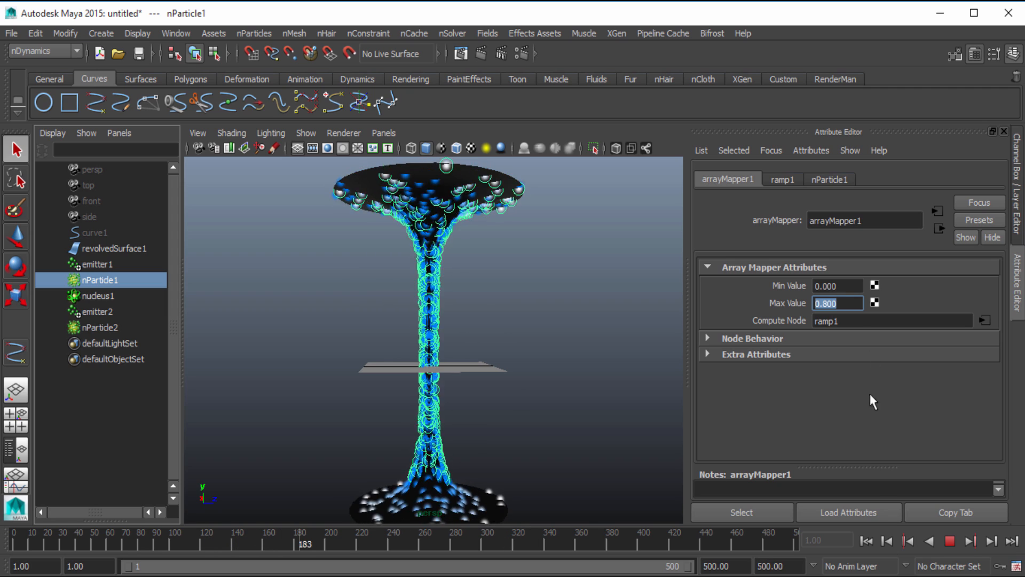
key(Escape)
Set arrayMapper1's Max Value back to 0.5 and replay the simulation from the first frame
text(0.5)
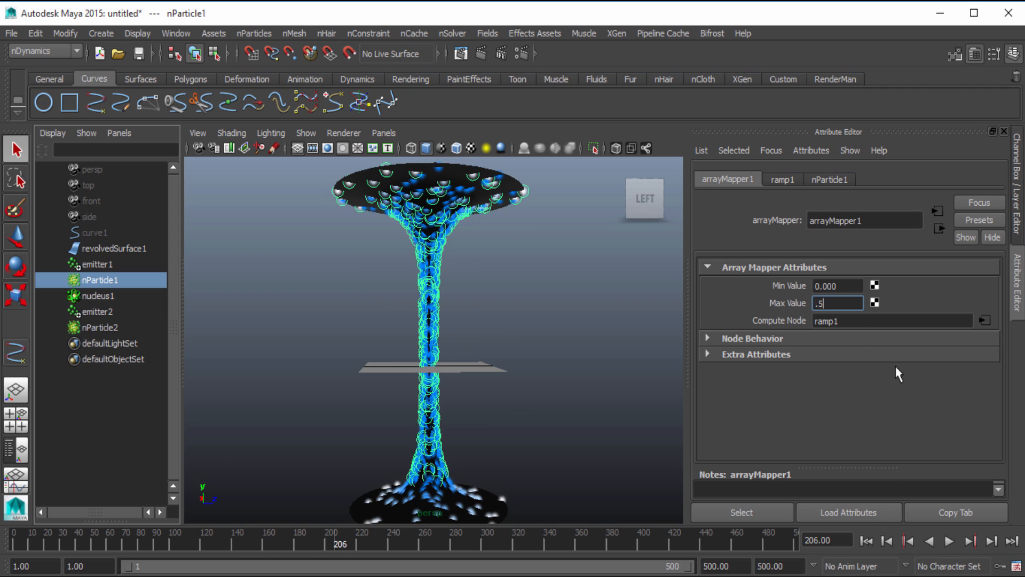
key(Return)
click(866, 541)
click(949, 540)
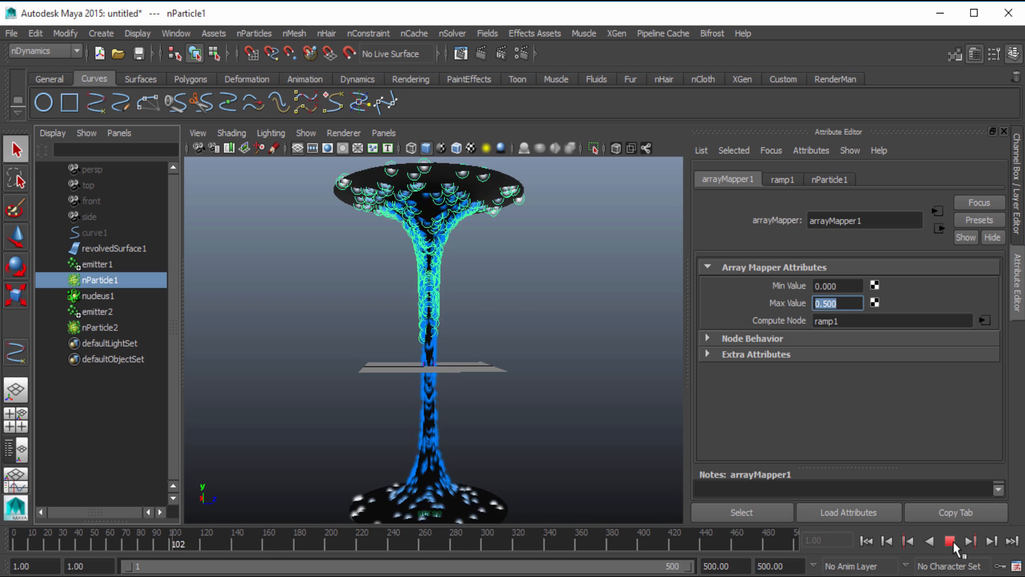
click(949, 541)
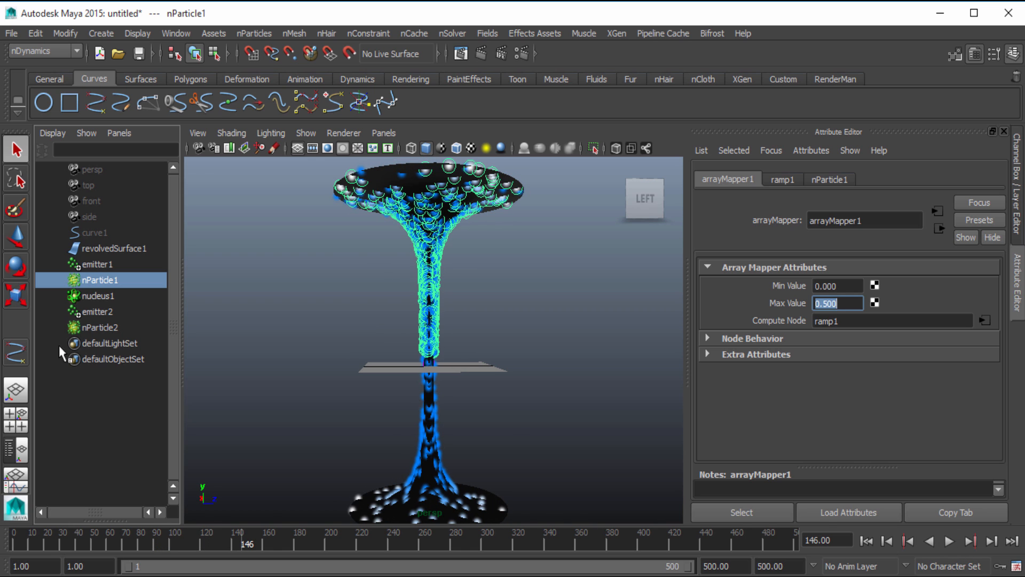
Select nParticle2 and nParticle1 in turn to compare their spread over the surface, ending with nParticle2 selected
click(117, 328)
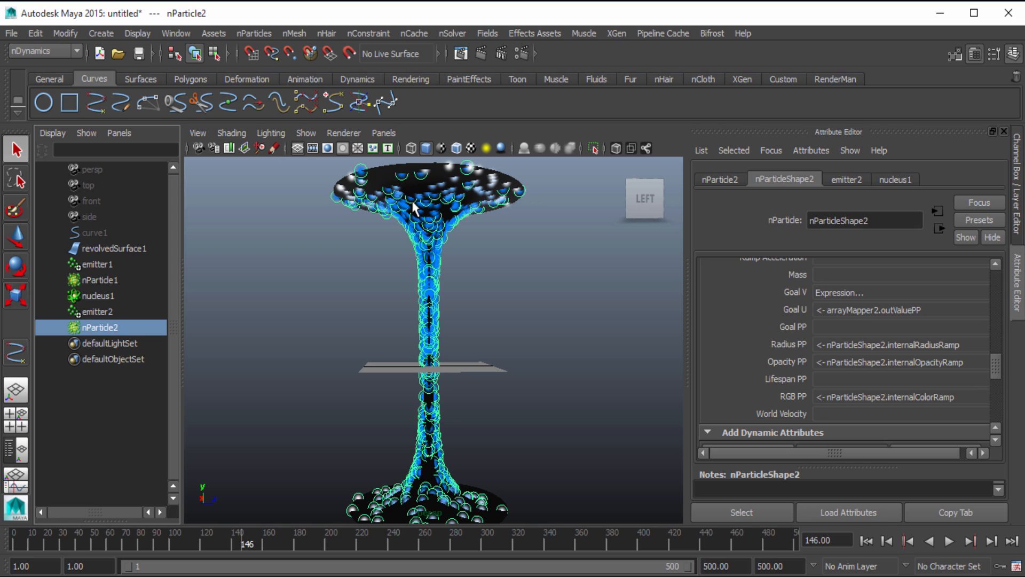
click(104, 280)
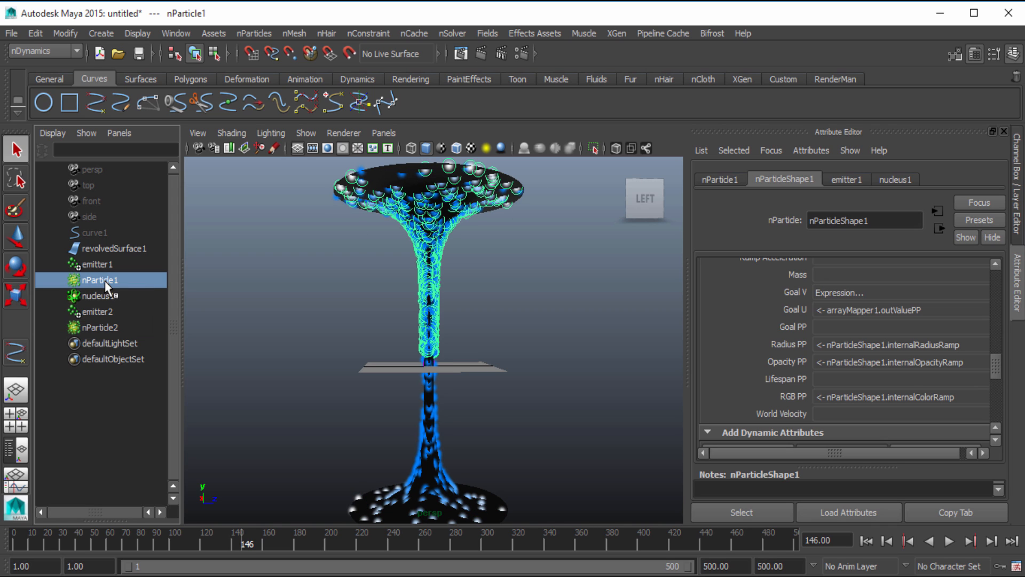
scroll(417, 356, down, 2)
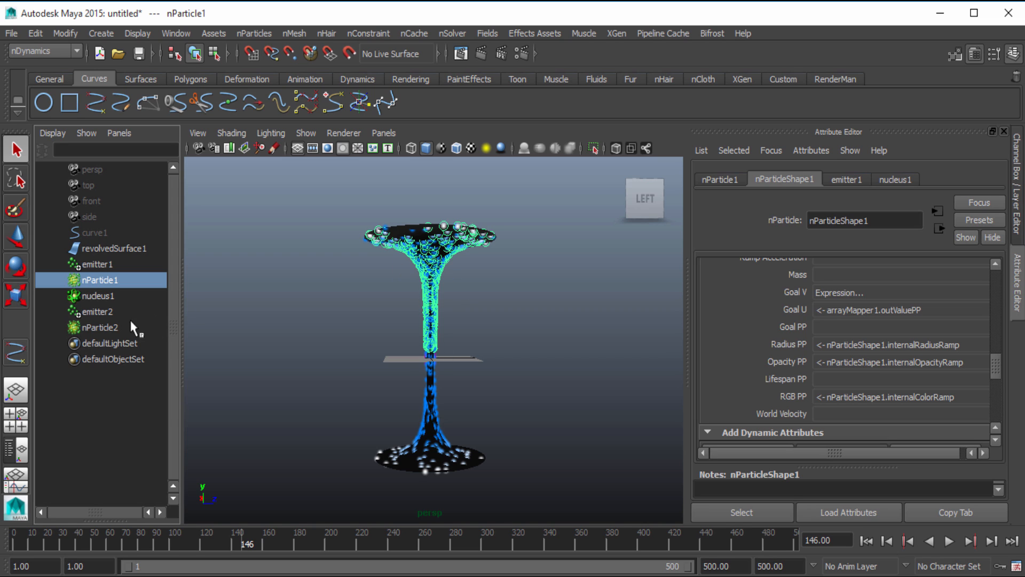
click(118, 328)
click(143, 326)
click(88, 334)
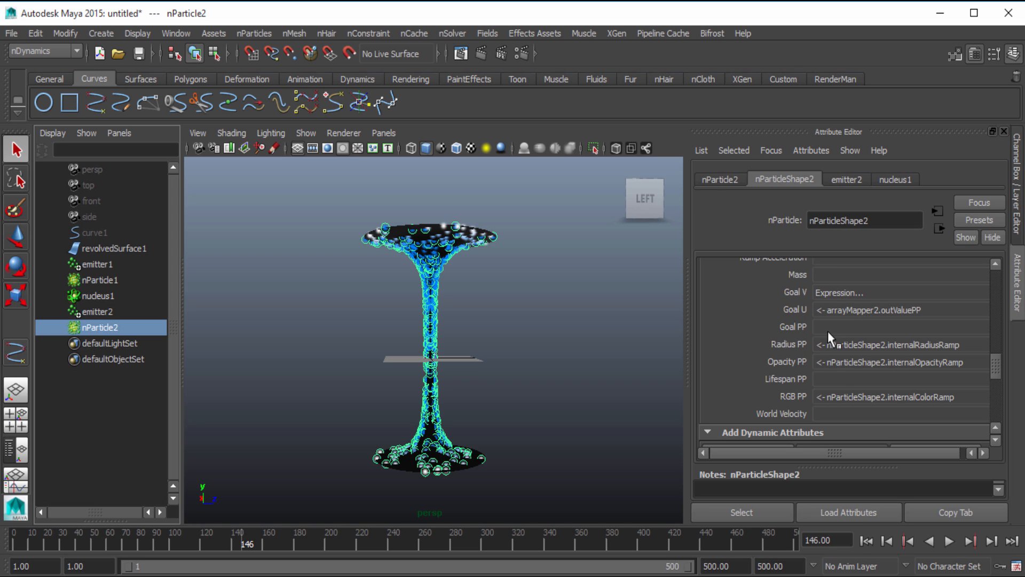
Add a runtime-after-dynamics expression to nParticle2's goalV: nParticleShape2.goalV+=0.15
right_click(849, 294)
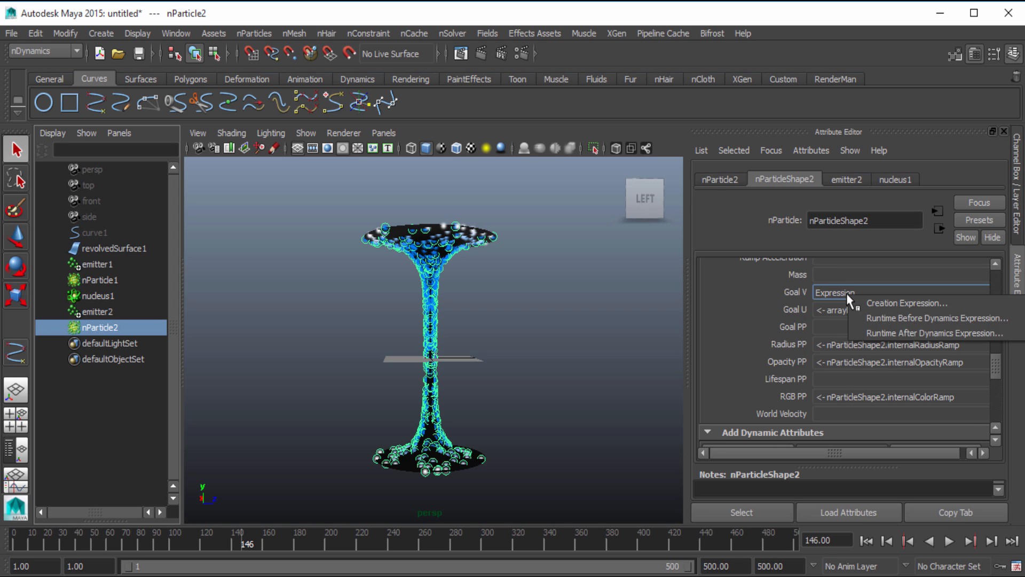
click(906, 303)
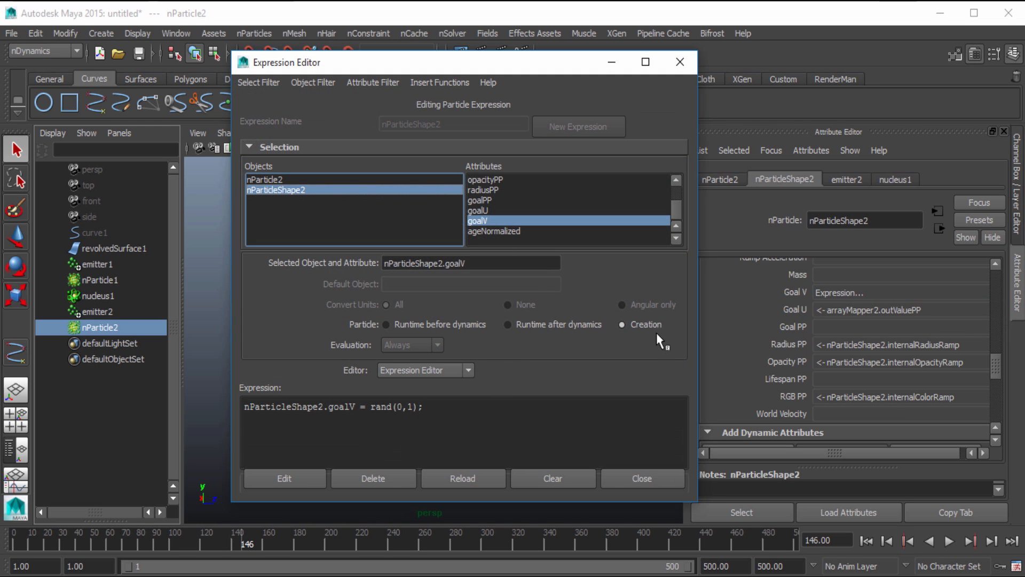
click(558, 327)
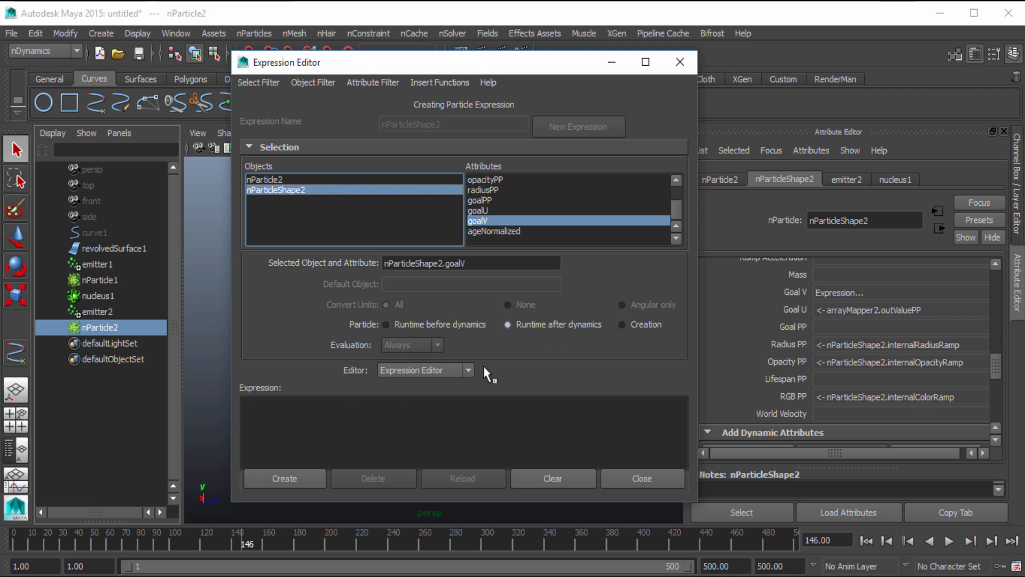
drag(473, 264, 380, 264)
key(ctrl+c)
click(264, 405)
key(ctrl+v)
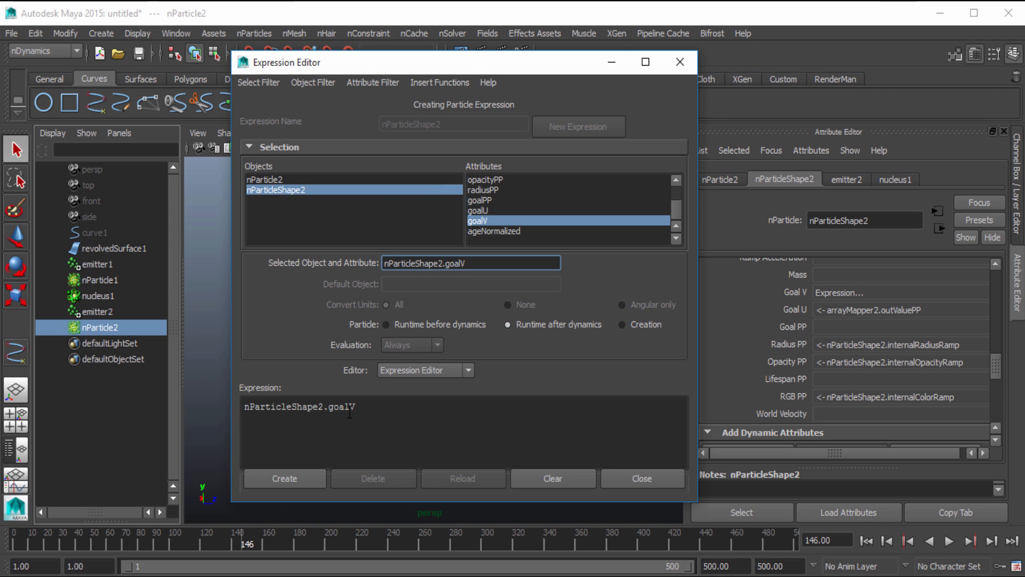
text(+=)
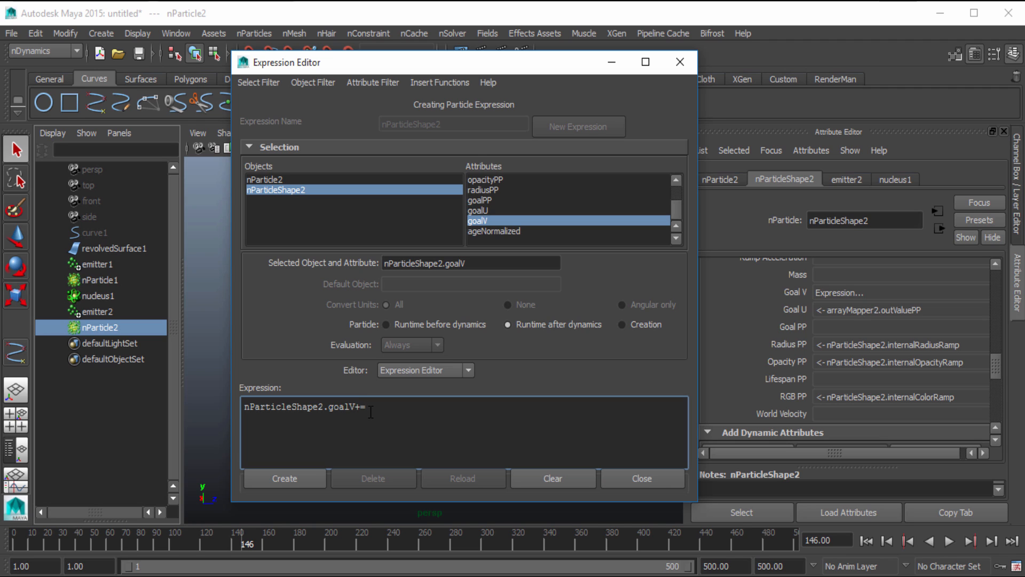
text(0.15)
click(284, 478)
click(646, 478)
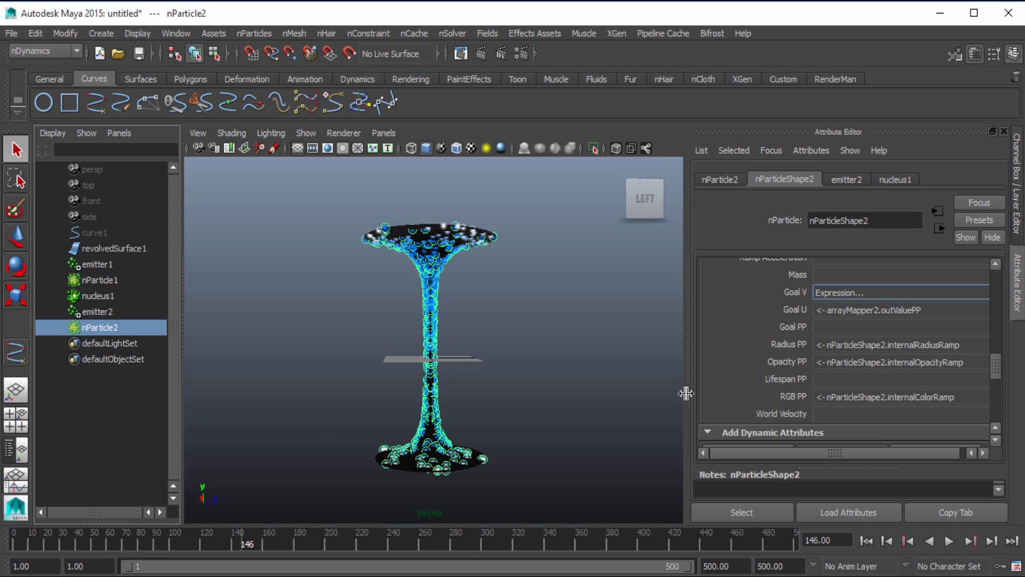
Remove the middle grey handle from nParticleShape2's goalU ramp, keeping the white-to-black ends
right_click(861, 314)
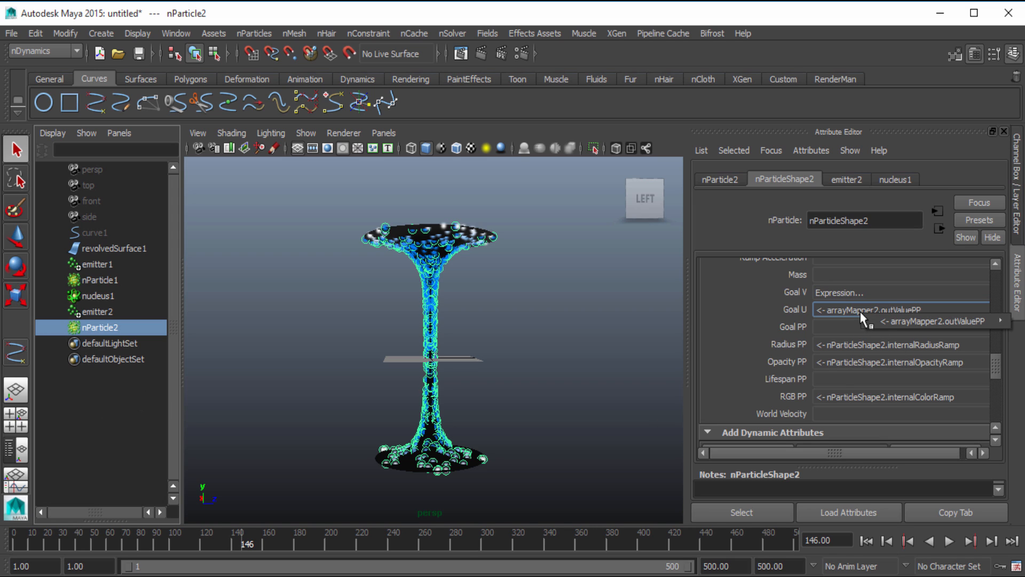
mouse_move(885, 318)
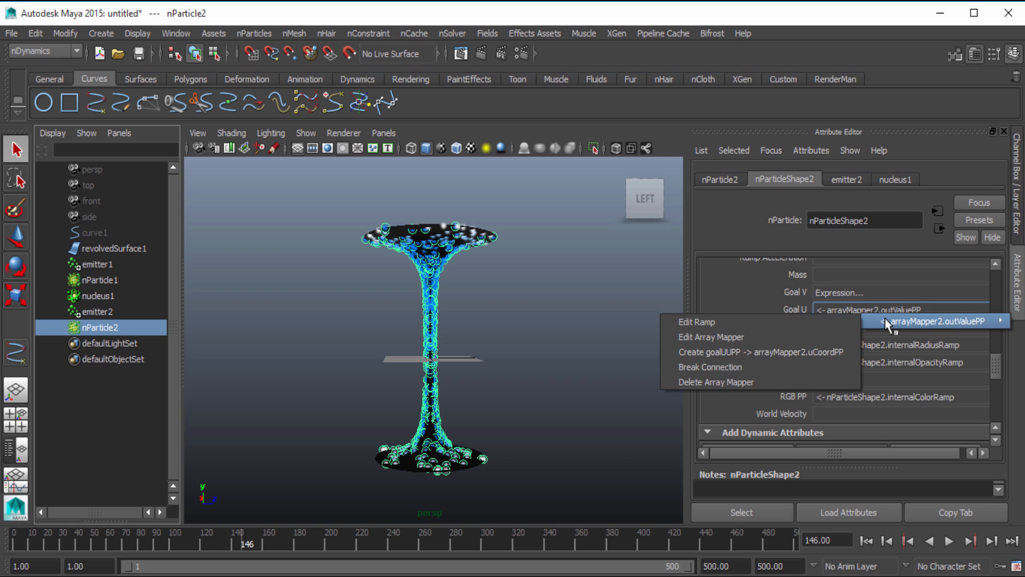
click(820, 322)
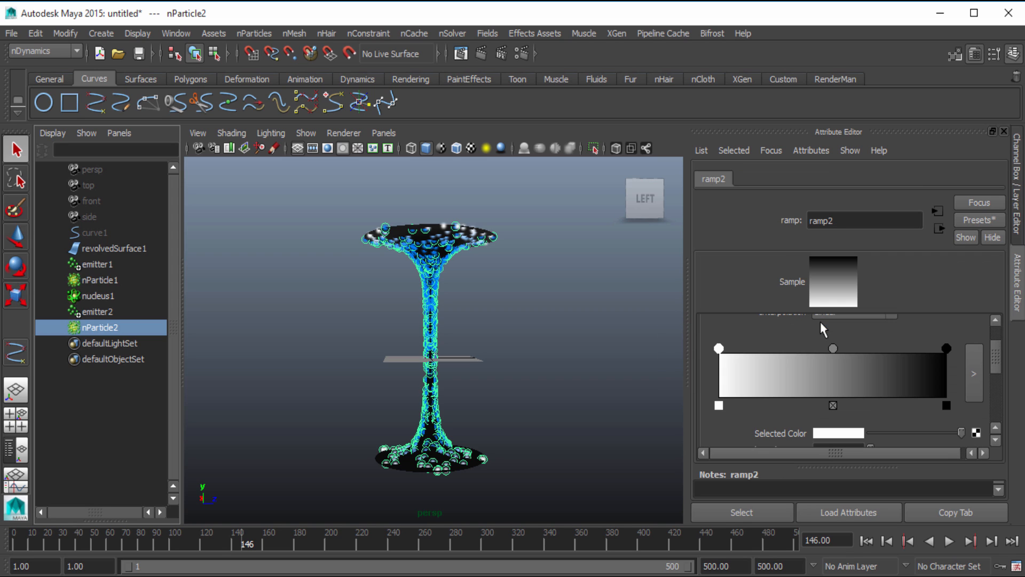
click(833, 404)
click(943, 346)
Set arrayMapper2's Min Value to 0.5 and play the simulation from the first frame
click(939, 229)
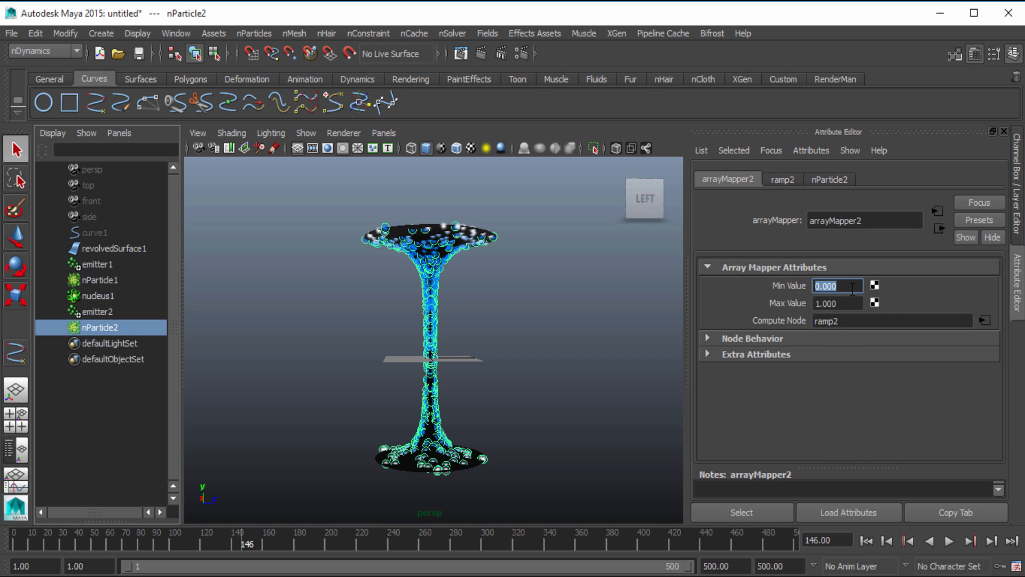
text(0.5)
key(Return)
click(866, 540)
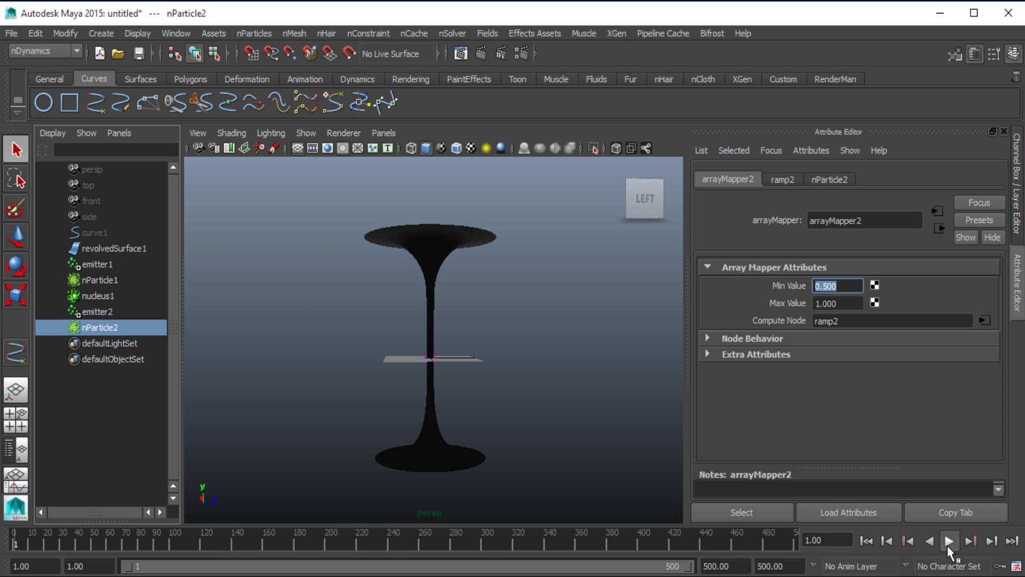
click(949, 541)
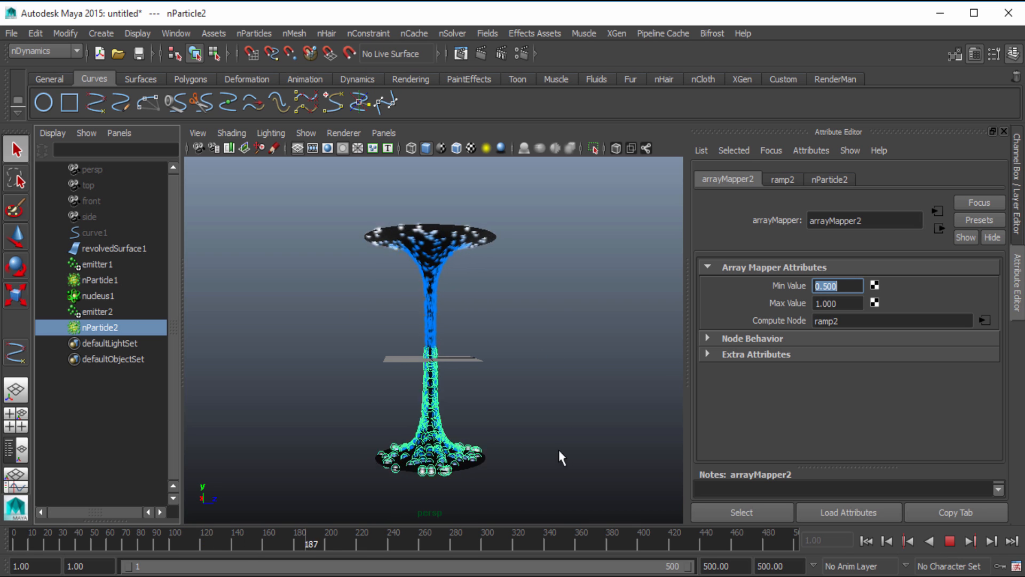
key(Escape)
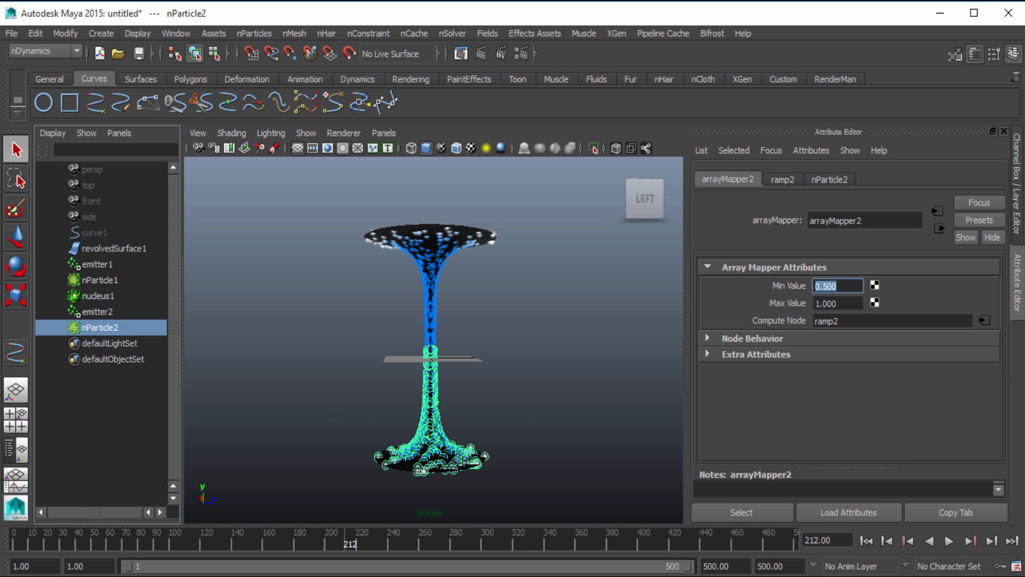
Inspect where nParticle1 and nParticle2 meet at the middle of the stem, replay the simulation, and rewind to frame 1
scroll(539, 438, up, 2)
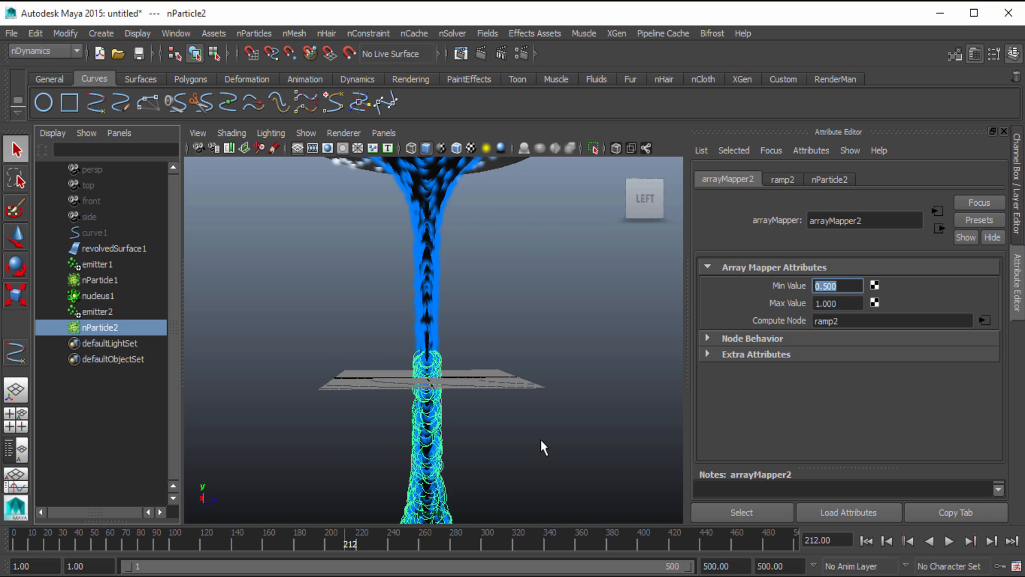
scroll(540, 437, down, 1)
click(418, 315)
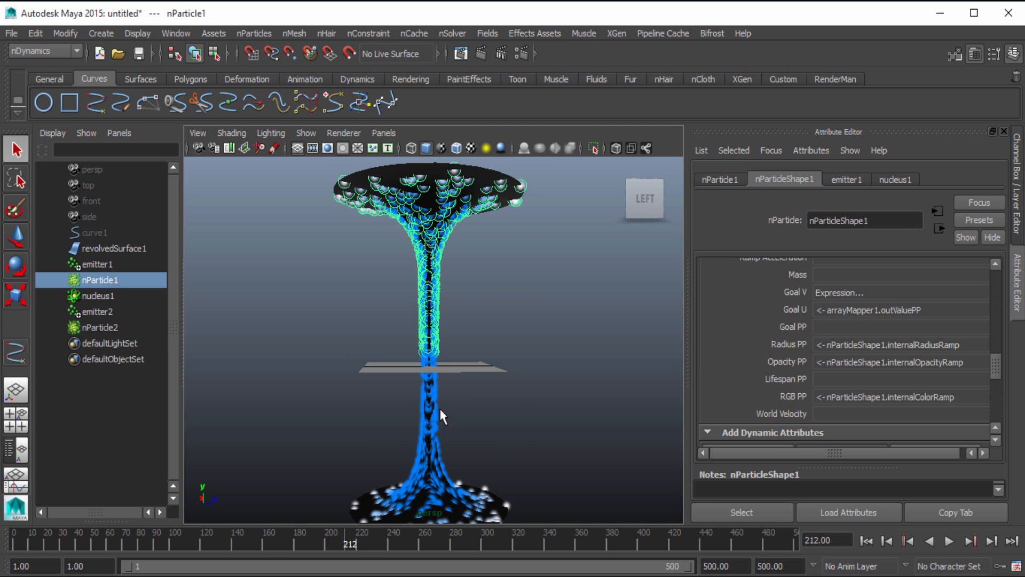
click(443, 413)
click(865, 541)
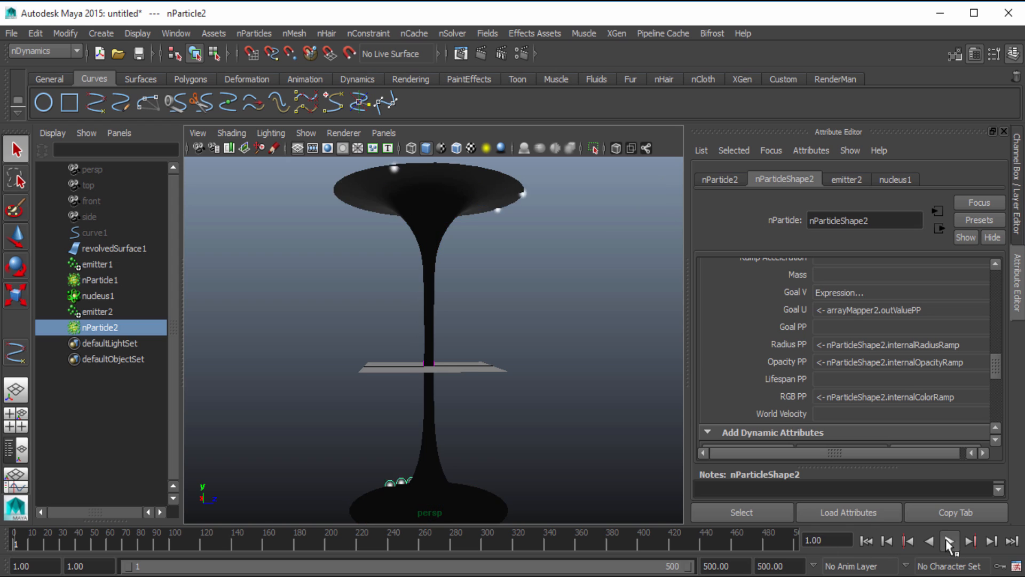
click(948, 540)
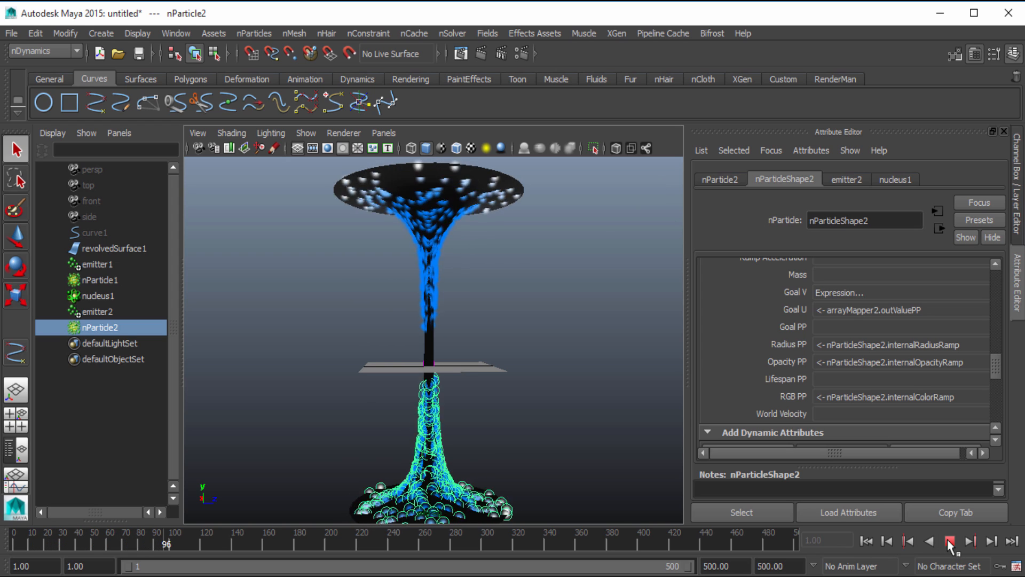
click(949, 540)
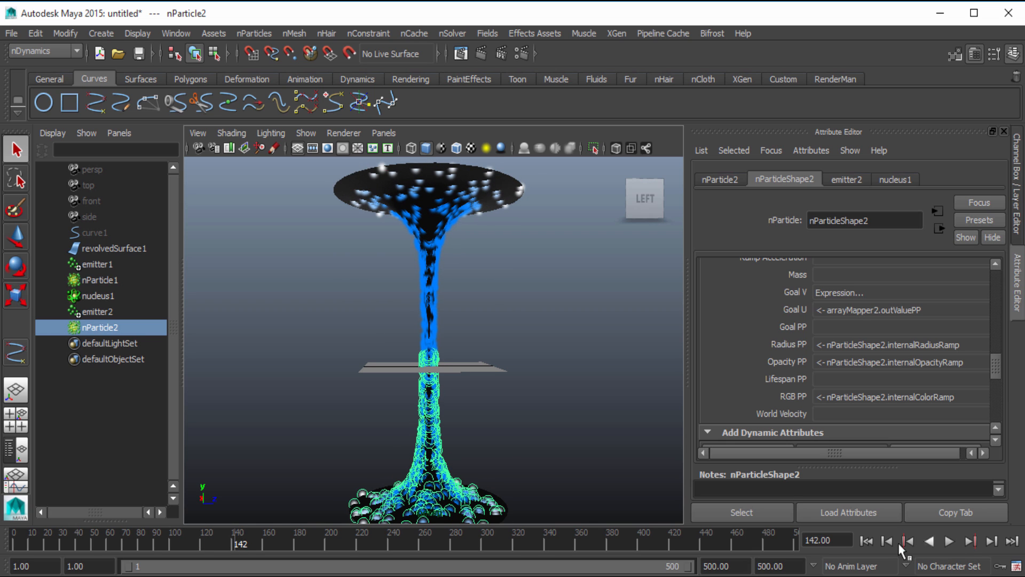
click(865, 541)
Hide the Attribute Editor to enlarge the viewport and reframe the revolved surface
click(1016, 288)
scroll(918, 313, down, 3)
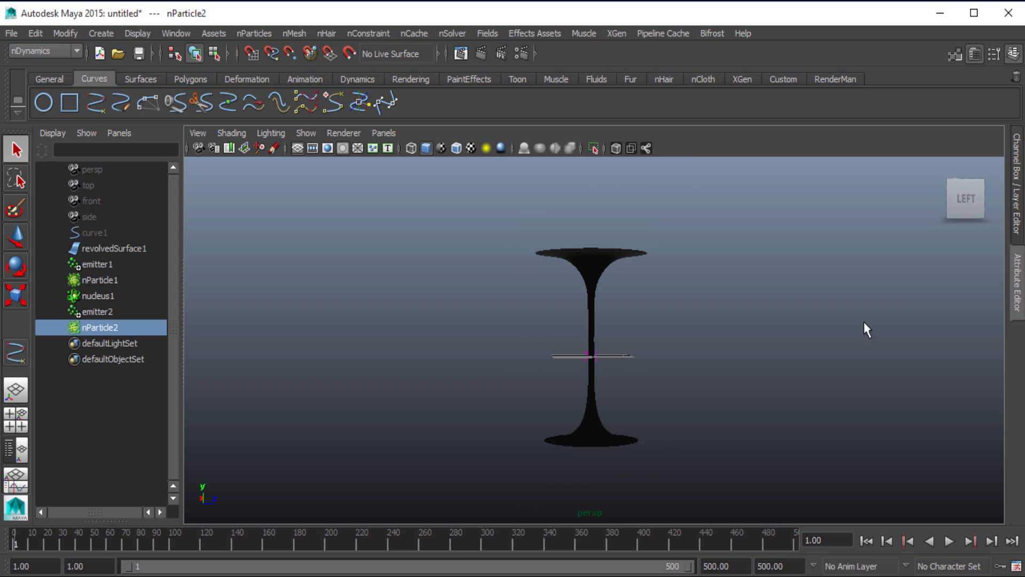
scroll(865, 323, up, 1)
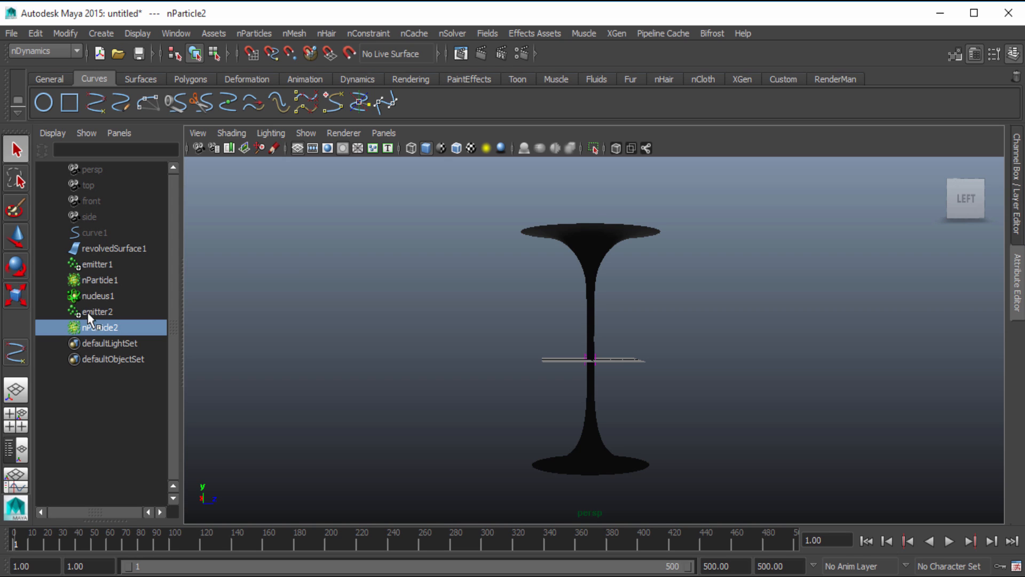
Switch to the Dynamics menu set and create a 3D fluid container at the middle of the revolved surface
click(112, 275)
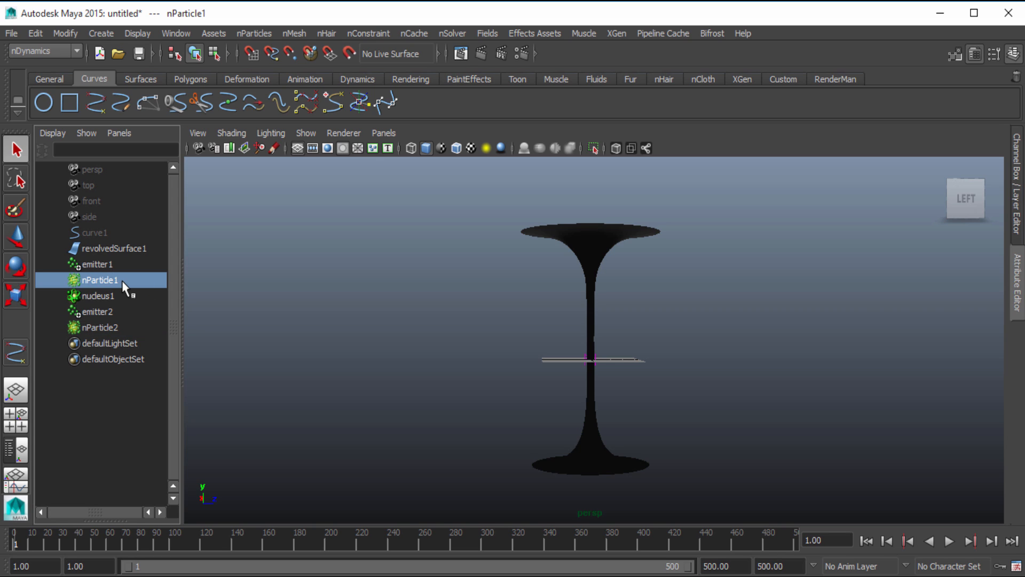
click(40, 52)
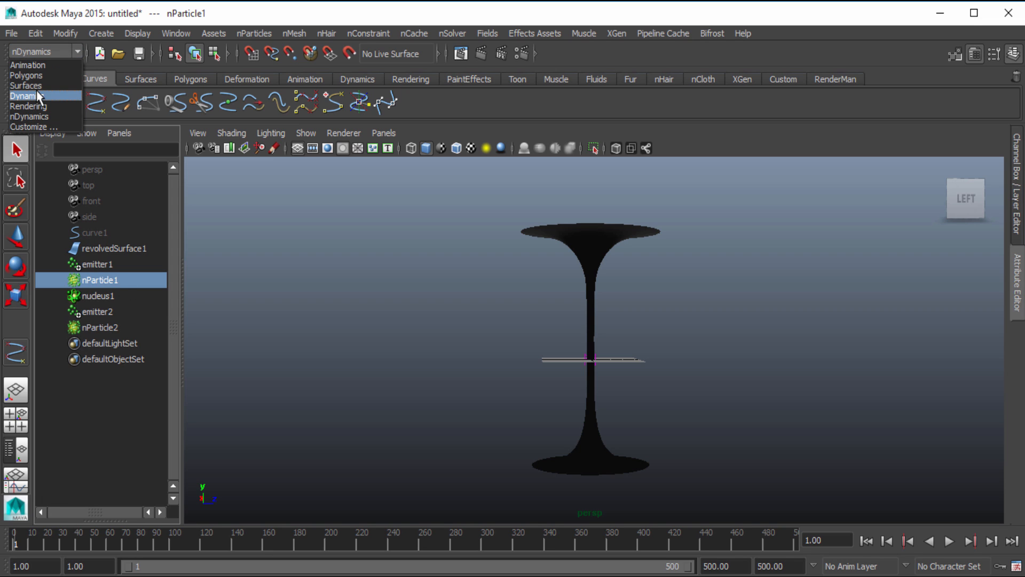
click(29, 96)
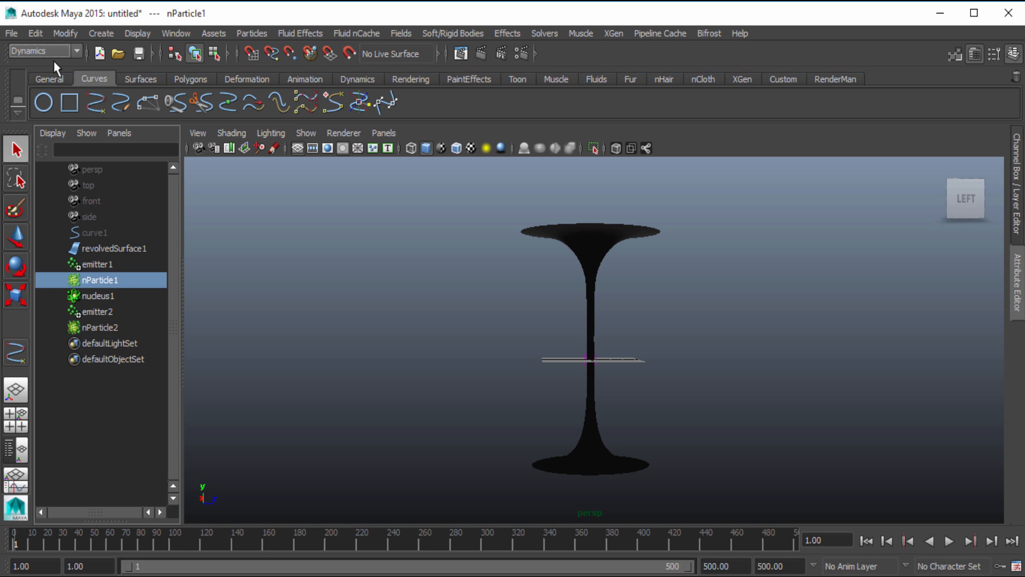
click(302, 34)
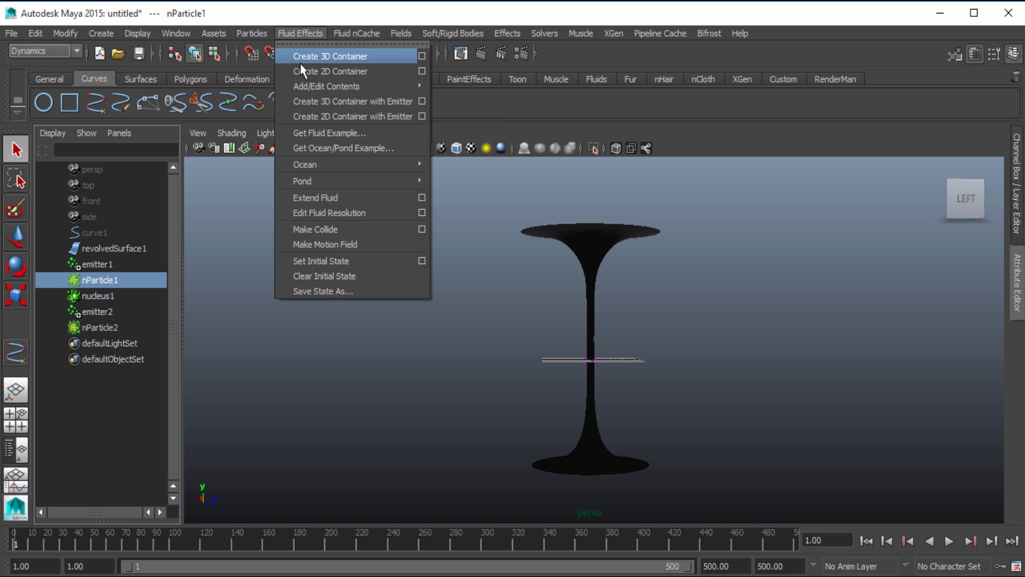
click(302, 57)
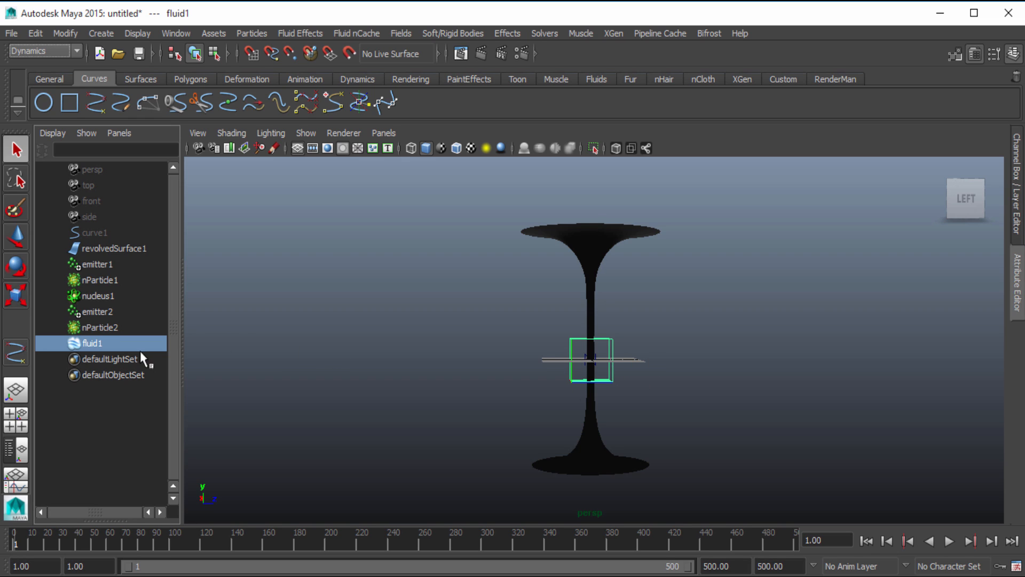
Make nParticle1 and nParticle2 emit fluid into the fluid1 container with Emit from Object
click(99, 327)
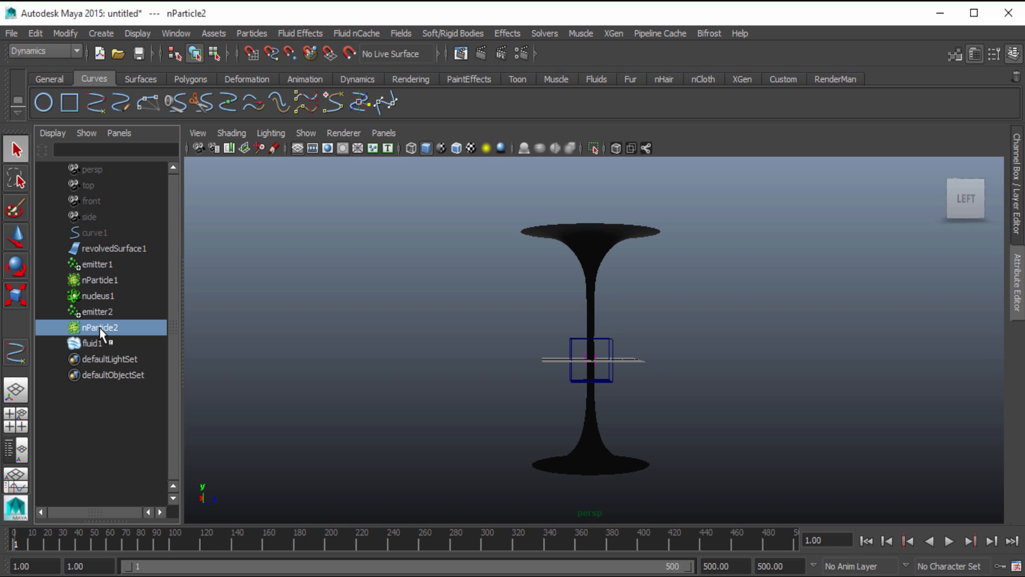
ctrl+click(104, 280)
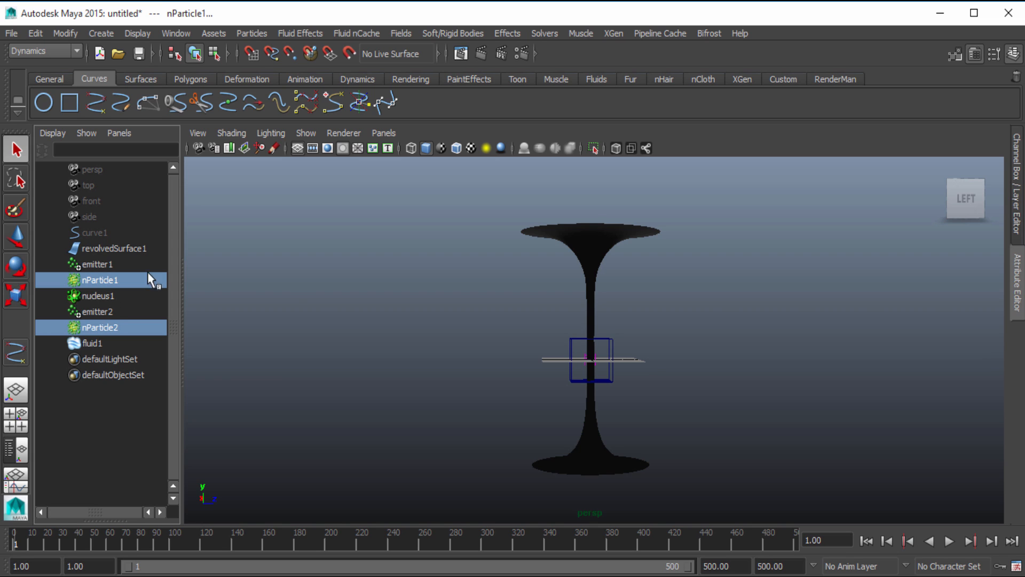
ctrl+click(95, 344)
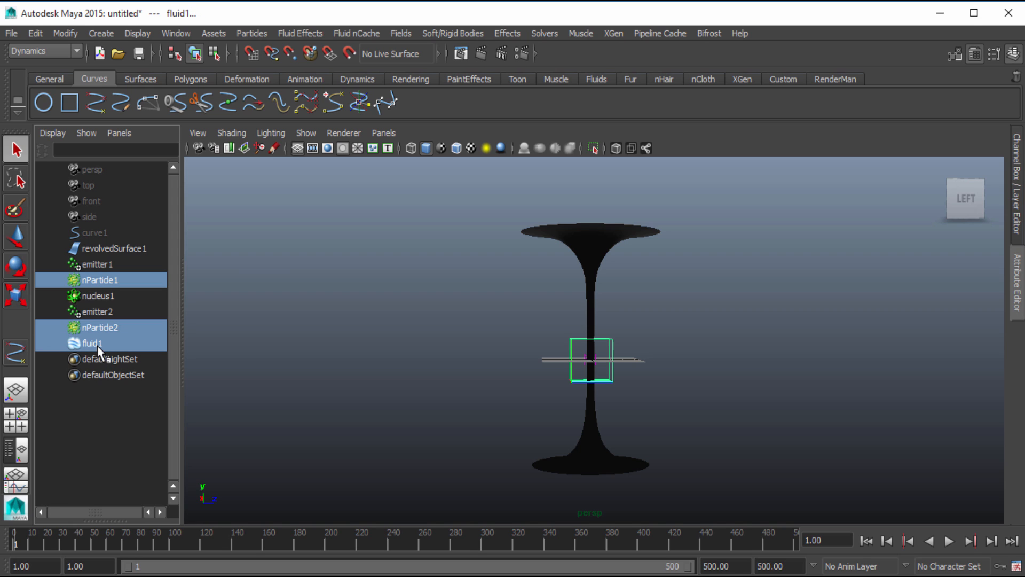
click(297, 34)
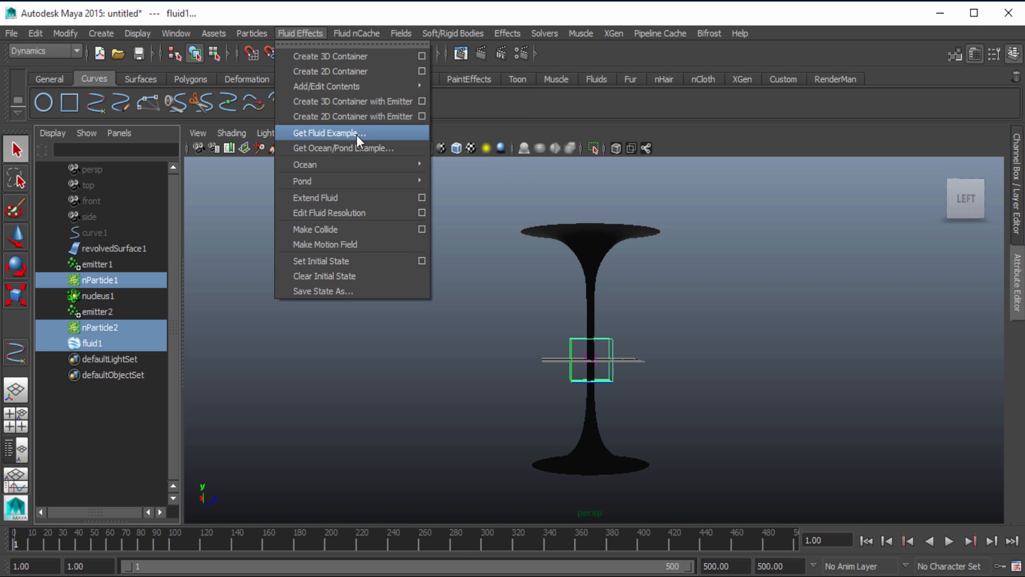
mouse_move(347, 90)
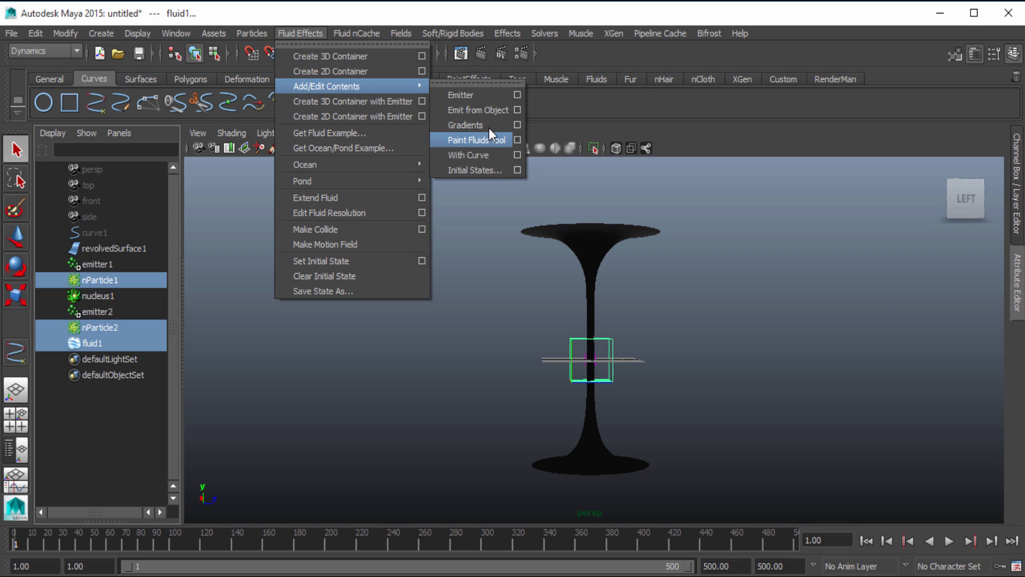
click(488, 110)
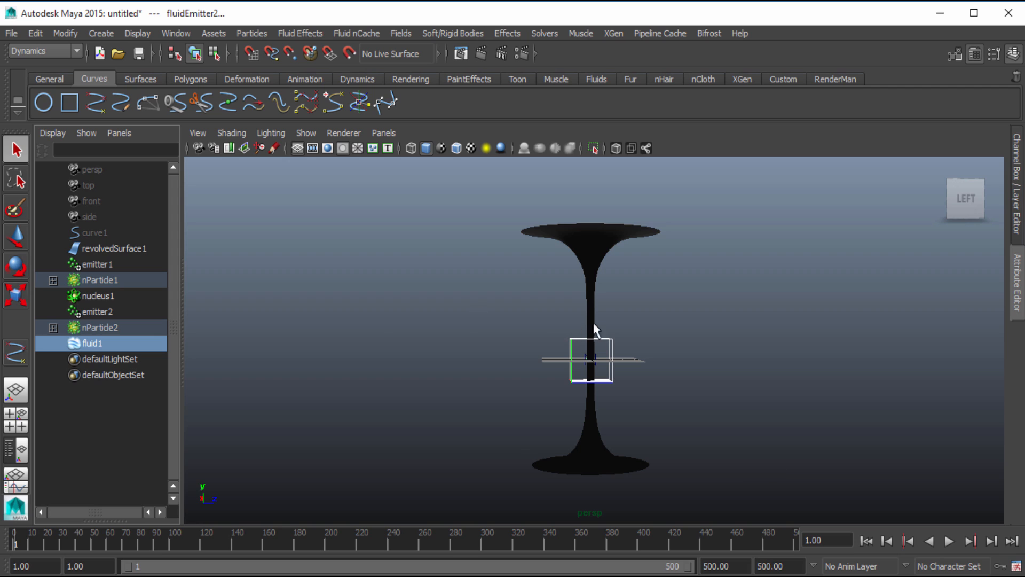
Enable Auto Resize on fluidShape1, the shape of the fluid1 container
click(134, 344)
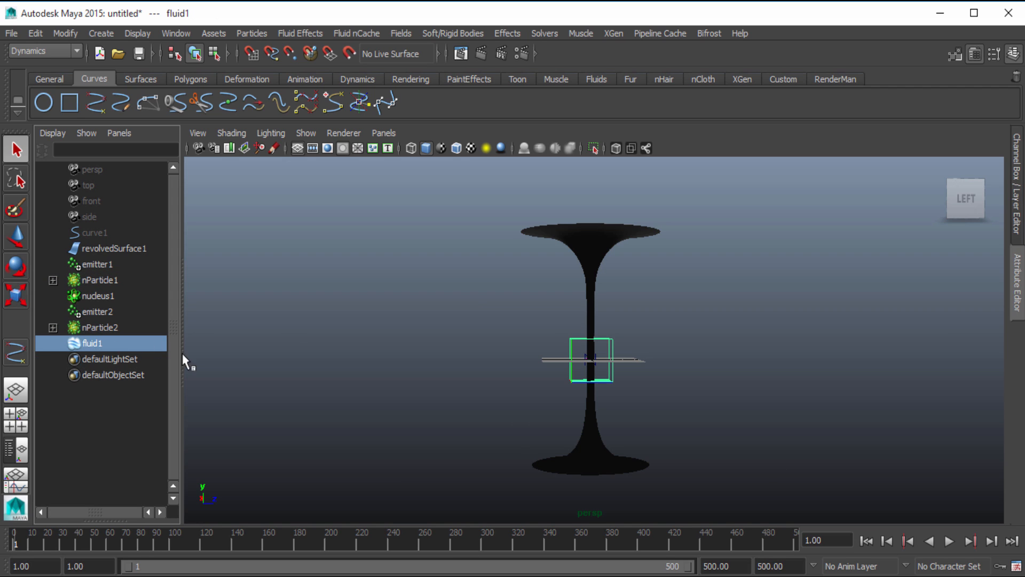
click(1017, 277)
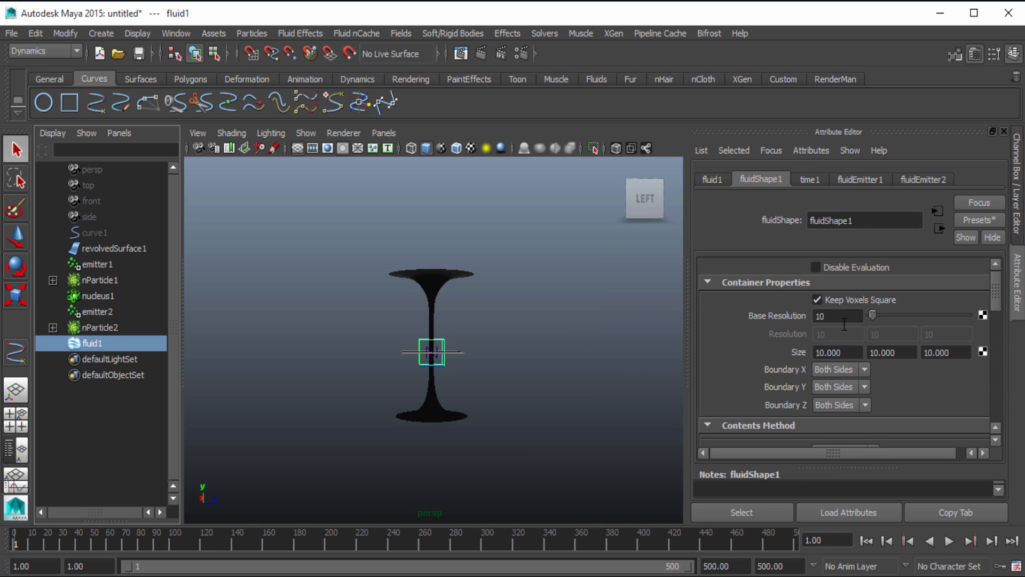
scroll(814, 338, down, 10)
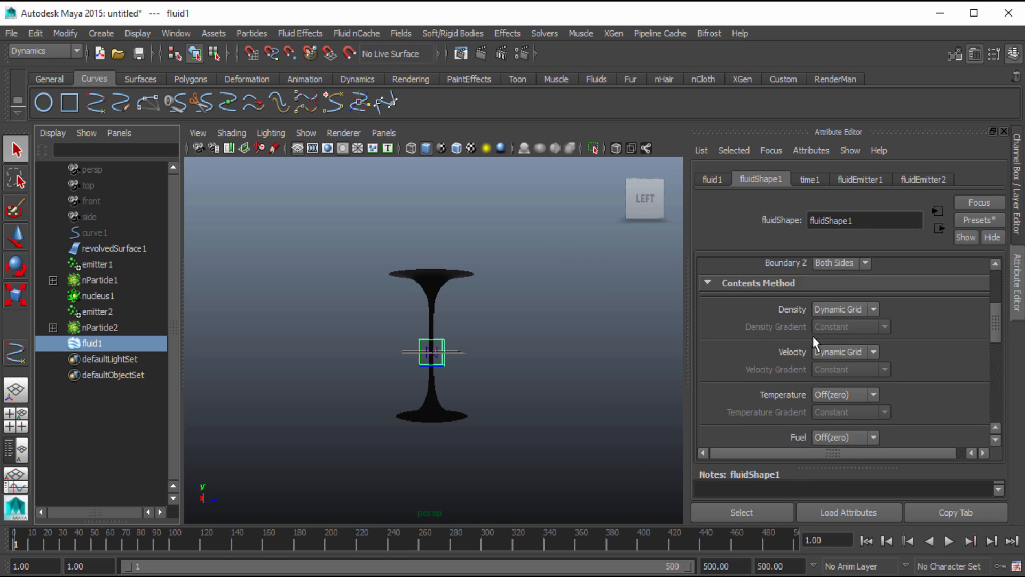
click(745, 286)
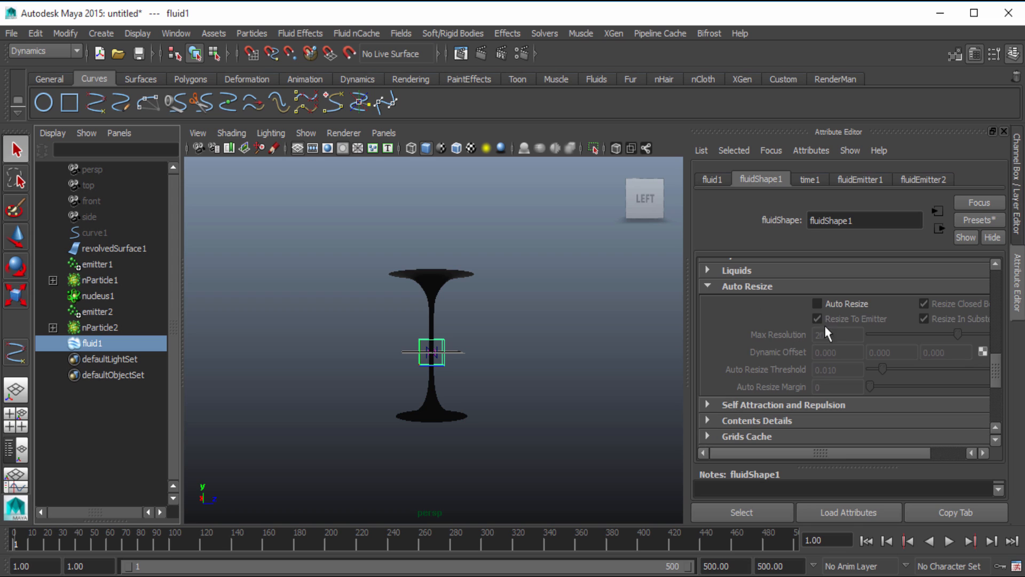
click(831, 305)
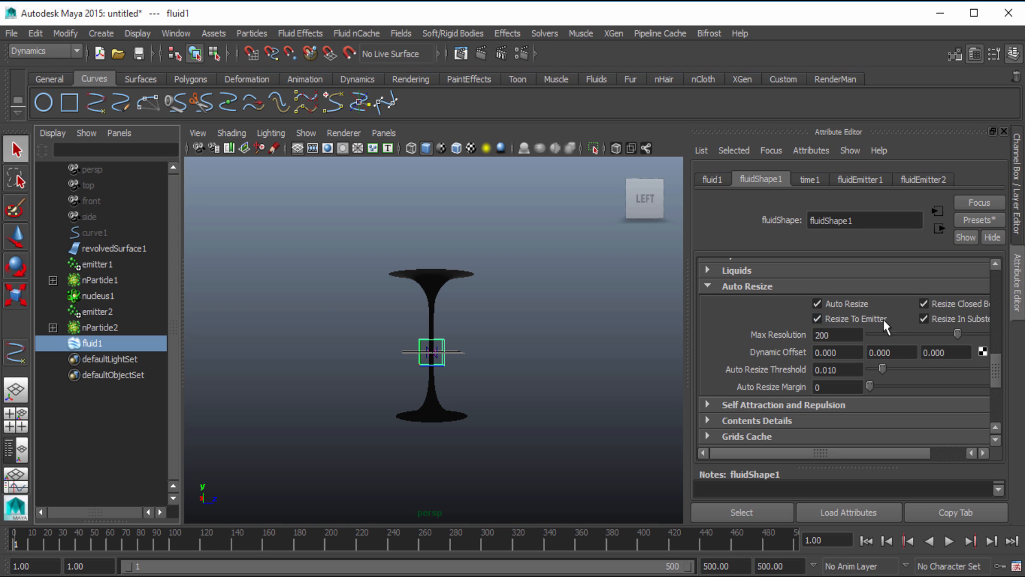
scroll(771, 345, up, 3)
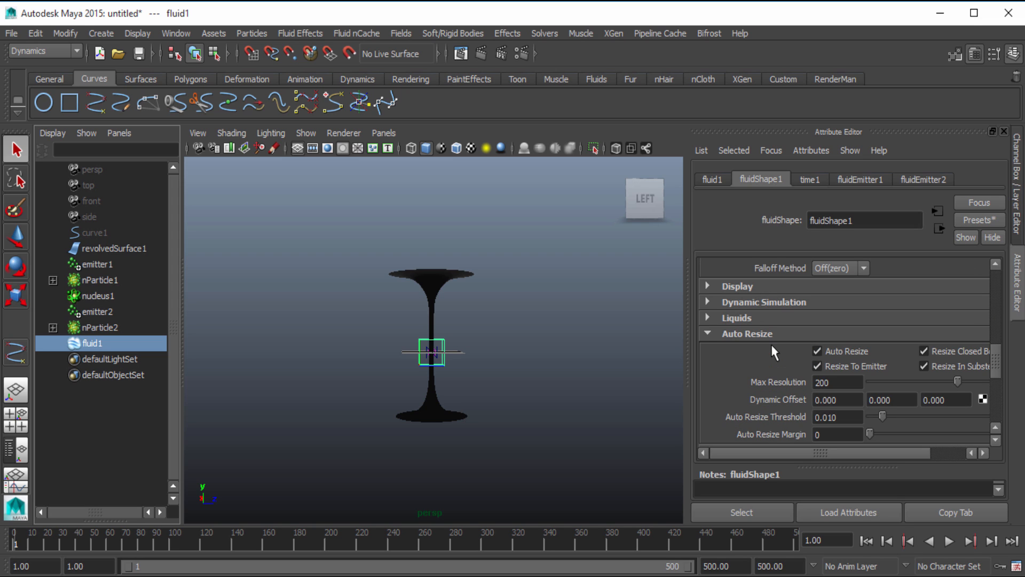
Hide revolvedSurface1 with the Attribute Editor collapsed, play the simulation from frame 1, and stop it at frame 136
click(98, 253)
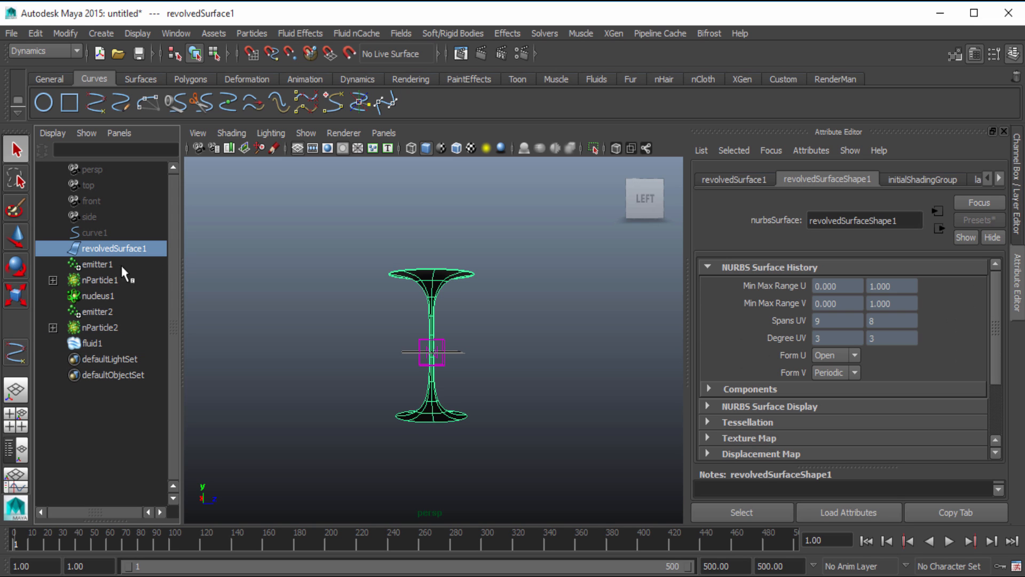
click(1022, 286)
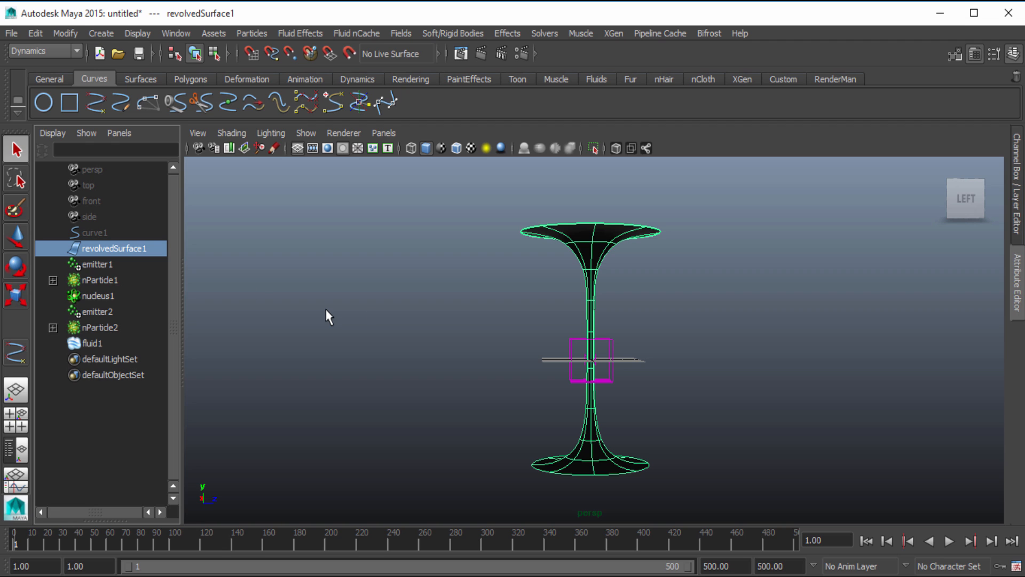
key(ctrl+h)
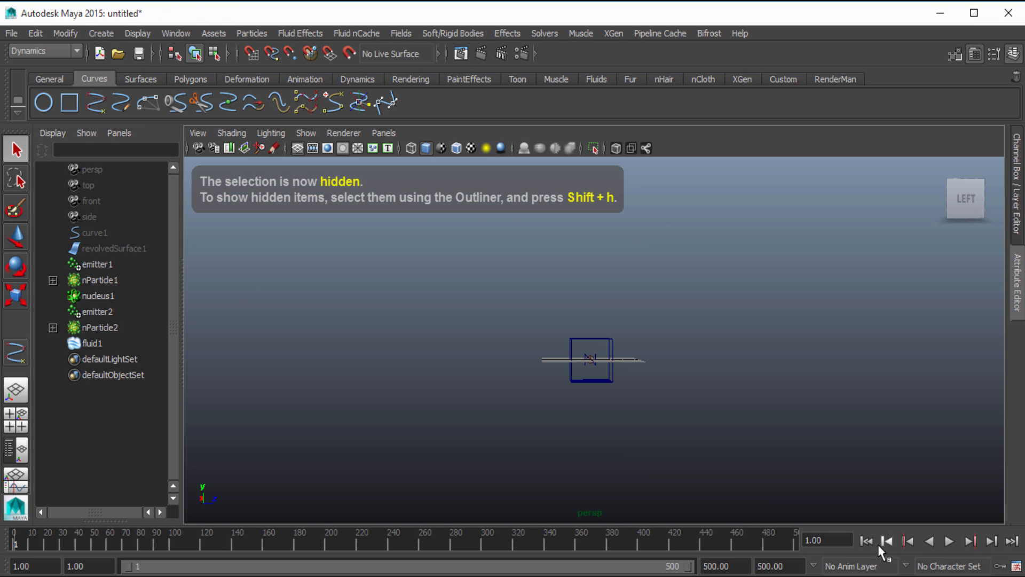
click(949, 541)
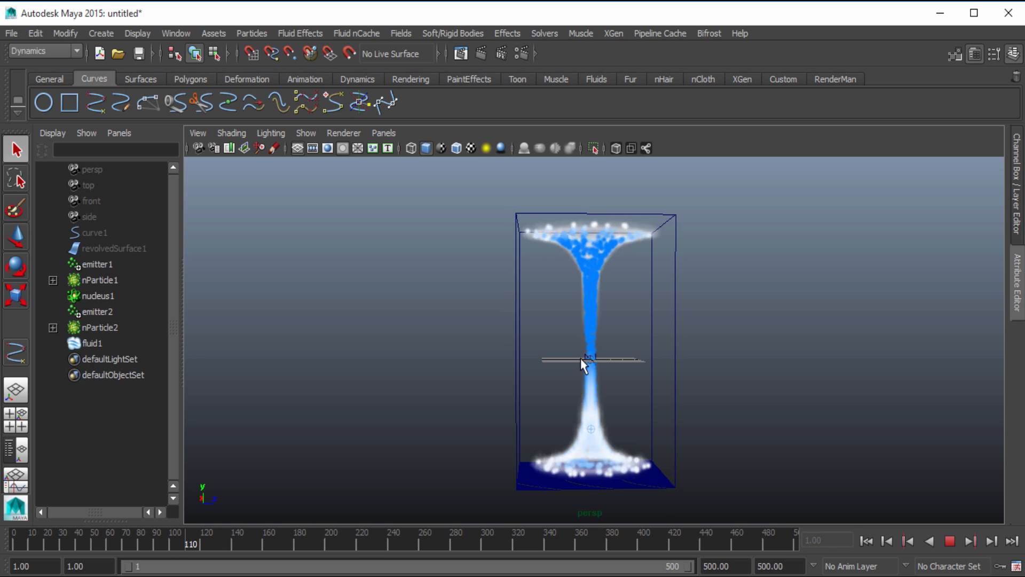
click(949, 541)
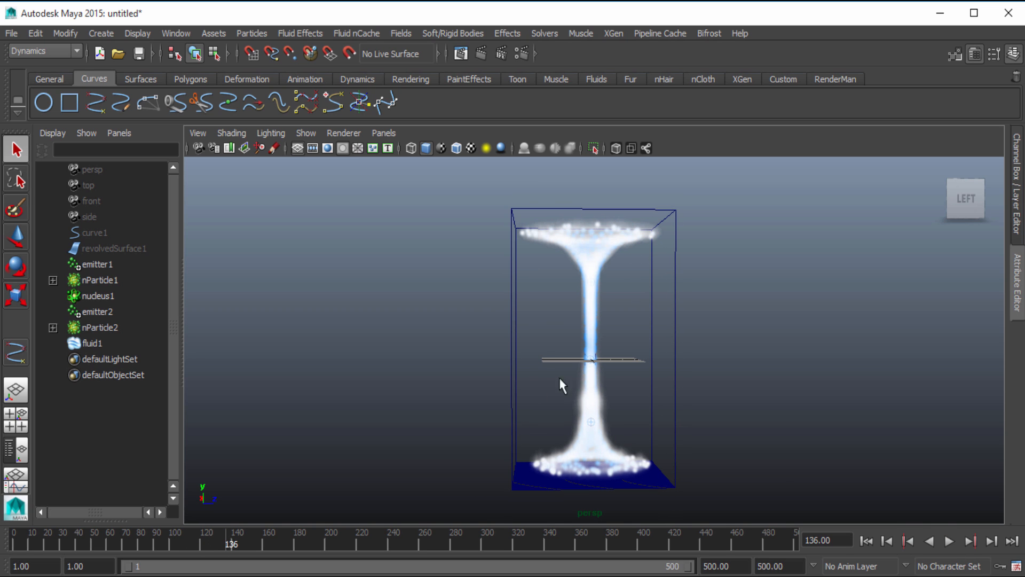
Examine the fluid and particles along the stem and around the lower flare from close up and from a distance
alt+drag(545, 366, 559, 343)
alt+right_drag(559, 343, 727, 377)
alt+drag(710, 382, 704, 405)
alt+drag(622, 425, 702, 419)
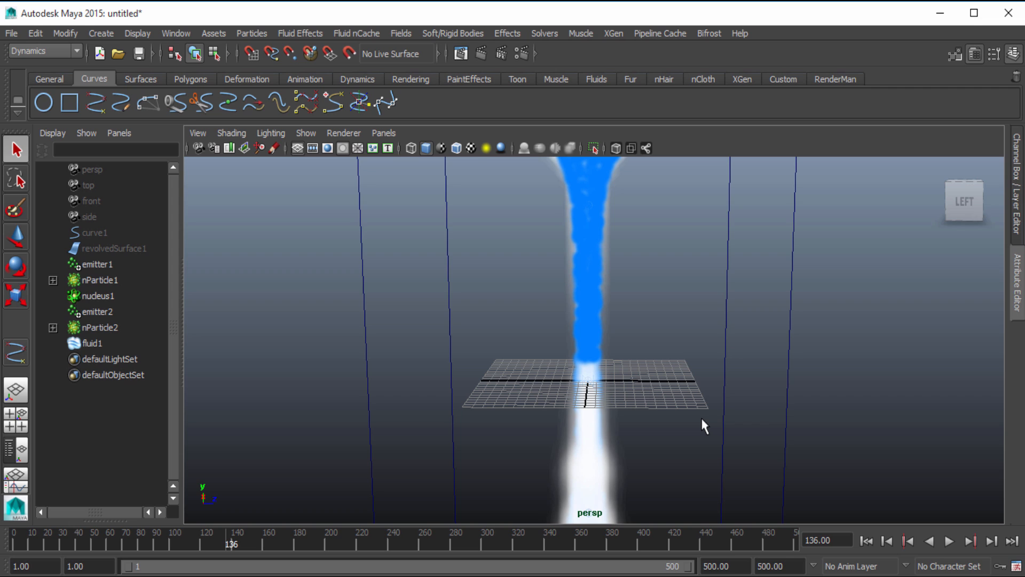
scroll(702, 420, down, 5)
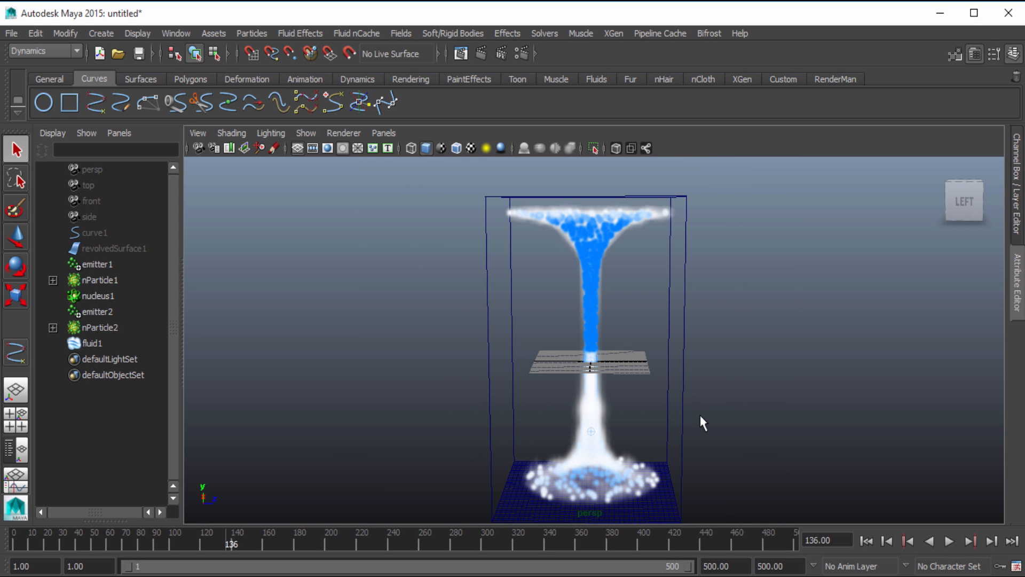
scroll(692, 400, down, 5)
alt+right_drag(598, 381, 724, 359)
alt+drag(581, 399, 593, 392)
alt+right_drag(594, 392, 663, 378)
alt+middle_drag(663, 378, 662, 335)
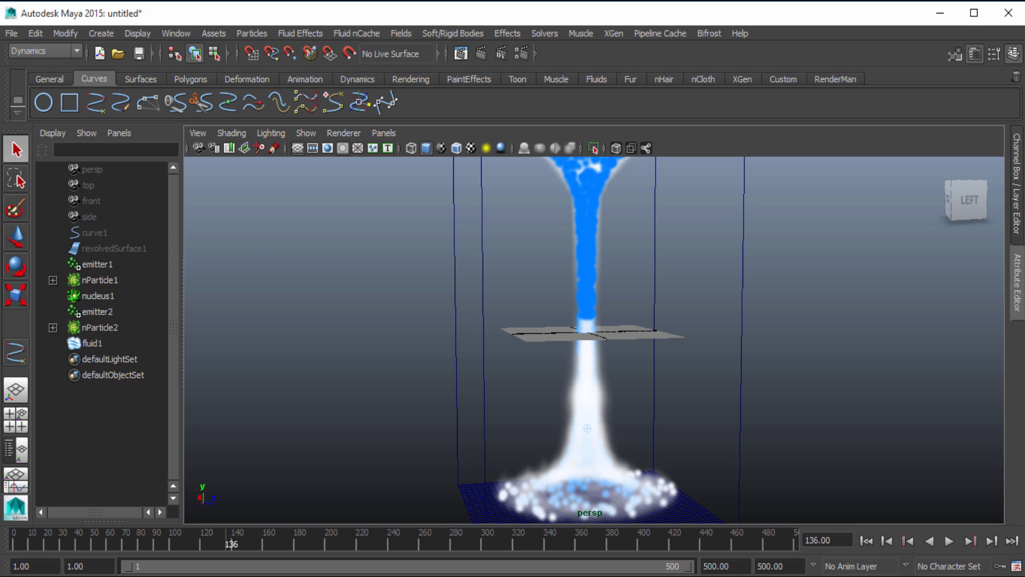
Turn on Disable Evaluation for fluidShape1 and rewind the timeline to frame 1
click(85, 343)
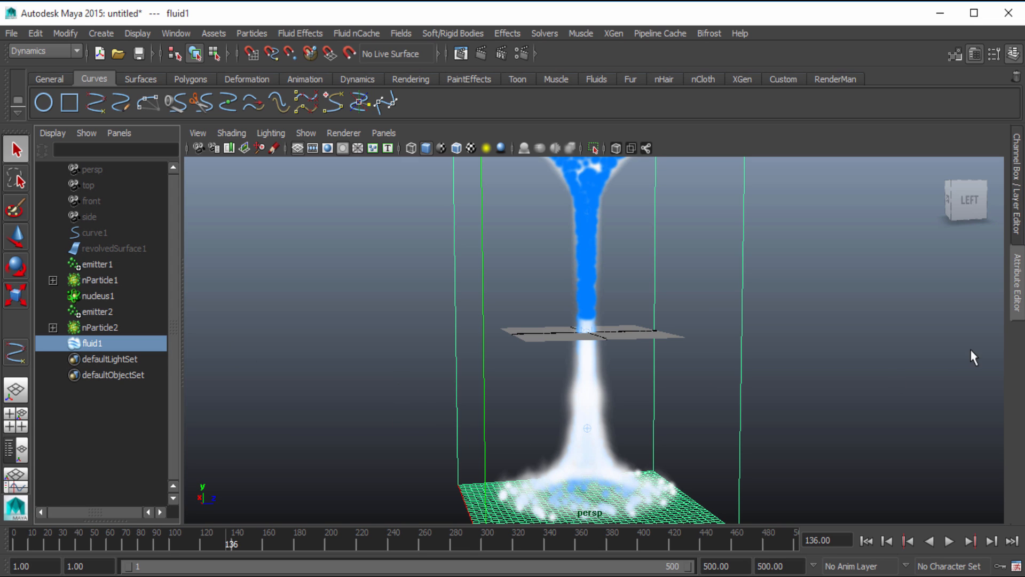
click(1017, 299)
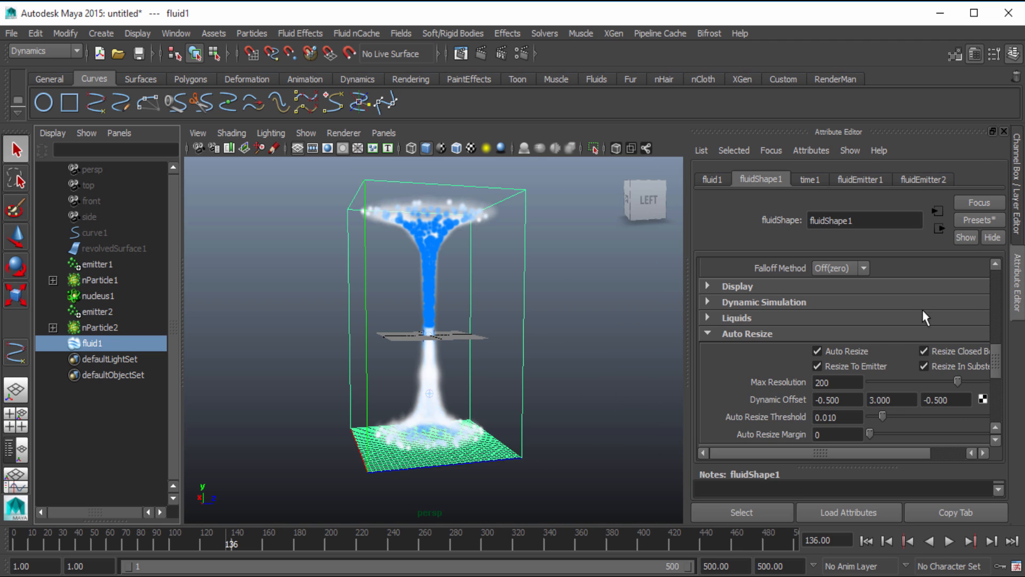
scroll(783, 361, up, 3)
scroll(785, 363, up, 4)
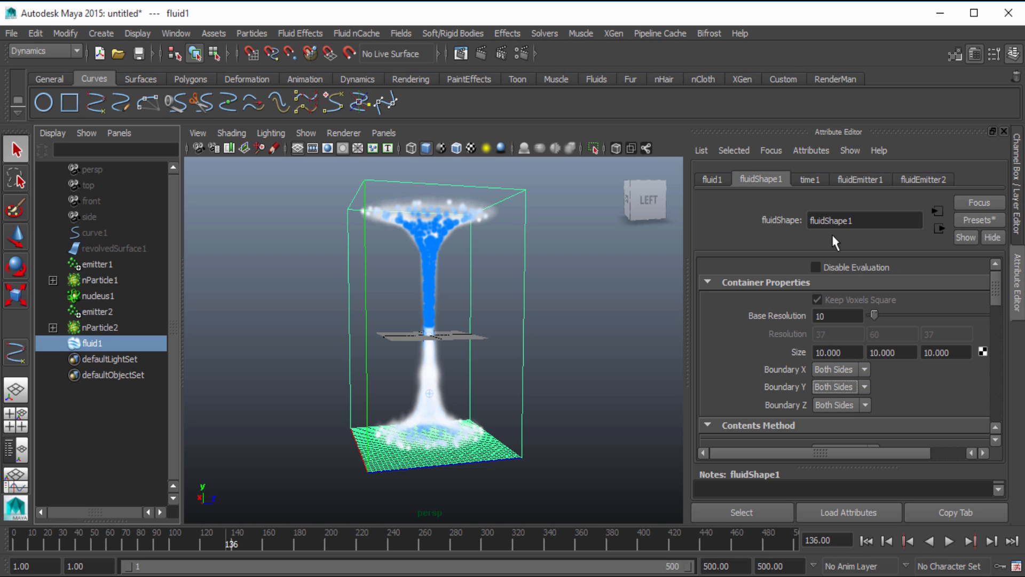
click(852, 268)
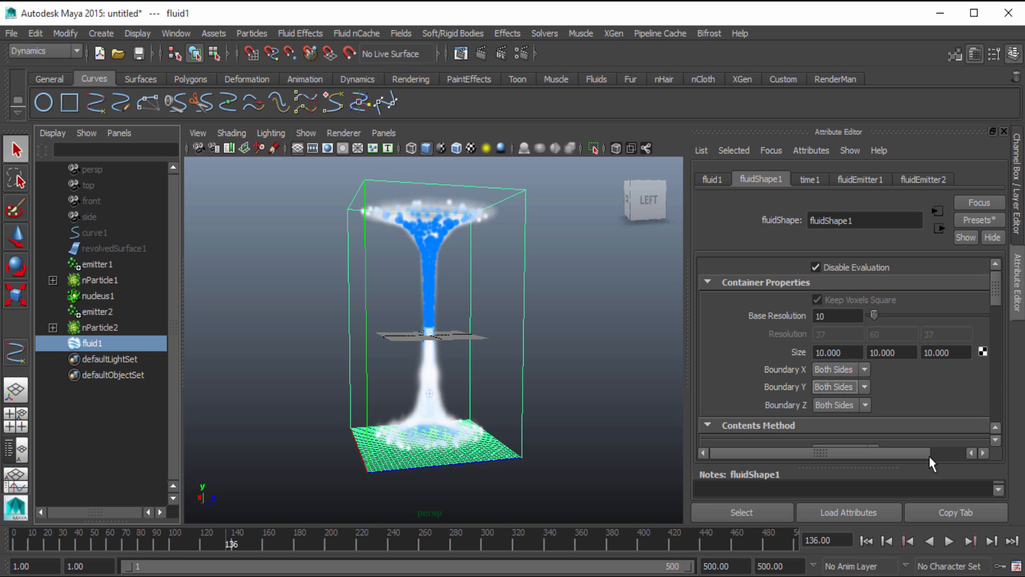
click(869, 545)
Create an nCache for nParticle1 over the Time Slider range with one mcx file per frame, replacing the existing nParticleShape1 cache
click(100, 280)
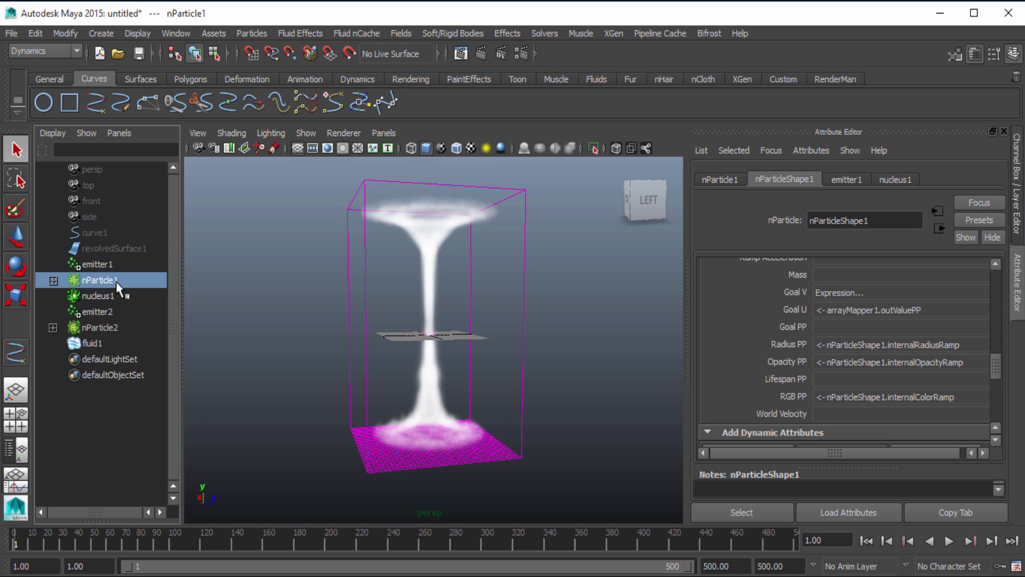
click(51, 51)
click(48, 116)
click(414, 33)
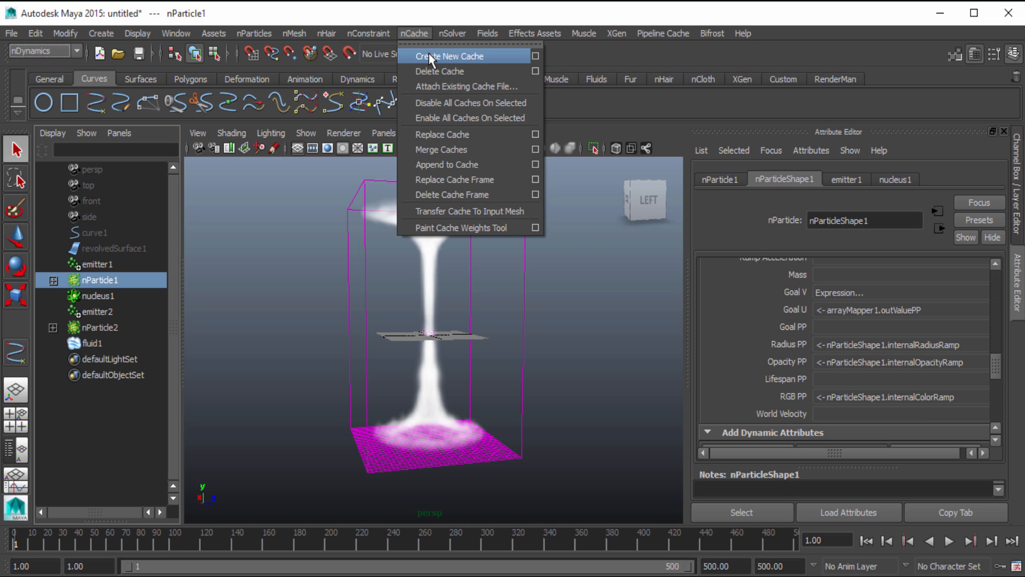
click(535, 56)
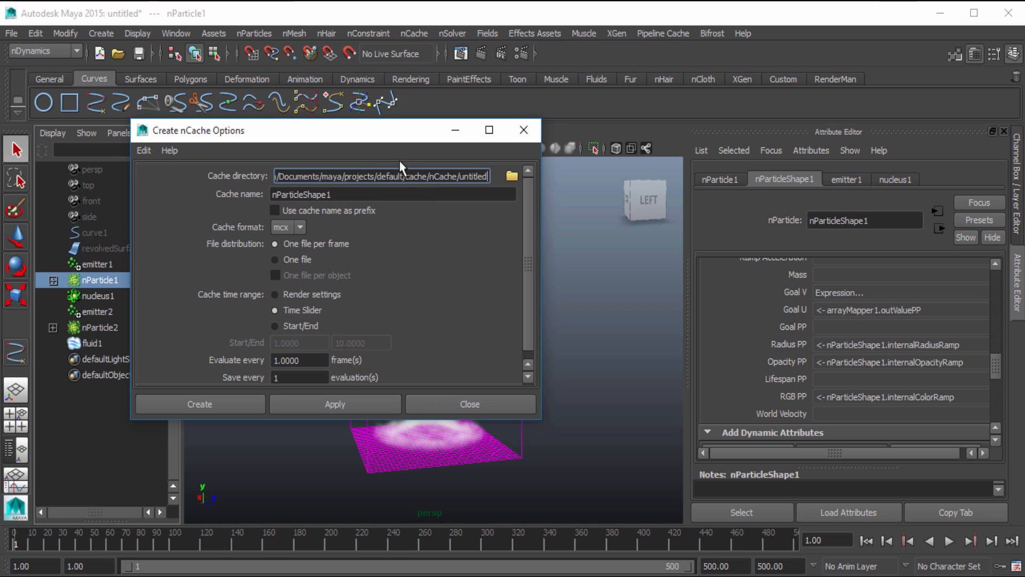
click(209, 401)
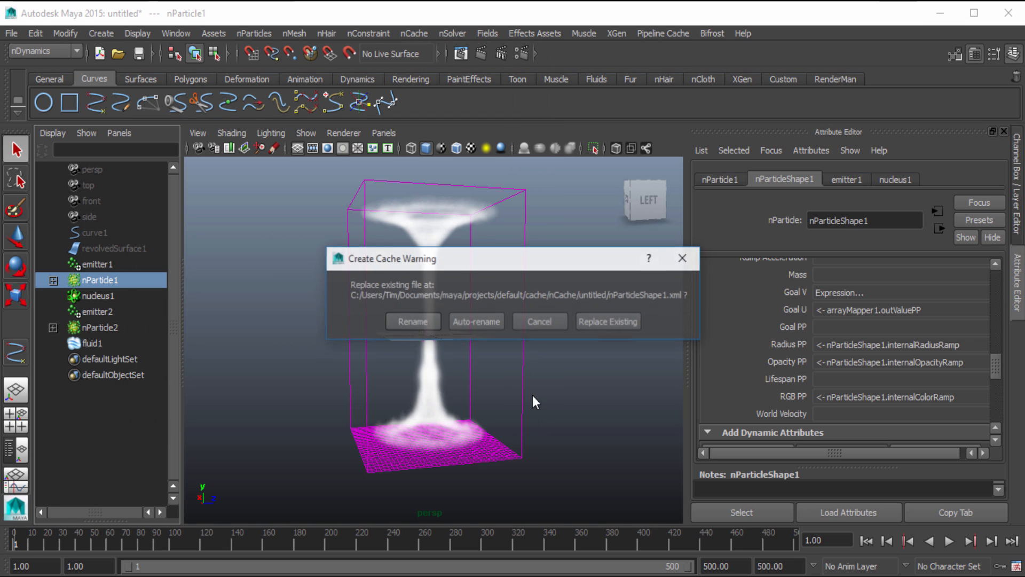
click(620, 322)
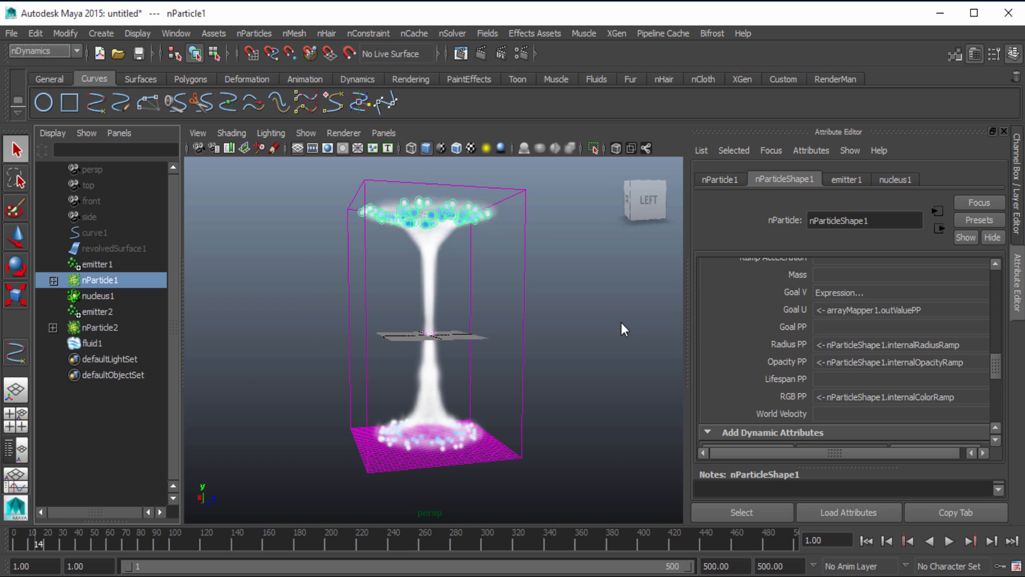
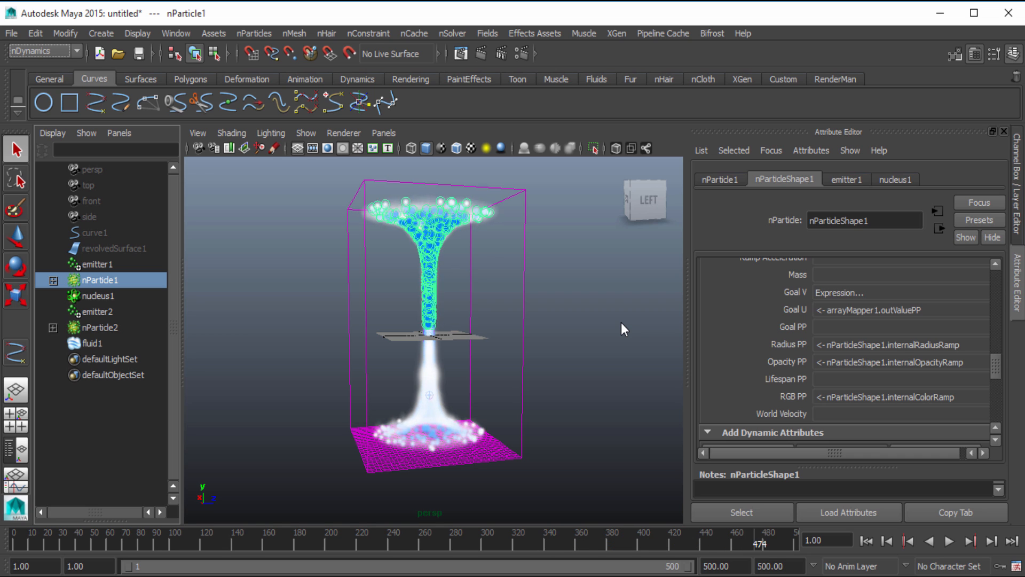
Create a new nCache for nParticle2
click(99, 330)
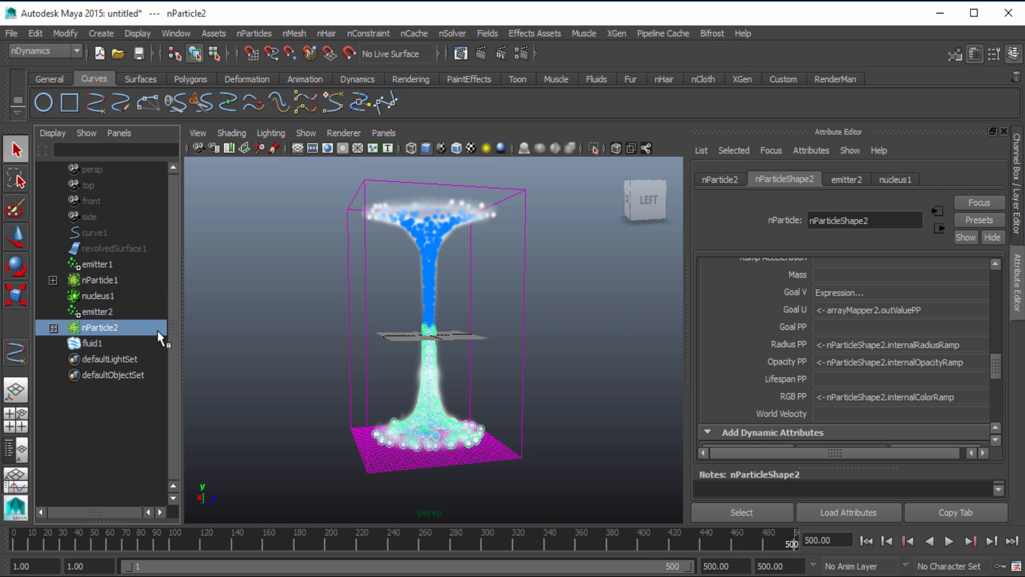
click(419, 36)
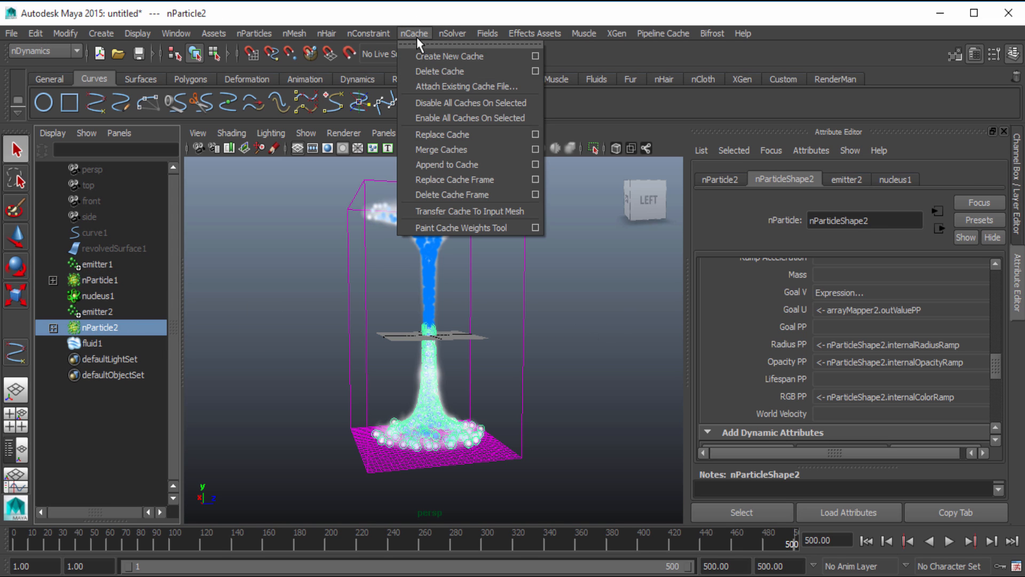
click(424, 53)
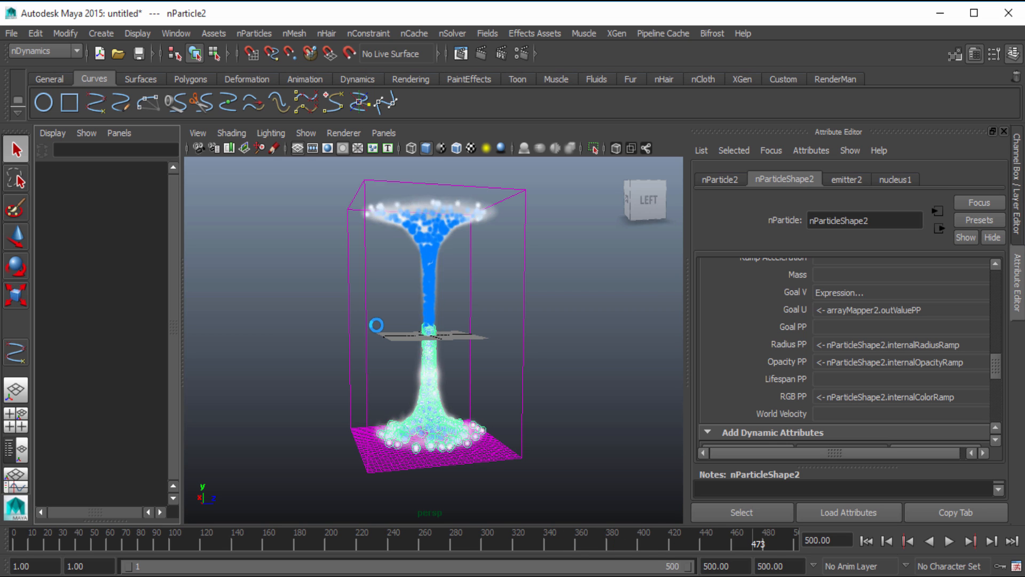
Hide nParticle1 and nParticle2 so that only the fluid shows, and inspect its column and lower flare
click(106, 328)
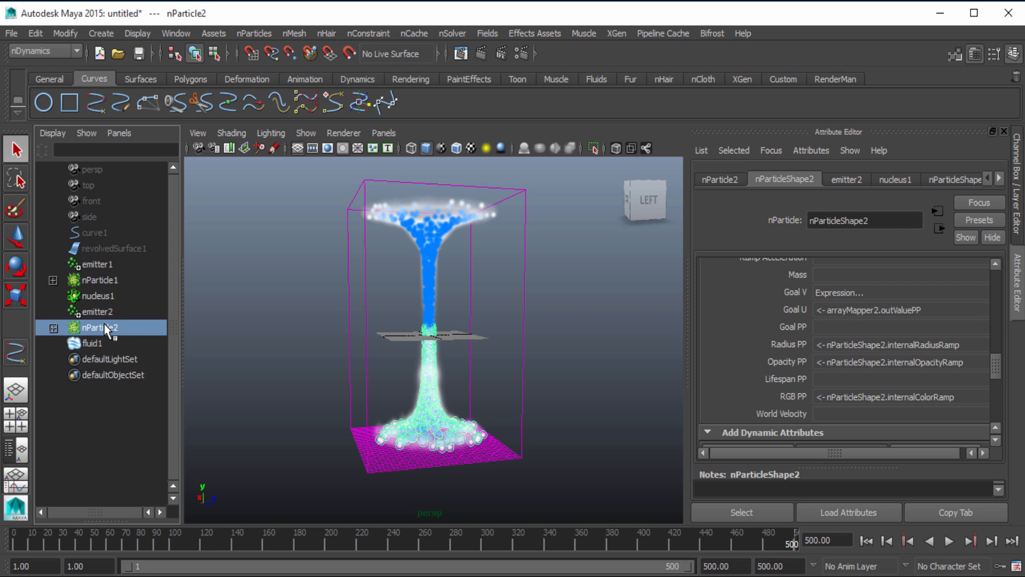
ctrl+click(115, 282)
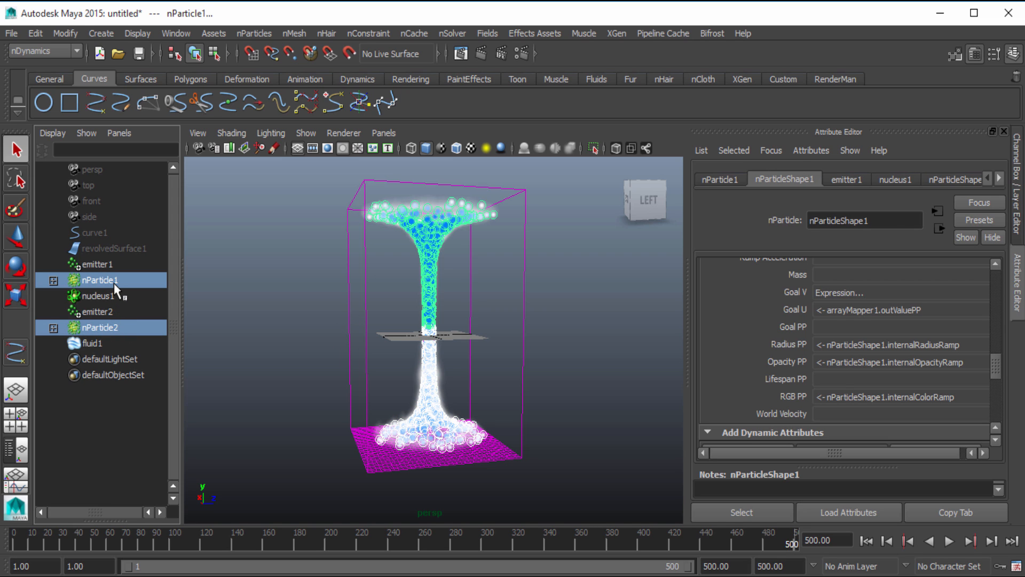
key(ctrl+h)
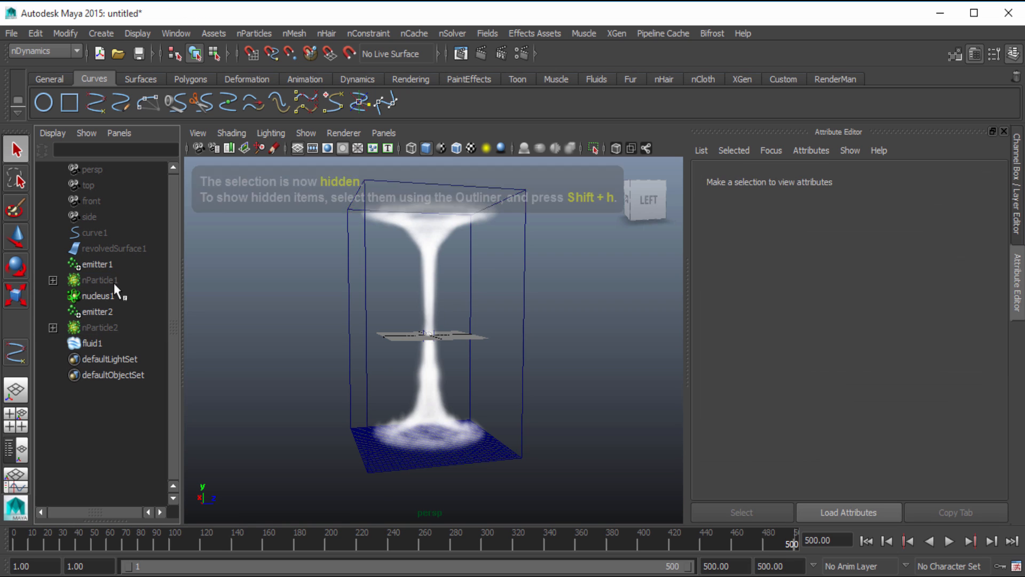
scroll(504, 315, down, 3)
alt+drag(501, 327, 543, 358)
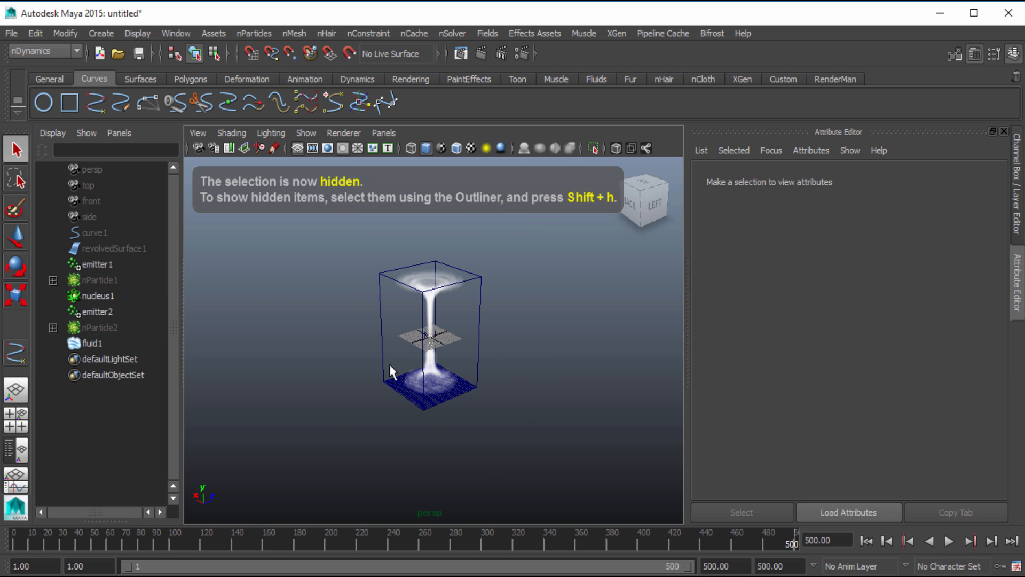
alt+right_drag(389, 364, 521, 389)
alt+drag(521, 390, 490, 380)
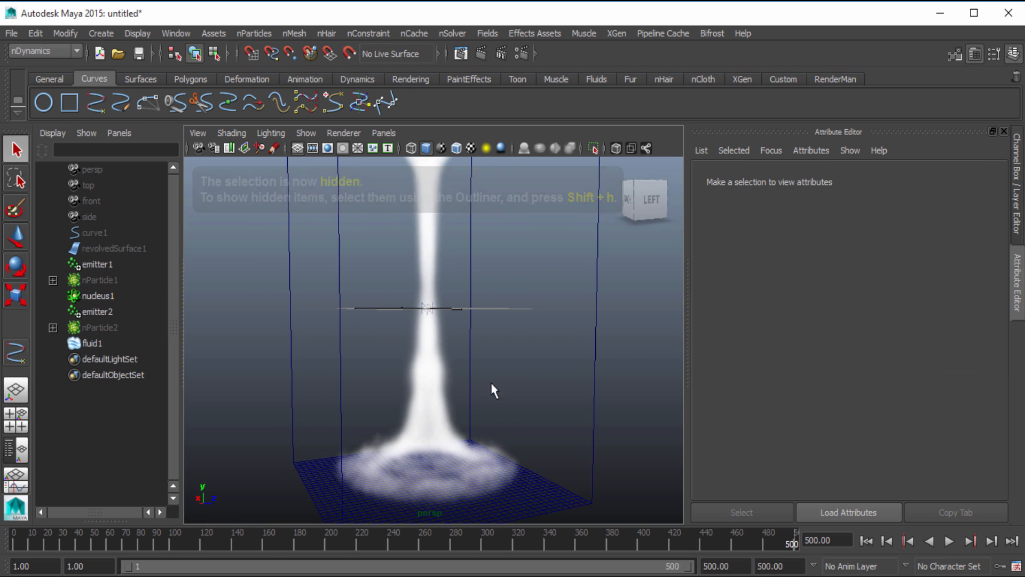
Play the timeline from frame 1, stop it at frame 41, and turn off Disable Evaluation for fluidShape1
click(867, 542)
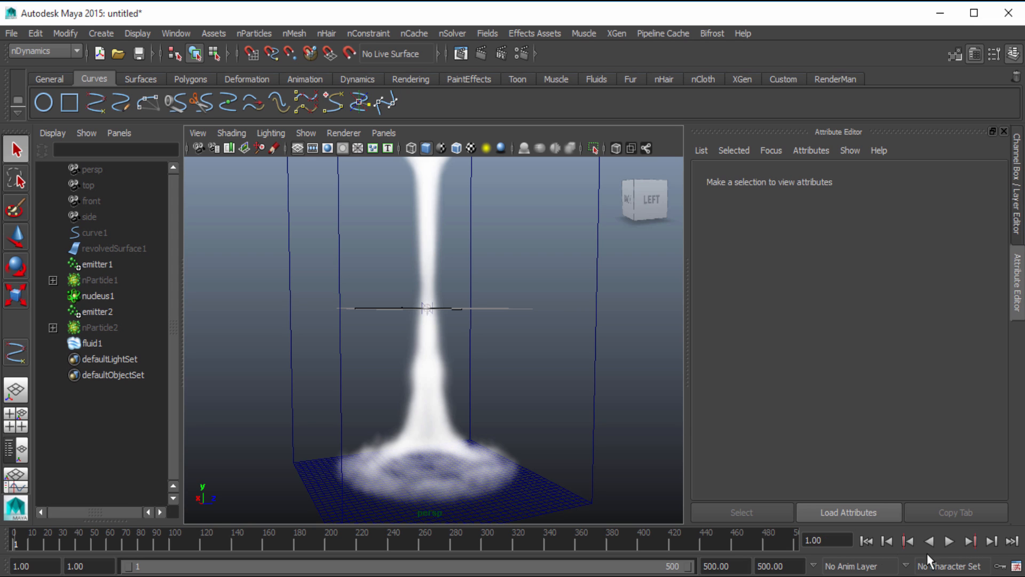
click(949, 542)
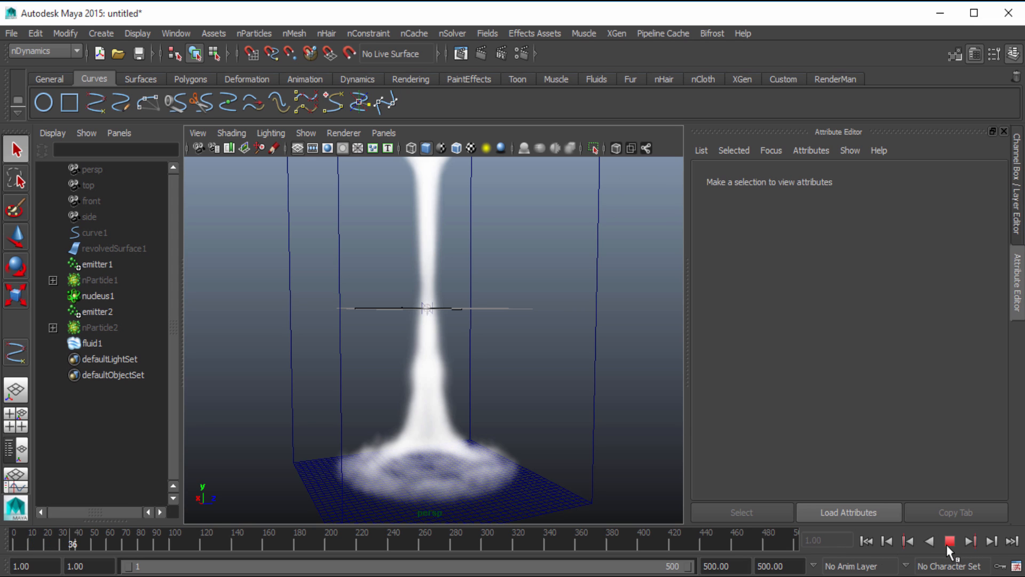
click(950, 542)
click(347, 280)
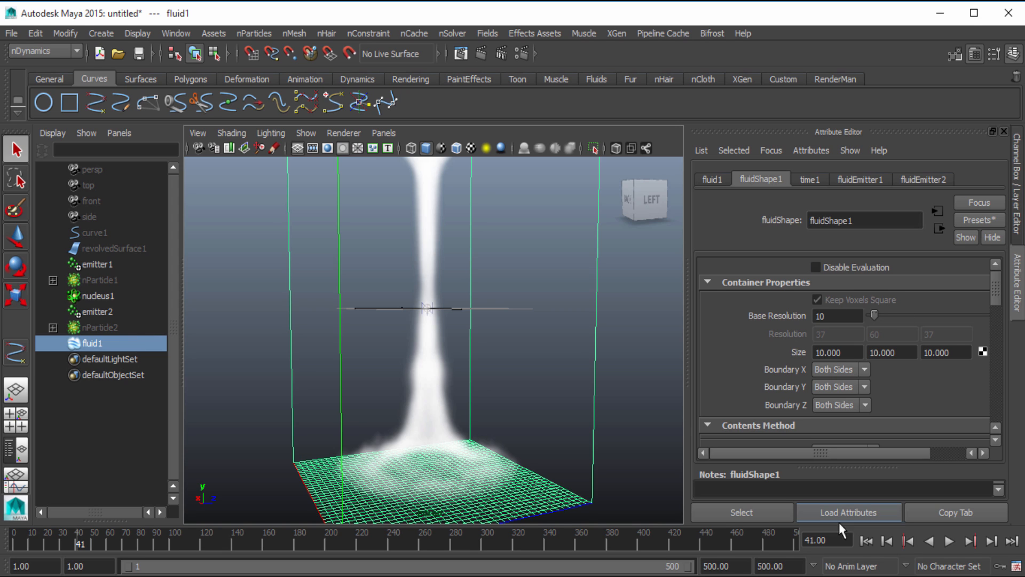
Play the fluid simulation from frame 1, watching it from near and far, and stop it at frame 278
click(866, 540)
click(949, 542)
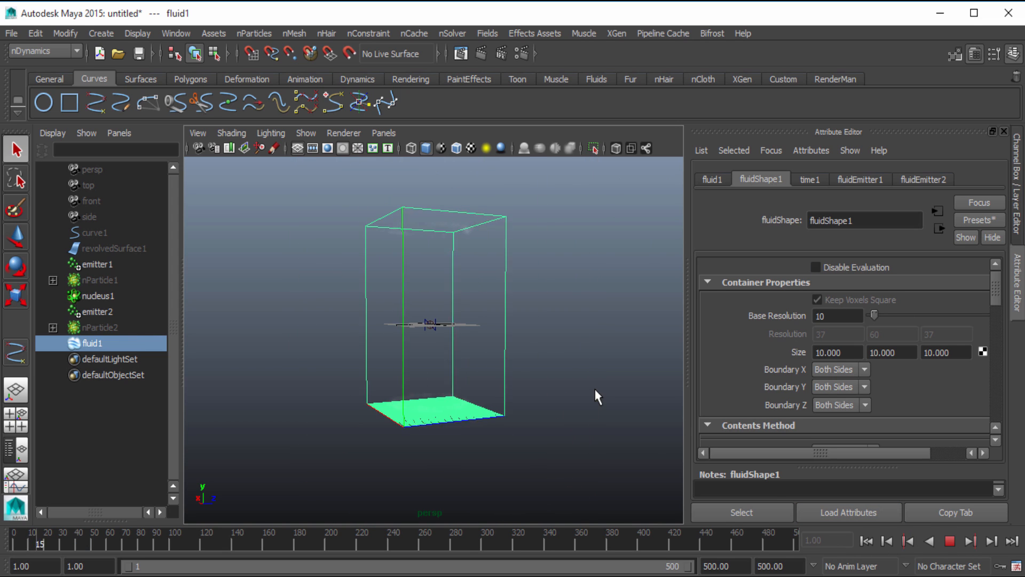
scroll(597, 397, up, 5)
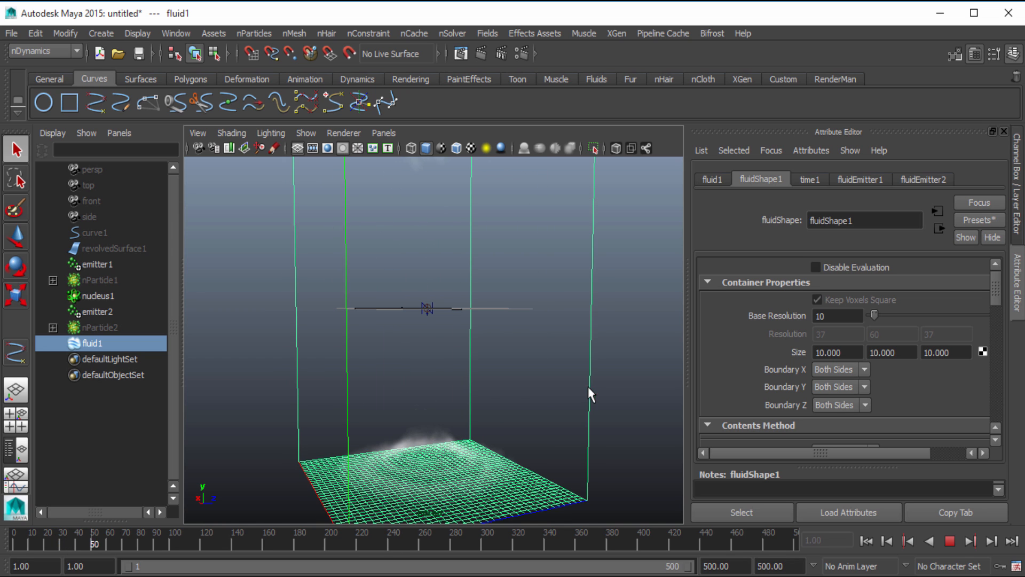
scroll(483, 299, down, 3)
scroll(459, 374, up, 3)
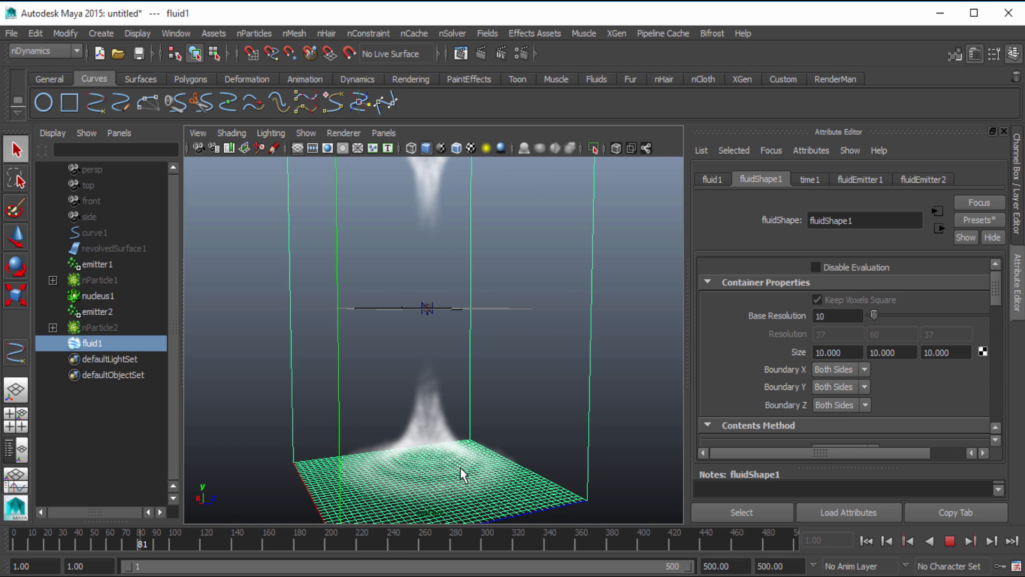
scroll(488, 331, down, 3)
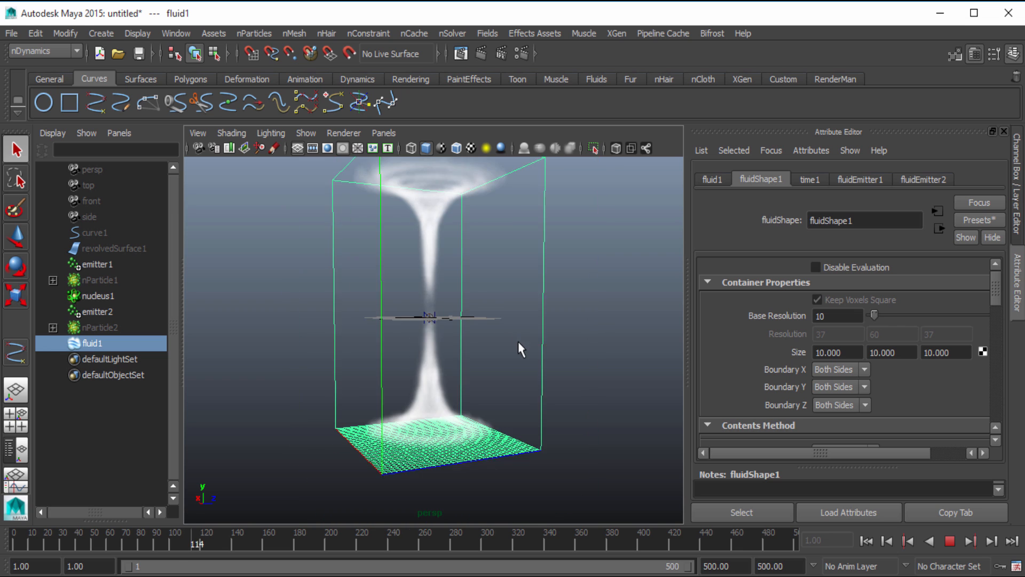
alt+drag(567, 373, 524, 377)
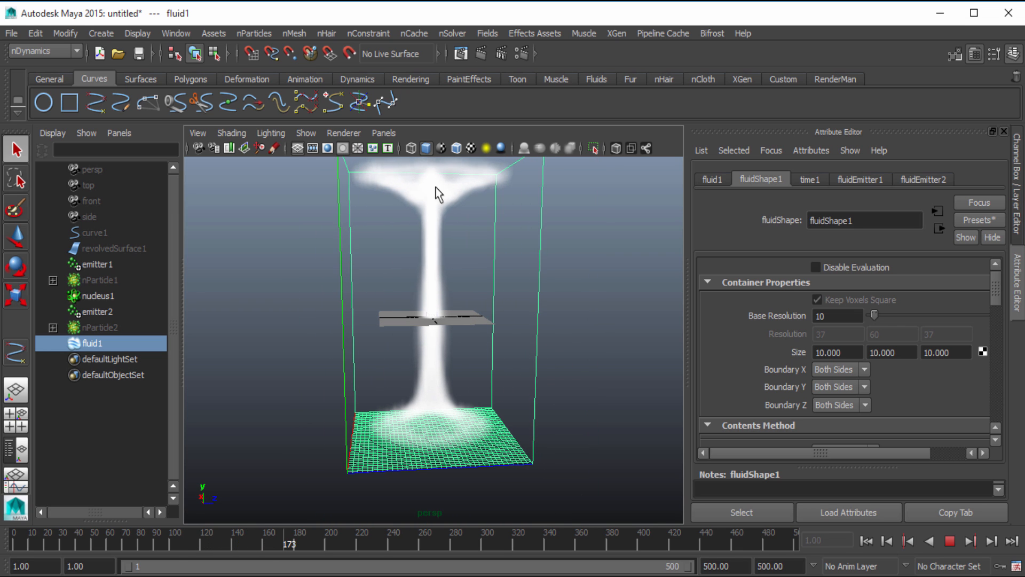
scroll(462, 290, down, 4)
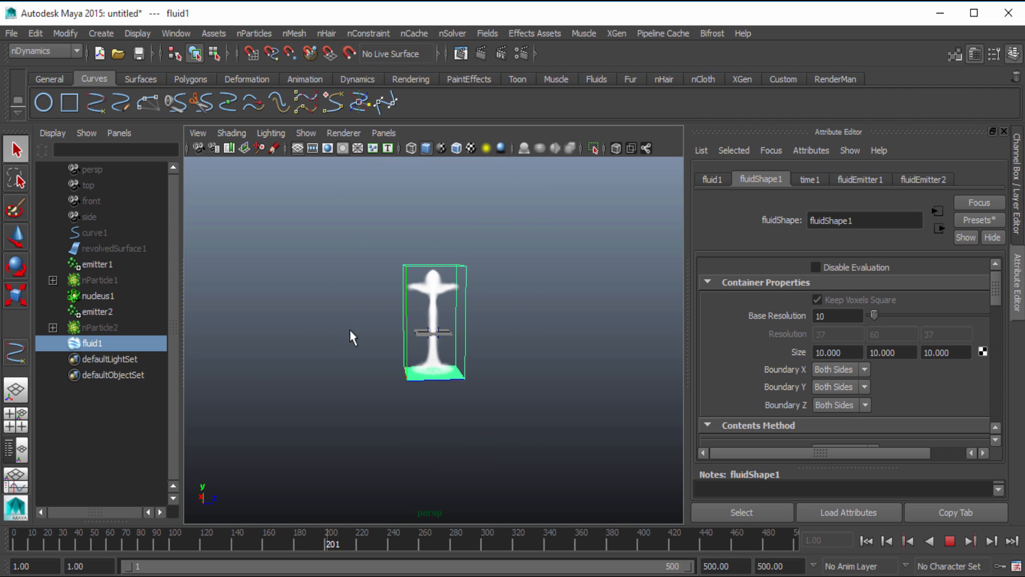
scroll(449, 324, up, 3)
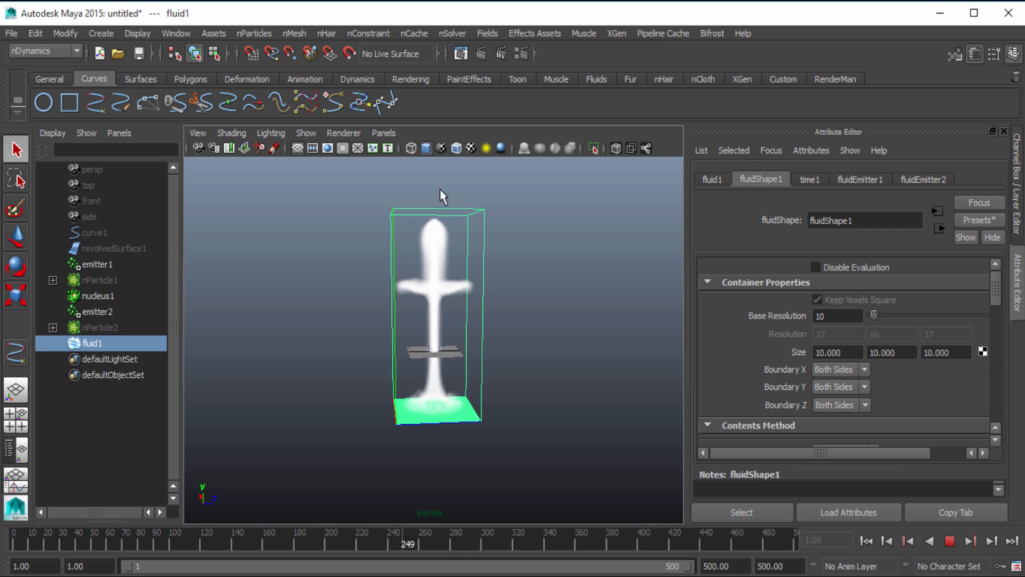
alt+drag(497, 286, 560, 293)
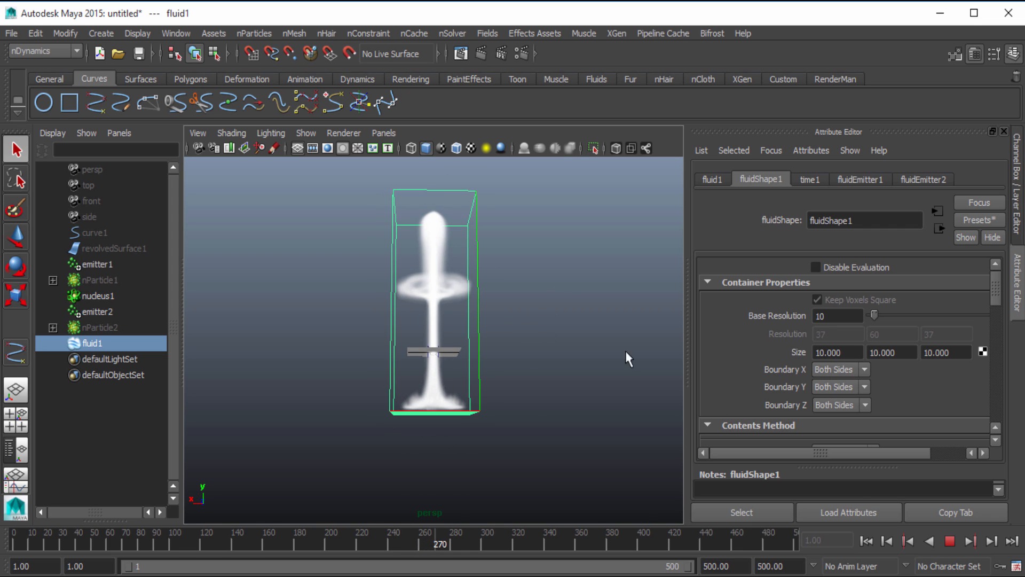
click(949, 540)
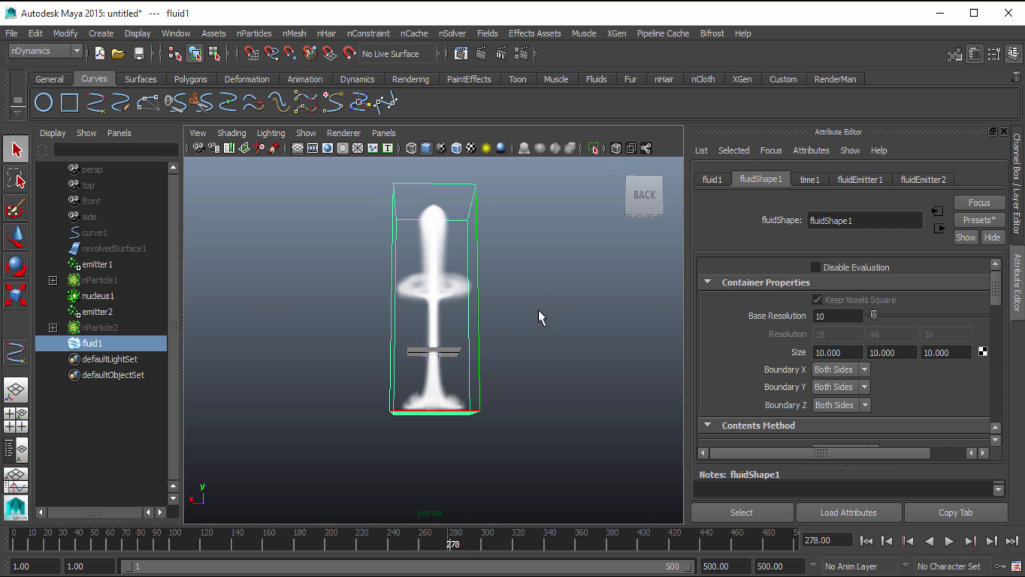
Examine the stopped fluid from several angles and up close around its stem and ring, and rewind to frame 1
alt+drag(539, 314, 356, 336)
alt+right_drag(355, 342, 448, 357)
alt+drag(448, 357, 386, 392)
alt+right_drag(386, 393, 430, 423)
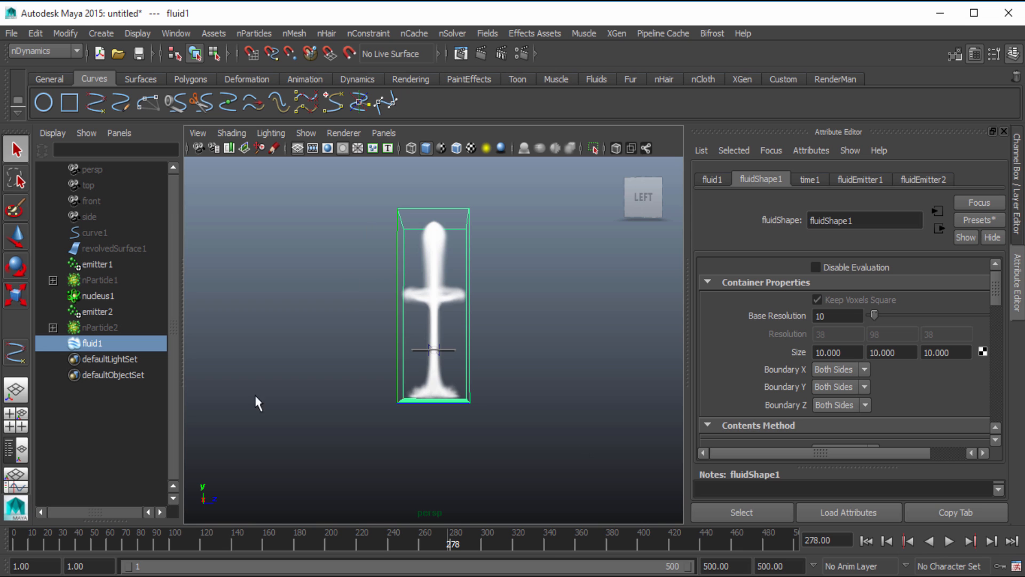
scroll(425, 413, up, 5)
alt+drag(423, 411, 739, 507)
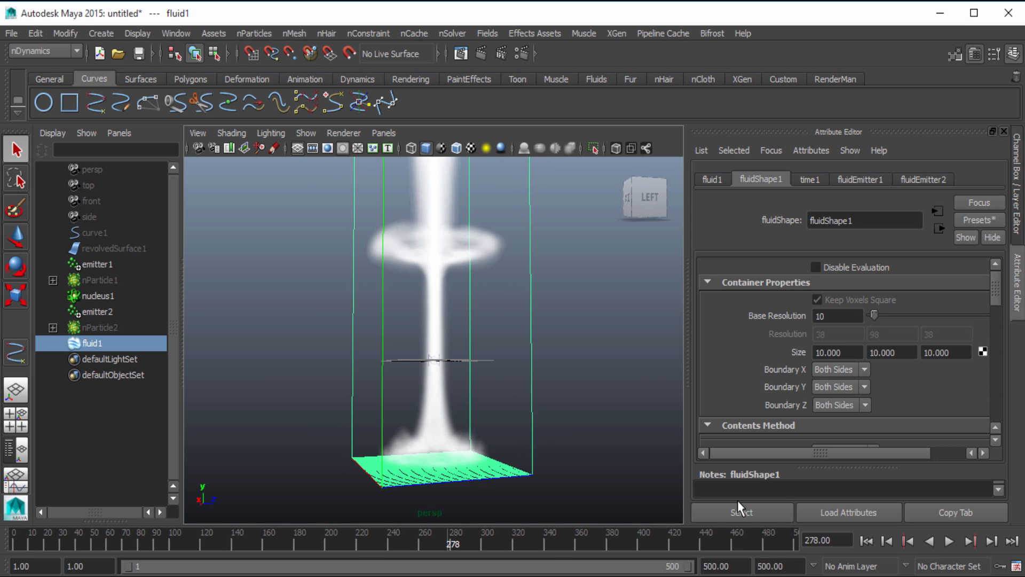
click(865, 540)
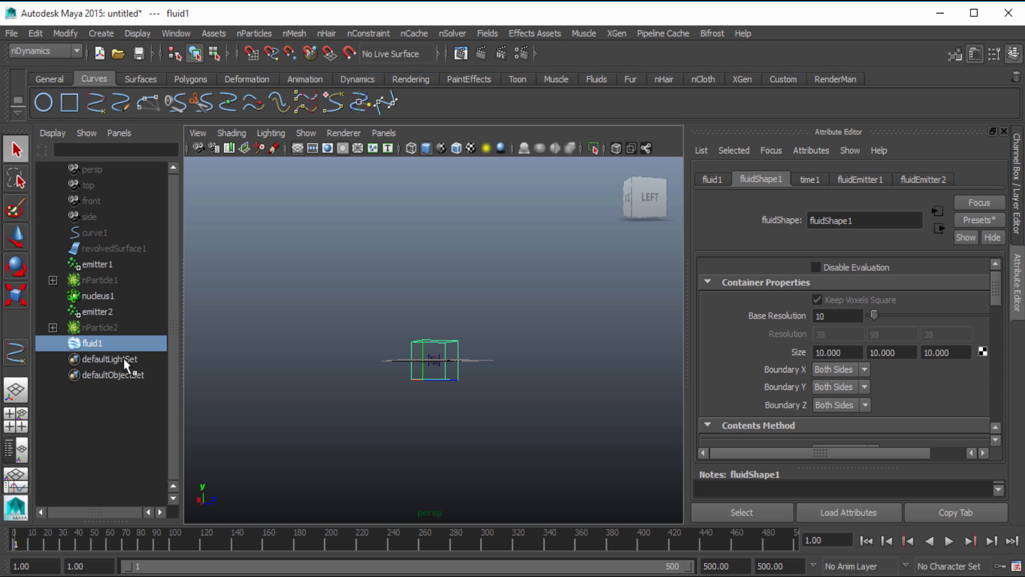
Set Density/Voxel/Sec of fluidEmitter1 to 30
click(857, 179)
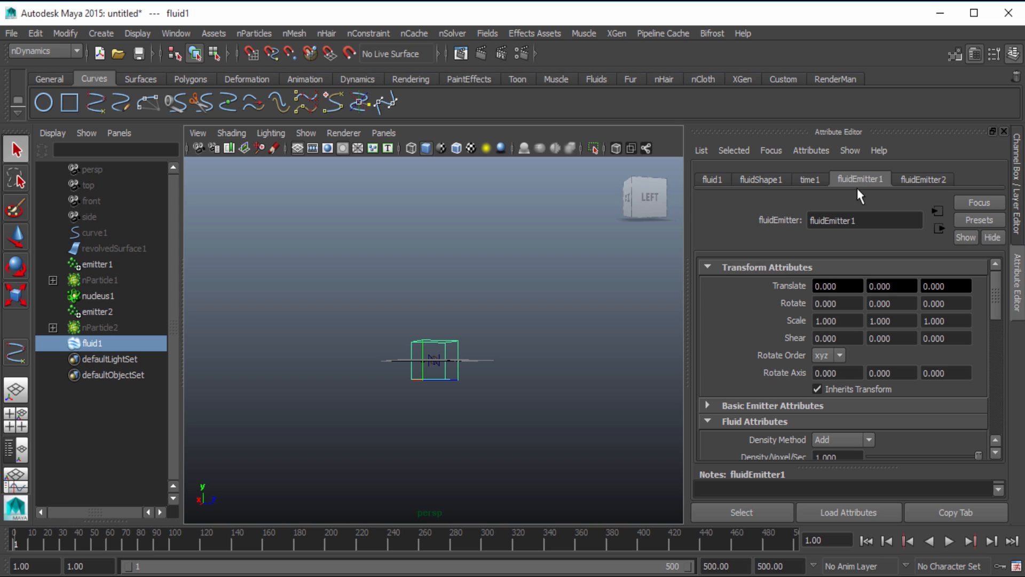
scroll(869, 323, down, 4)
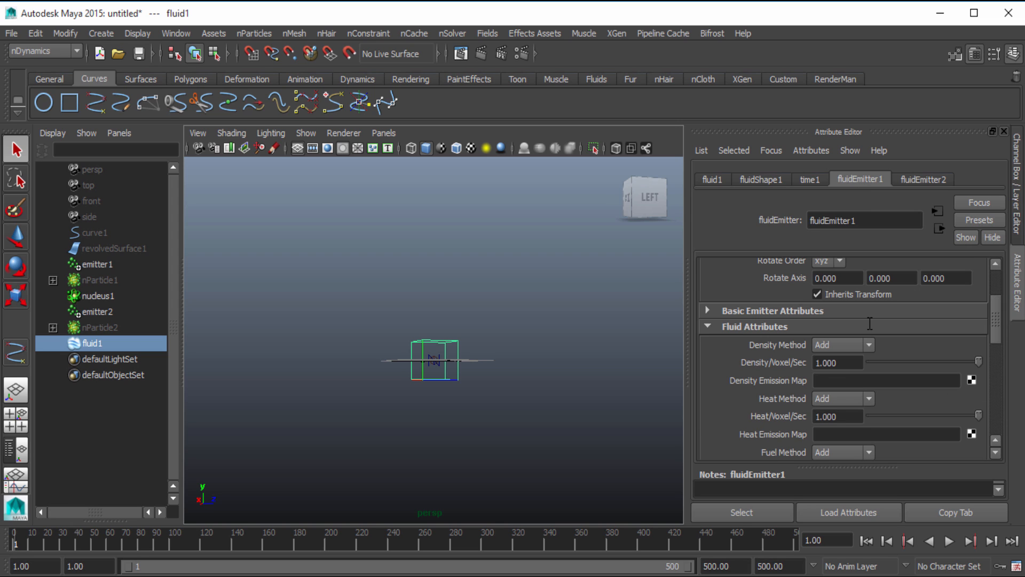
scroll(869, 323, down, 2)
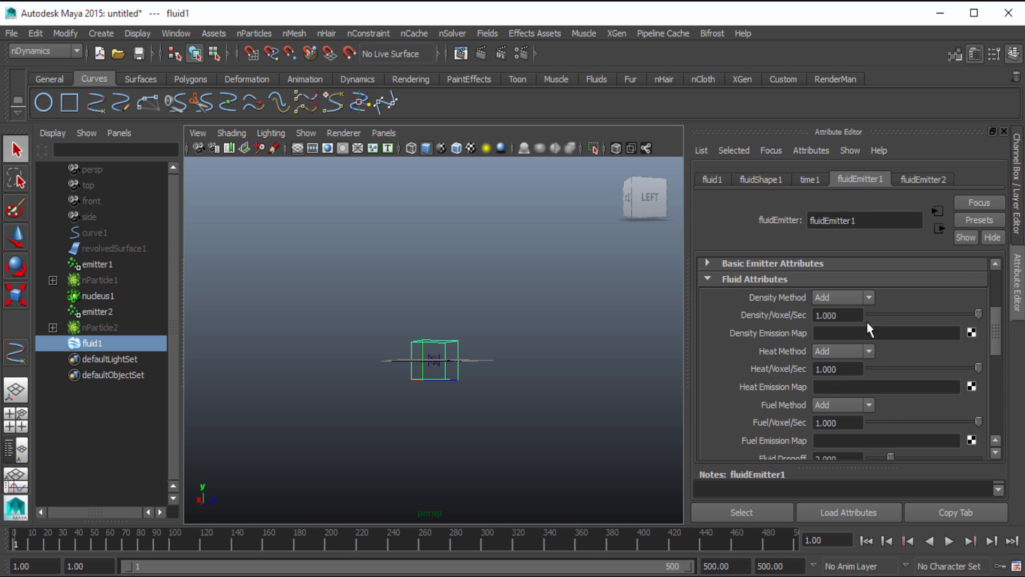
click(848, 315)
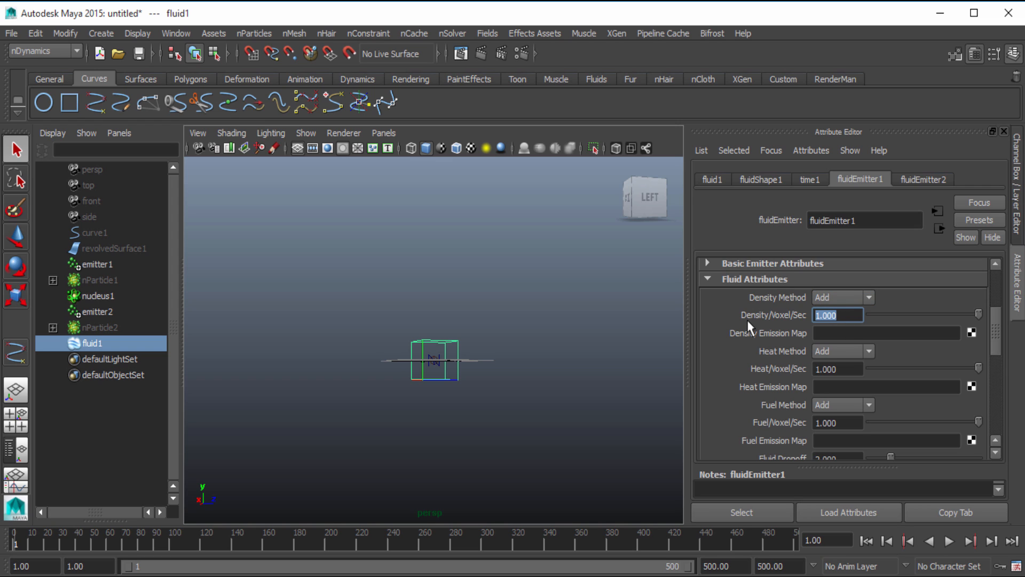
text(30)
key(Return)
Set Fluid Dropoff of fluidEmitter1 to 1
scroll(747, 320, down, 5)
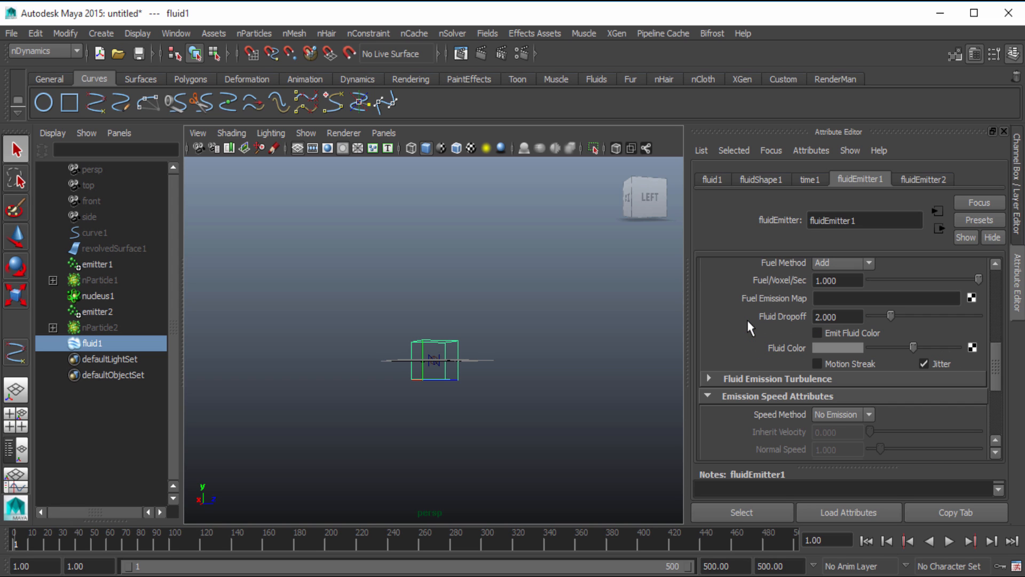
click(833, 316)
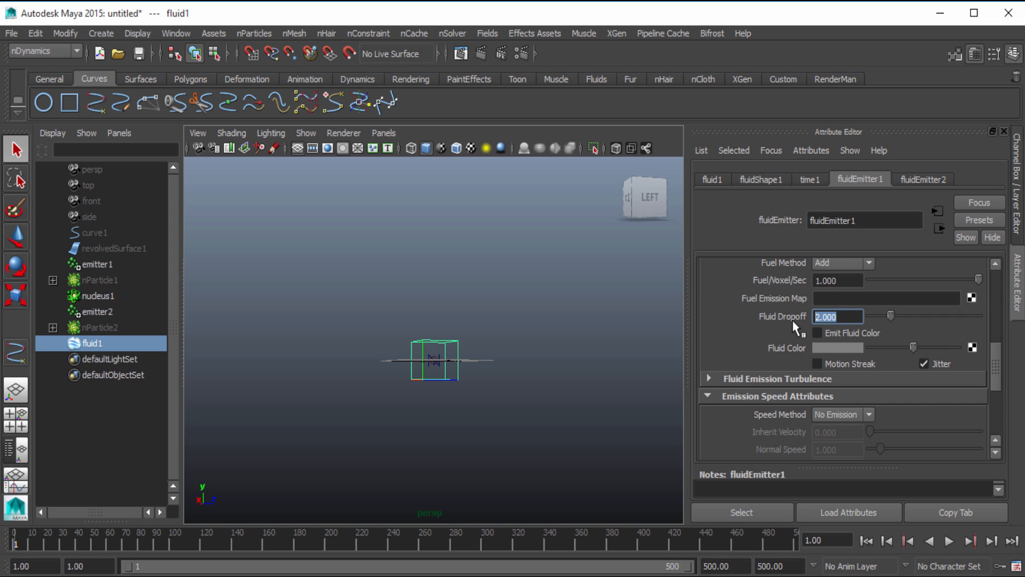
text(1)
key(Return)
Expand the Fluid Emission Turbulence settings of fluidEmitter1 and set Turbulence to 1
click(758, 378)
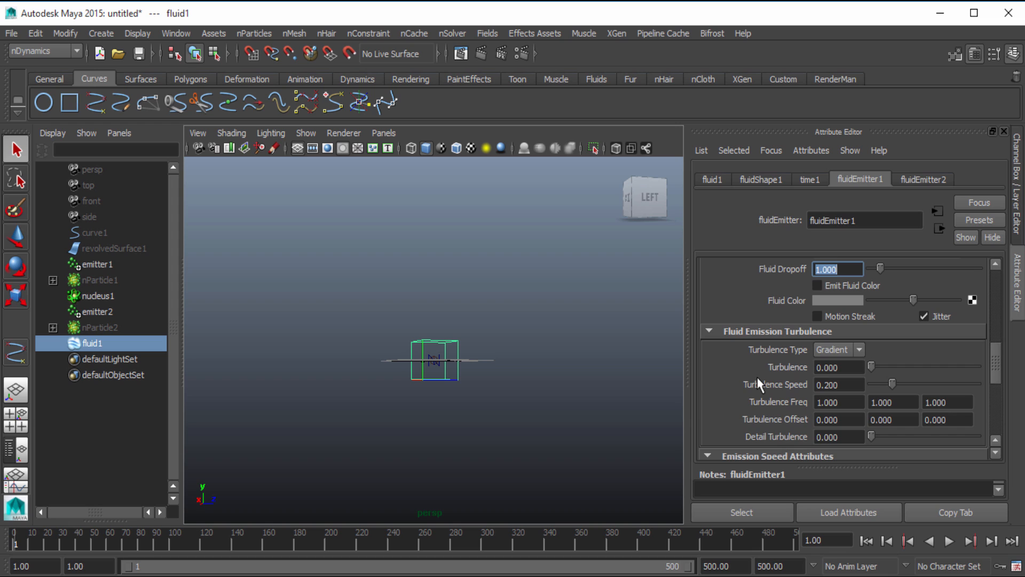
scroll(758, 383, down, 3)
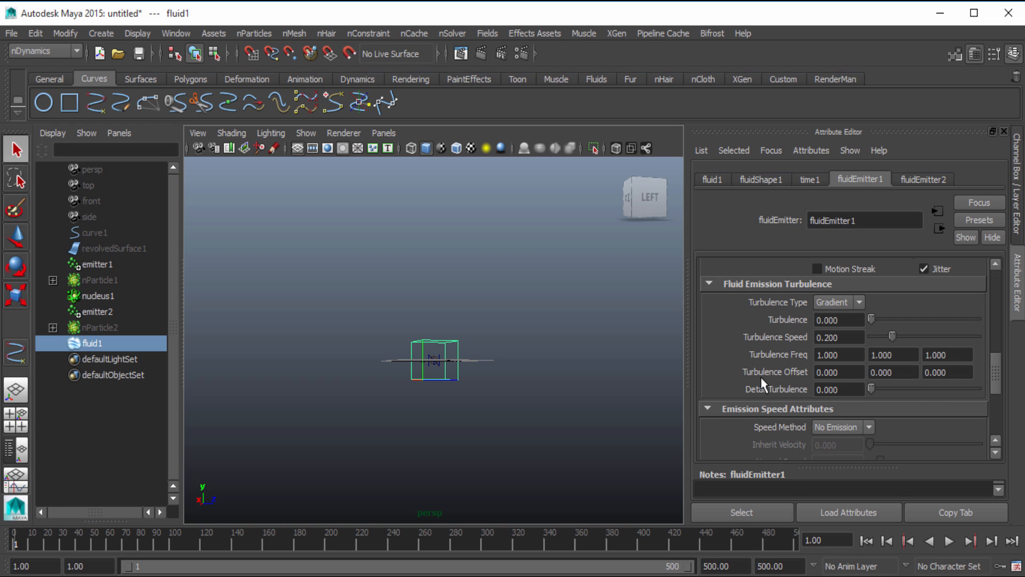
click(851, 323)
text(1)
key(Return)
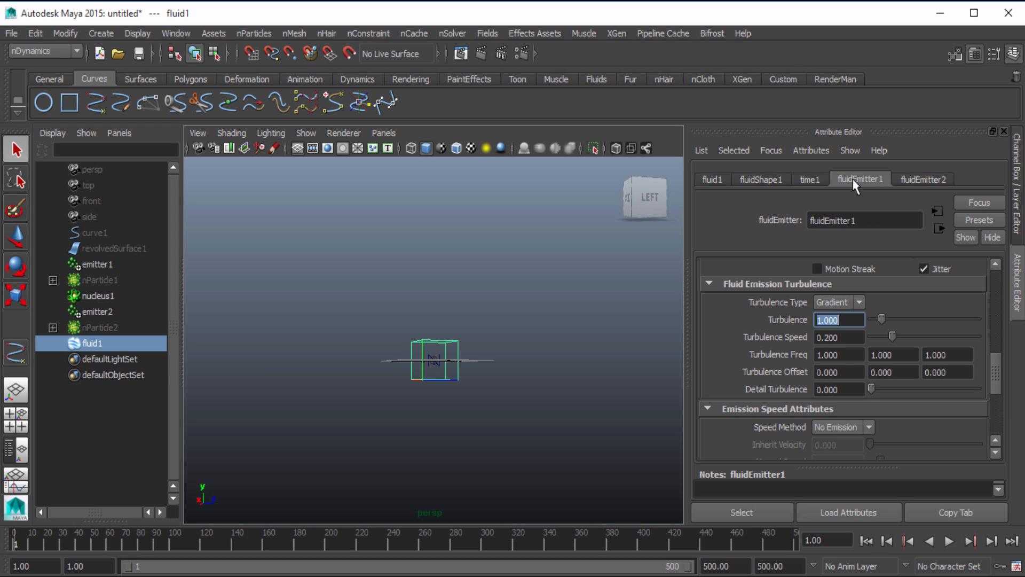
Compare the two fluid emitters' settings and set Density/Voxel/Sec of fluidEmitter2 to 30
click(919, 177)
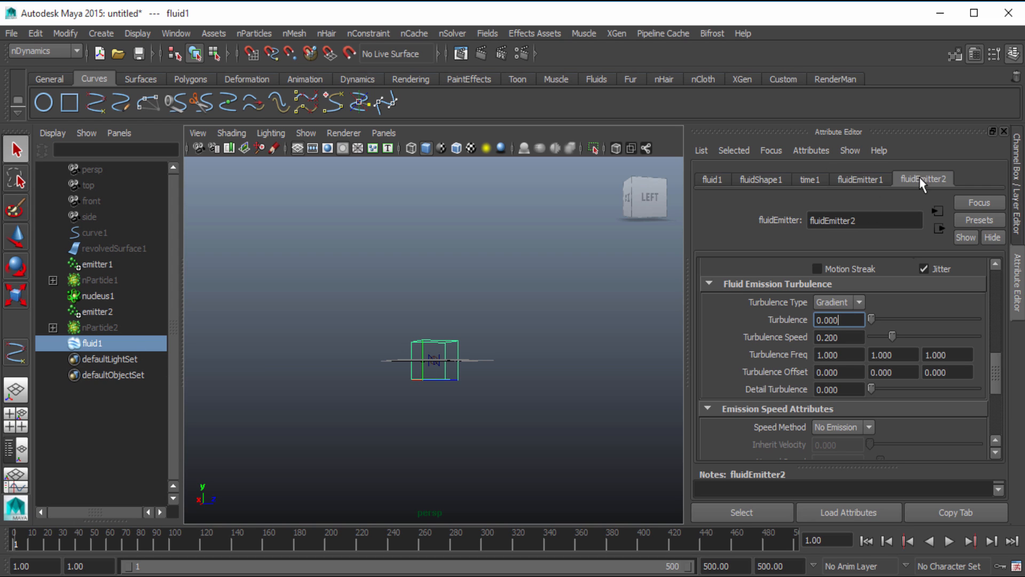
click(877, 177)
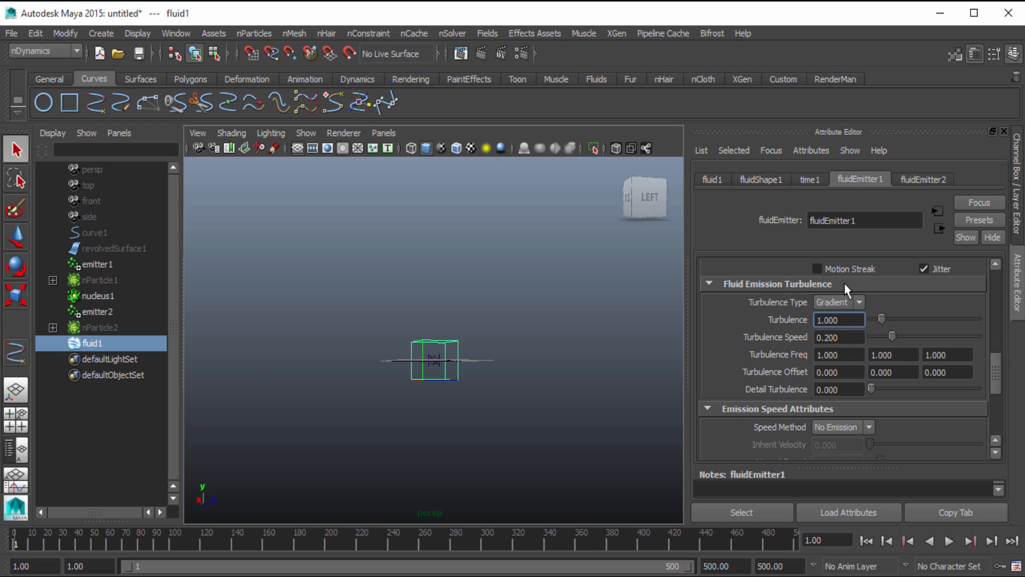
click(930, 177)
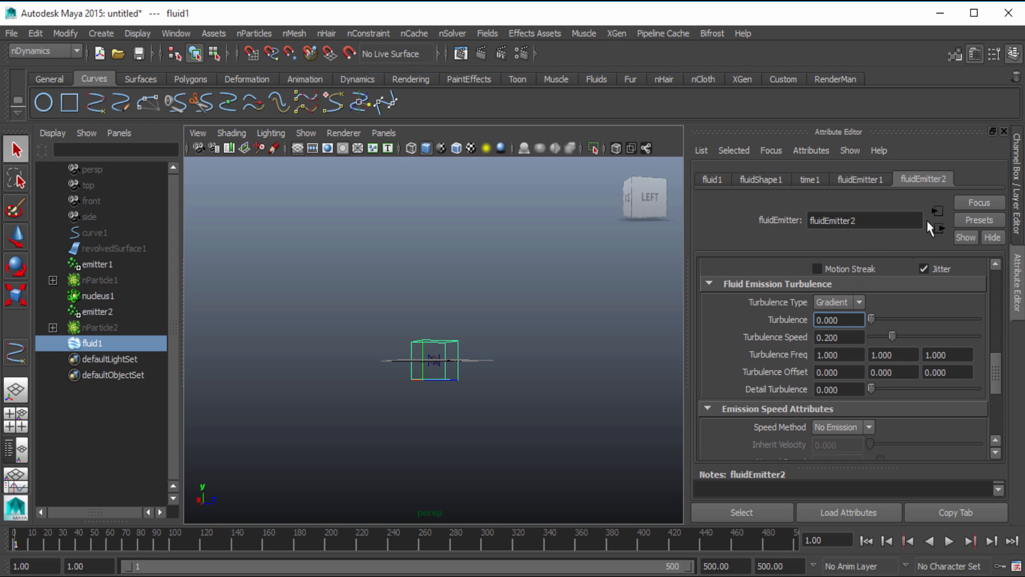
scroll(898, 331, up, 8)
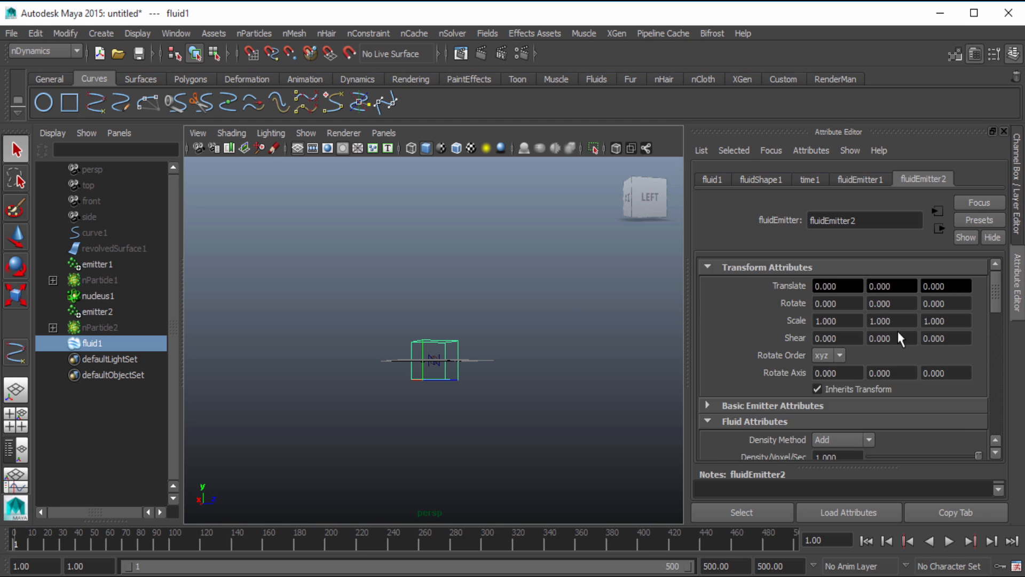
scroll(898, 331, down, 2)
scroll(898, 331, up, 3)
scroll(898, 331, down, 1)
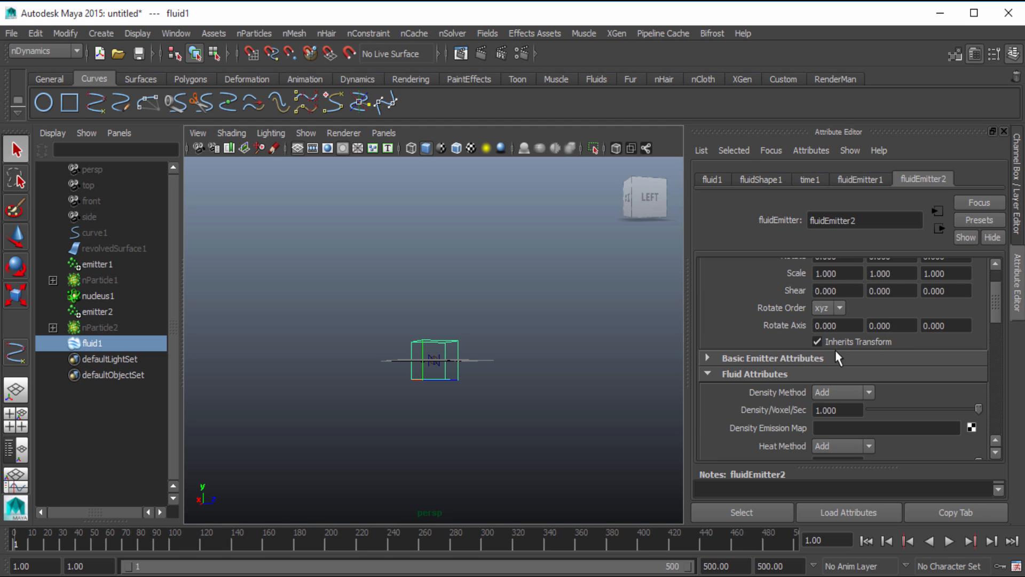
scroll(802, 357, down, 2)
double_click(836, 315)
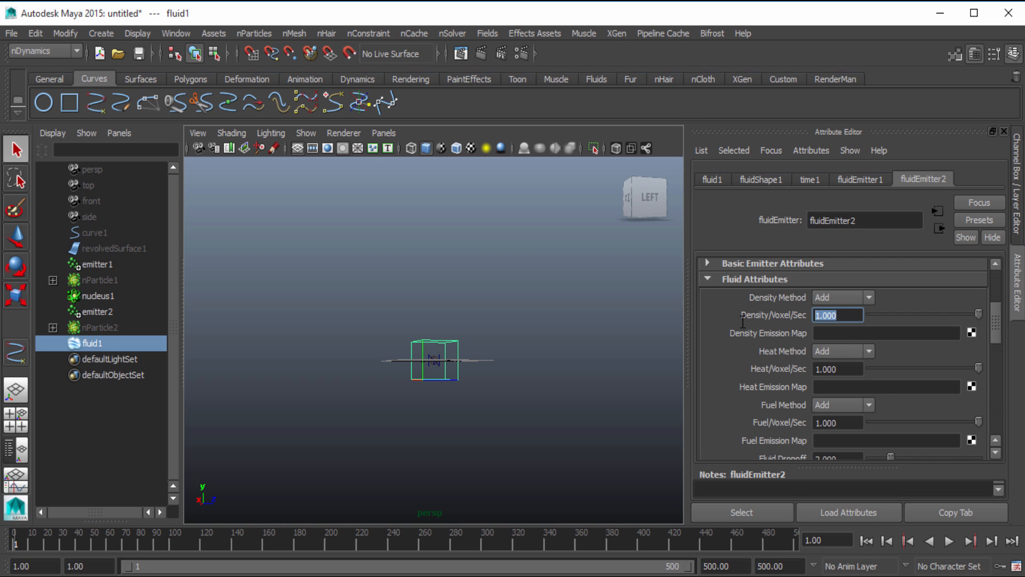
text(10)
key(Return)
Set Fluid Dropoff of fluidEmitter2 to 1
scroll(742, 327, down, 4)
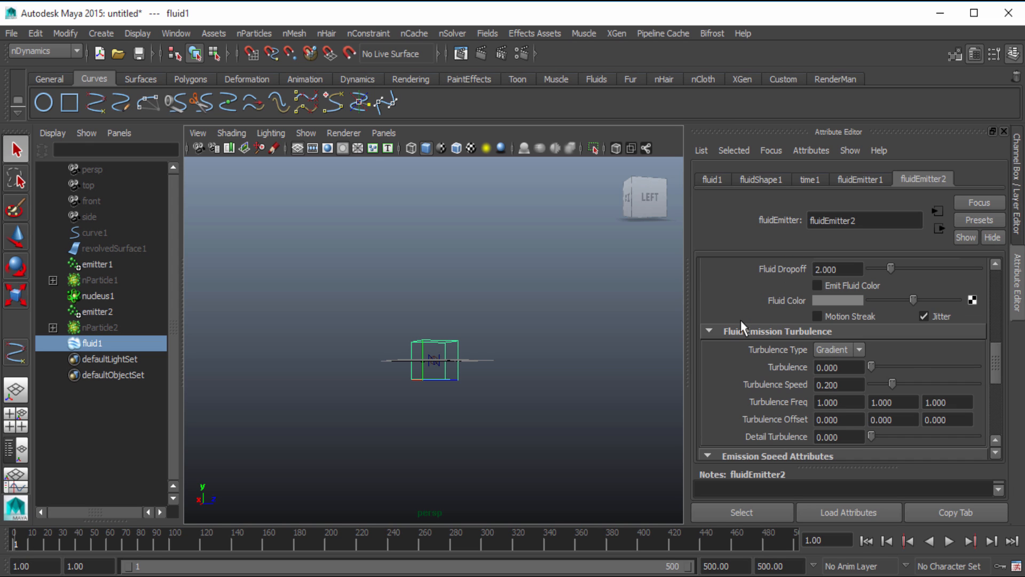
scroll(752, 360, up, 1)
drag(855, 317, 772, 323)
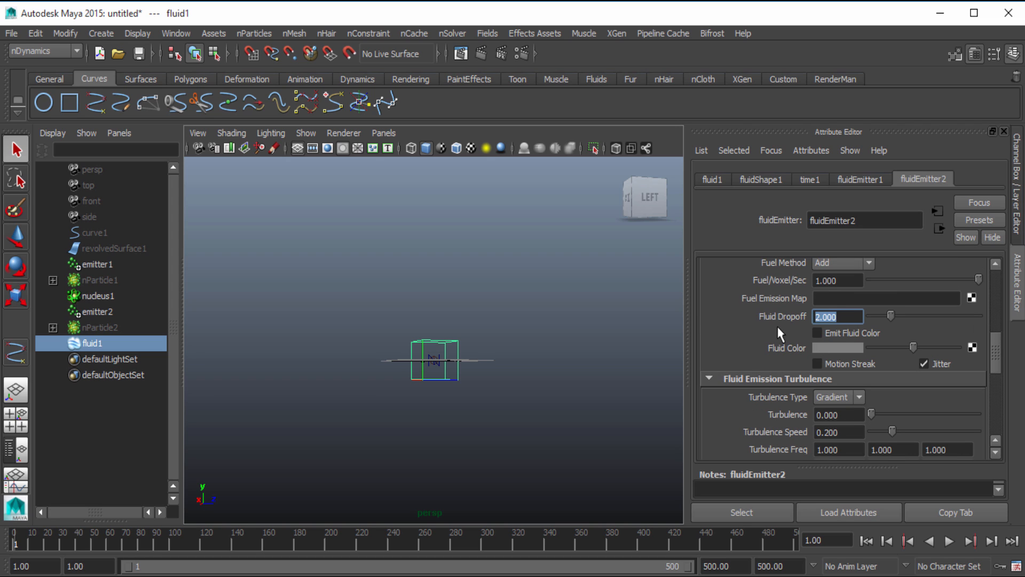
text(1)
key(Return)
Set Turbulence in the Fluid Emission Turbulence settings of fluidEmitter2 to 1
scroll(777, 328, down, 1)
drag(841, 370, 776, 376)
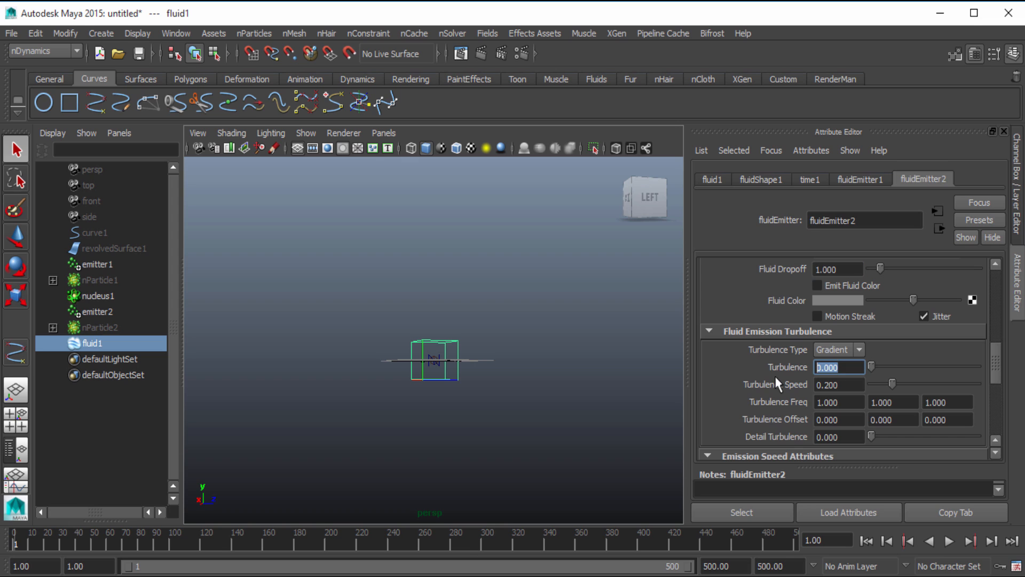
text(1)
key(Return)
Review the density, dropoff, turbulence and emission speed settings of fluidEmitter2
scroll(817, 355, down, 2)
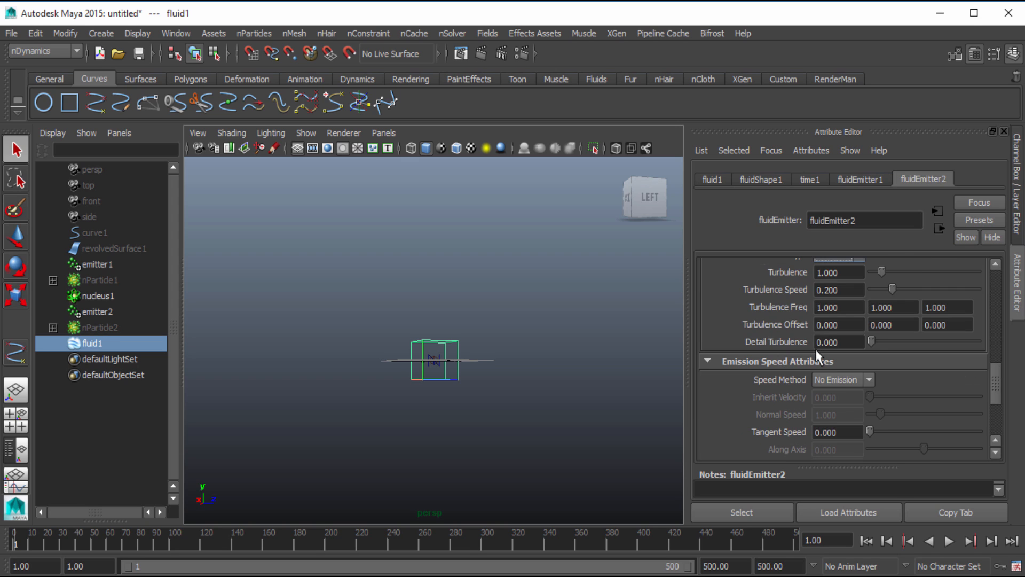
scroll(817, 354, down, 3)
scroll(816, 354, up, 5)
scroll(817, 353, down, 2)
scroll(817, 355, up, 1)
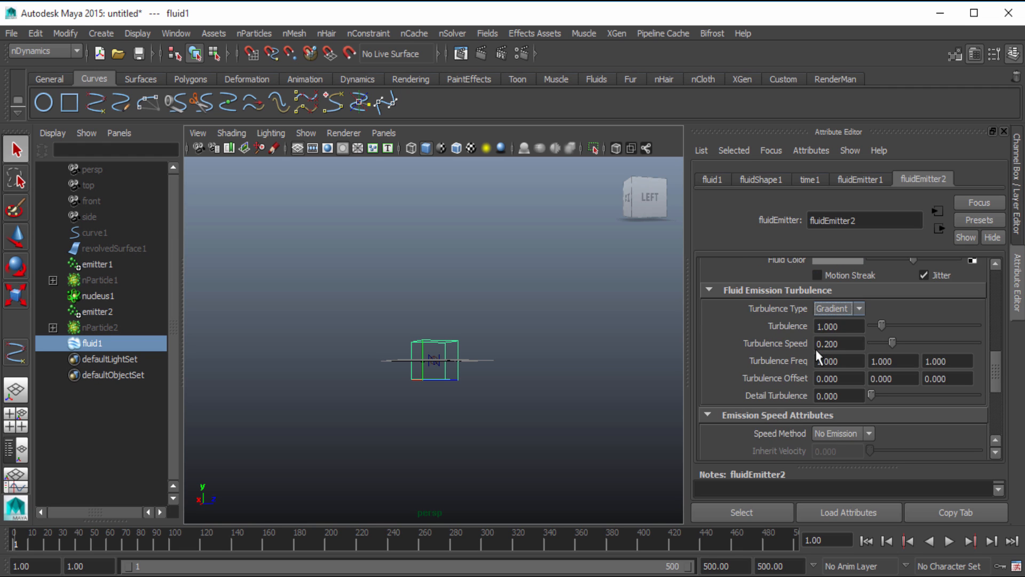
scroll(818, 357, up, 6)
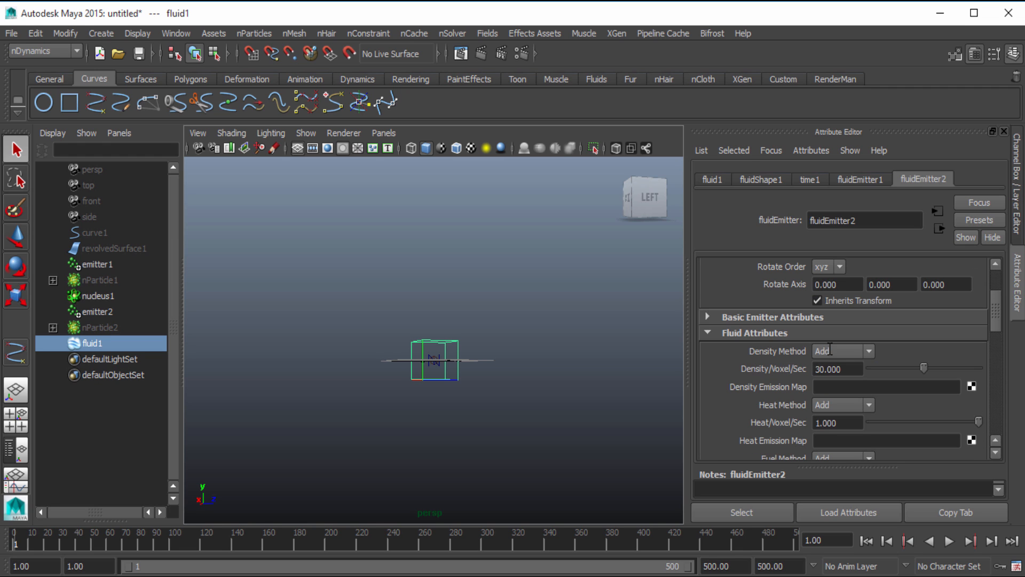
scroll(833, 331, up, 2)
scroll(814, 352, down, 2)
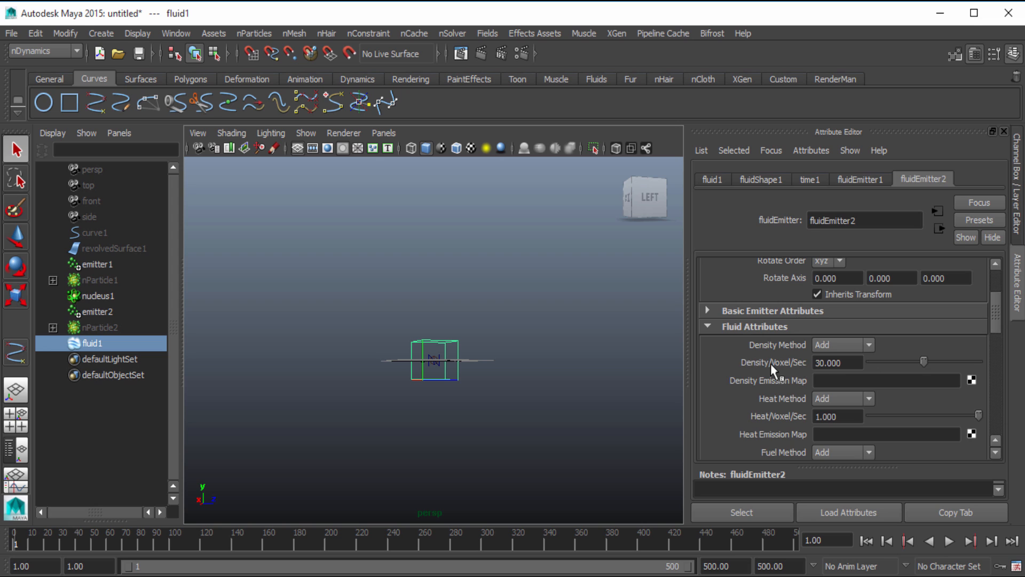
scroll(770, 363, down, 5)
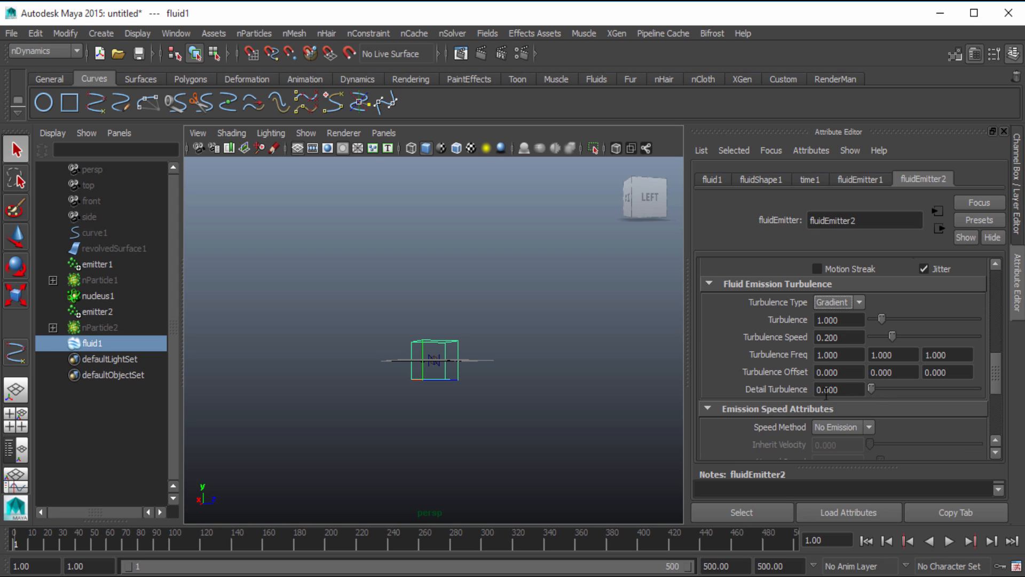
scroll(827, 347, down, 1)
scroll(827, 348, up, 3)
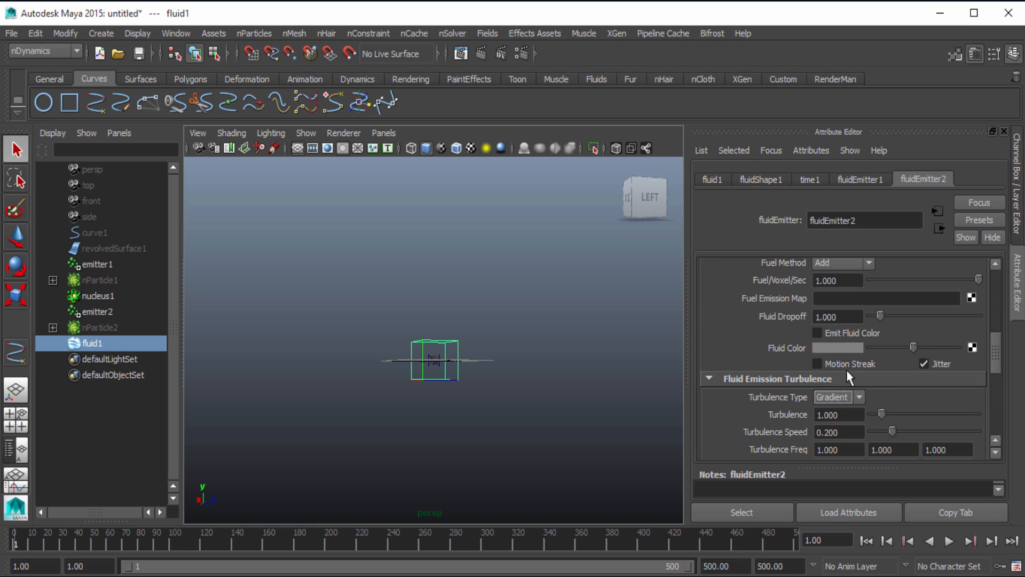
Play the fluid simulation to check the emitter changes, stop it and rewind to frame 1
click(949, 541)
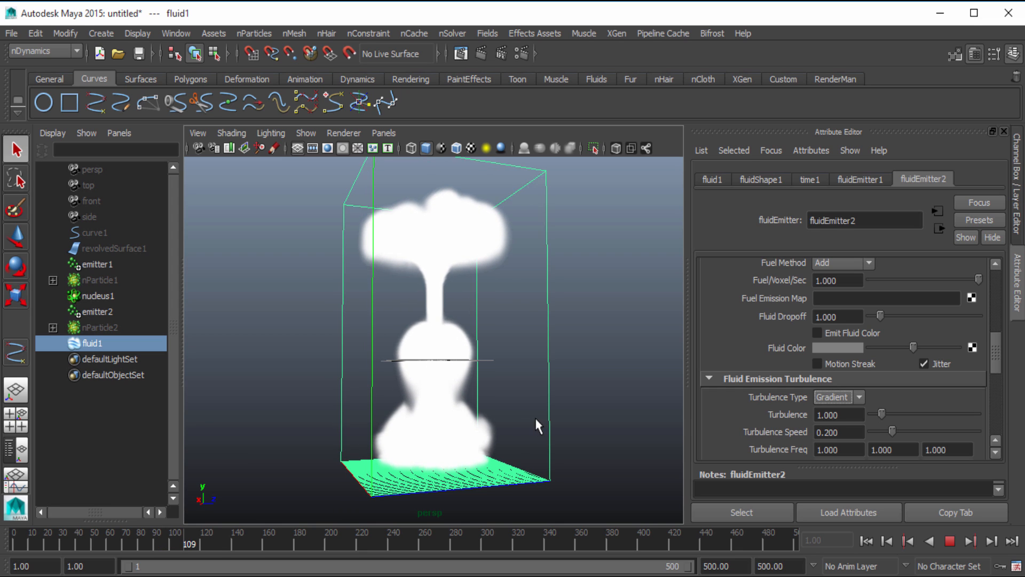
click(949, 541)
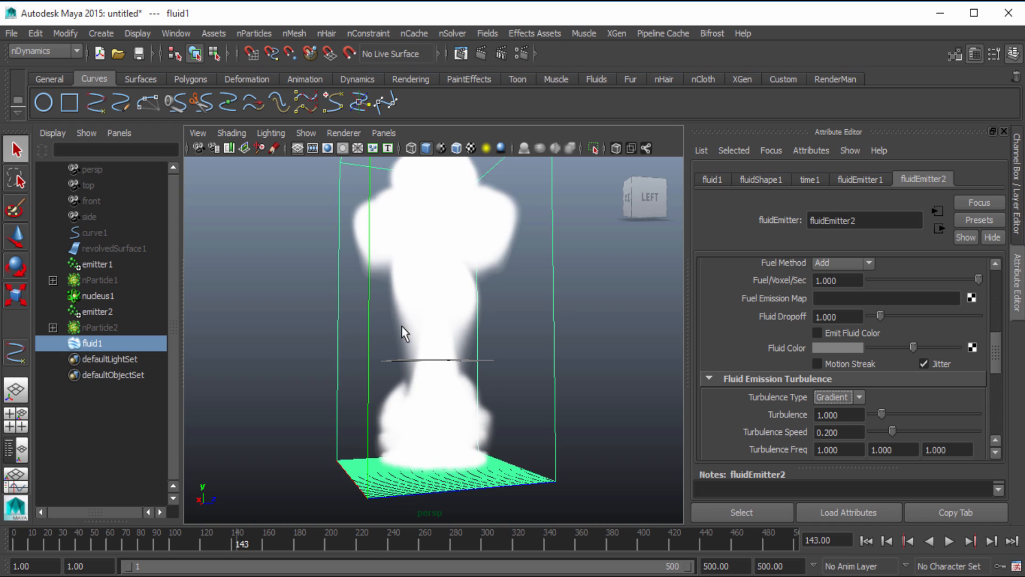
click(865, 541)
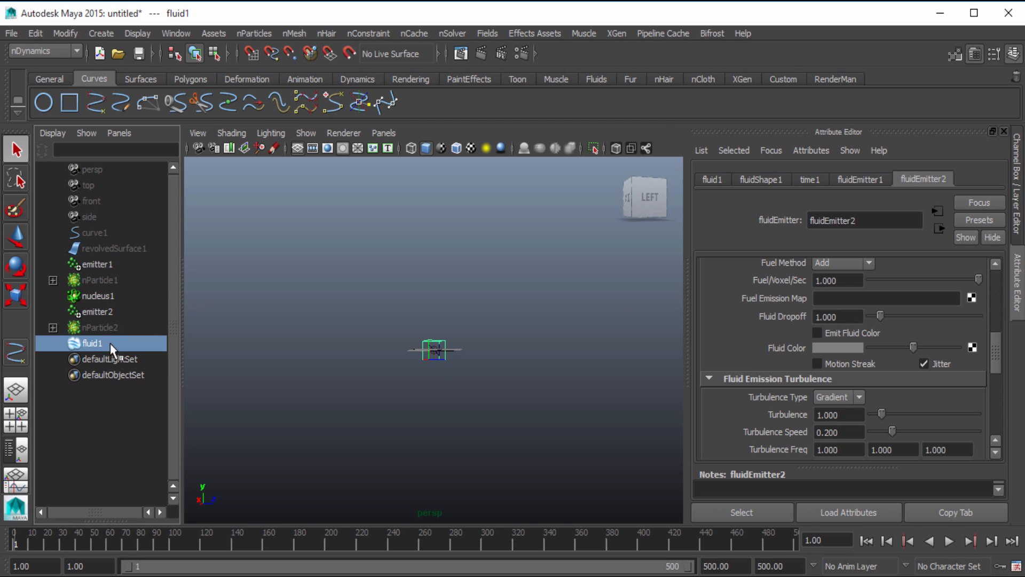
scroll(437, 374, up, 1)
scroll(437, 373, up, 2)
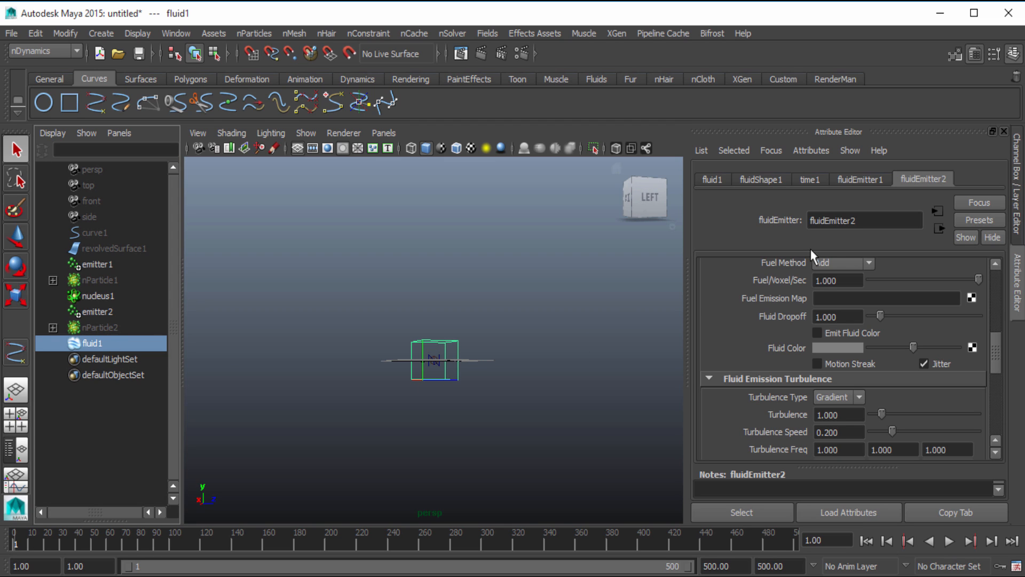
Set Rotate X of the fluid1 container to 90
click(1018, 229)
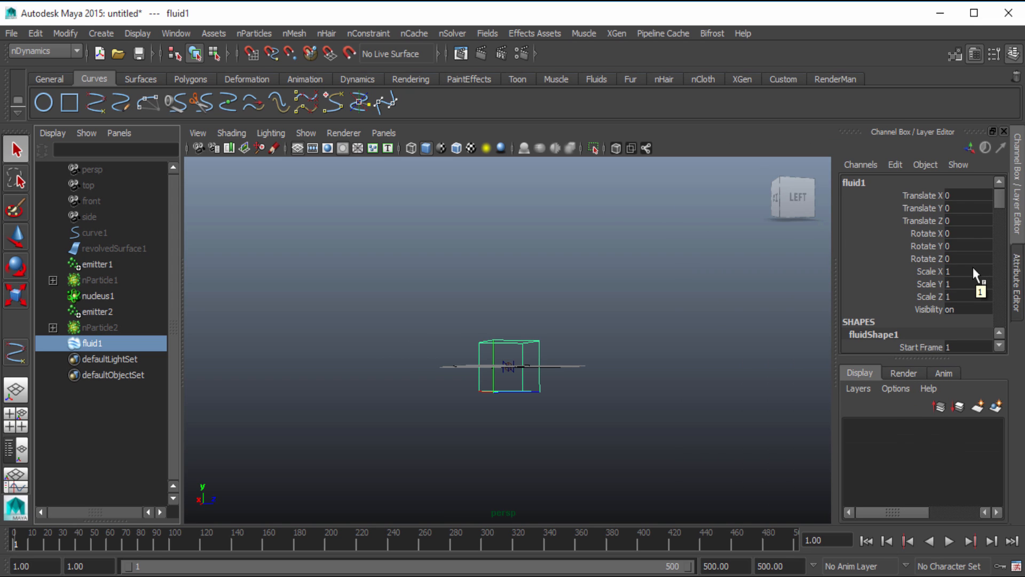
click(969, 233)
text(90)
key(Return)
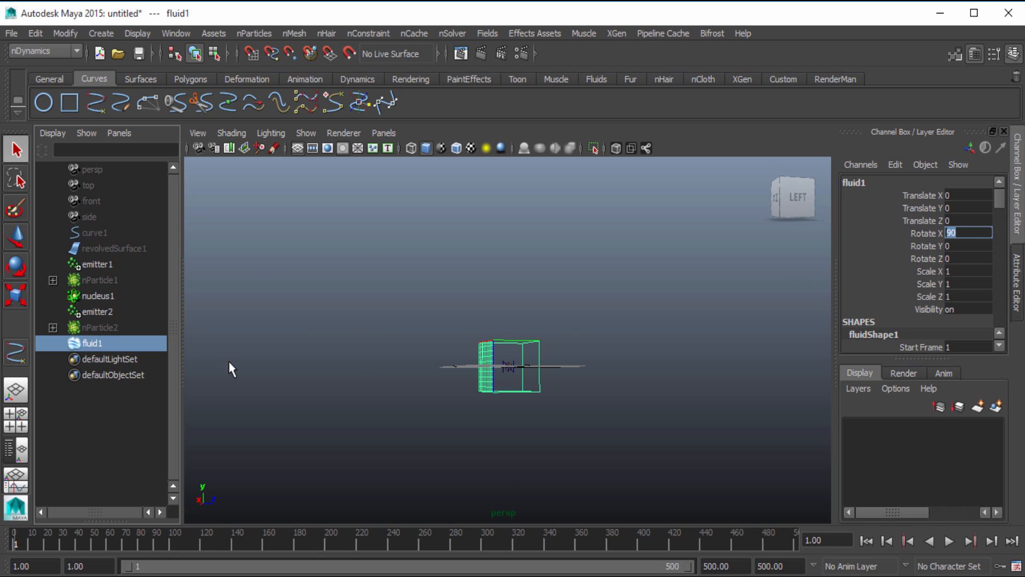
Set Auto Resize Margin of fluidShape1 to 3
click(1017, 283)
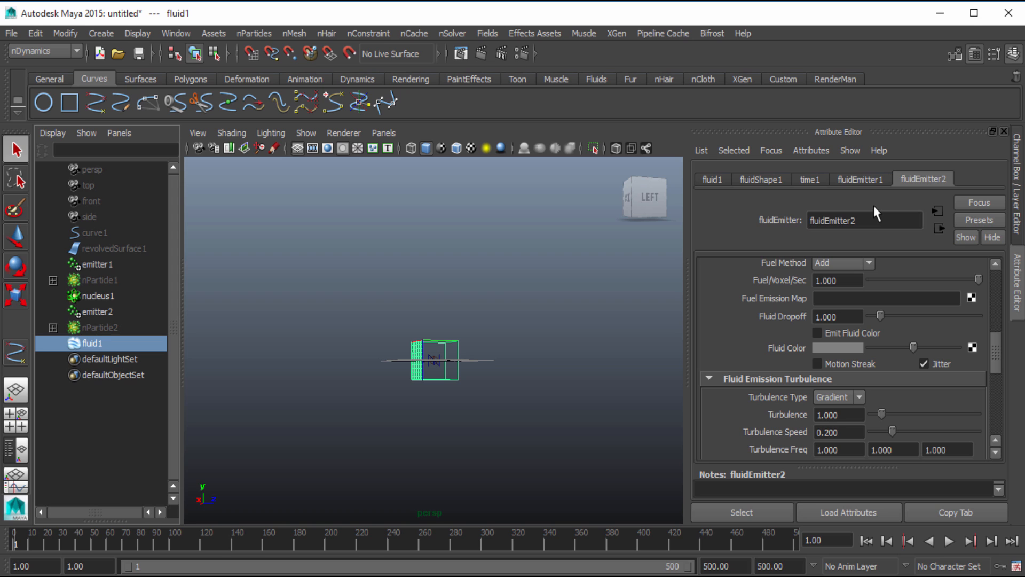
click(769, 180)
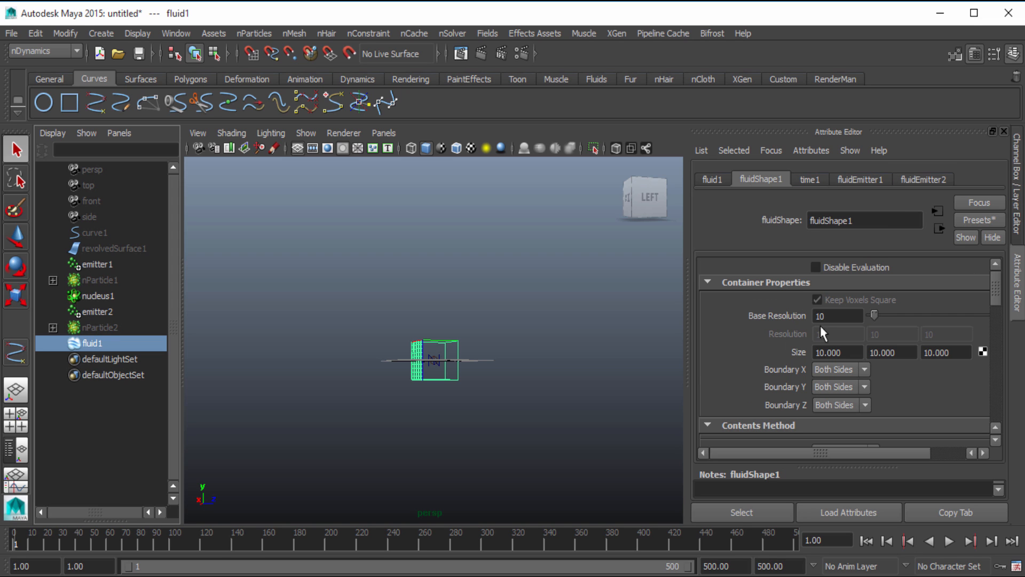
scroll(799, 361, down, 10)
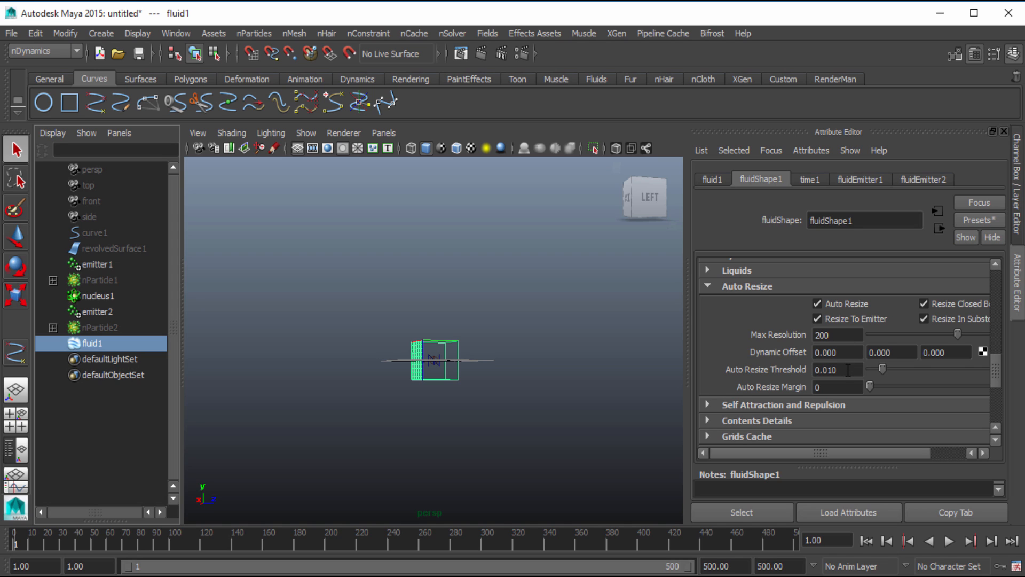
click(847, 387)
text(3)
key(Return)
Expand the Density settings under Contents Details of fluidShape1 and set Density Scale to 1
scroll(787, 375, down, 3)
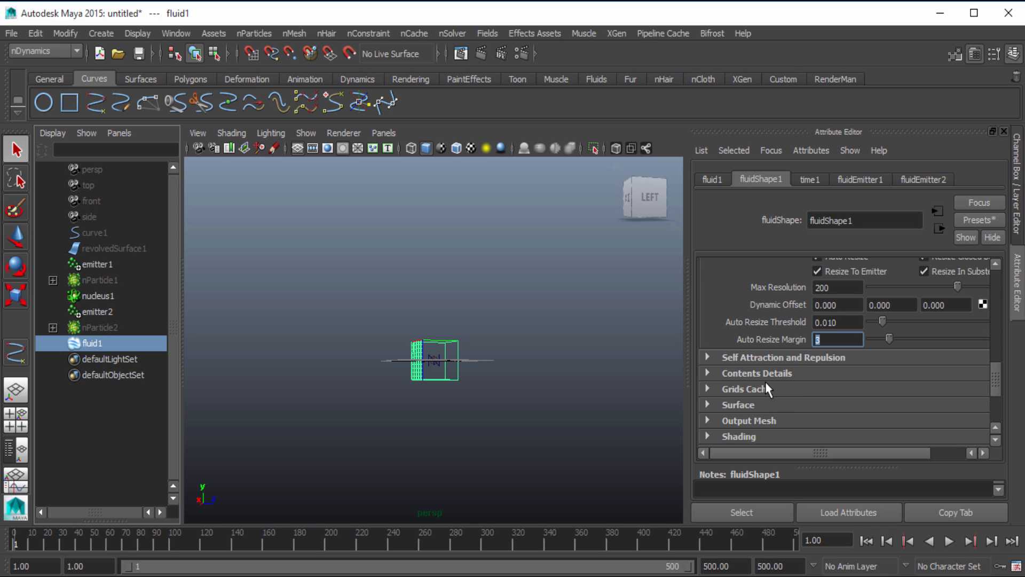
click(765, 375)
scroll(773, 383, down, 3)
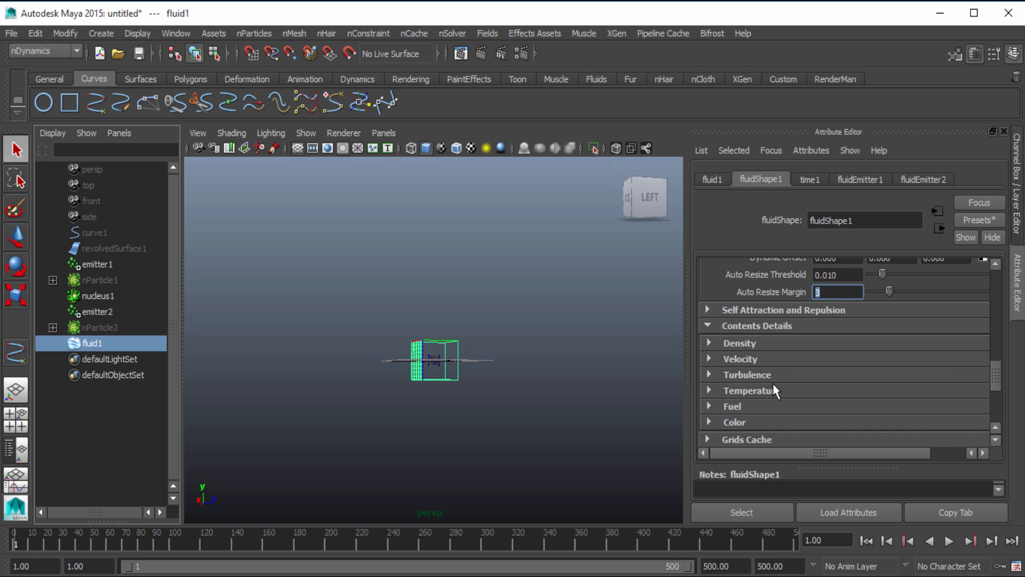
click(749, 343)
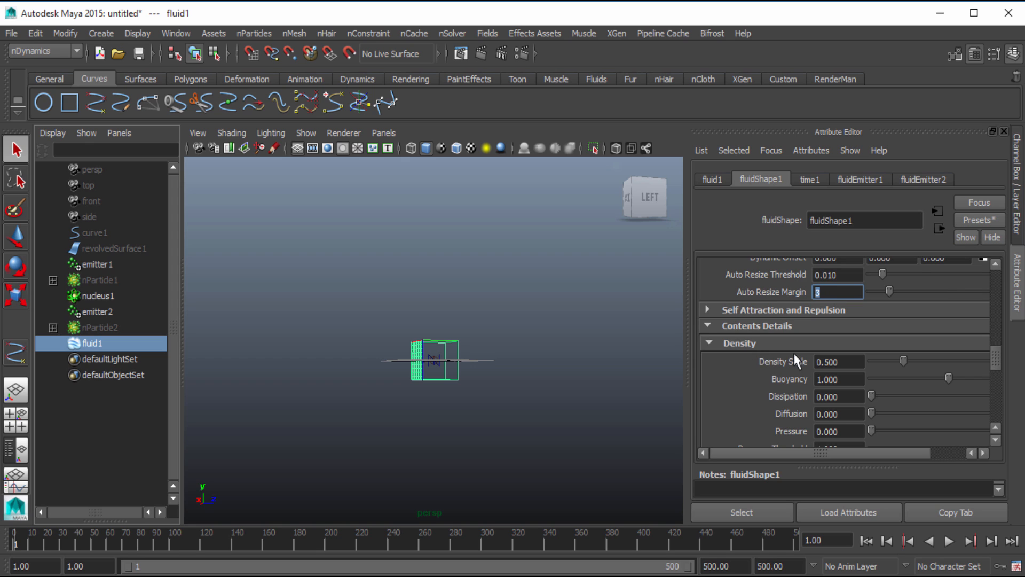
scroll(760, 380, down, 3)
scroll(761, 376, down, 3)
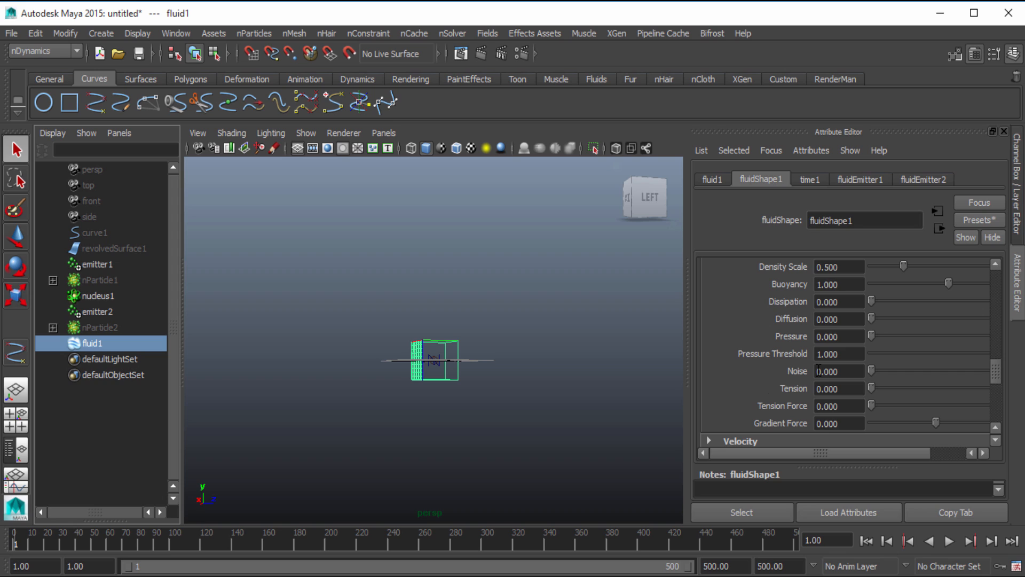
click(853, 270)
drag(852, 273, 758, 272)
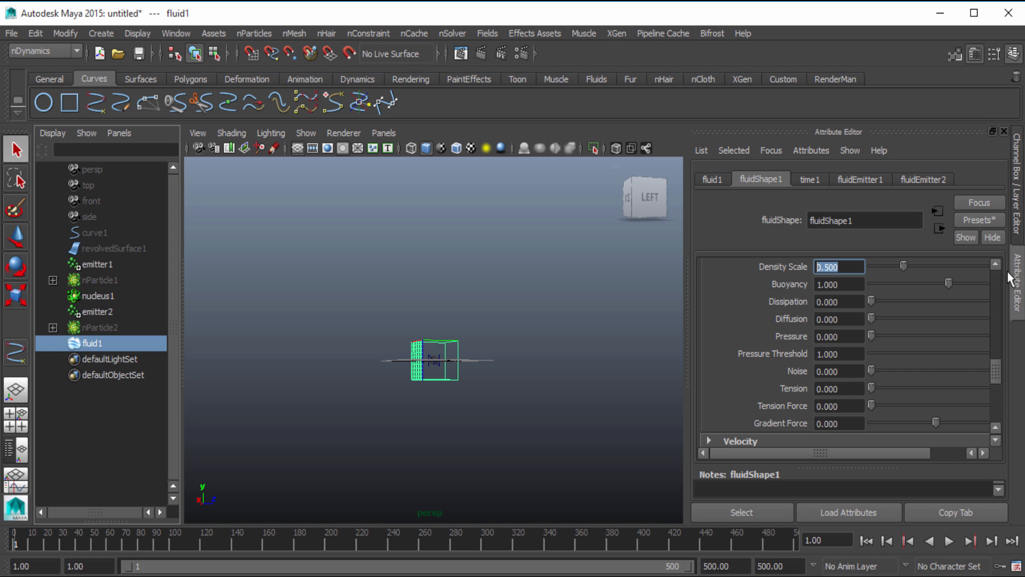
text(1)
key(Return)
Set the density Buoyancy of fluidShape1 to 0 and Dissipation to 10
drag(857, 286, 739, 297)
text(0)
key(Return)
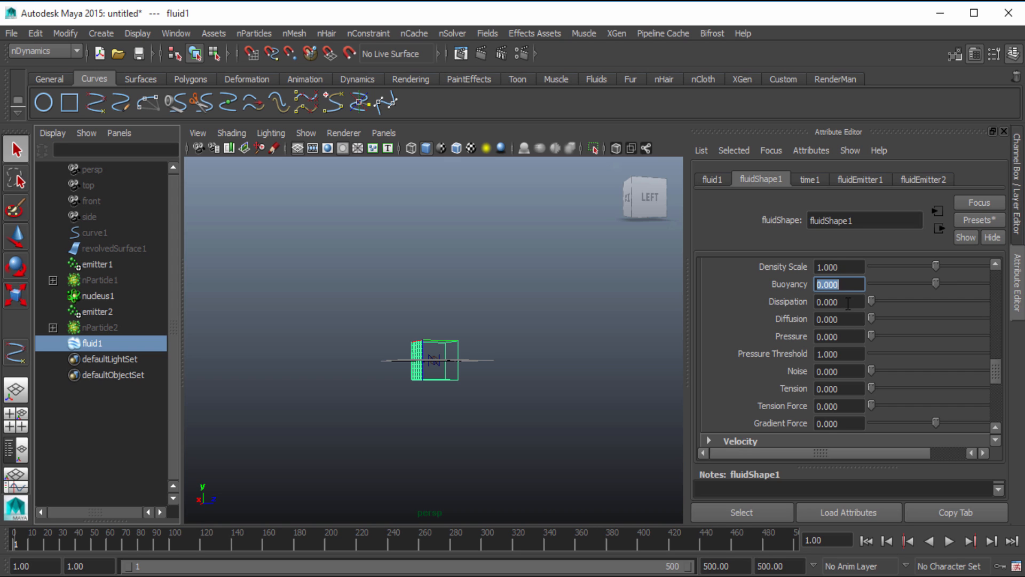
drag(848, 303, 778, 315)
text(10)
key(Return)
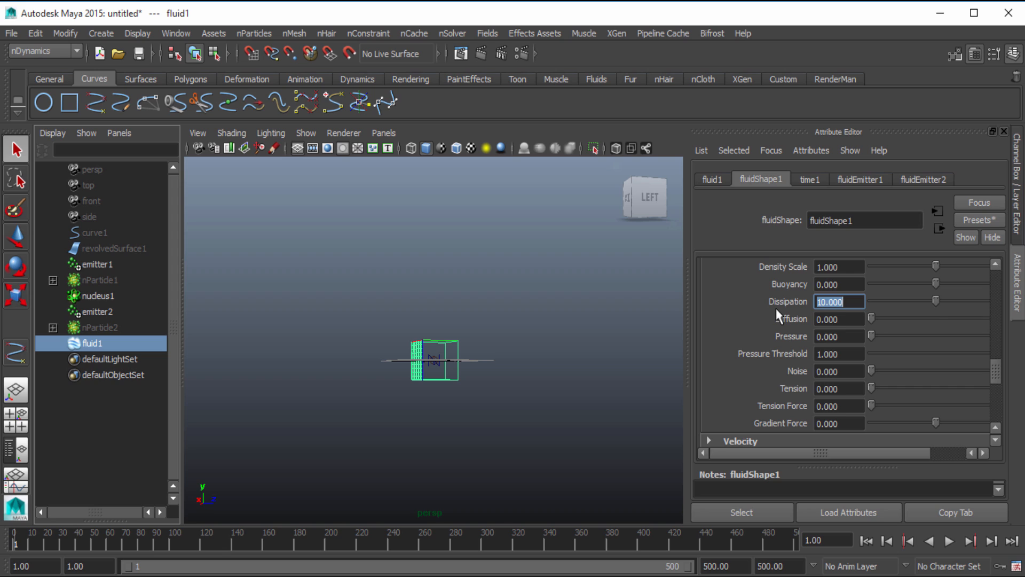
scroll(777, 316, up, 3)
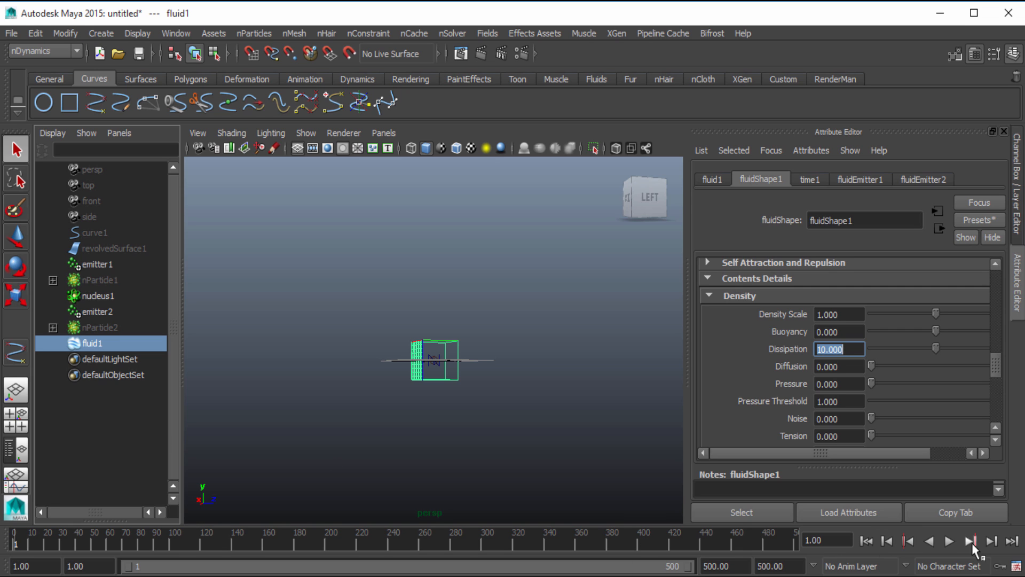
Play the fluid simulation, examine the emitted column and its container from several angles, and return to the first frame
click(950, 541)
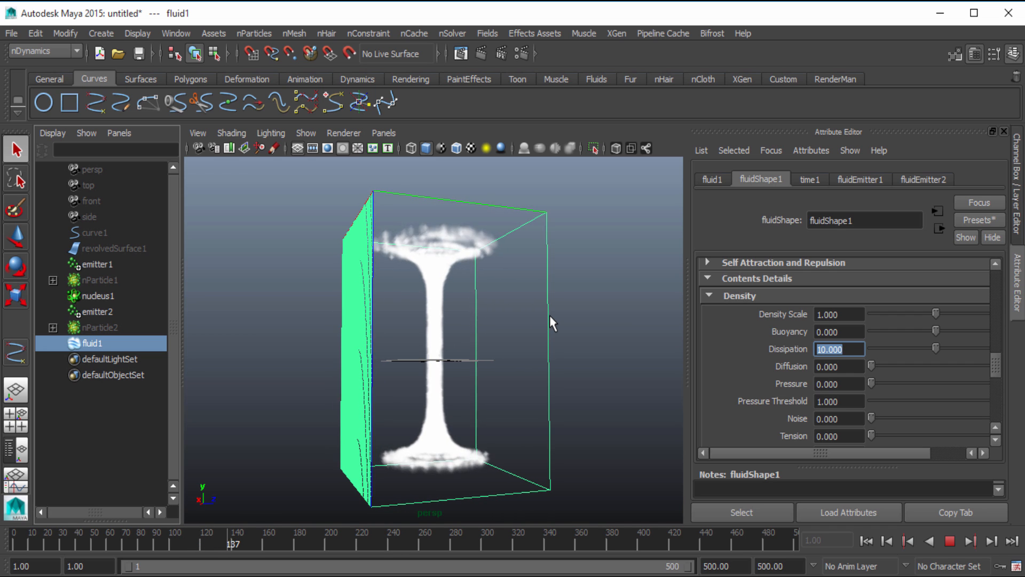
alt+drag(588, 309, 566, 304)
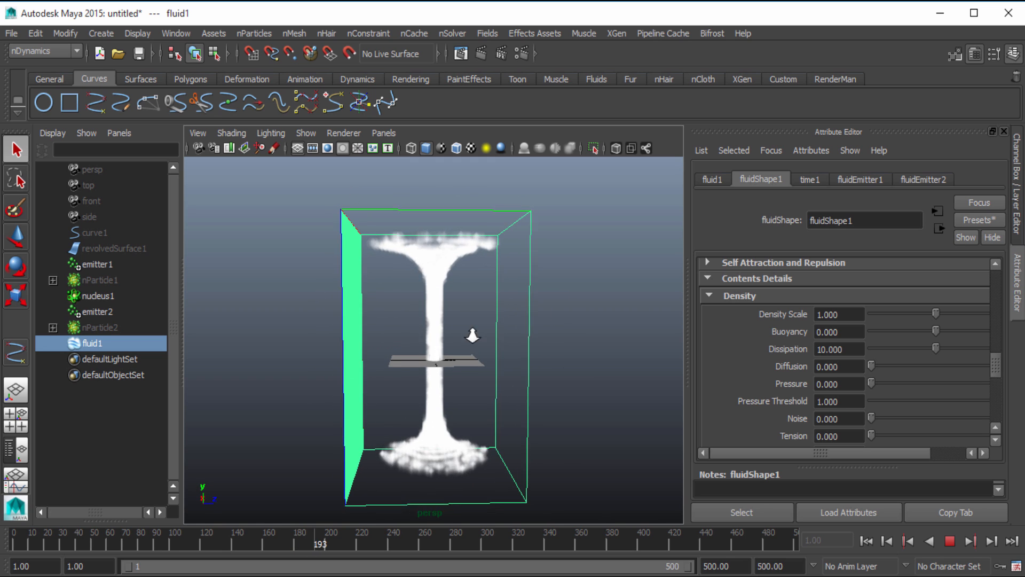
scroll(474, 336, up, 2)
alt+drag(489, 347, 522, 355)
alt+right_drag(523, 354, 453, 389)
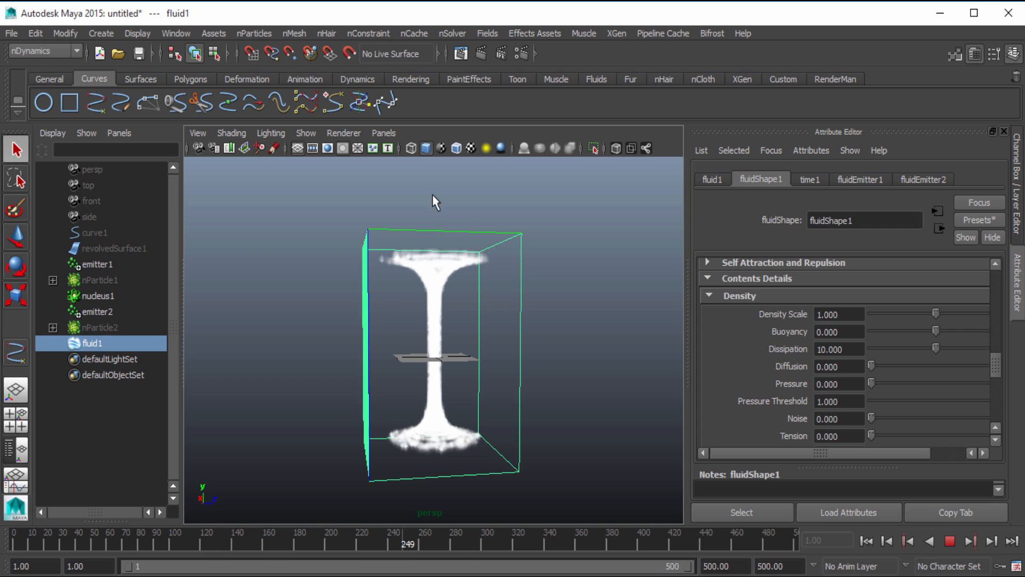
mouse_move(442, 393)
alt+mouse_down()
mouse_move(505, 407)
mouse_move(534, 398)
mouse_move(450, 404)
alt+mouse_up()
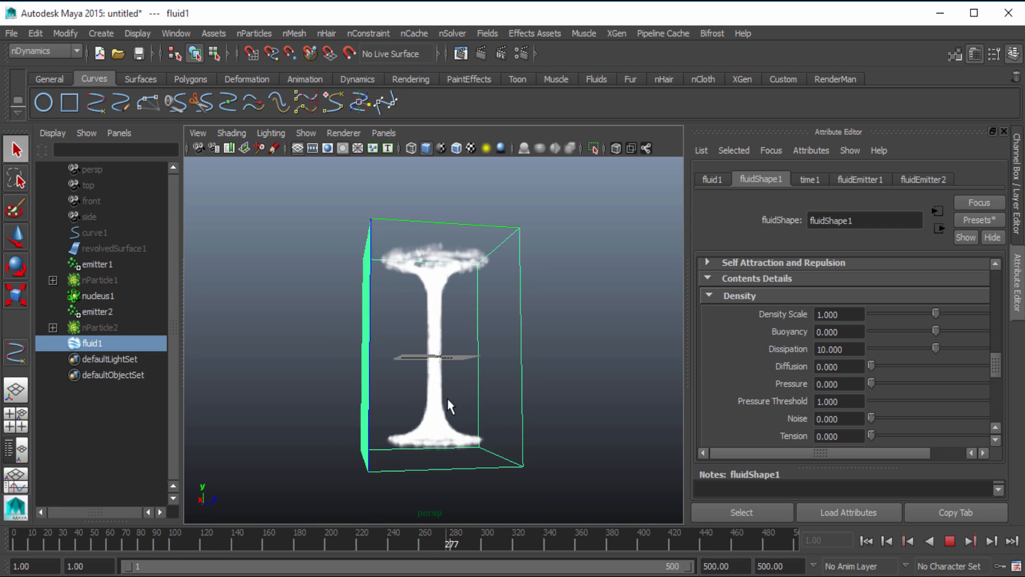
alt+right_drag(451, 405, 498, 402)
alt+drag(498, 401, 529, 413)
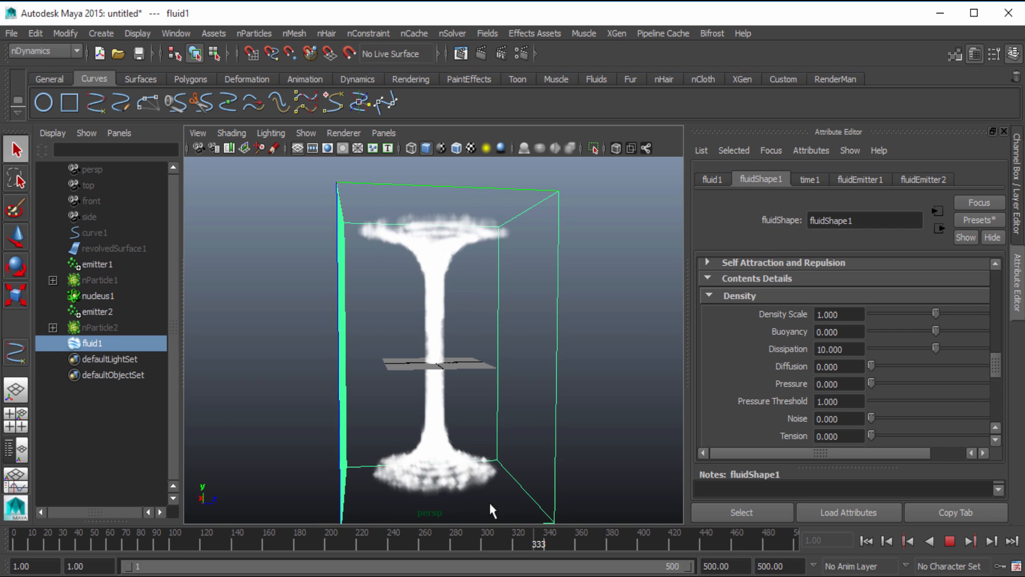
click(866, 541)
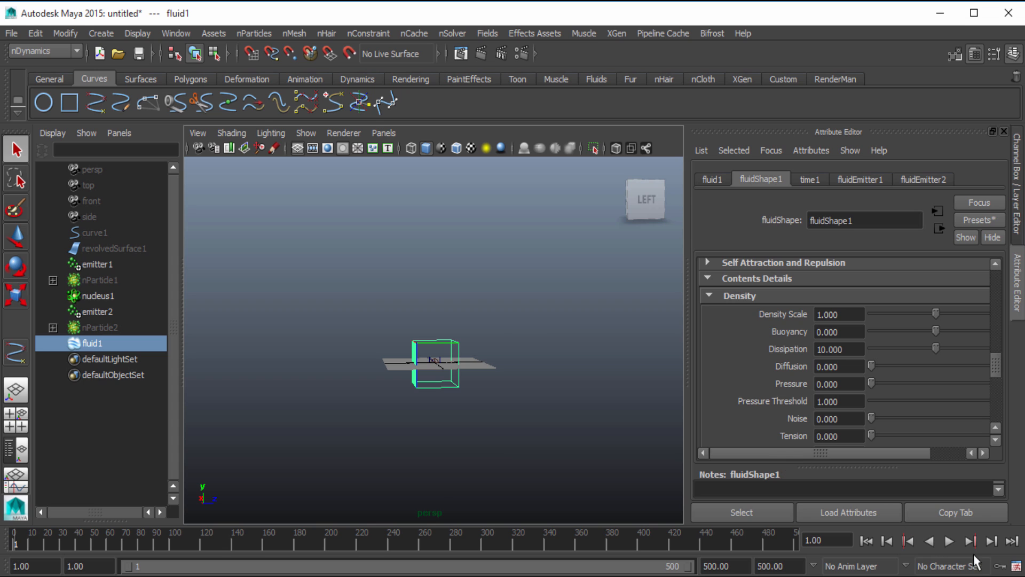
Replay only the opening frames of the fluid simulation, stop it, and rewind to frame 1
click(949, 541)
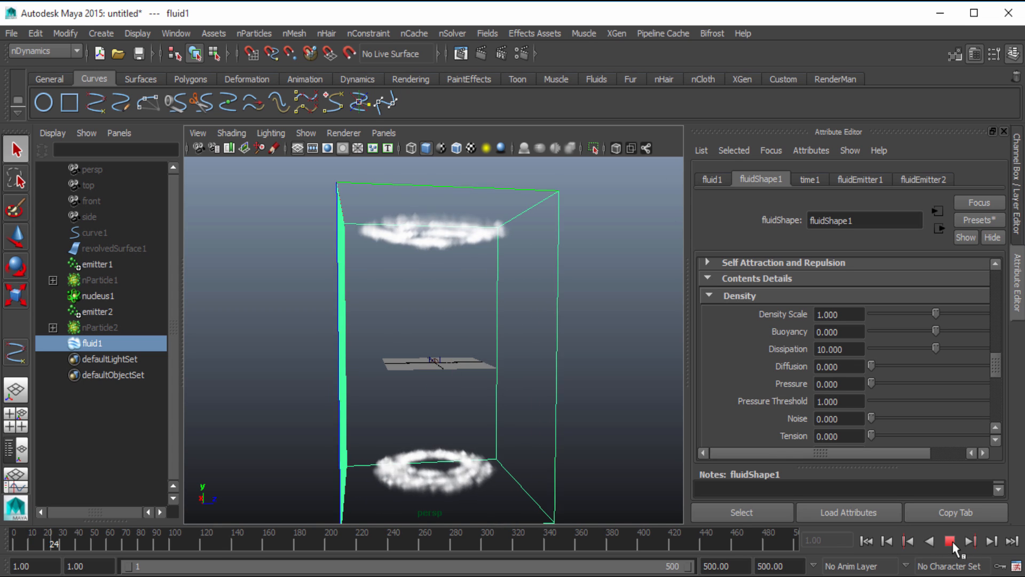
click(950, 541)
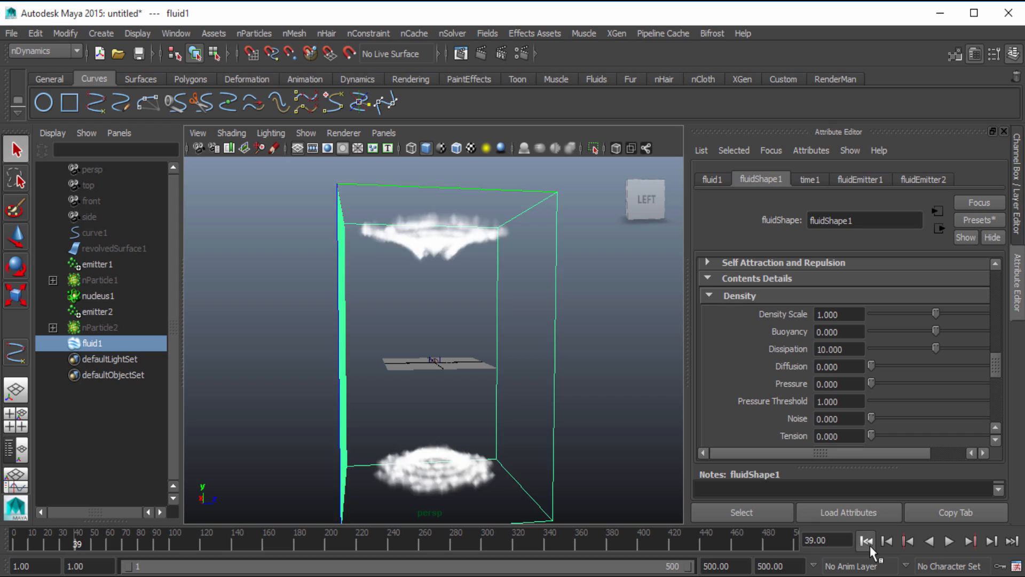
click(866, 540)
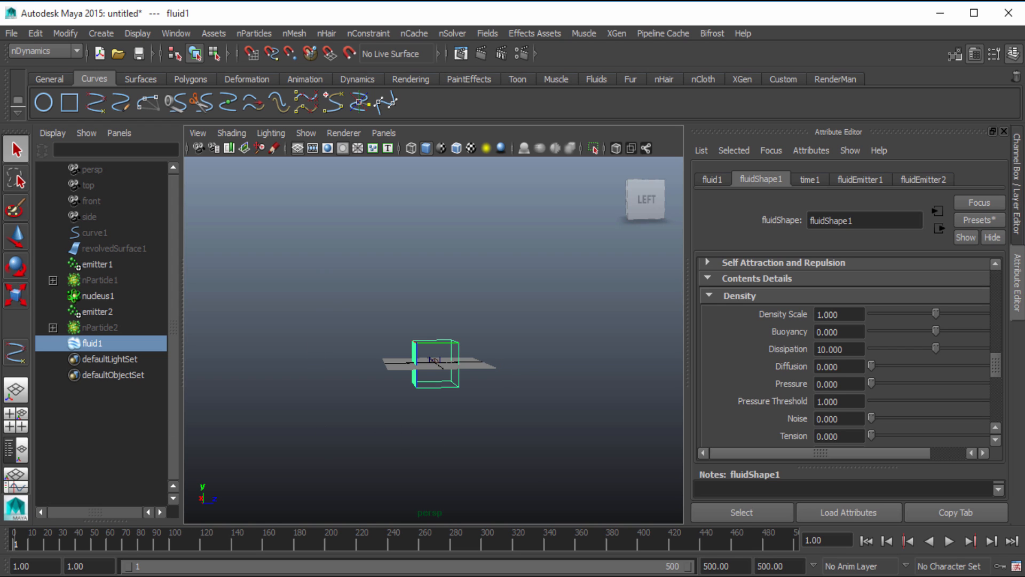
Delete the nCaches of nParticle1 and nParticle2 together
click(107, 344)
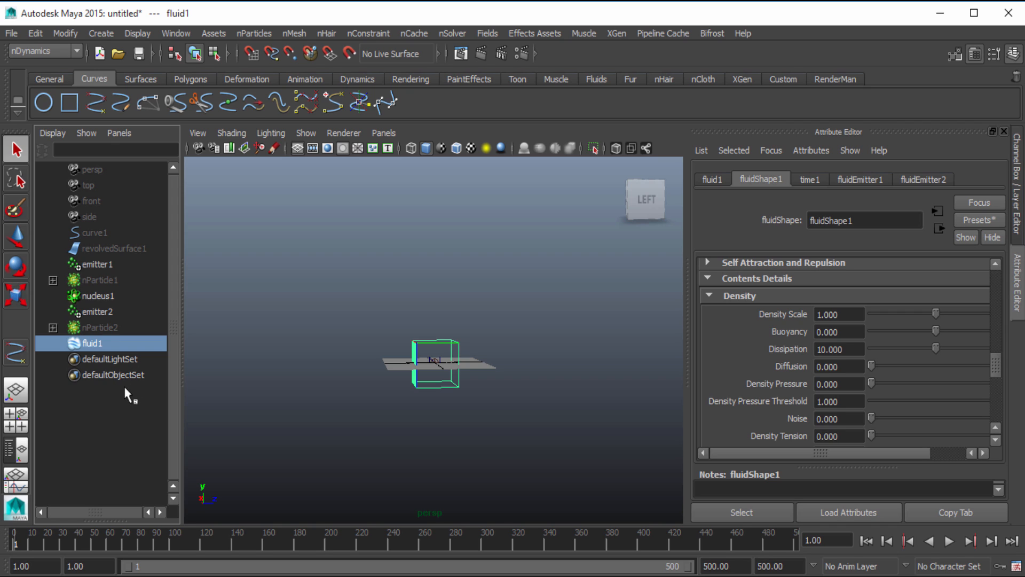
scroll(426, 394, up, 5)
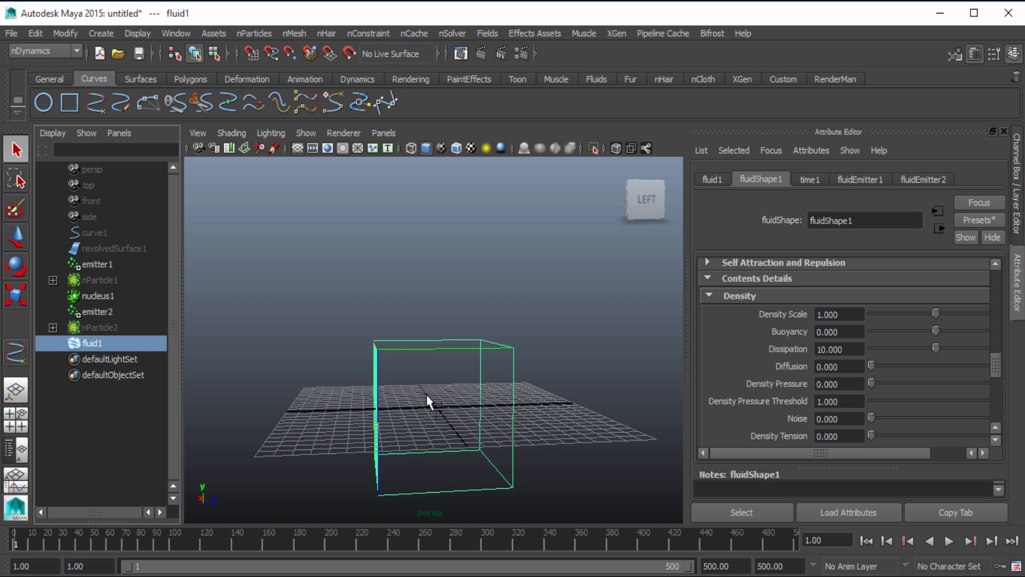
scroll(426, 394, down, 3)
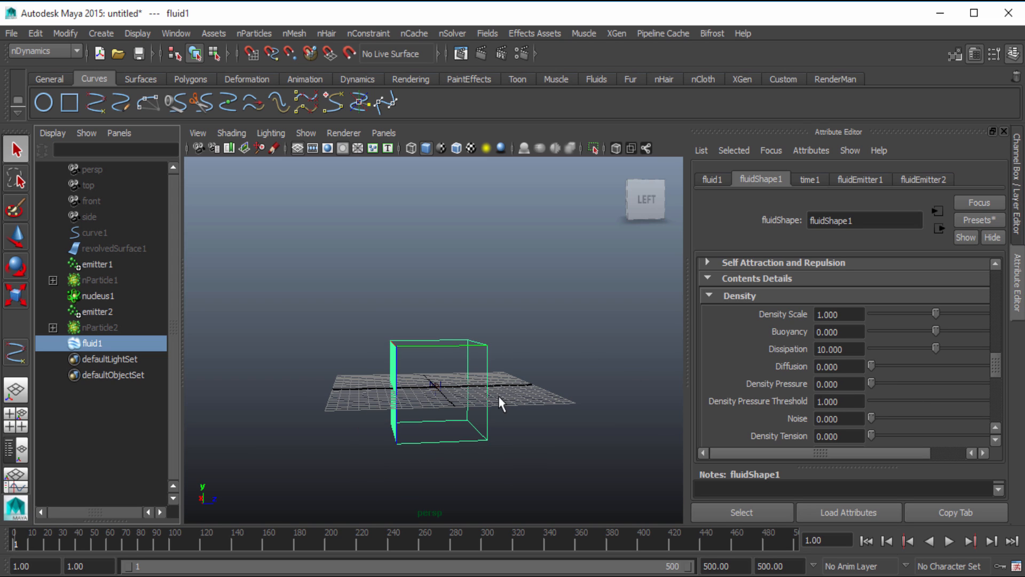
click(100, 327)
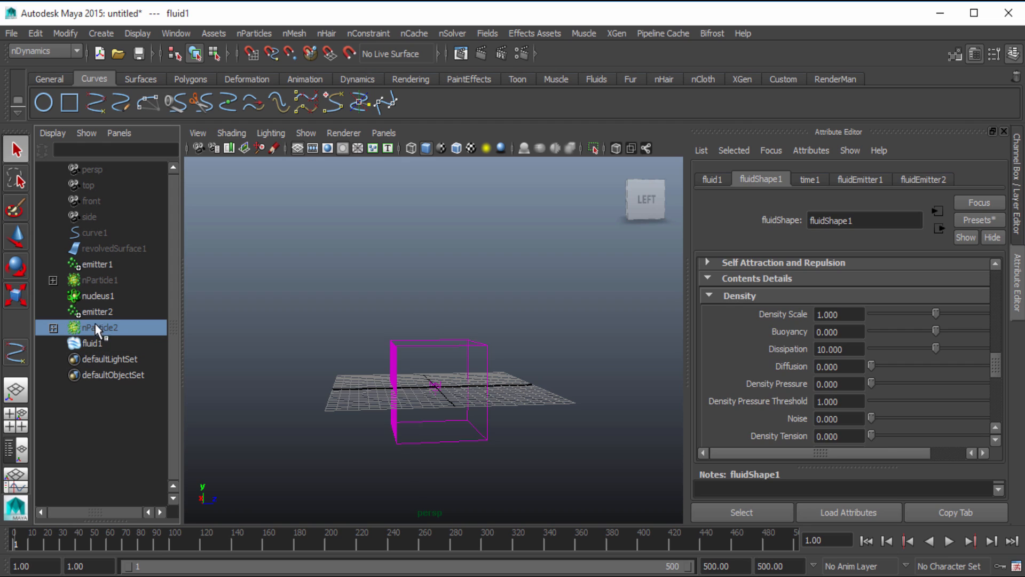
ctrl+click(111, 282)
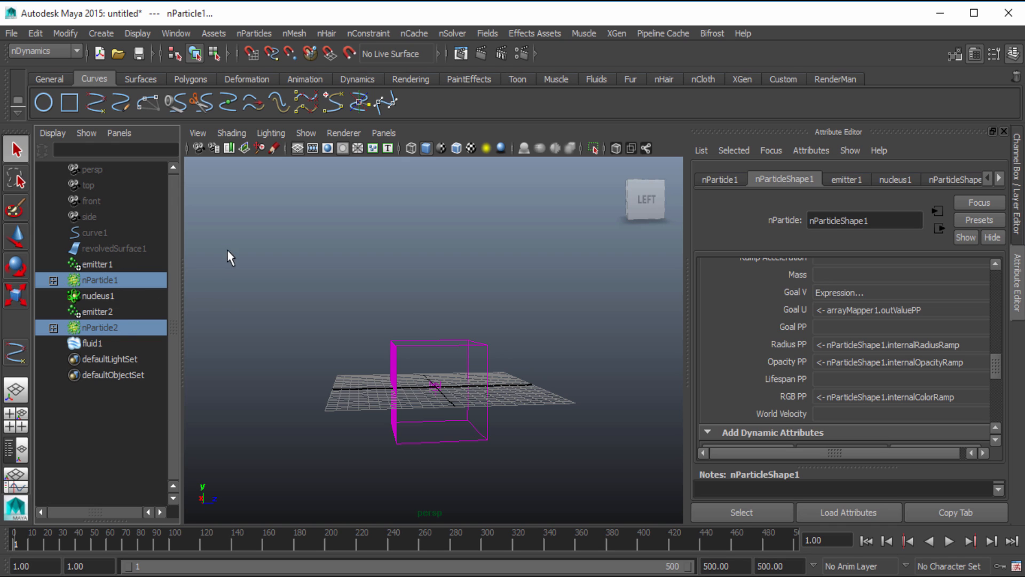
click(414, 33)
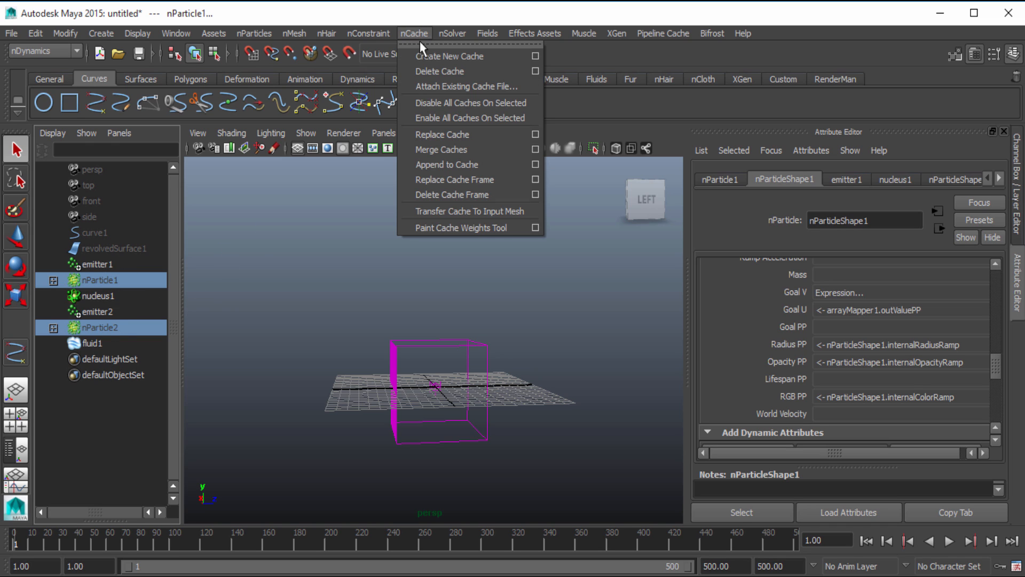
click(433, 73)
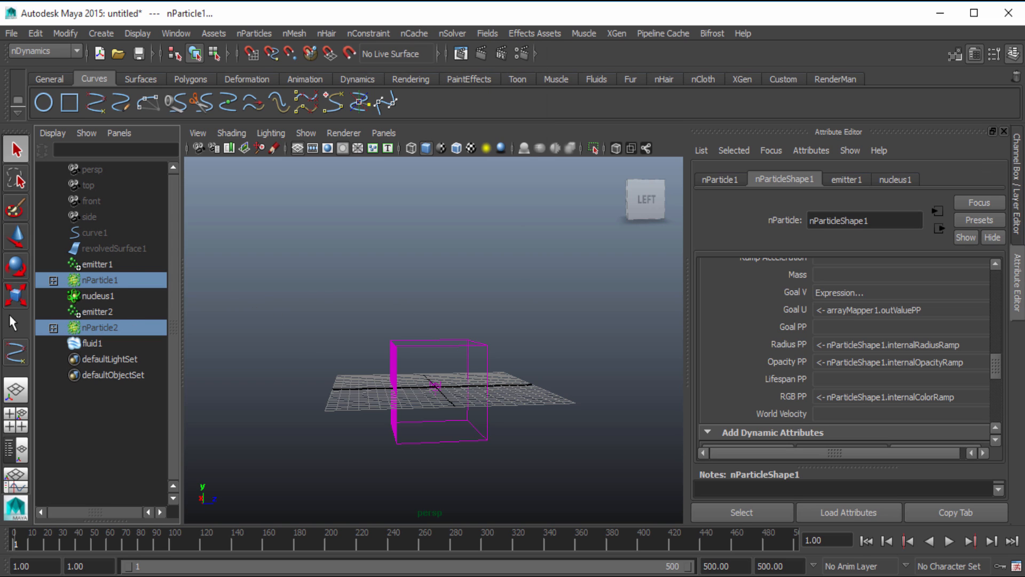
Set the Rate (Particles/Sec) of emitter1 to 1000
click(123, 265)
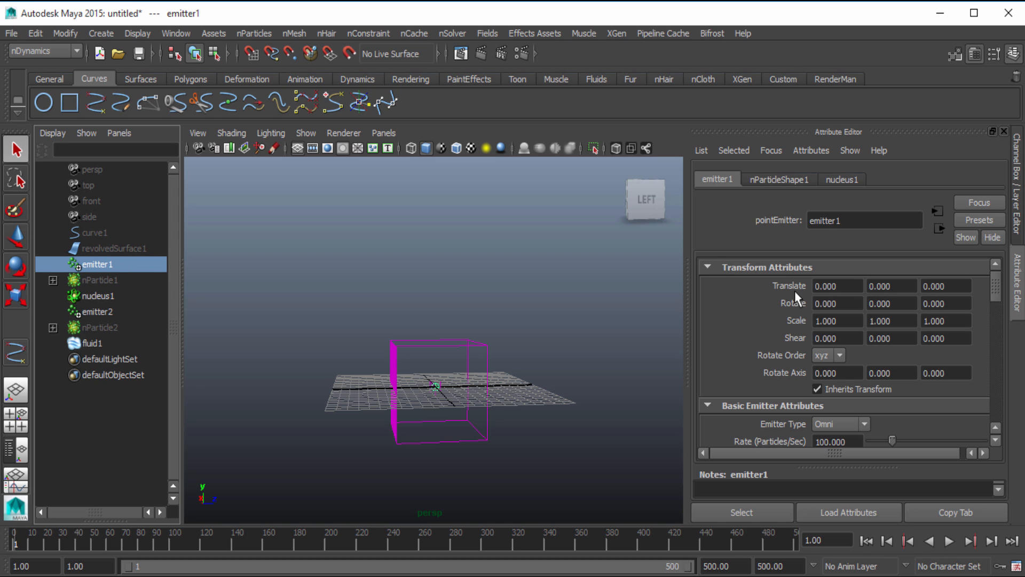
scroll(731, 346, down, 3)
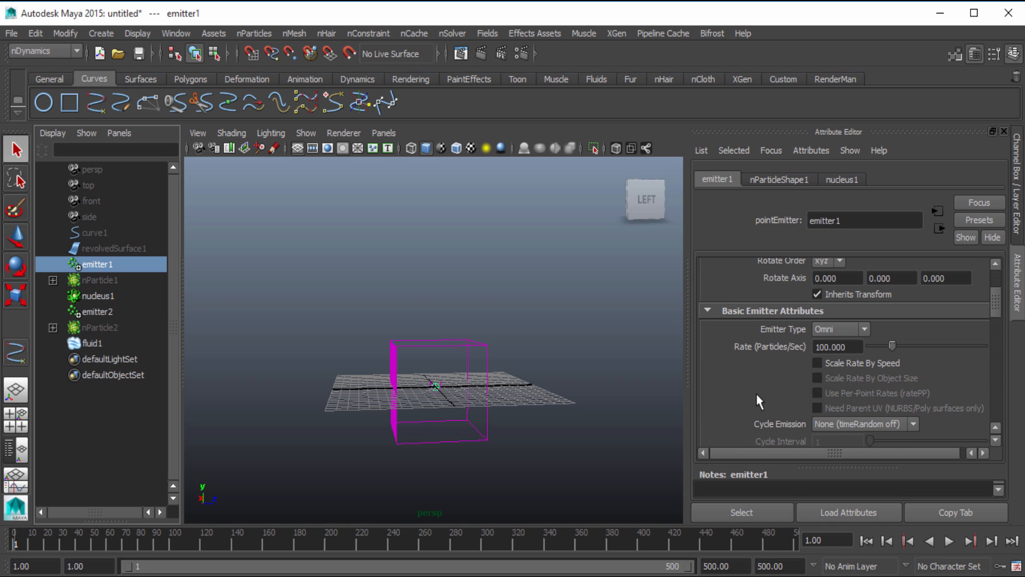
drag(854, 347, 739, 344)
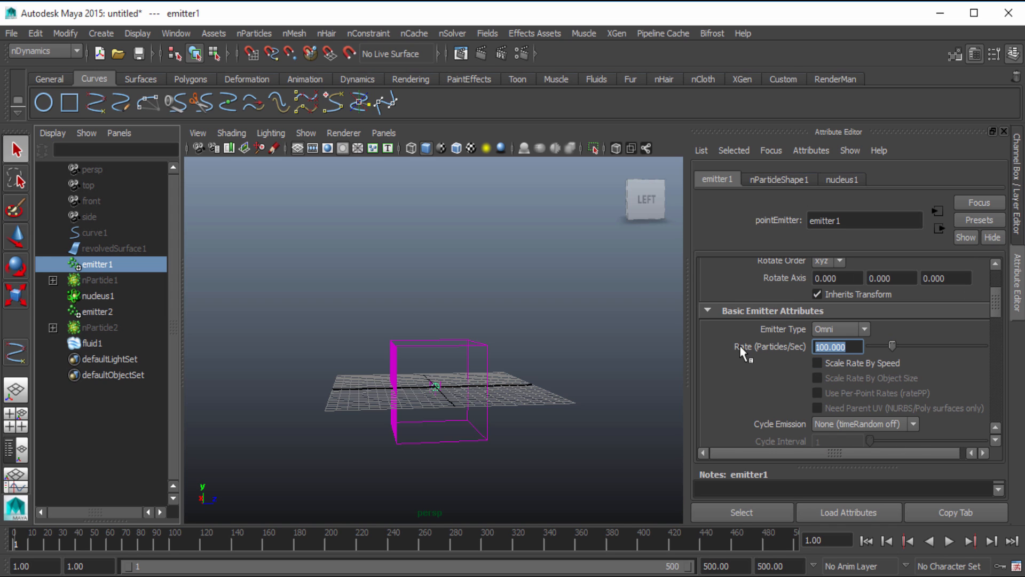
text(1000)
key(Return)
Set the Rate (Particles/Sec) of emitter2 to 1000
click(102, 327)
click(102, 311)
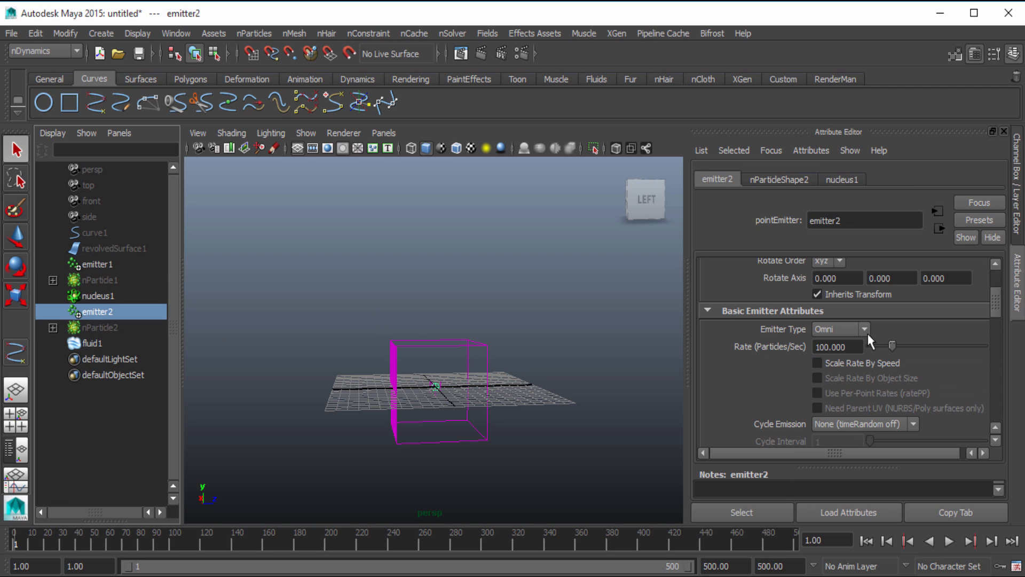
double_click(837, 346)
text(1000)
key(Return)
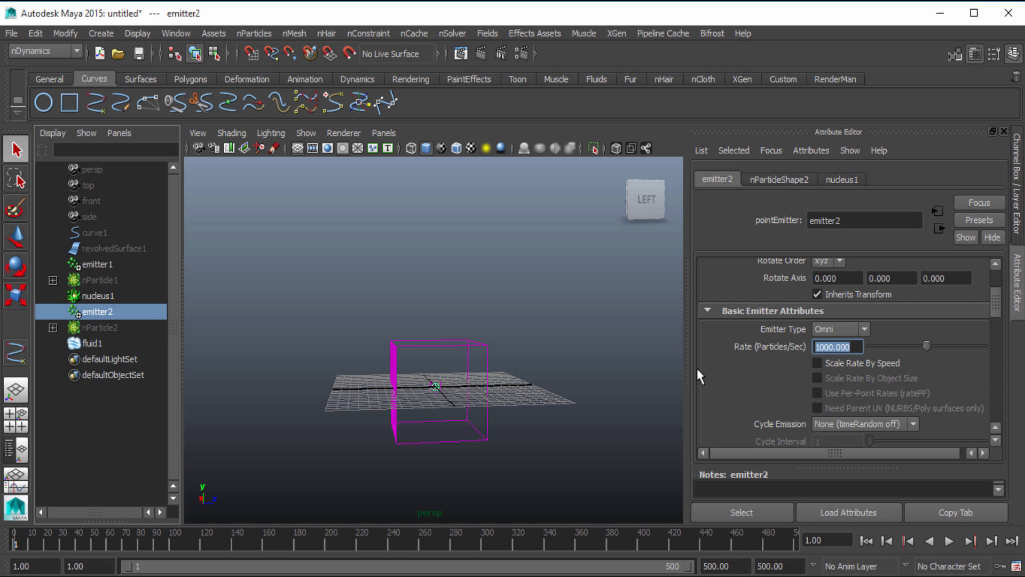
Play the simulation with the higher particle rates, replay it to check the fluid's density and growth, and rewind to frame 1
click(949, 541)
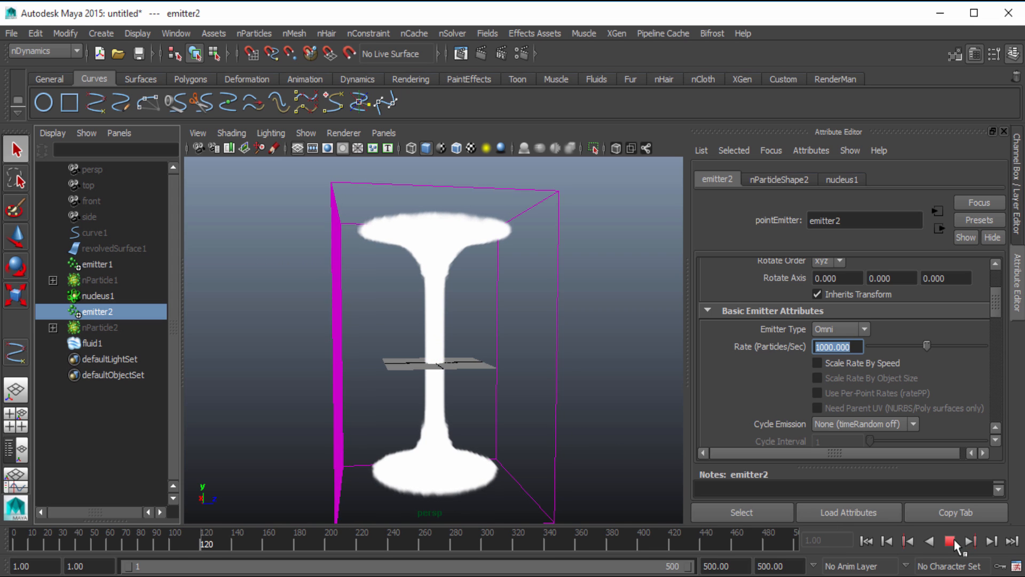
click(952, 543)
click(868, 541)
click(950, 541)
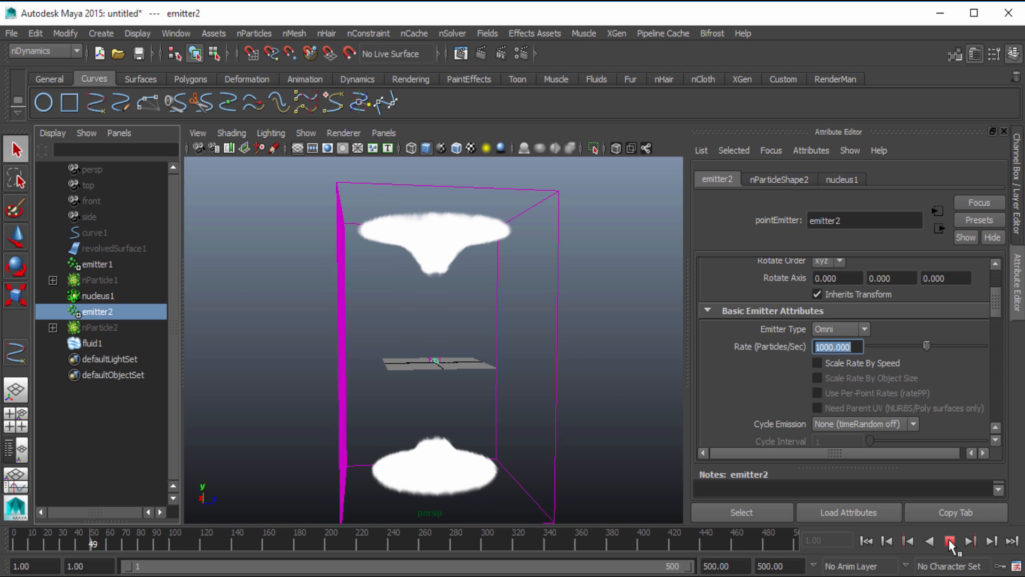
click(949, 542)
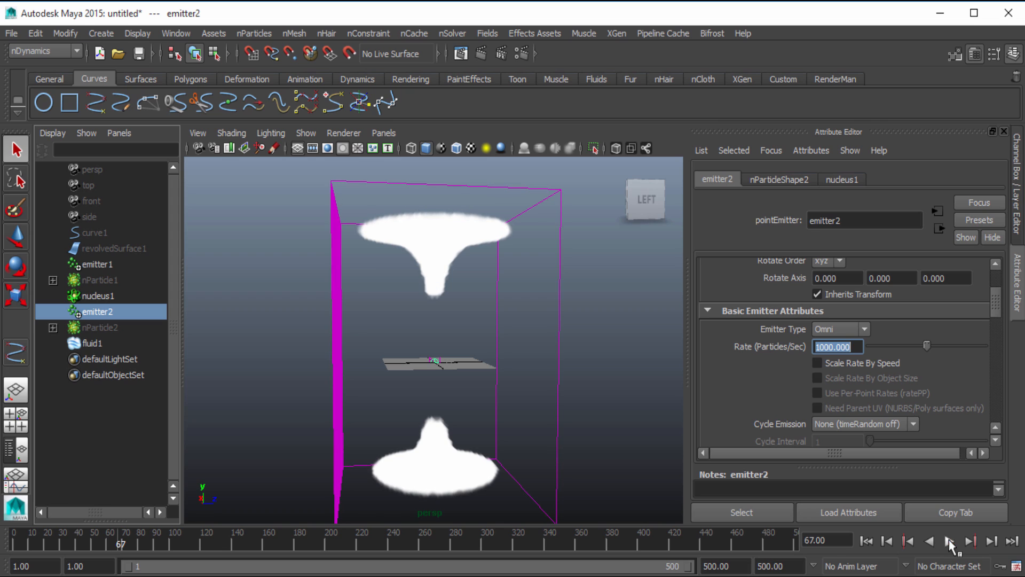
click(96, 280)
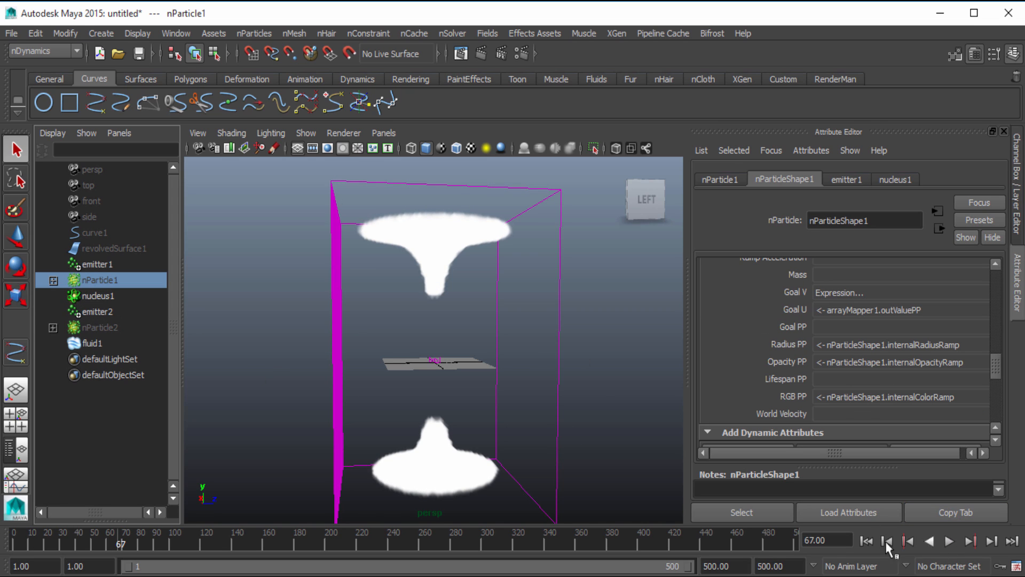
click(948, 542)
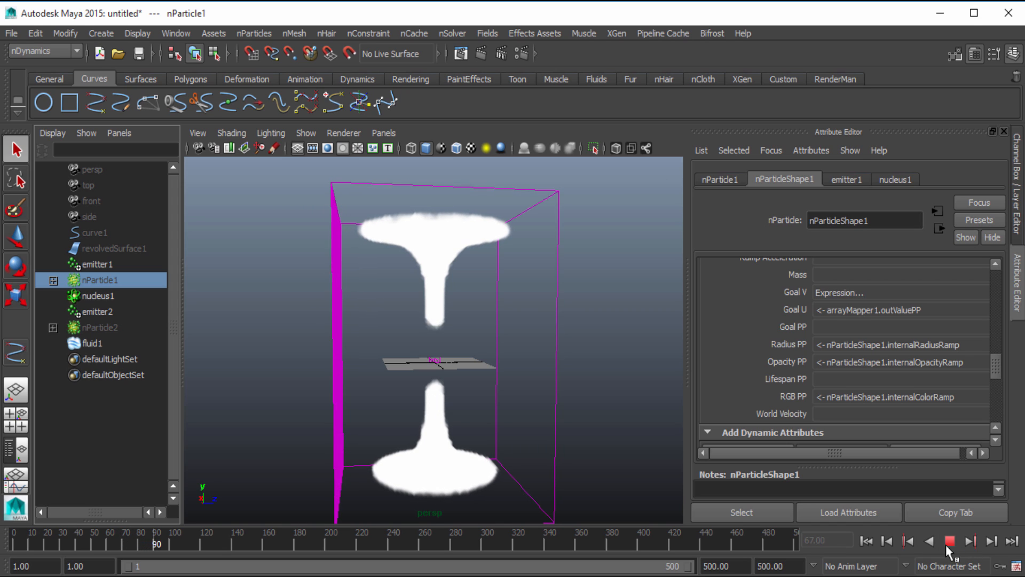
click(949, 541)
click(878, 539)
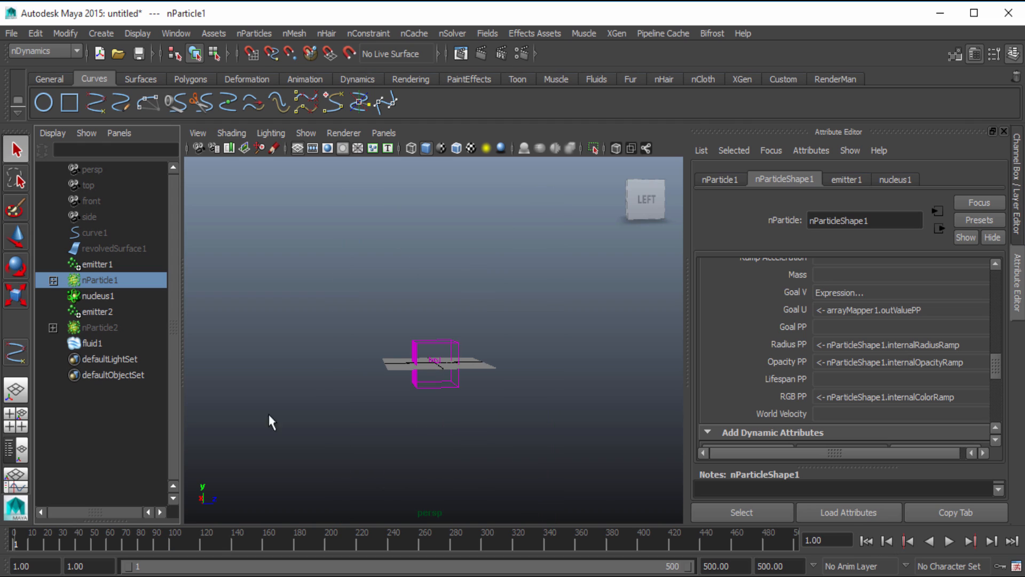
Expand the Basic Emitter Attributes of fluid1's fluidEmitter1 and enable Use Distance
click(94, 342)
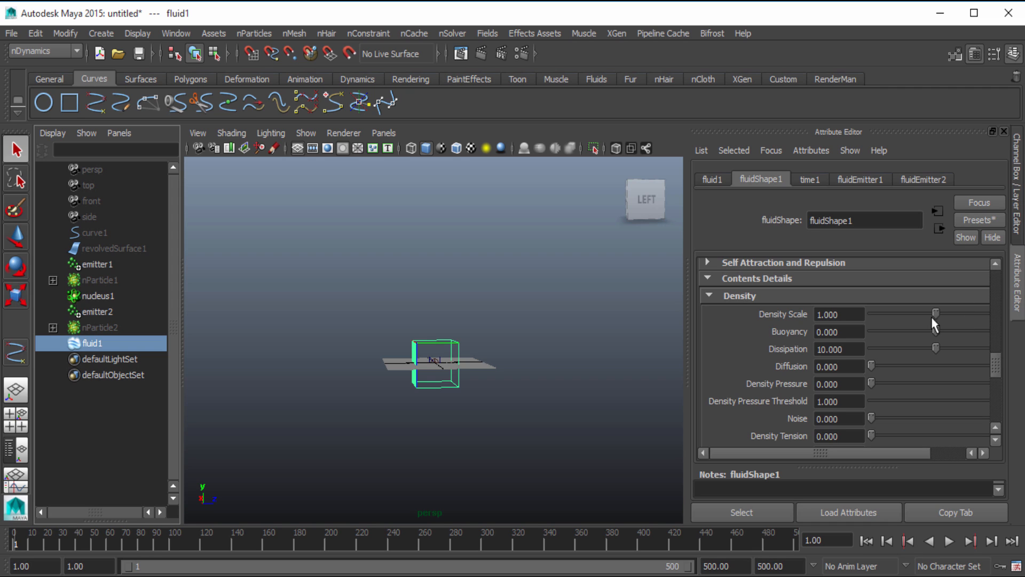
click(859, 180)
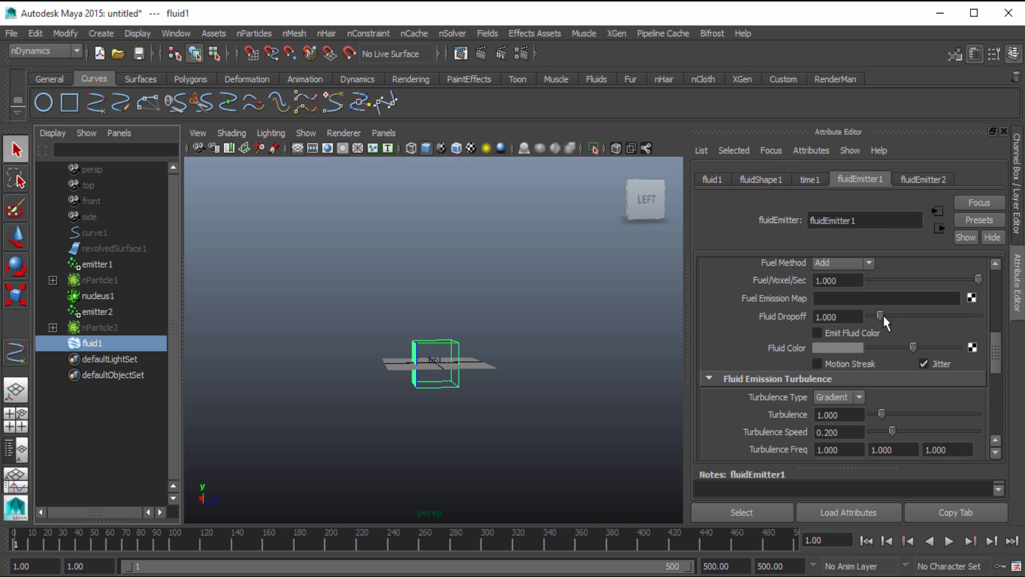
scroll(882, 315, up, 5)
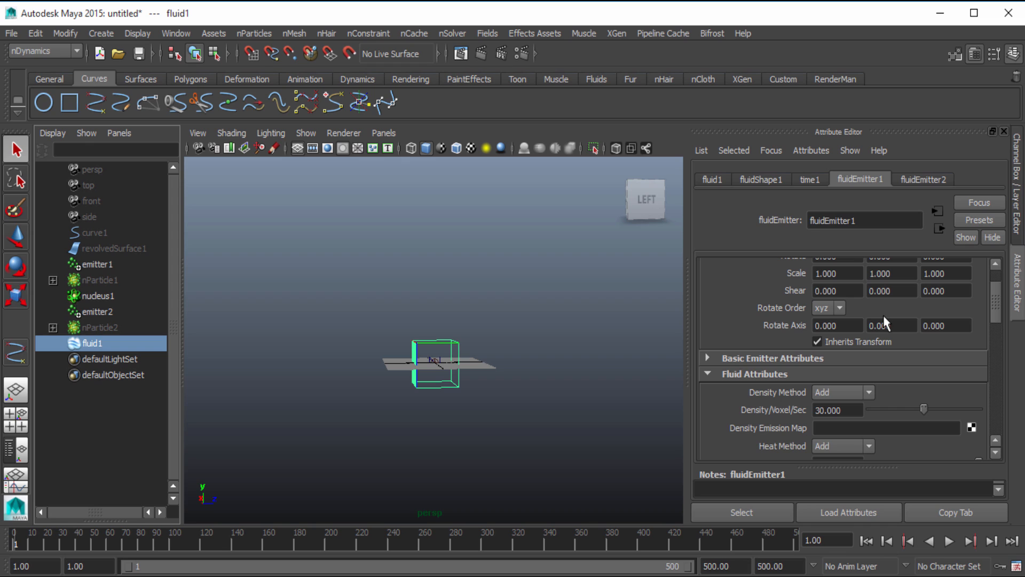
click(788, 358)
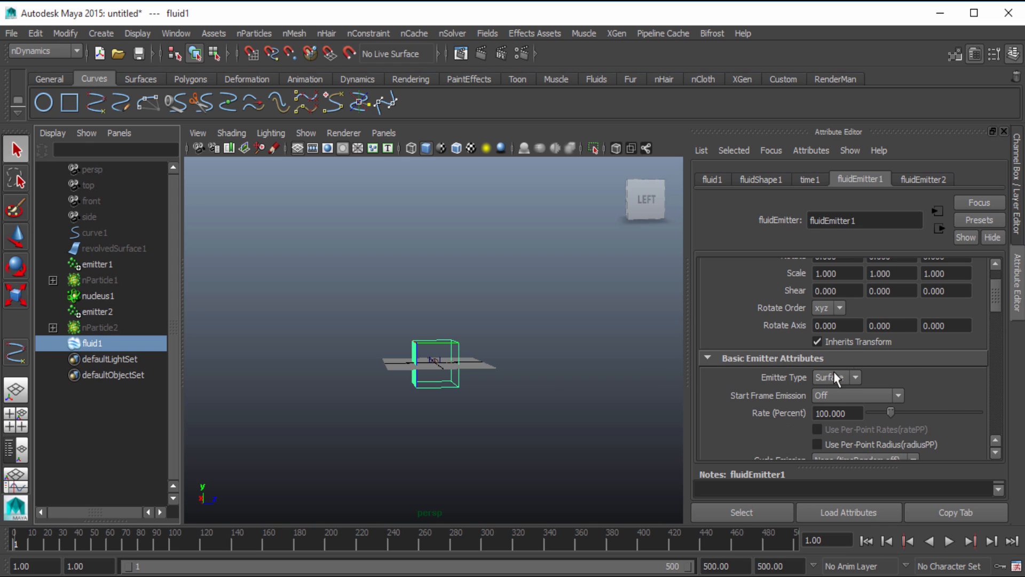
scroll(835, 374, down, 2)
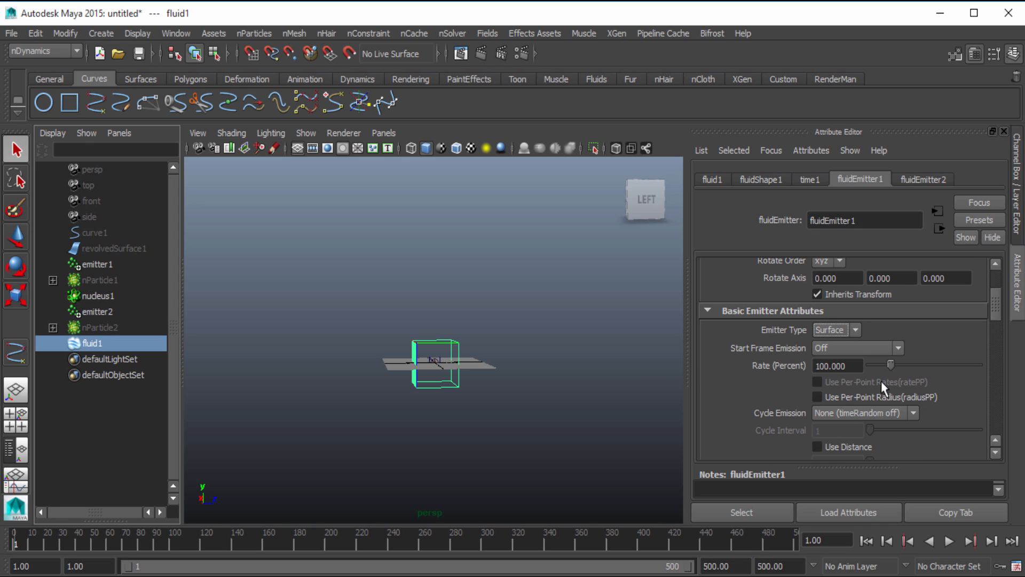
scroll(855, 366, down, 6)
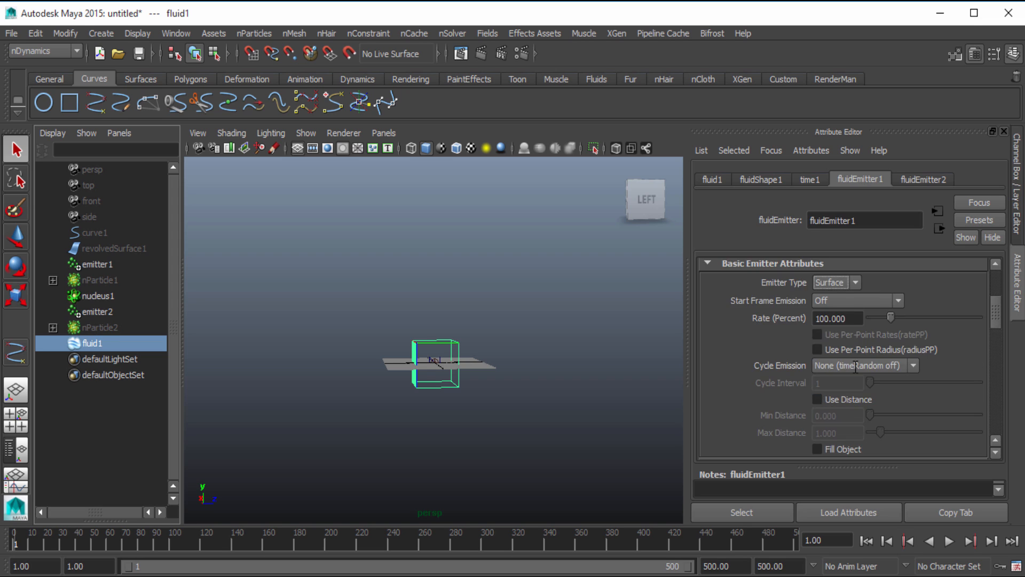
scroll(855, 367, up, 4)
scroll(856, 367, down, 2)
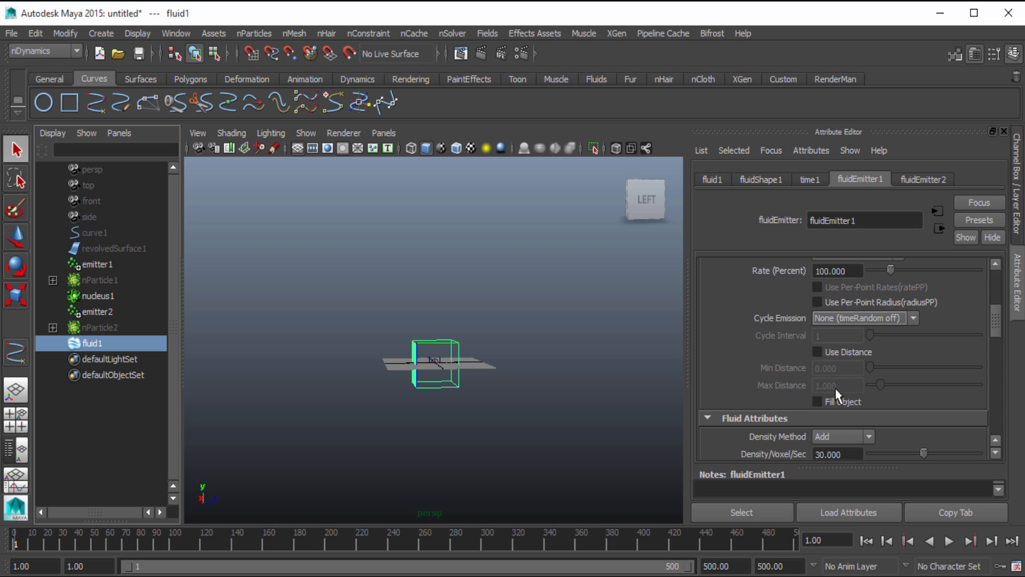
click(841, 352)
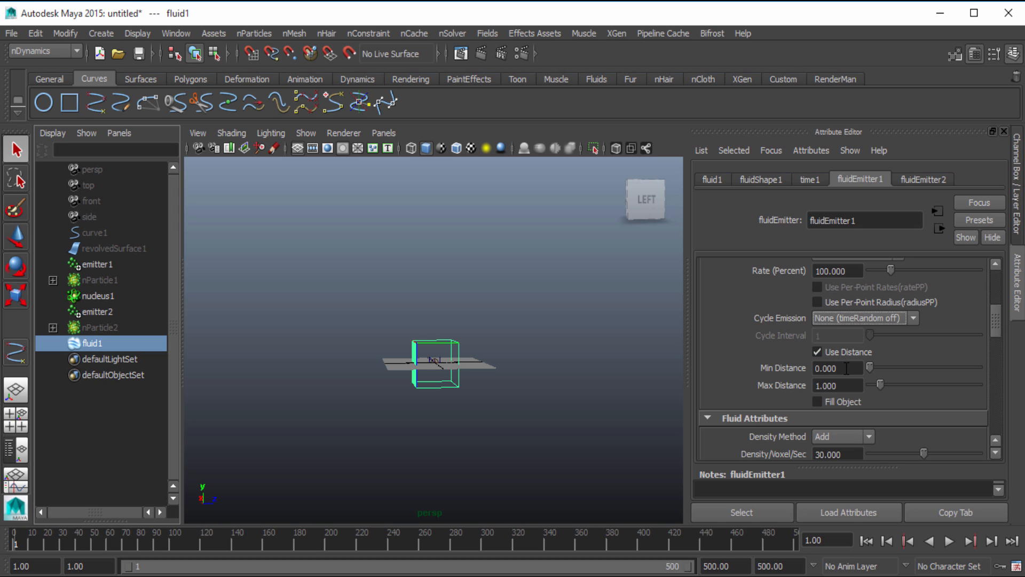
Set the Max Distance of fluidEmitter1 to 0.5
click(854, 386)
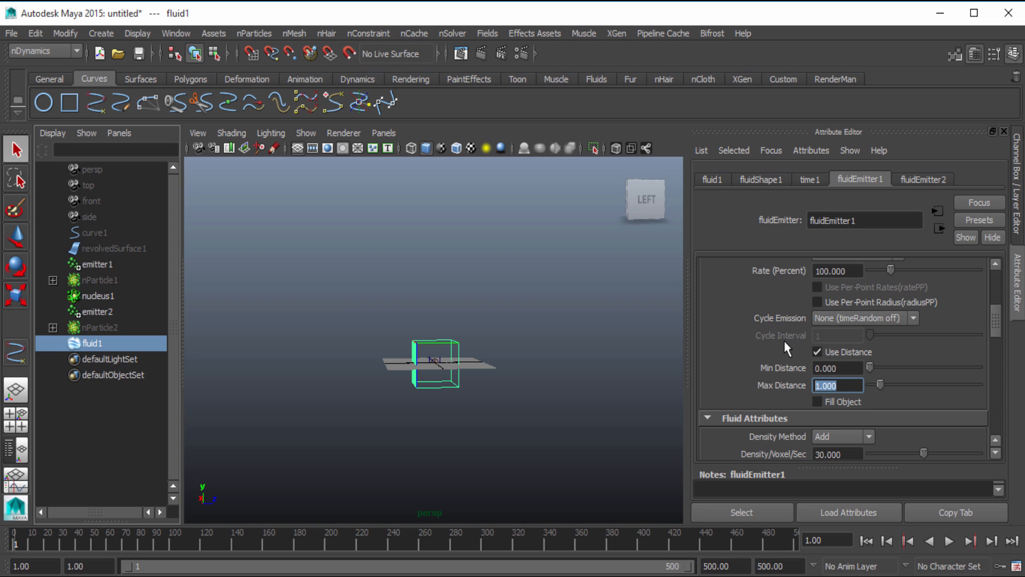
text(.5)
key(Return)
Enable Use Distance on fluidEmitter2 and set its Max Distance to 0.5
click(903, 178)
click(835, 352)
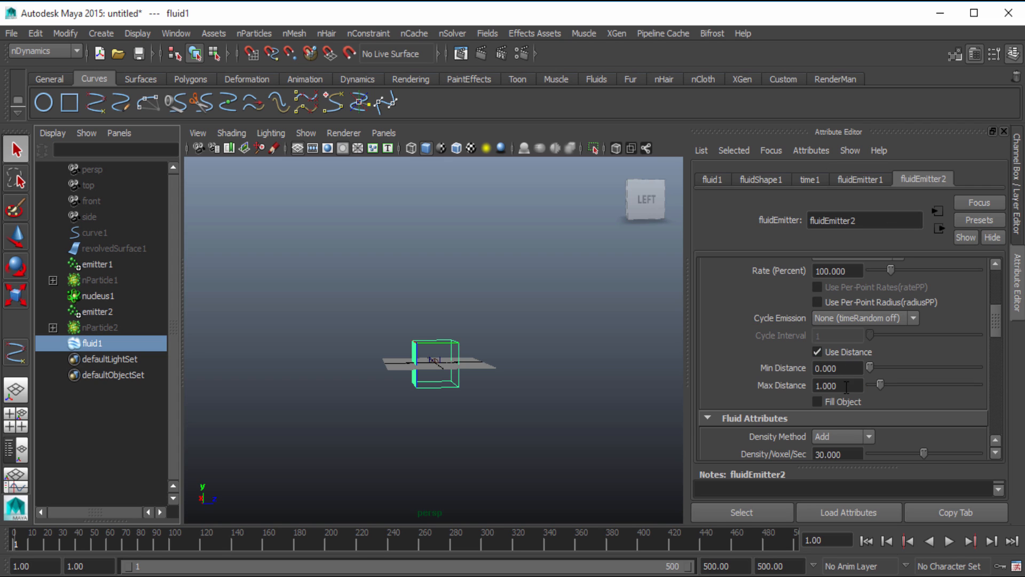
double_click(842, 385)
text(.5)
key(Return)
Replay the simulation from frame 1 to about frame 106 and inspect the thinner fluid from several angles
click(866, 540)
click(949, 541)
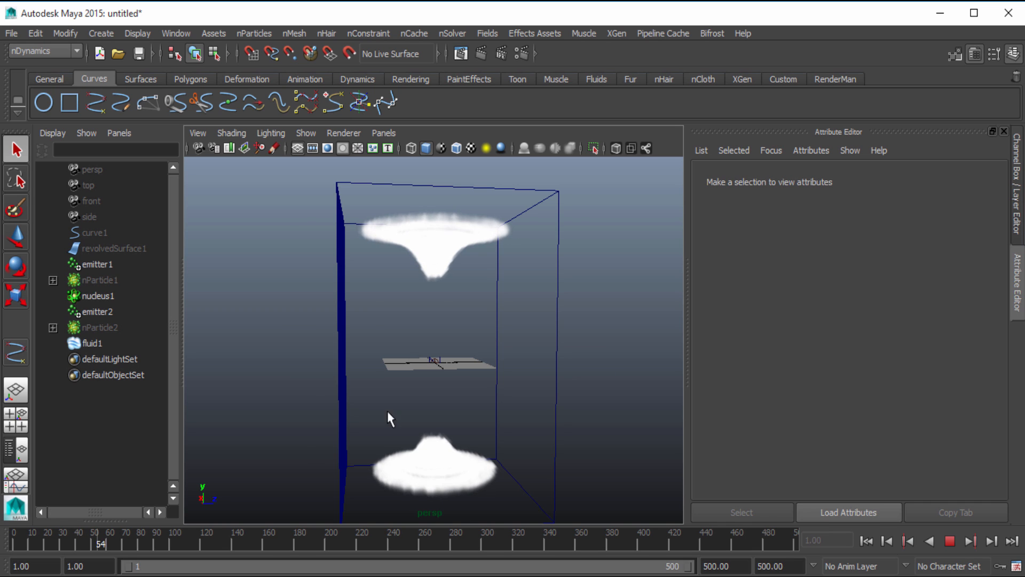
alt+drag(388, 412, 517, 406)
scroll(516, 379, up, 4)
scroll(489, 420, down, 6)
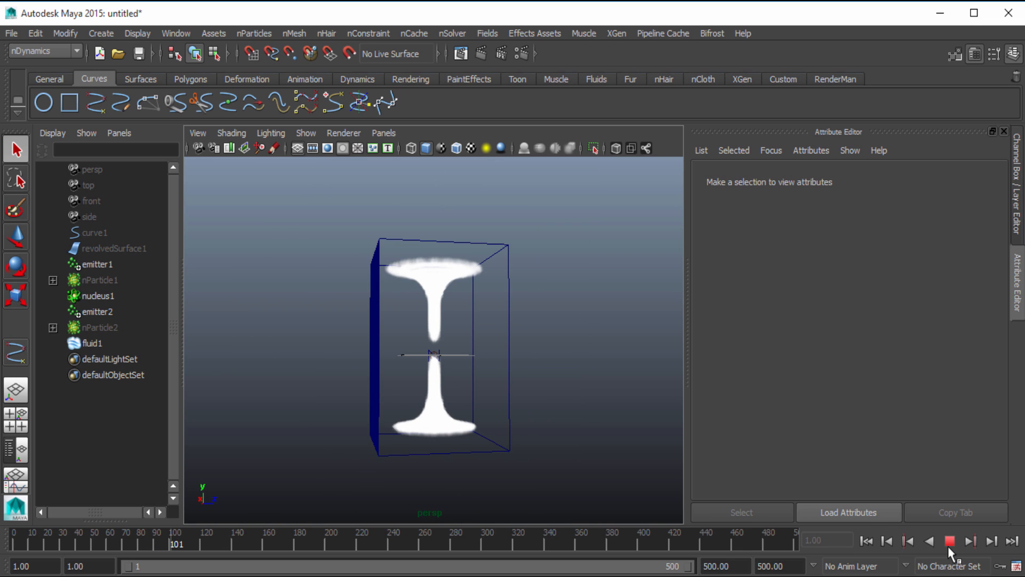
click(949, 542)
alt+drag(389, 355, 447, 380)
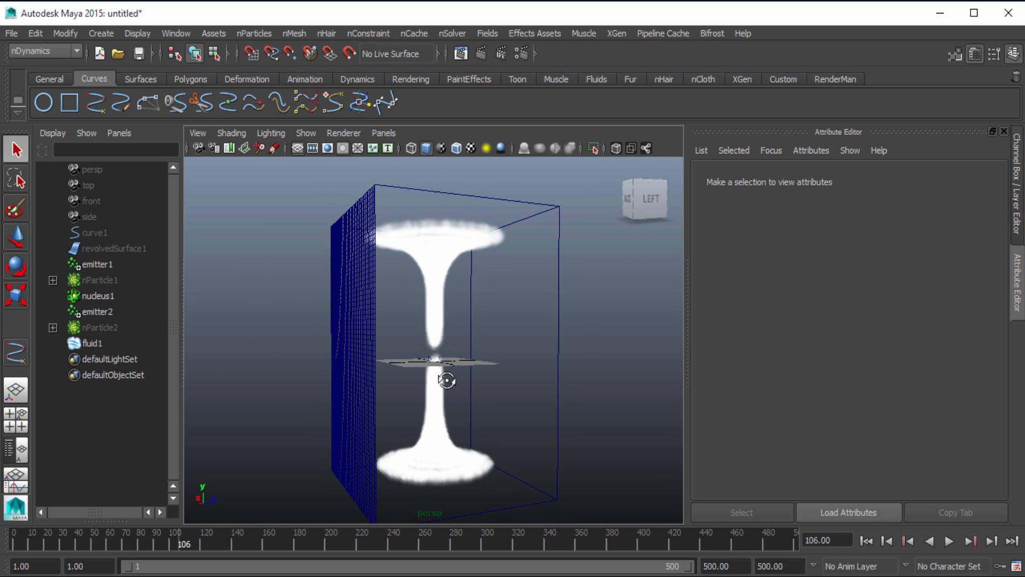
Delete curve1 and hide the Attribute Editor to enlarge the viewport
click(100, 234)
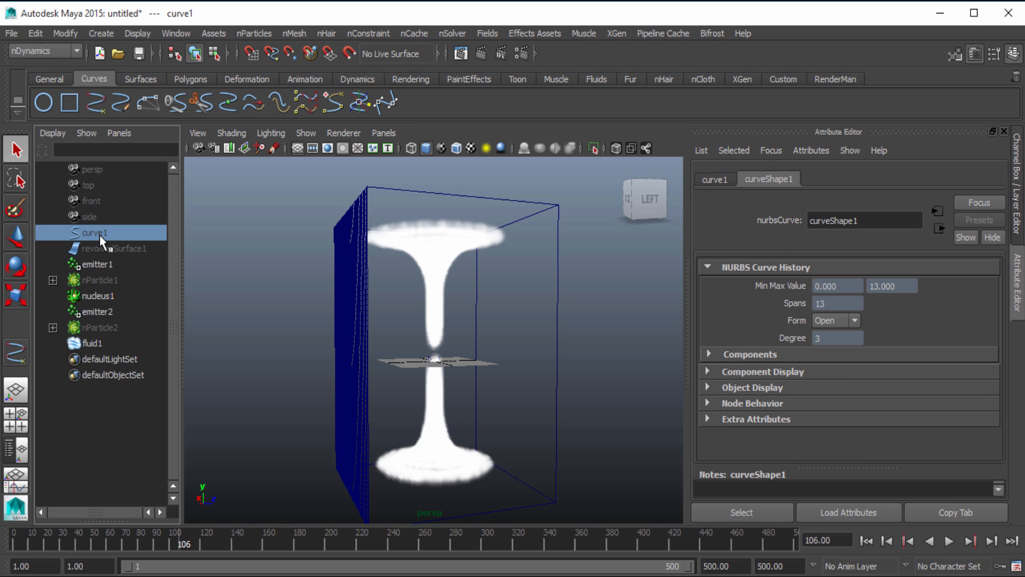
key(Delete)
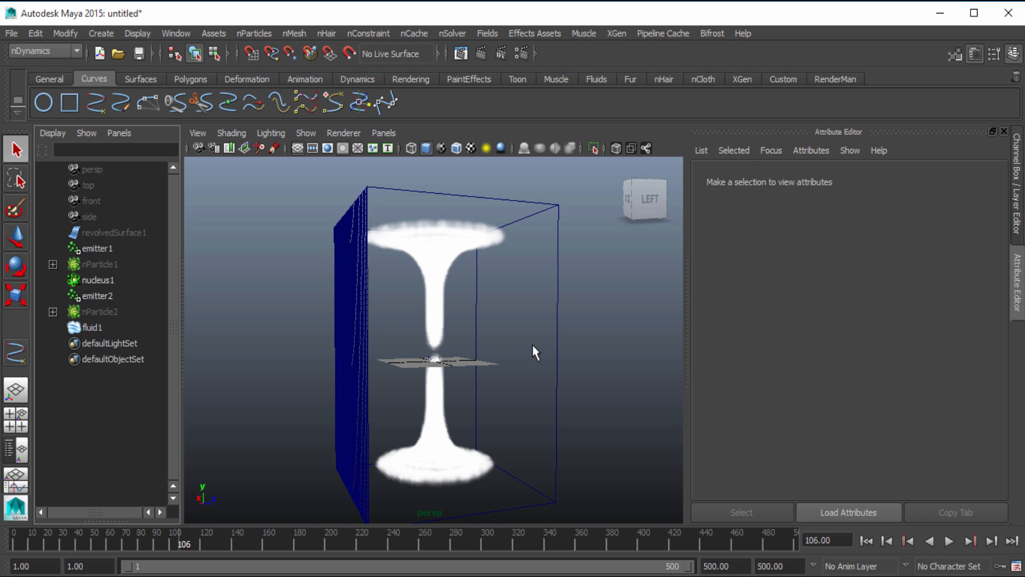
alt+drag(533, 344, 579, 404)
alt+drag(527, 366, 582, 377)
click(1017, 283)
scroll(747, 307, down, 3)
alt+drag(718, 335, 680, 321)
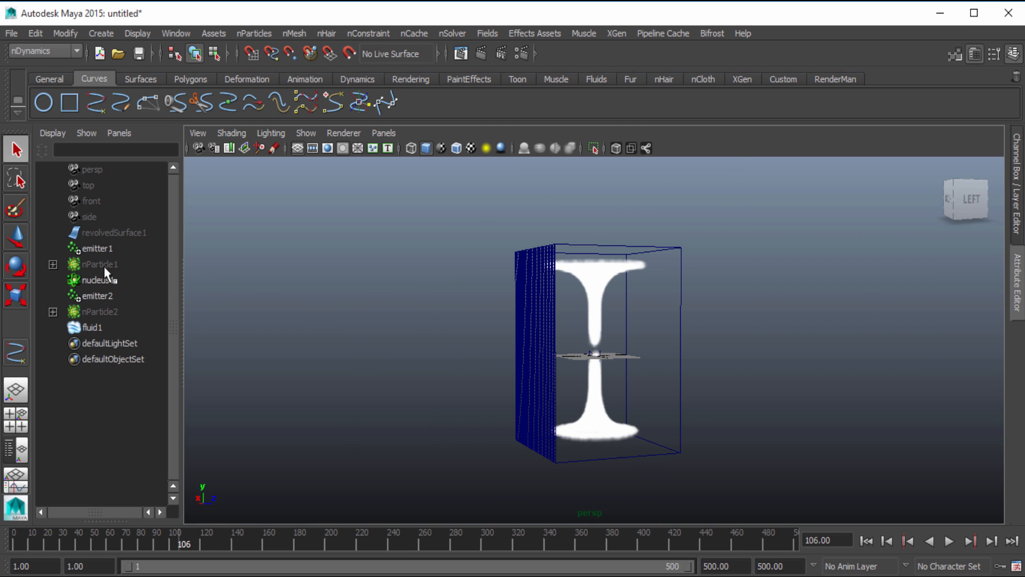
Try to unhide revolvedSurface1 by showing the last hidden objects
click(105, 233)
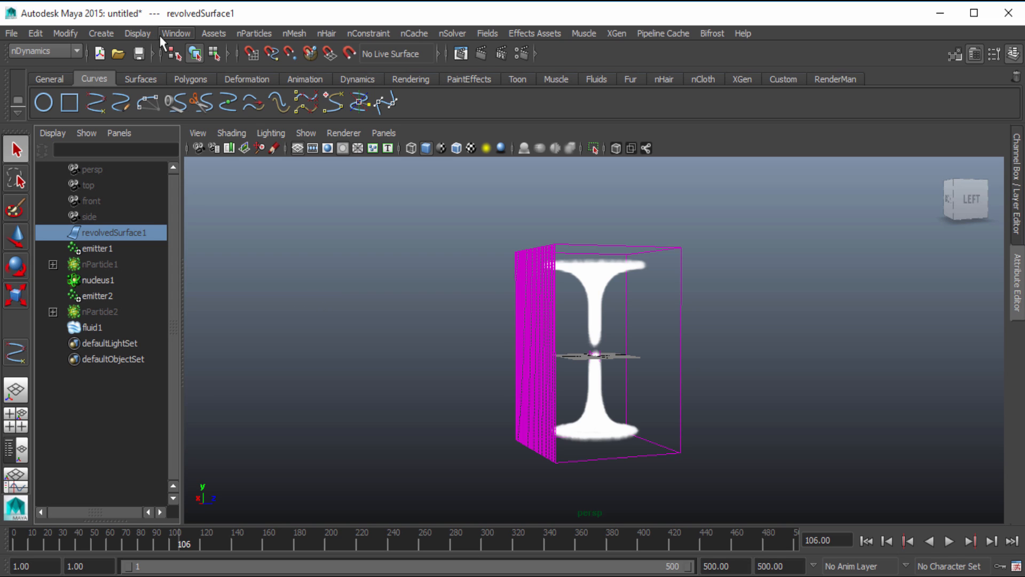
key(ctrl+shift+h)
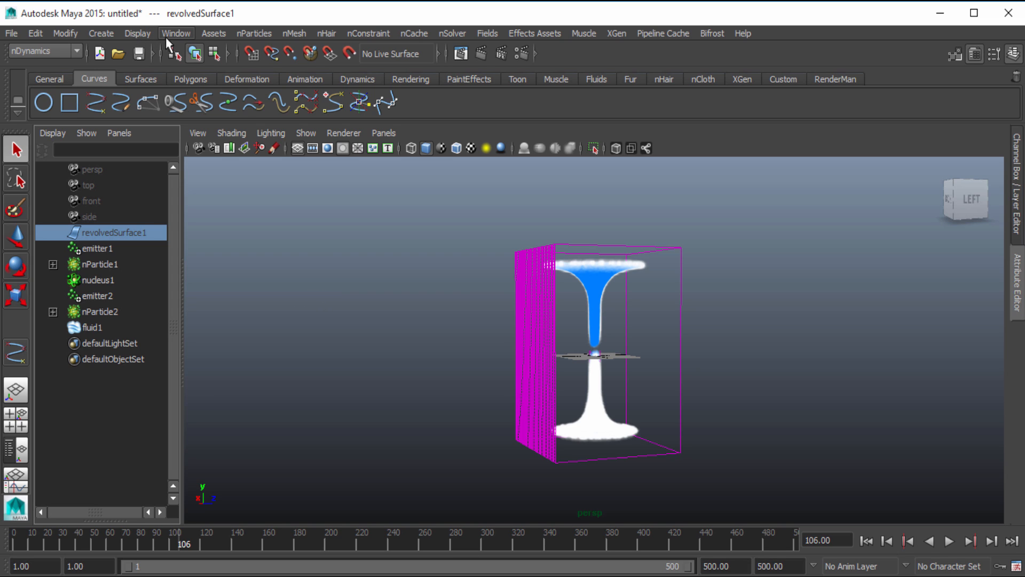
click(305, 255)
click(133, 234)
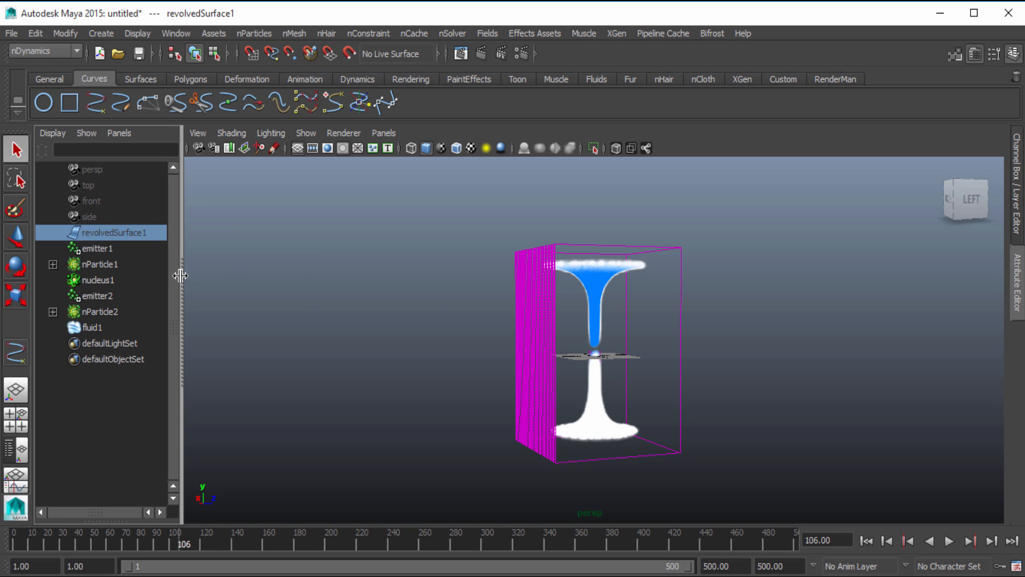
key(ctrl+h)
Select revolvedSurface1 in the Outliner and make it visible with Show Selection
click(119, 236)
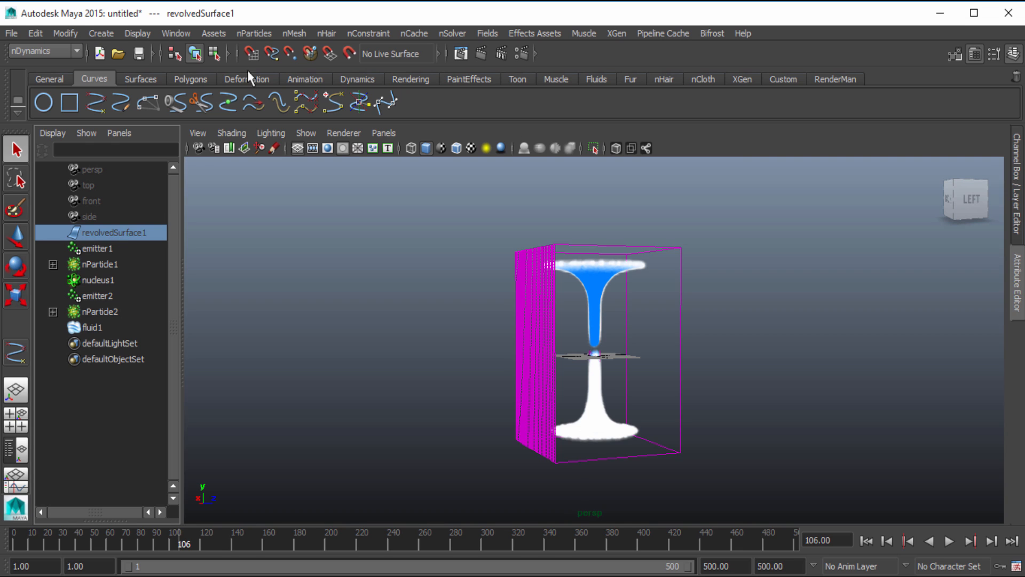
click(251, 35)
click(248, 34)
click(123, 32)
mouse_move(163, 117)
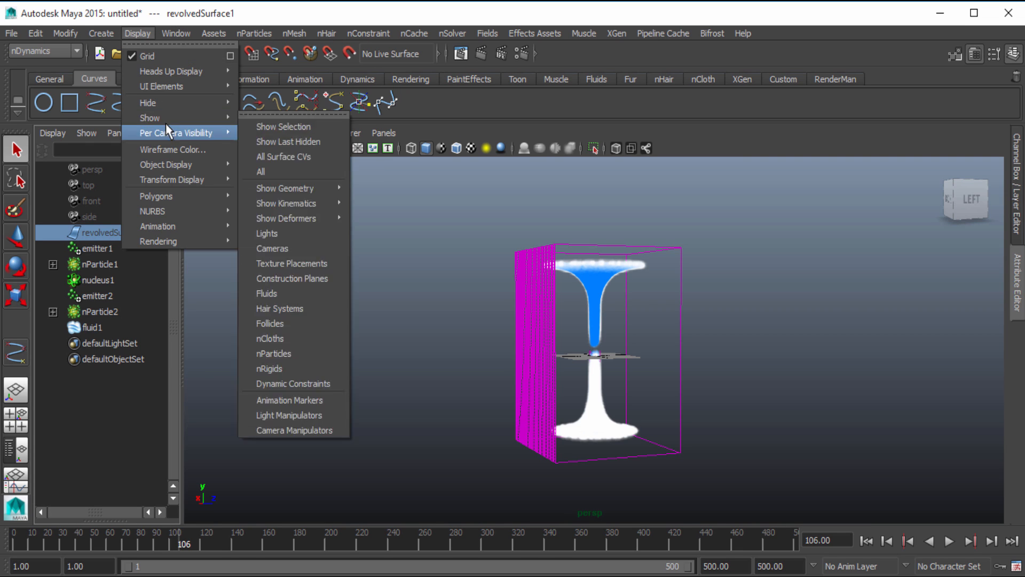
click(315, 129)
click(425, 290)
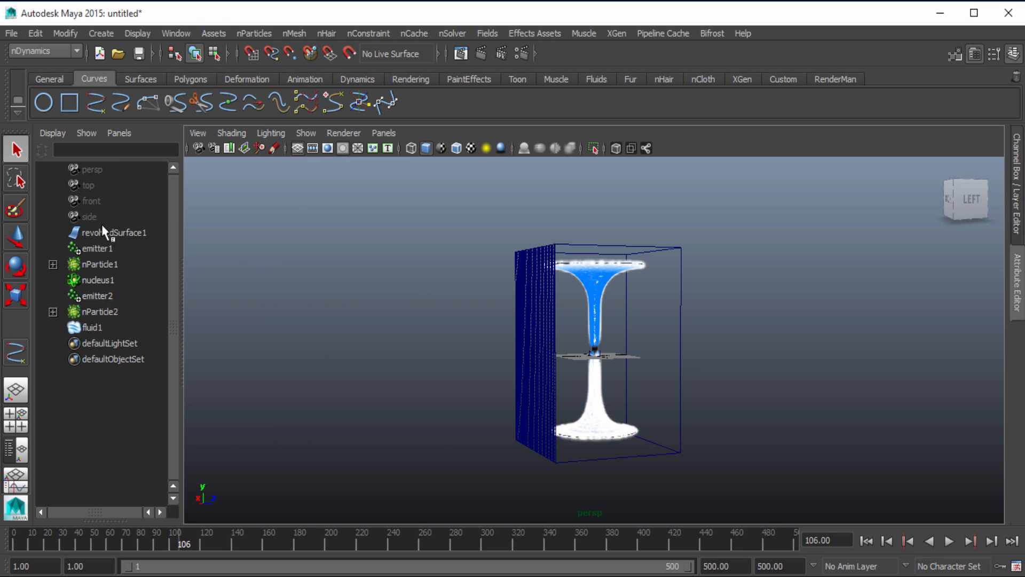
click(122, 239)
scroll(398, 293, up, 3)
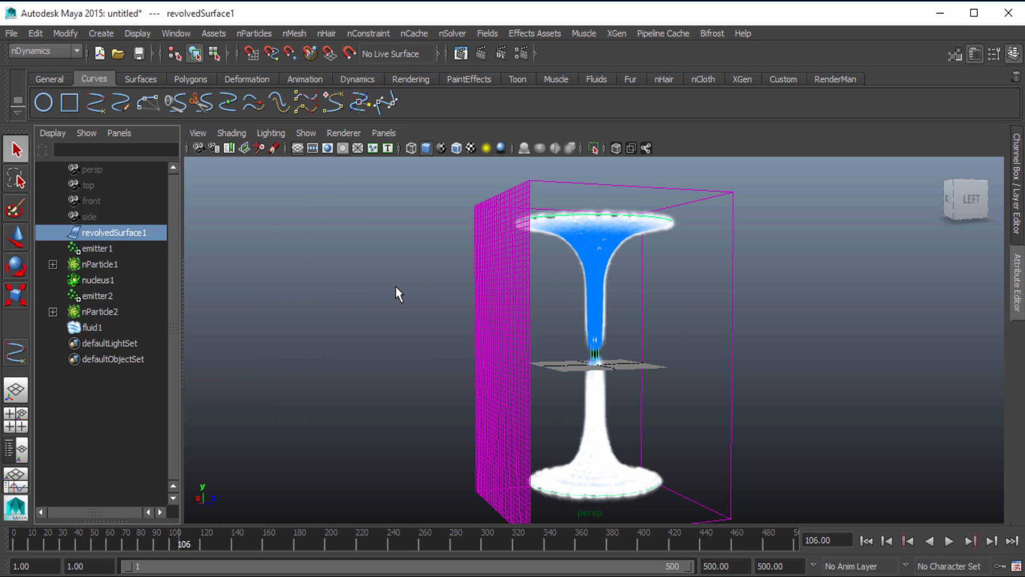
click(428, 320)
Rewind to frame 1 and play the simulation to about frame 21 with the revolved surface shown
click(866, 540)
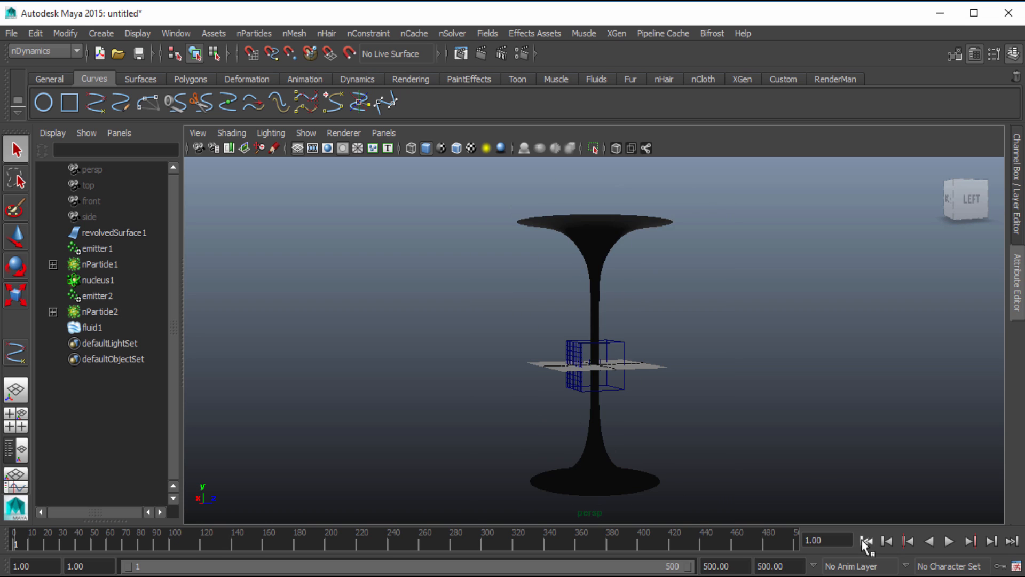
click(948, 542)
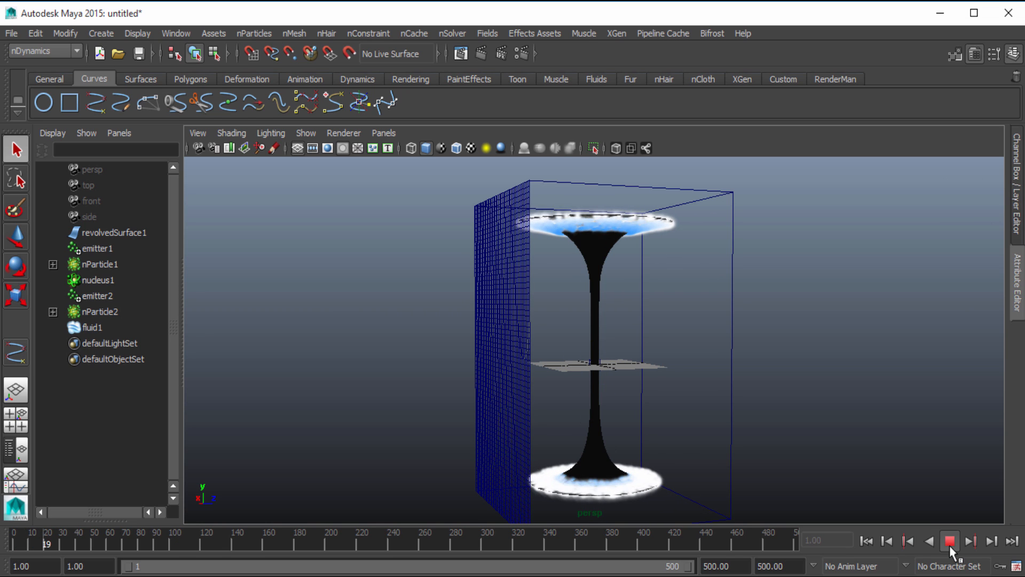
click(949, 544)
Hide nParticle1 and nParticle2, leaving the nucleus and emitters between them visible
click(86, 264)
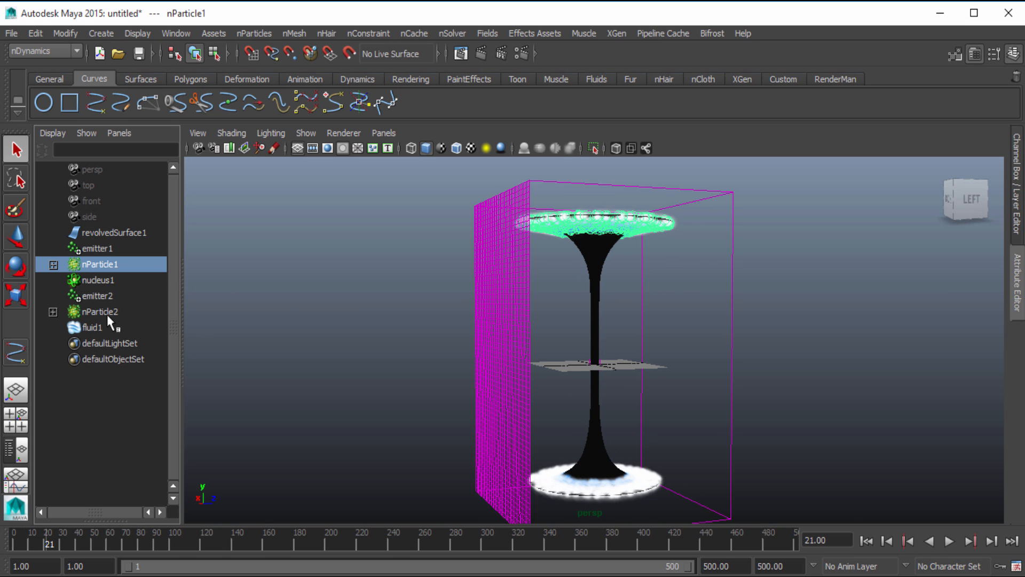
shift+click(105, 312)
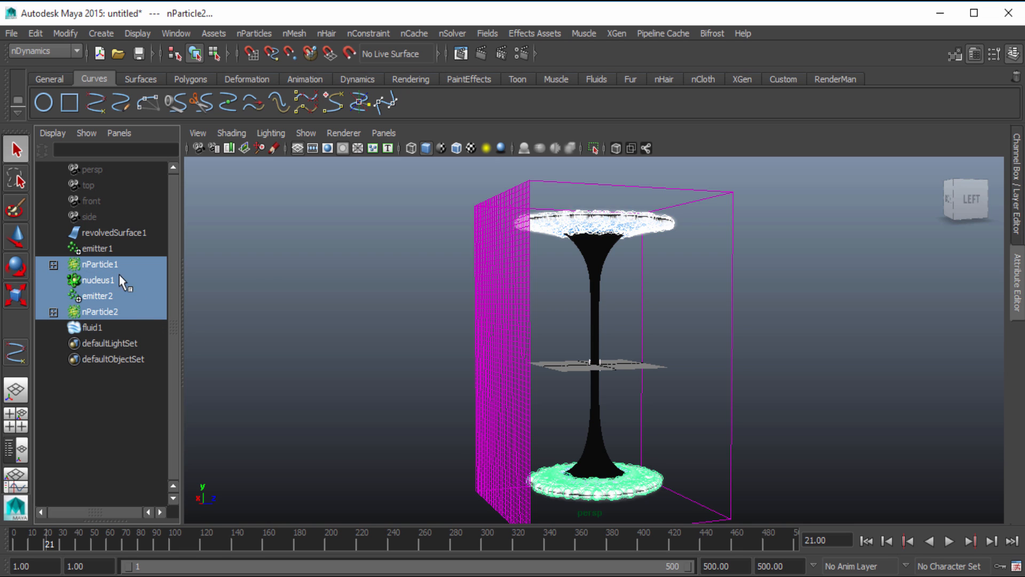
click(121, 269)
ctrl+click(114, 315)
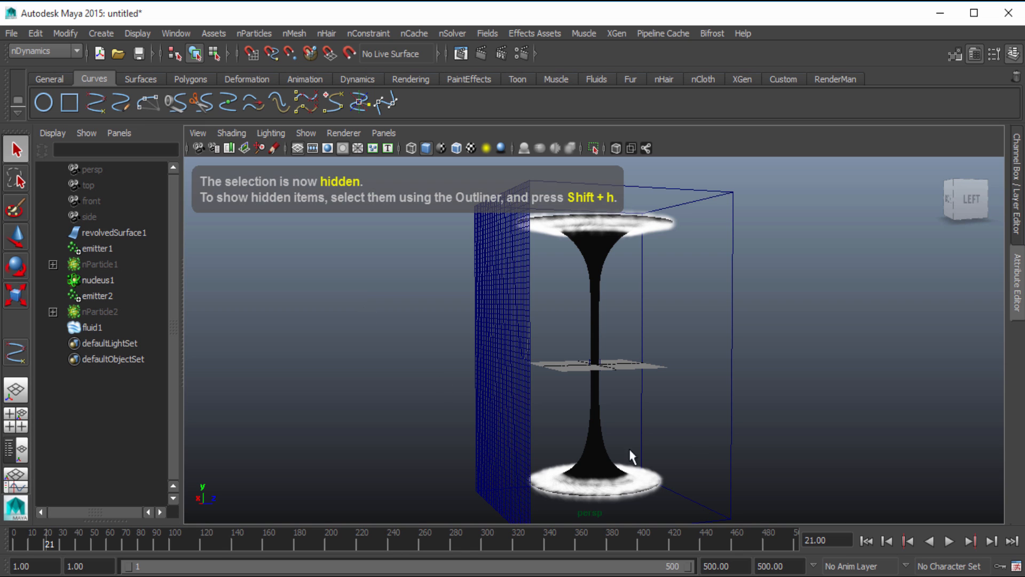
Maximize the side view, frame the scene, rewind to frame 1 and display the objects in wireframe
key(space)
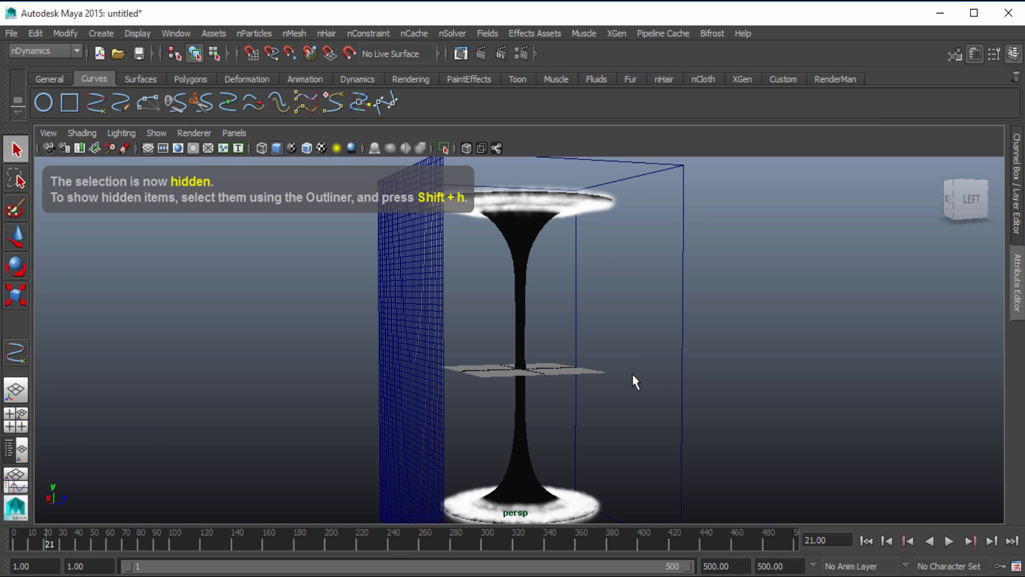
key(space)
click(15, 419)
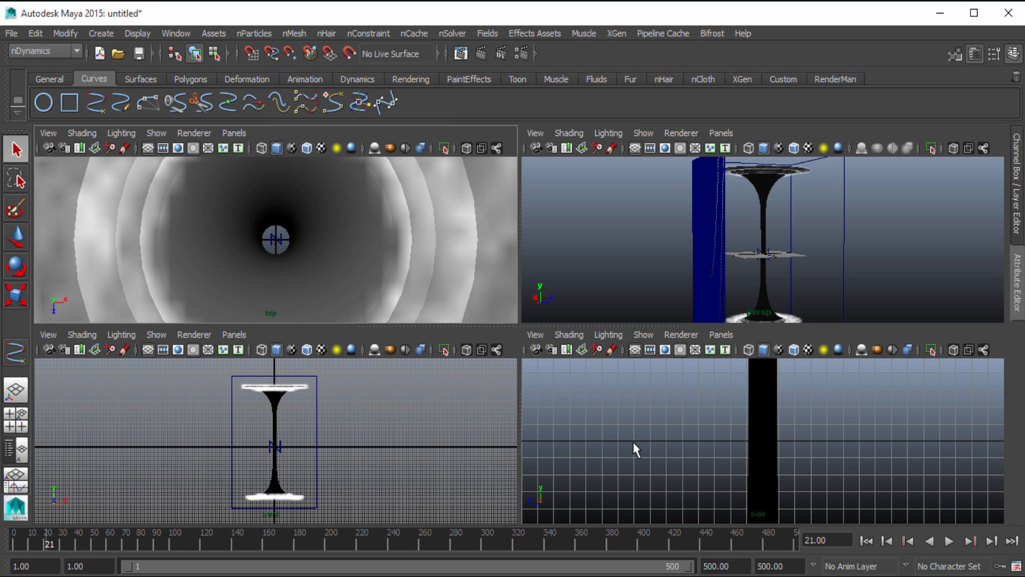
key(space)
scroll(604, 384, down, 5)
key(f)
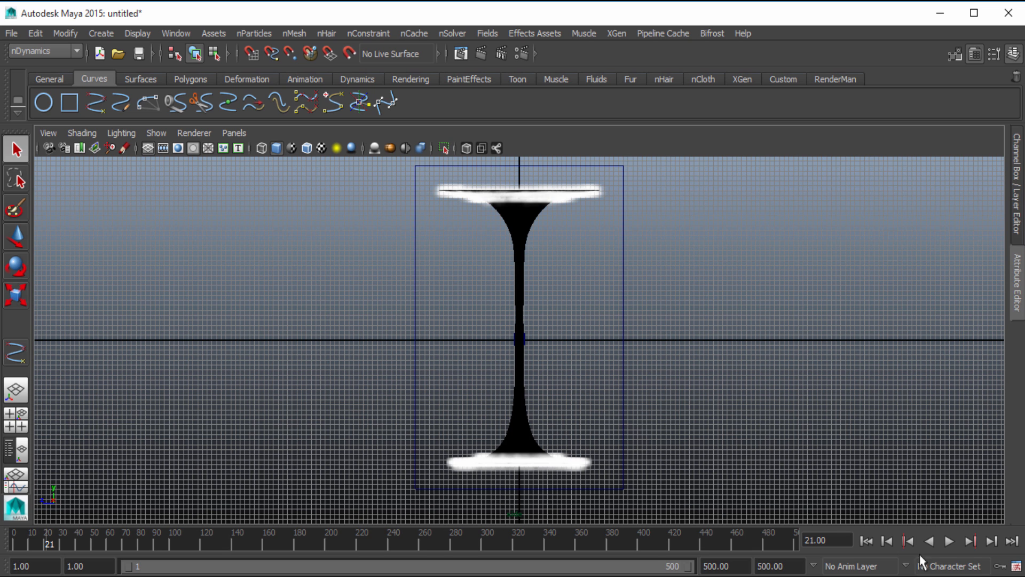
click(867, 540)
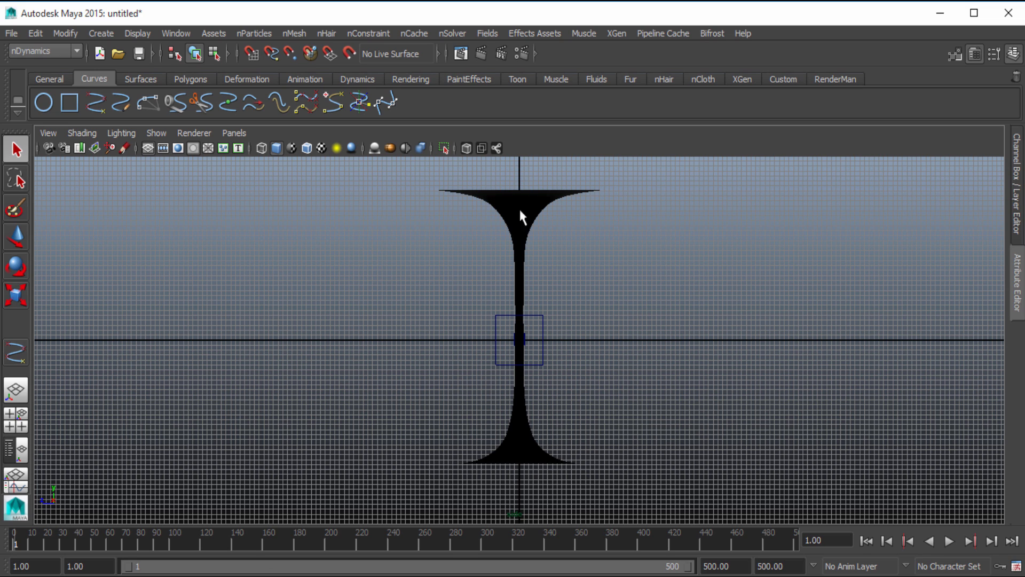
key(4)
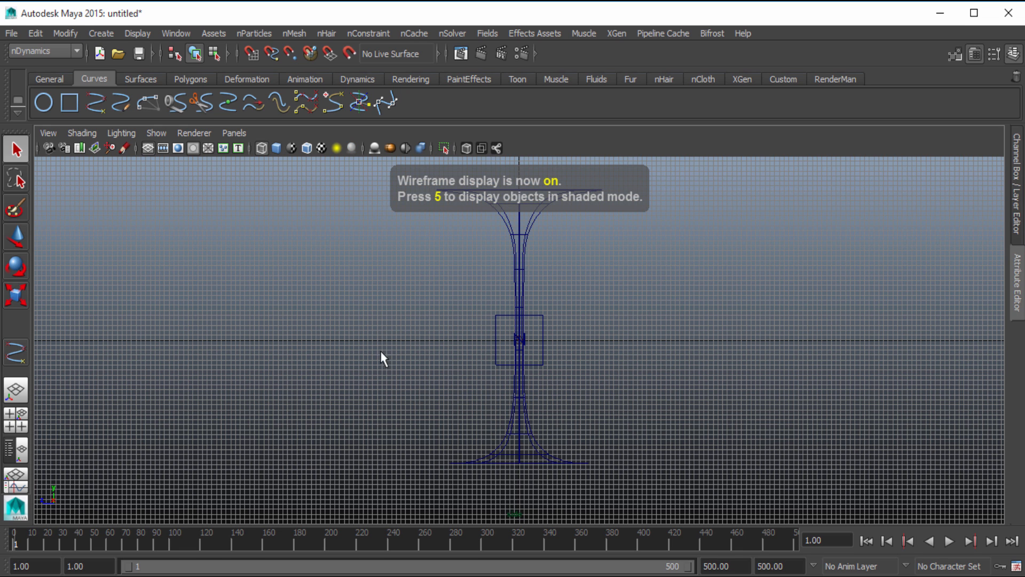
alt+middle_drag(363, 312, 352, 334)
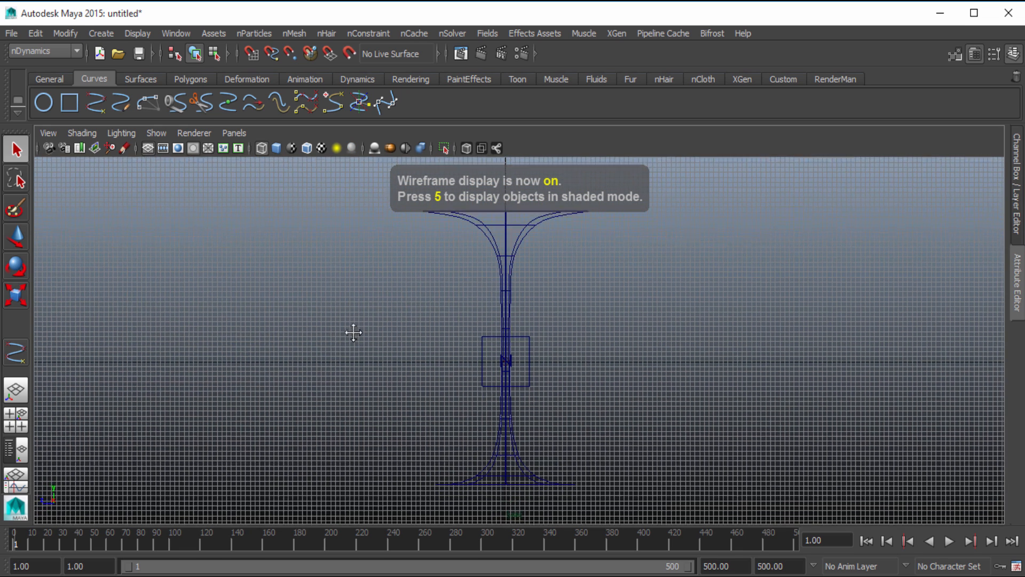
Draw a six-point EP curve straight down the revolved surface's central axis, from just above its upper rim to just below its base
click(94, 101)
scroll(534, 256, up, 5)
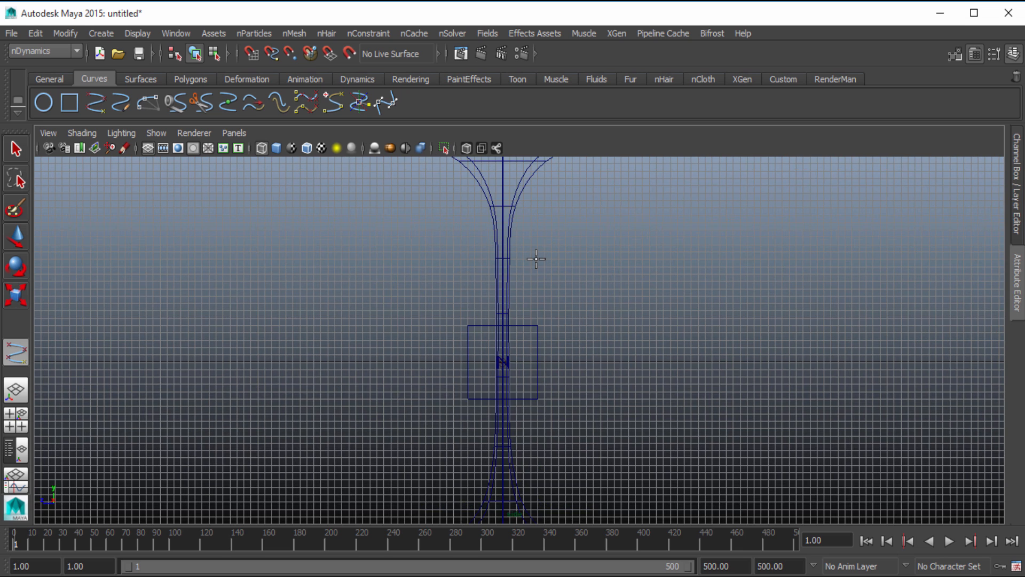
alt+middle_drag(522, 214, 526, 371)
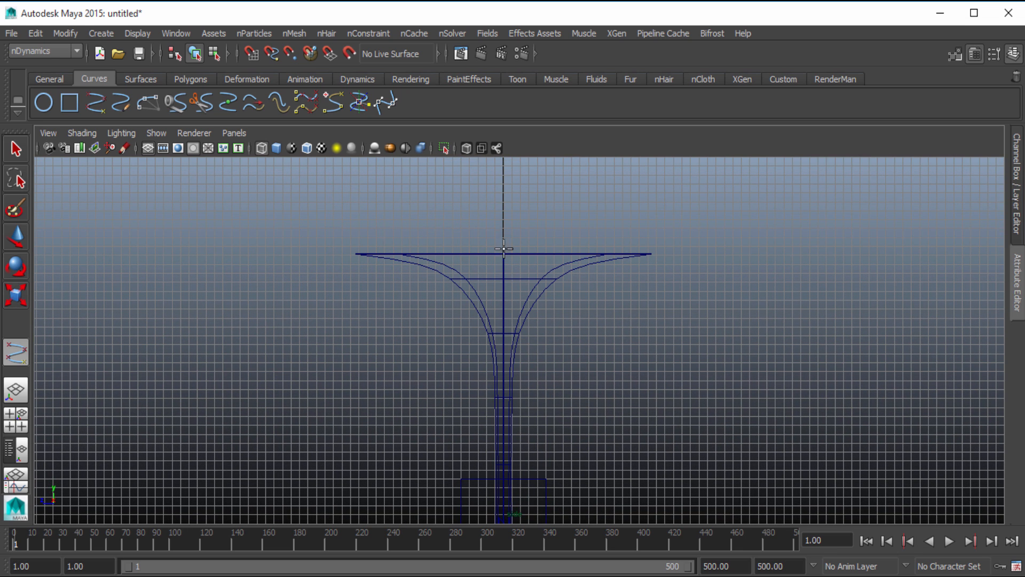
click(503, 228)
click(503, 335)
alt+middle_drag(541, 400, 536, 279)
scroll(524, 357, up, 1)
alt+middle_drag(524, 357, 525, 296)
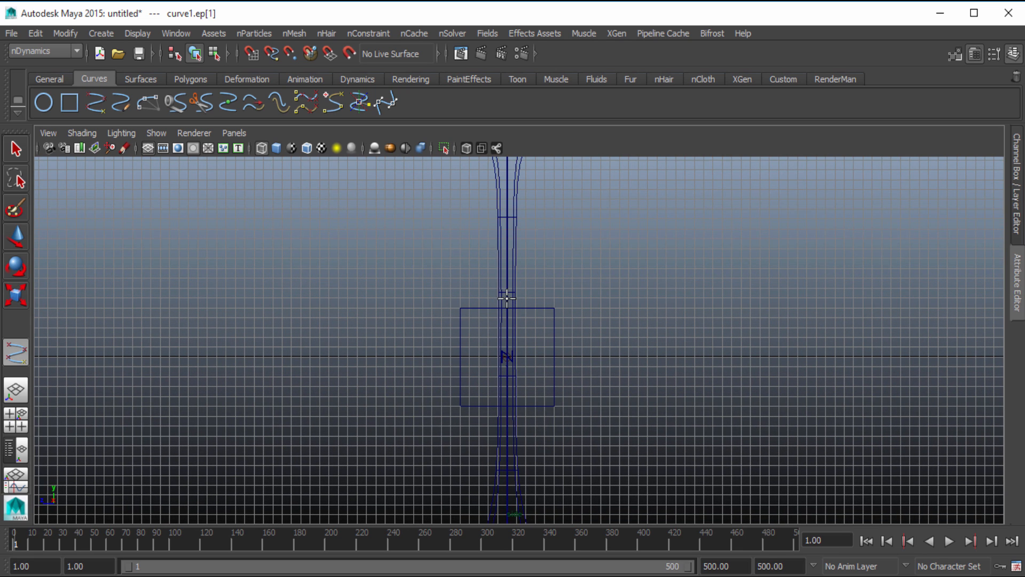
click(508, 297)
alt+middle_drag(535, 346, 536, 200)
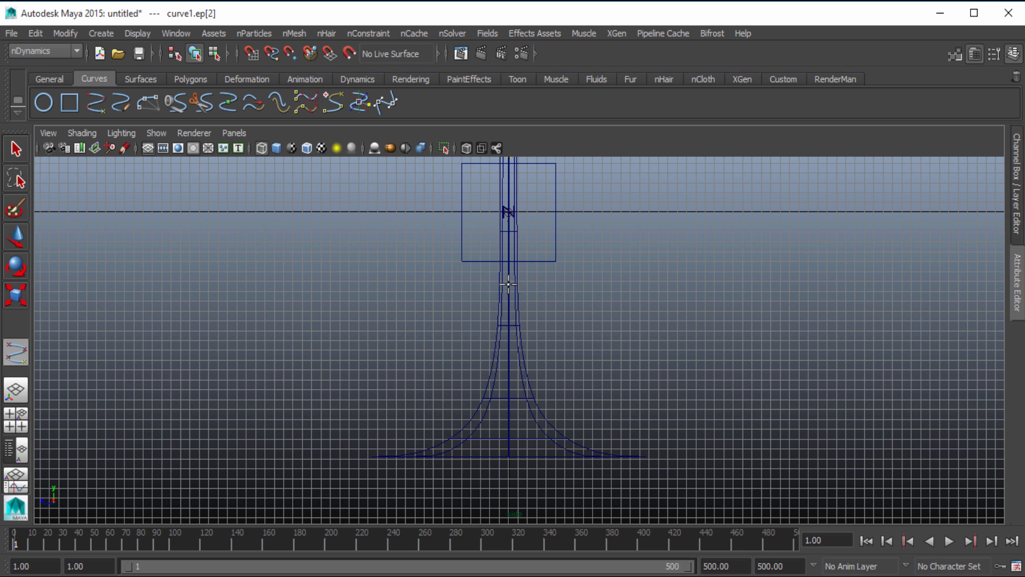
click(508, 280)
alt+middle_drag(555, 378, 557, 240)
click(514, 274)
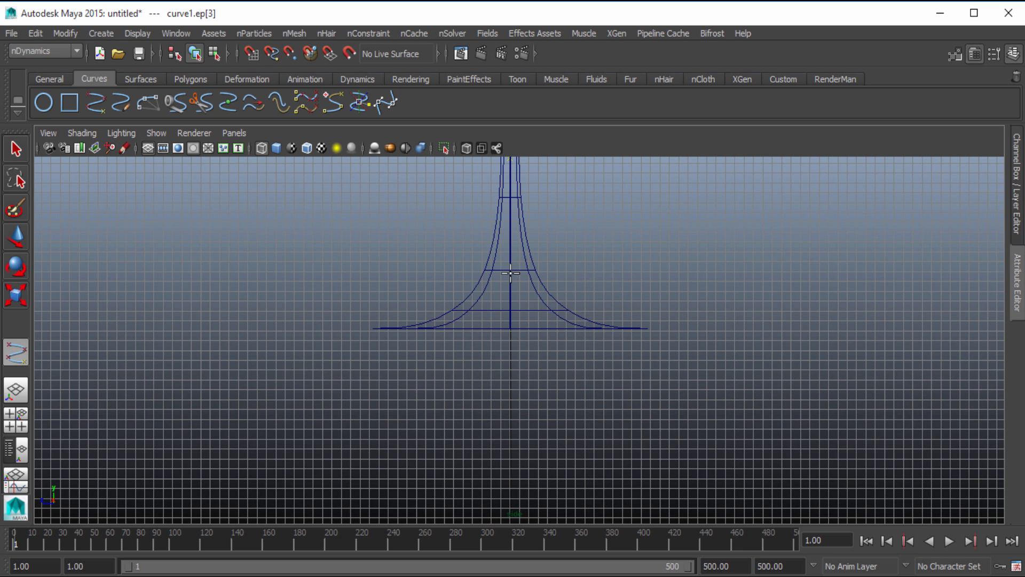
click(511, 355)
scroll(545, 277, down, 4)
alt+middle_drag(549, 265, 554, 355)
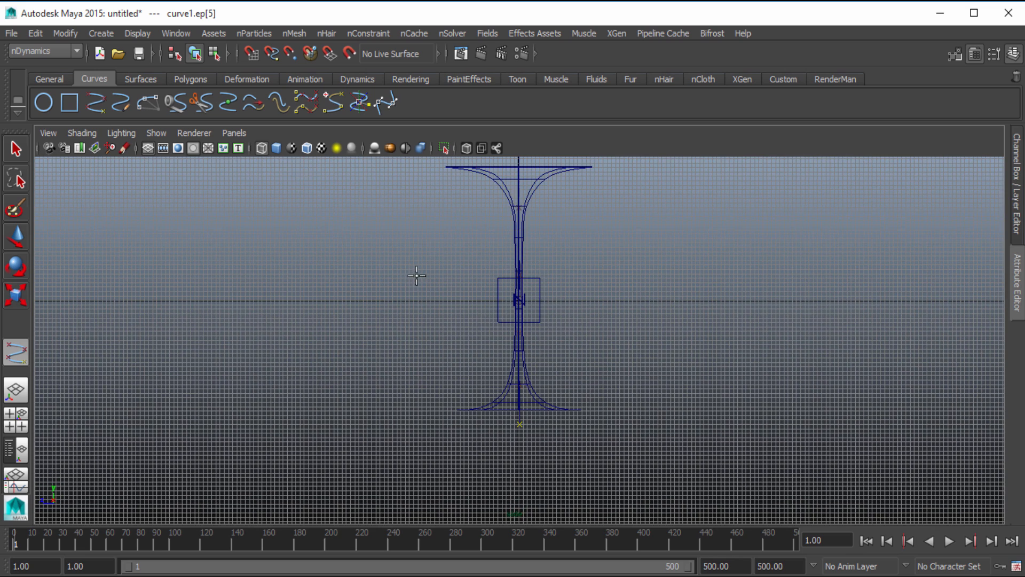
alt+middle_drag(419, 279, 407, 305)
click(18, 151)
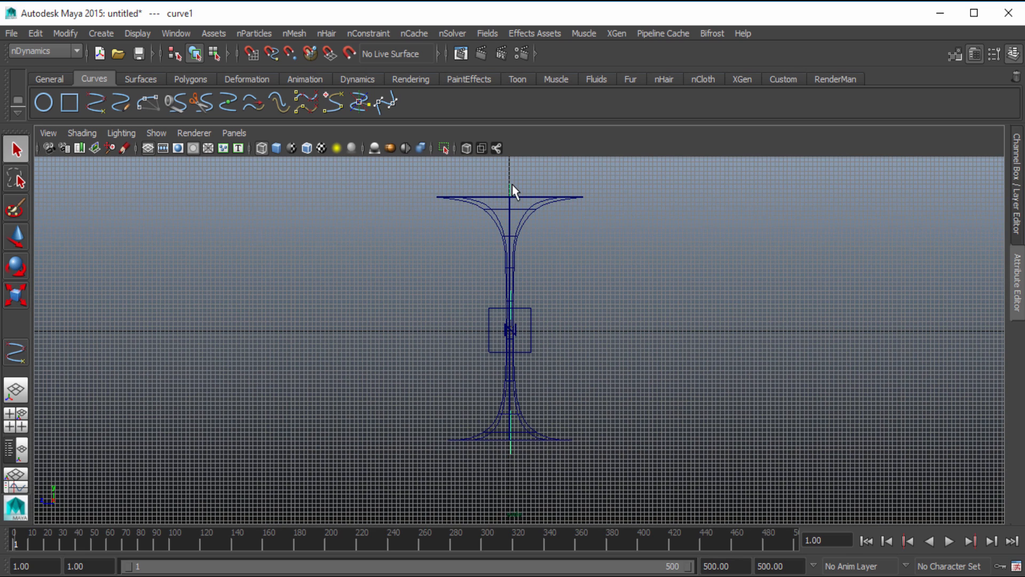
Select all of curve1's control vertices and scale them horizontally so they line up along the central axis
right_drag(510, 192, 427, 186)
drag(507, 180, 553, 454)
key(r)
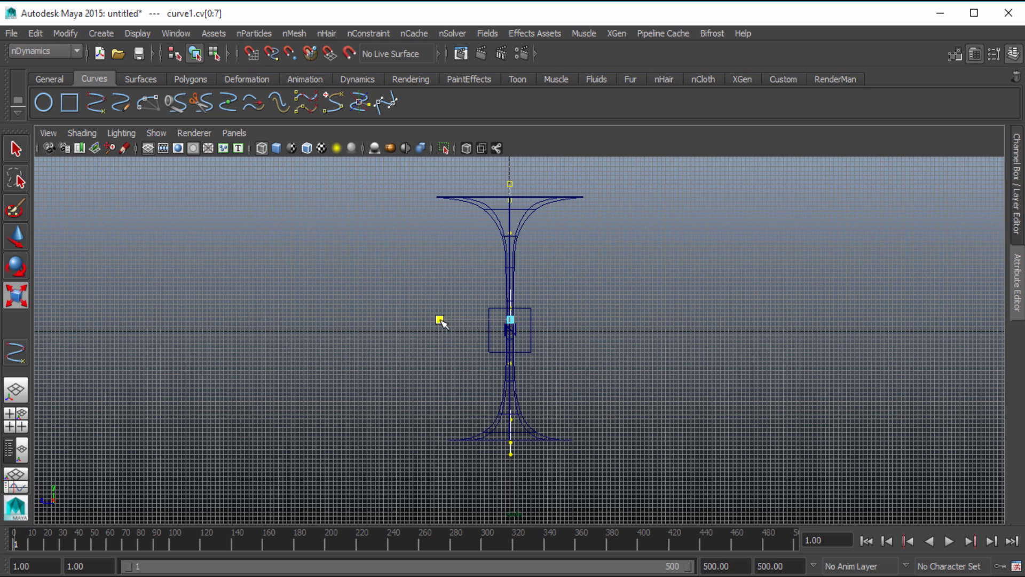
drag(441, 319, 497, 321)
click(644, 342)
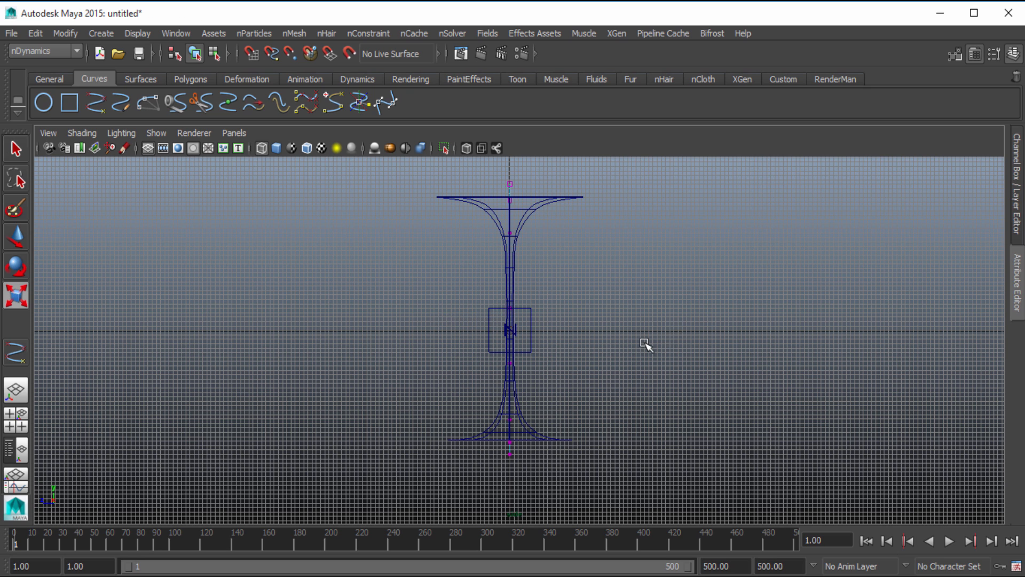
scroll(644, 343, up, 1)
scroll(641, 344, down, 1)
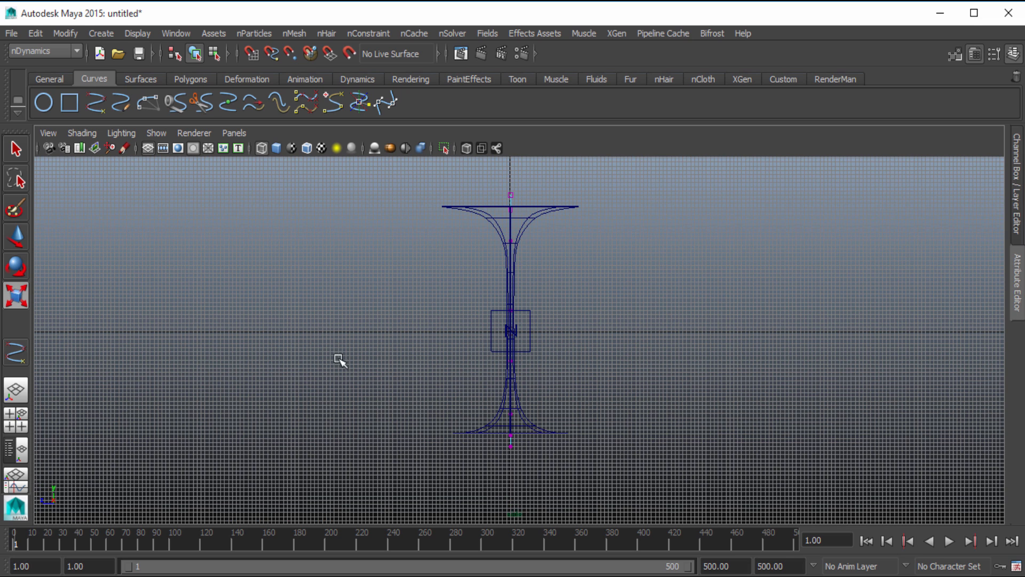
Return to object selection, select curve1, and show a narrowed Outliner beside the perspective view
click(16, 149)
right_drag(512, 197, 538, 181)
click(510, 202)
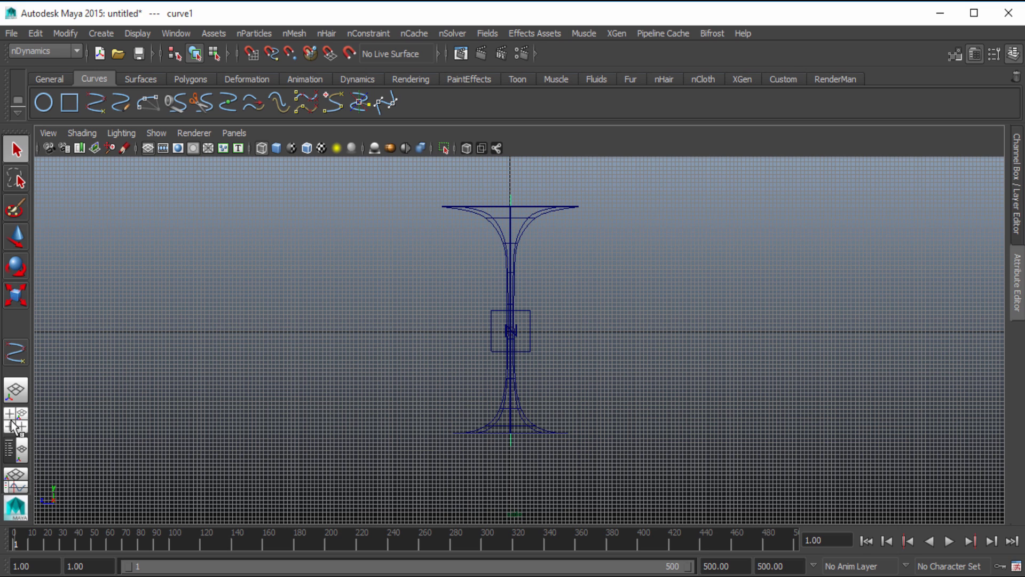
click(19, 451)
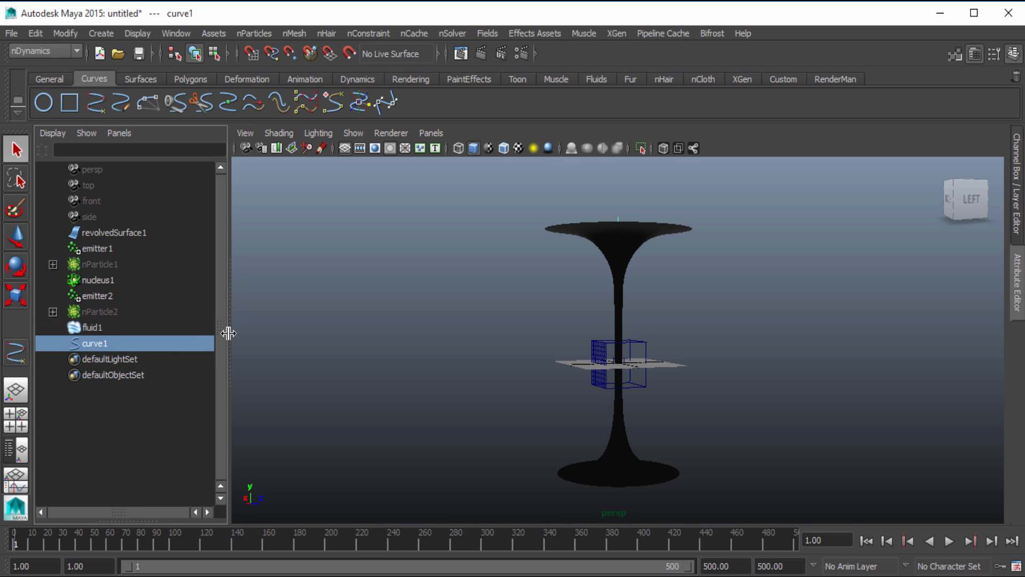
drag(228, 333, 190, 332)
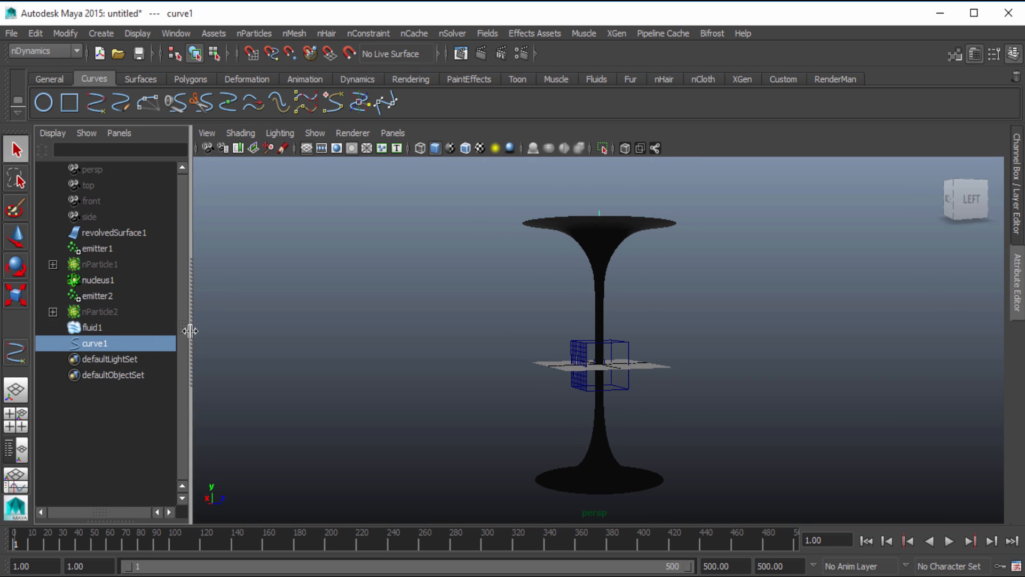
Add fluid1 to the curve1 selection and create a Volume Curve field from them
ctrl+click(100, 327)
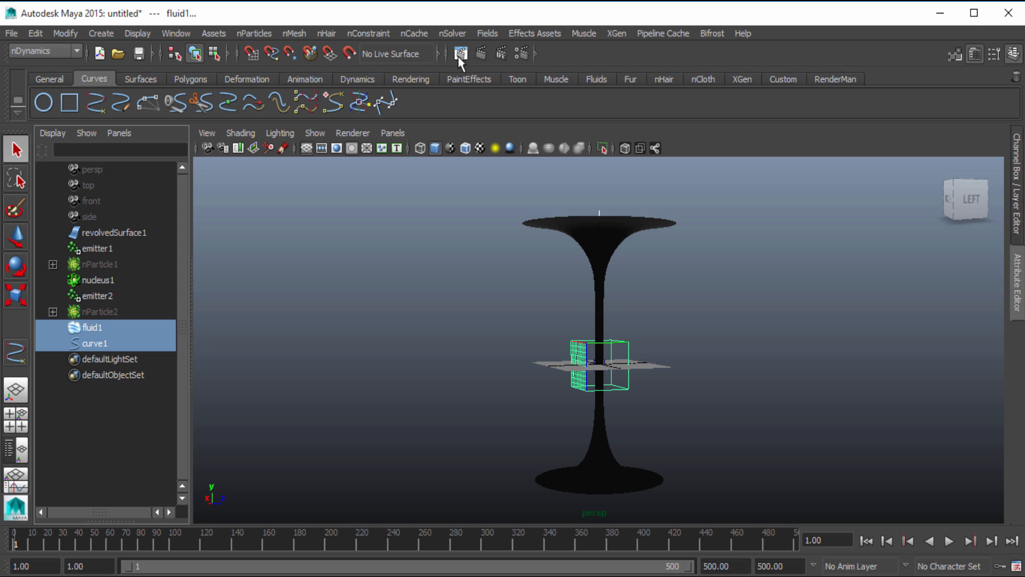
click(486, 34)
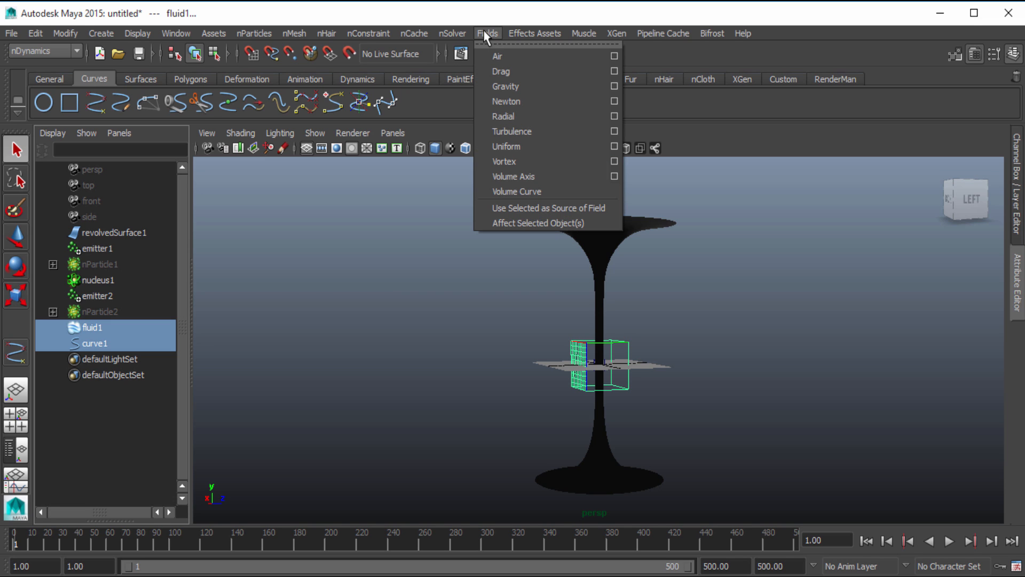
click(504, 189)
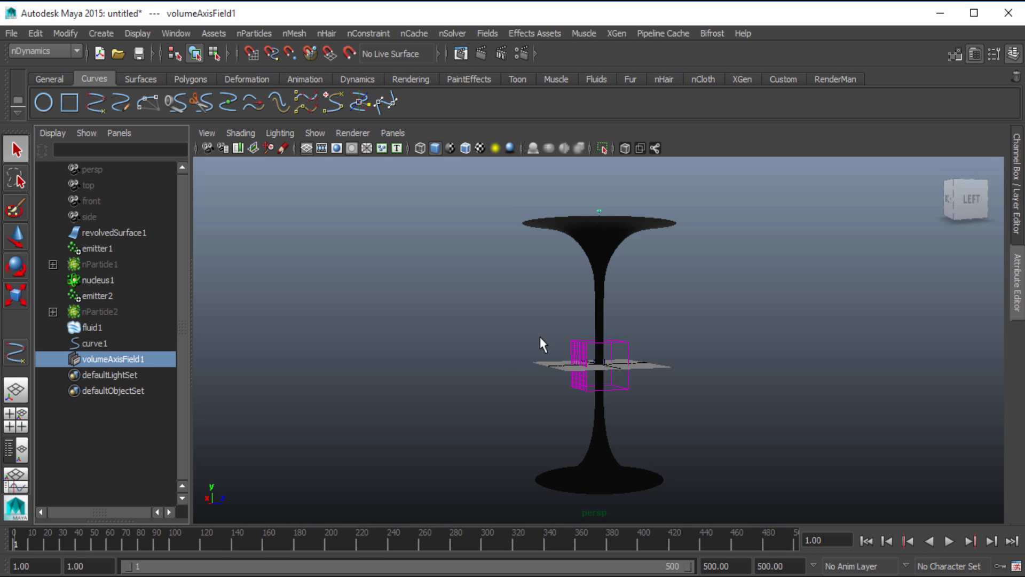
alt+drag(540, 338, 518, 404)
alt+right_drag(471, 348, 679, 351)
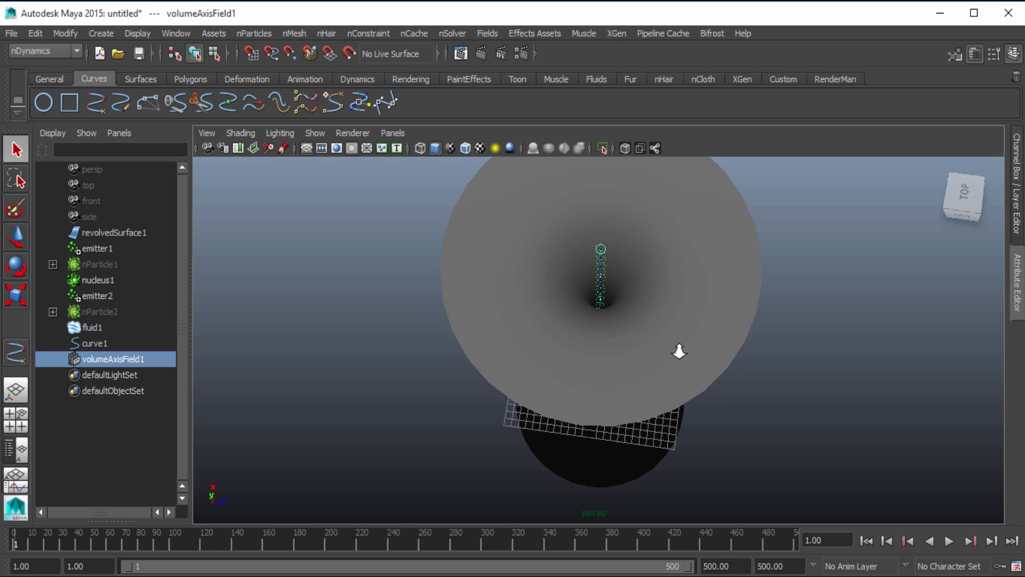
alt+right_drag(639, 296, 556, 338)
alt+drag(556, 339, 624, 319)
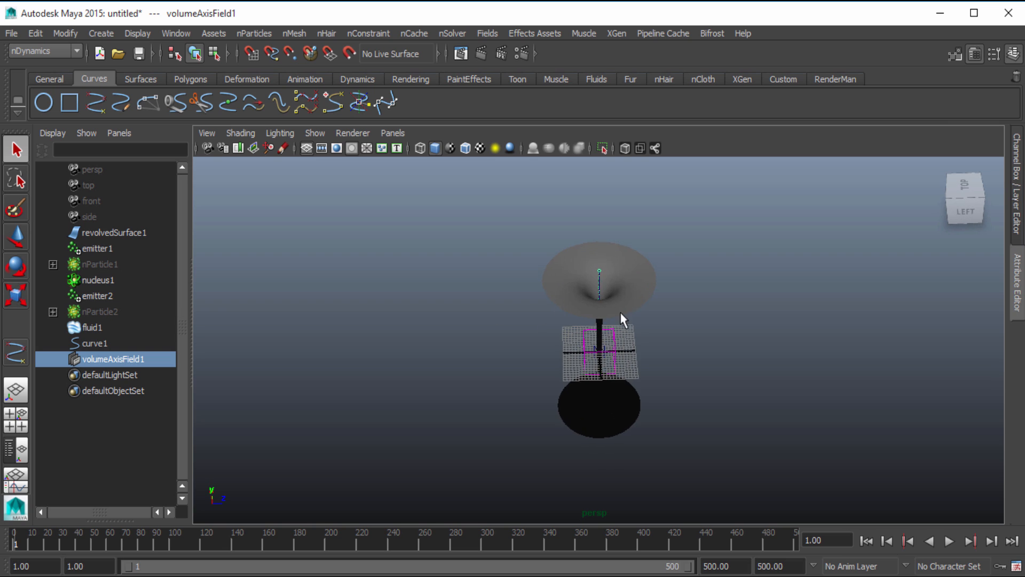
alt+drag(521, 320, 556, 320)
alt+middle_drag(555, 321, 551, 354)
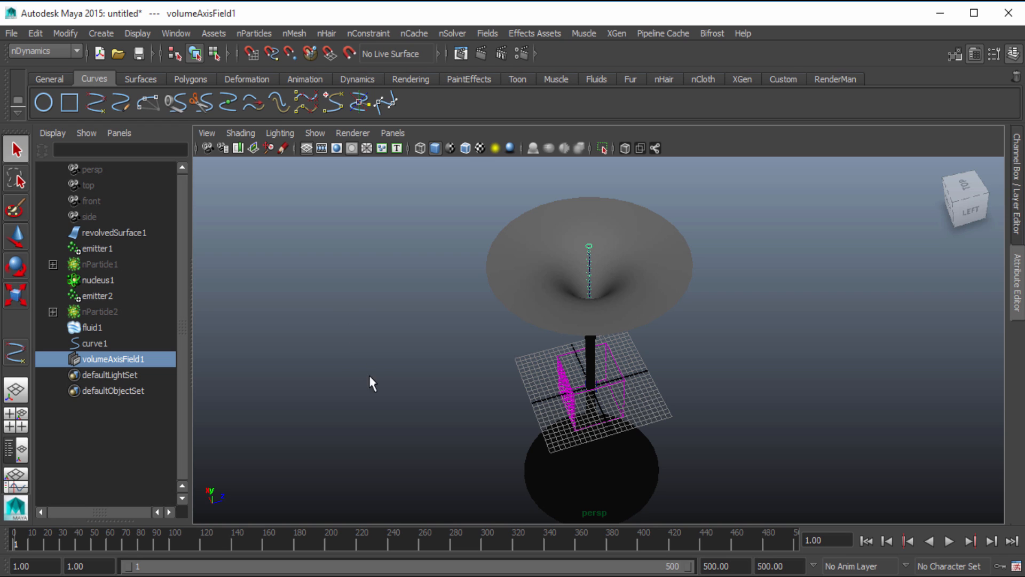
Collapse fluidShape1's Container Properties and Contents Method sections and turn on Disable Evaluation
click(107, 328)
click(1017, 267)
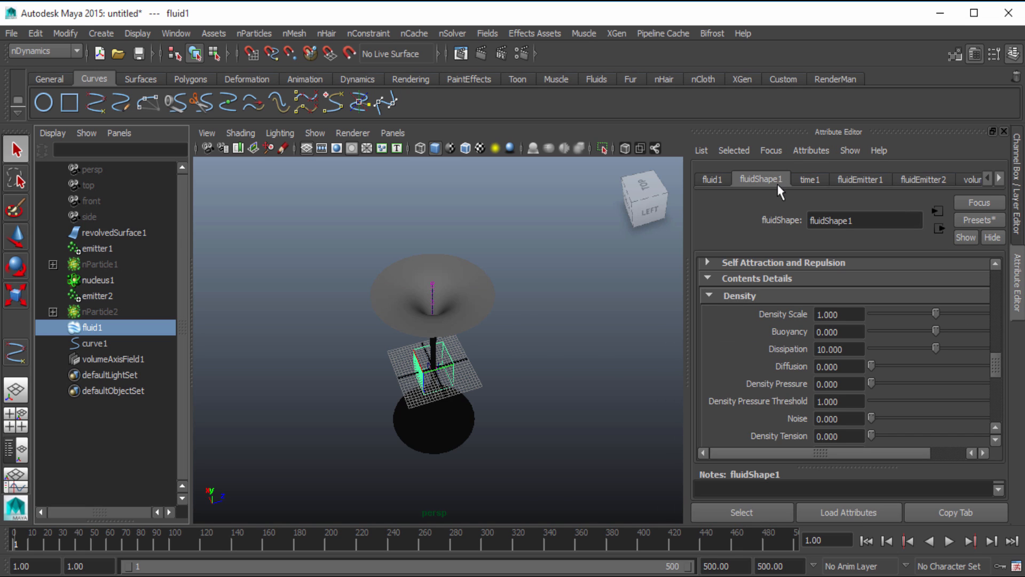
scroll(829, 349, up, 10)
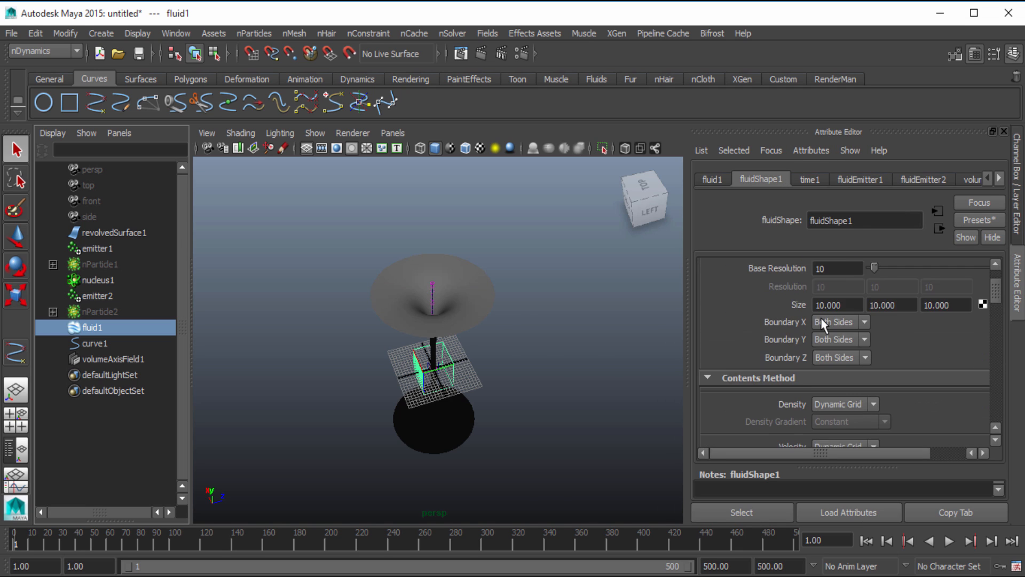
click(772, 283)
scroll(773, 289, up, 2)
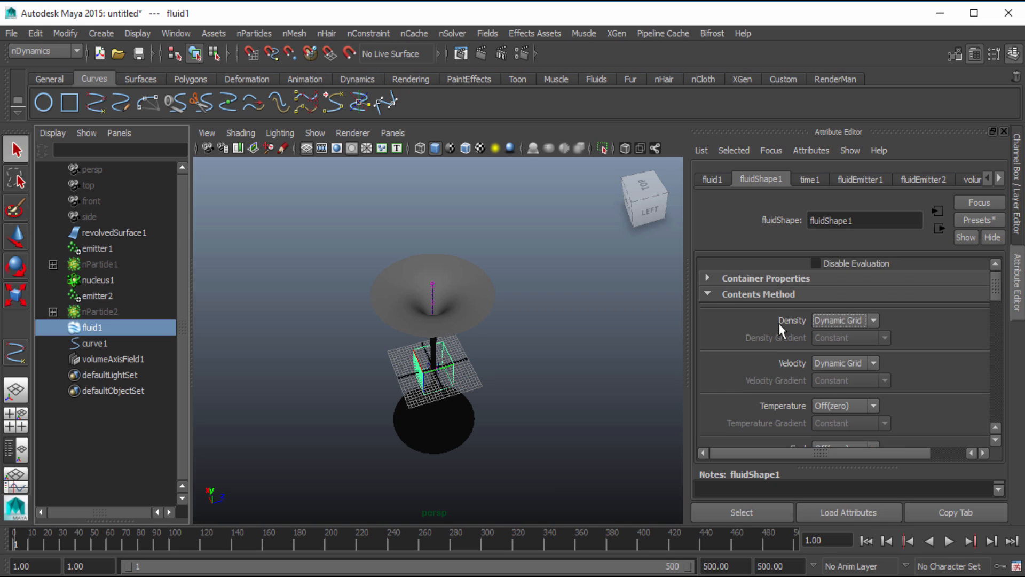
click(775, 299)
scroll(777, 303, up, 5)
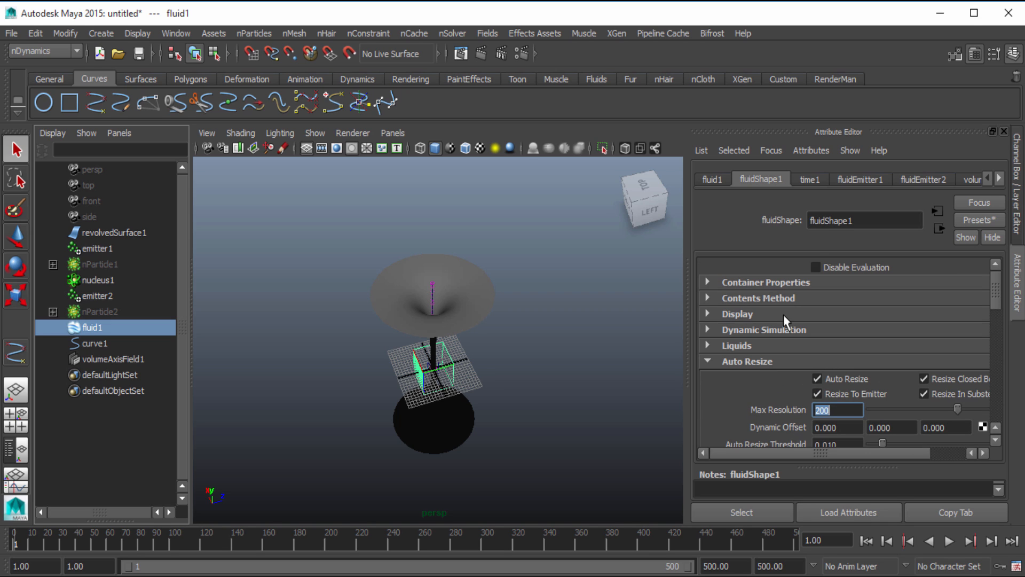
click(843, 268)
Try a magnitude of 100 on volumeAxisField1, and settle on 25
click(122, 361)
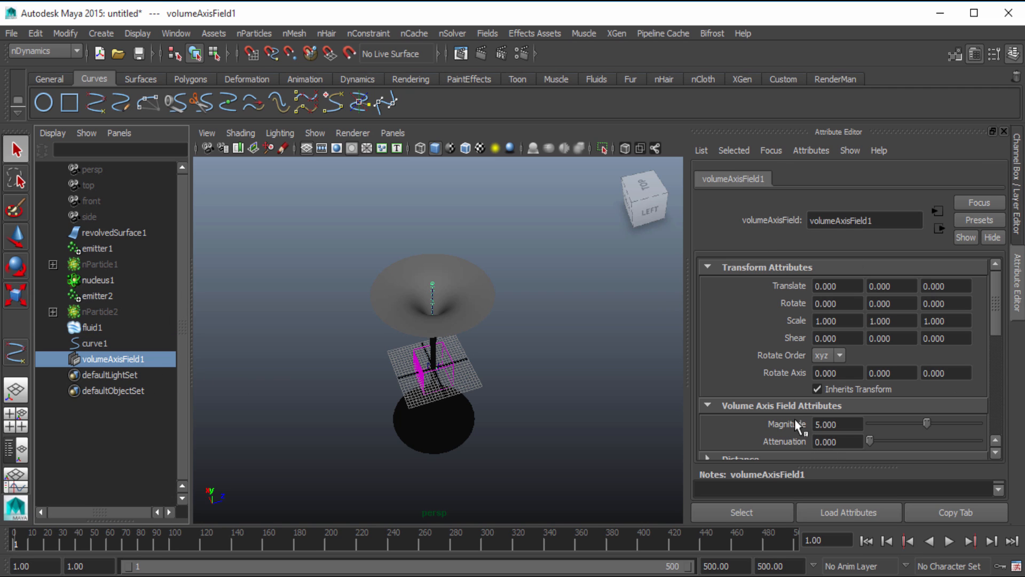
scroll(788, 409, down, 3)
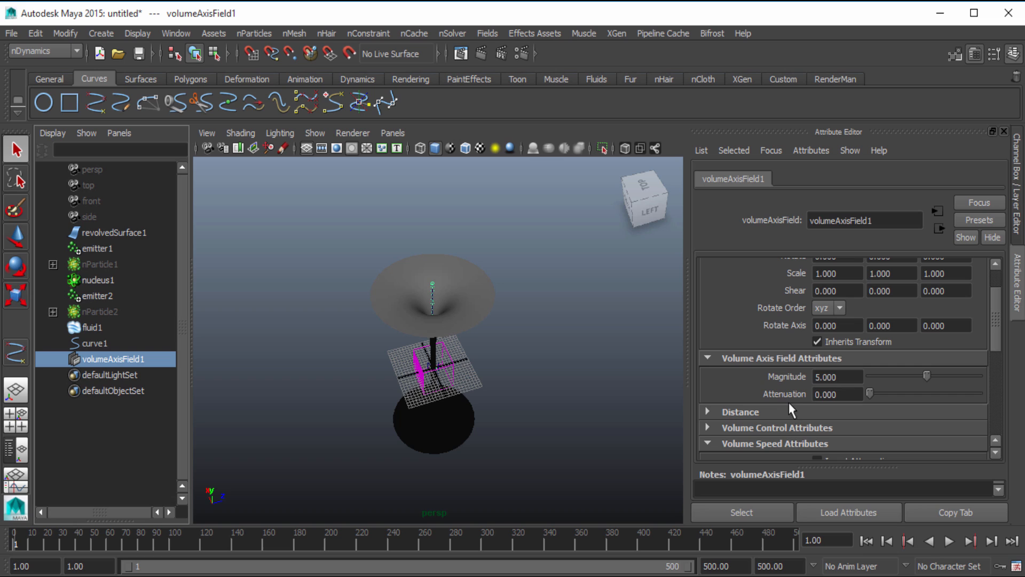
double_click(859, 378)
text(100)
key(Return)
drag(977, 375, 790, 373)
double_click(844, 377)
text(25)
key(Return)
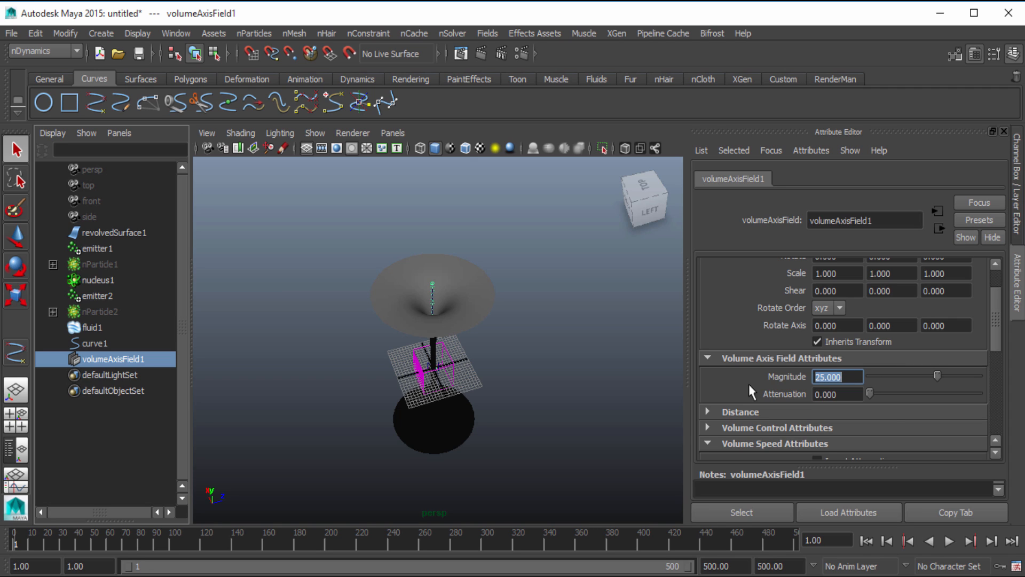
Expand volumeAxisField1's volume control attributes and set the Section Radius to 20
scroll(800, 396, down, 2)
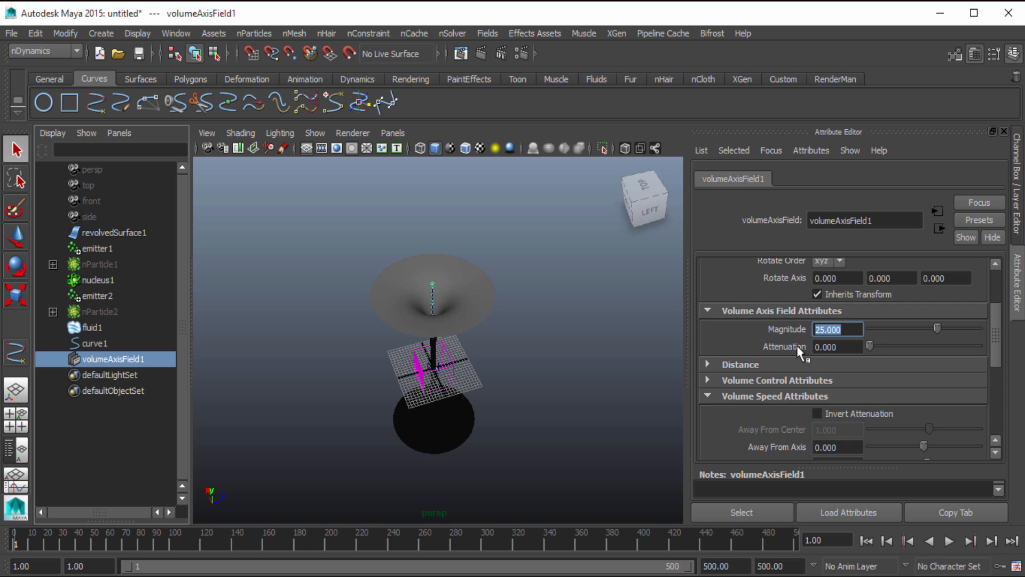
click(771, 380)
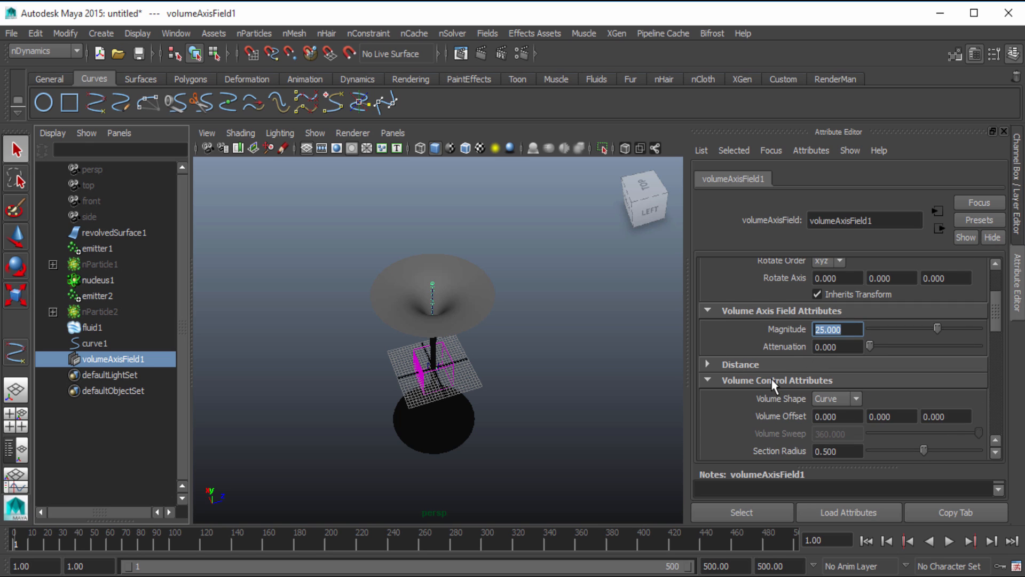
scroll(771, 380, down, 2)
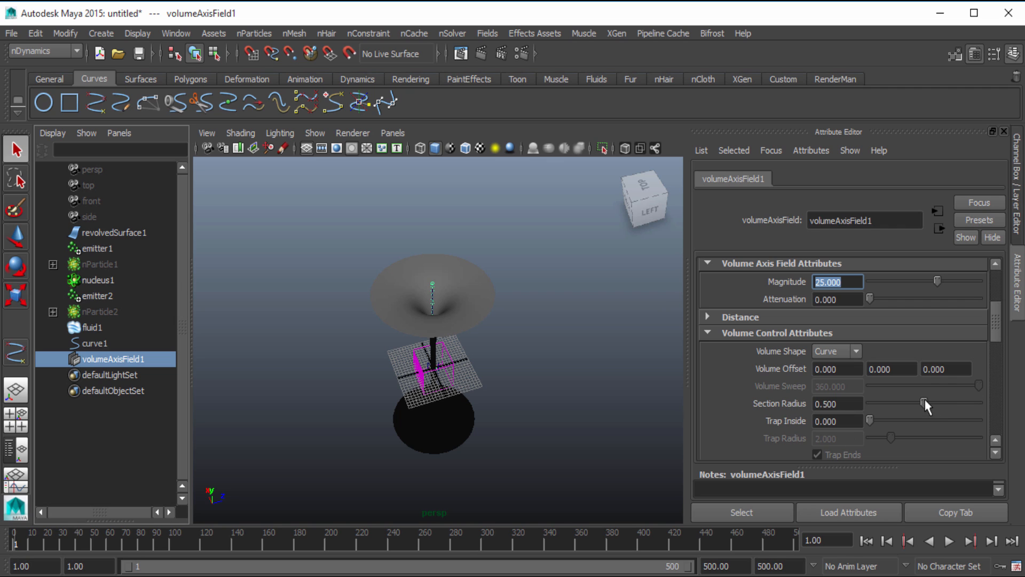
drag(926, 405, 1017, 407)
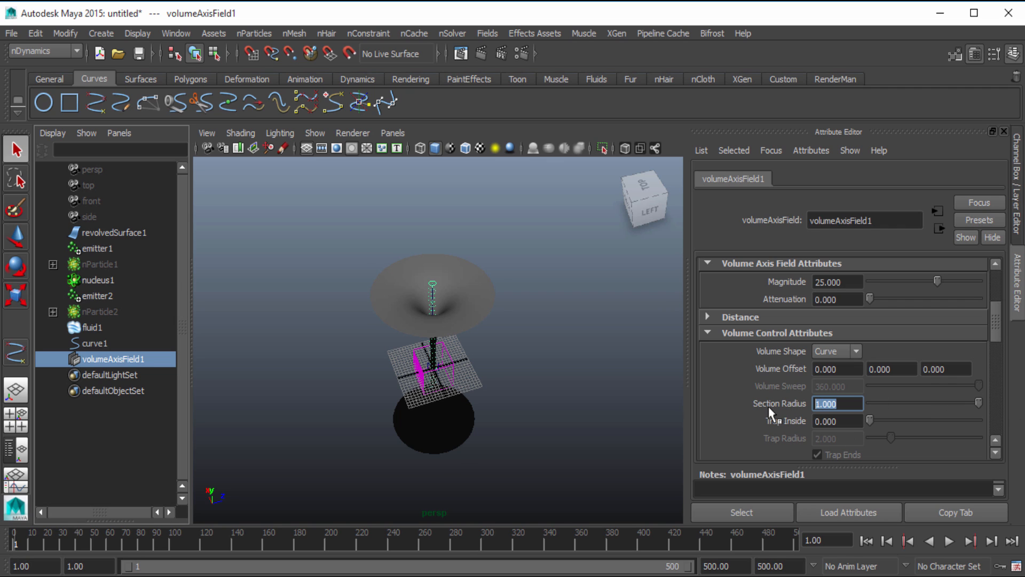
text(20)
key(Return)
alt+drag(284, 241, 392, 302)
alt+right_drag(392, 303, 458, 336)
alt+drag(458, 337, 545, 302)
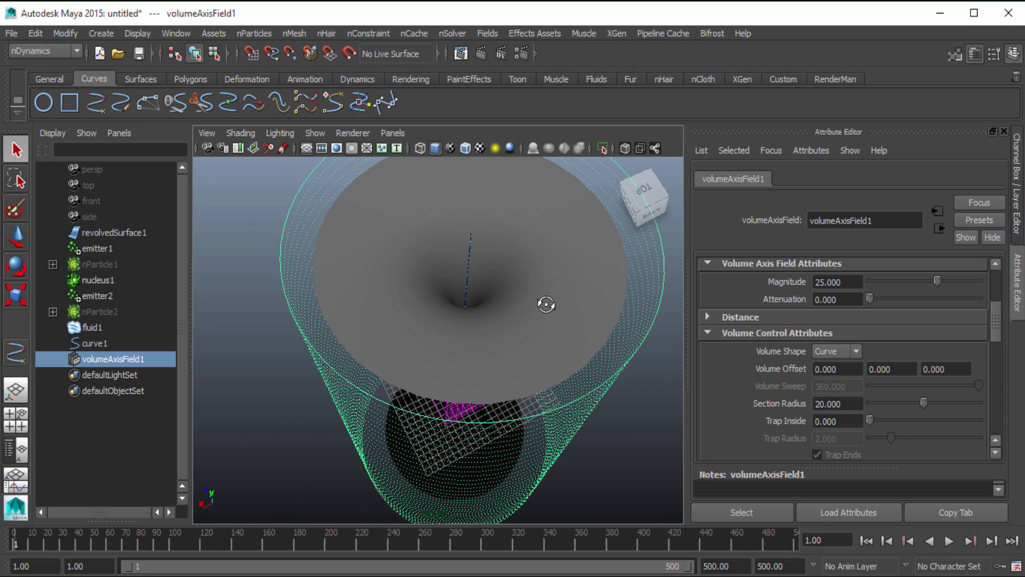
Reduce the field's Section Radius to 19 and compare it with the revolved surface's rim from above
drag(848, 404, 786, 411)
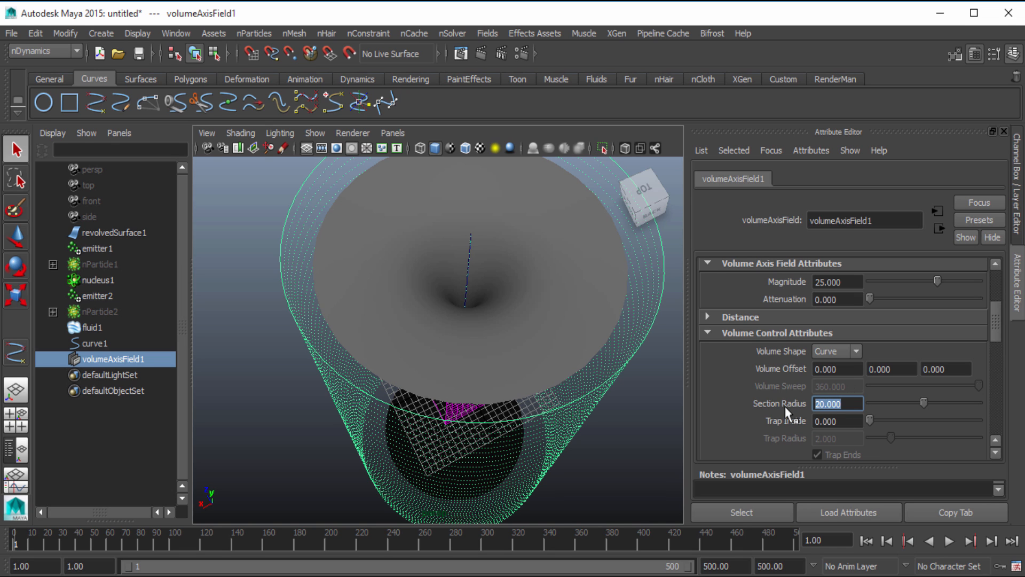
text(19)
key(Return)
alt+drag(507, 350, 526, 398)
scroll(603, 373, up, 5)
scroll(534, 392, down, 5)
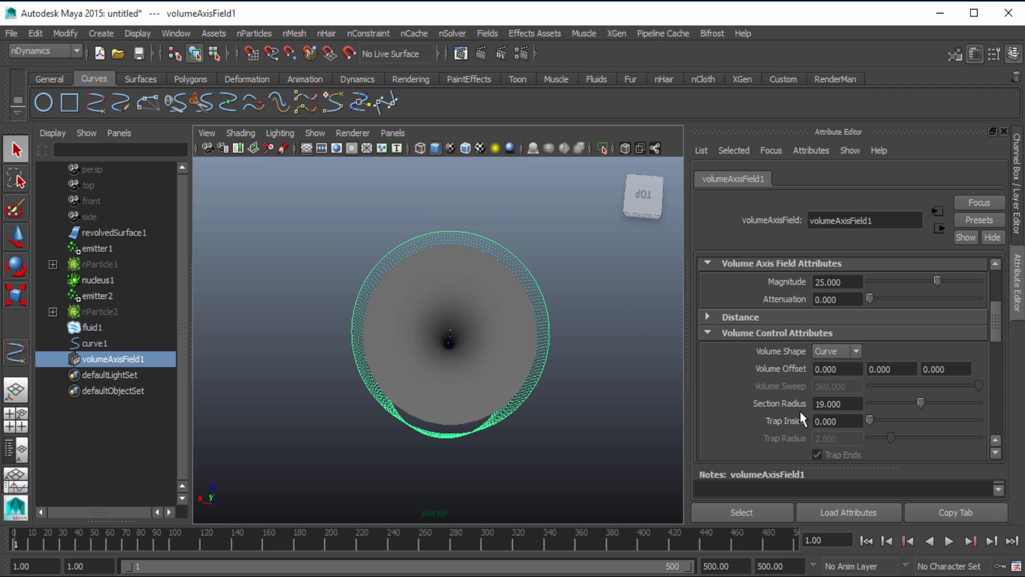
Try a Section Radius of 17 around the revolved surface's rim, and return it to 19
double_click(843, 404)
text(17)
key(Return)
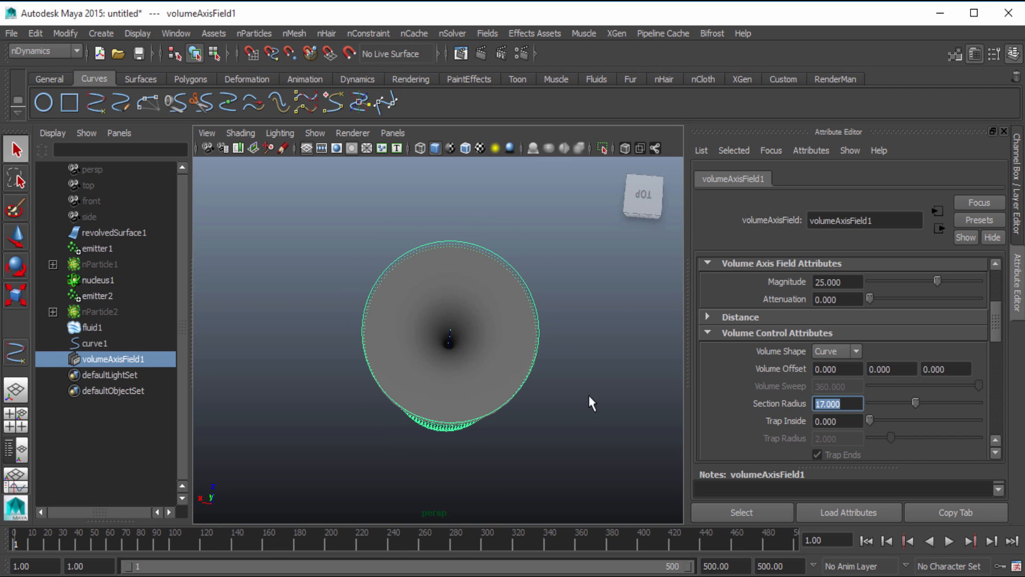
mouse_move(590, 406)
alt+mouse_down()
mouse_move(606, 430)
mouse_move(600, 399)
alt+mouse_up()
double_click(838, 404)
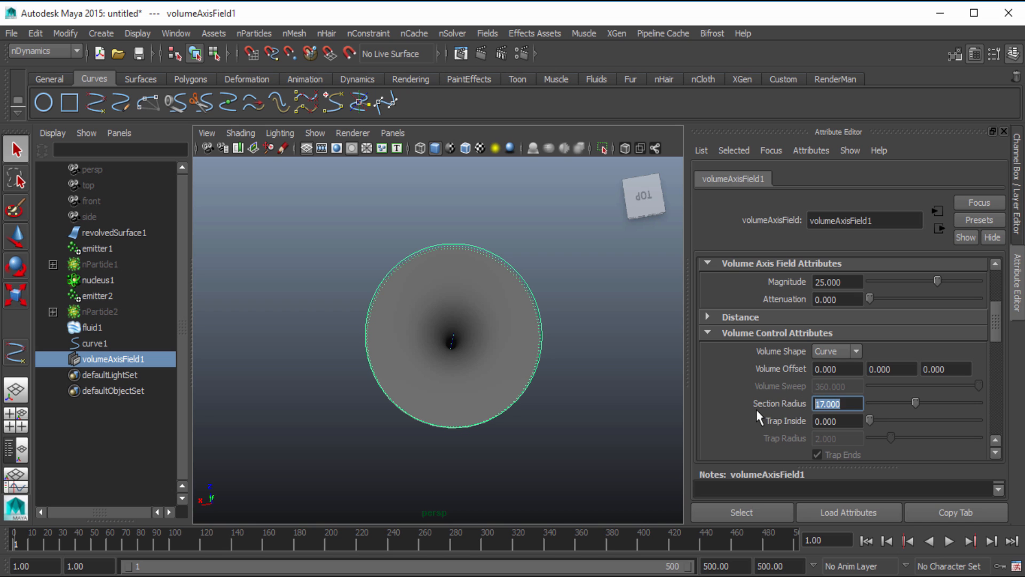
text(19)
key(Return)
alt+drag(458, 354, 423, 274)
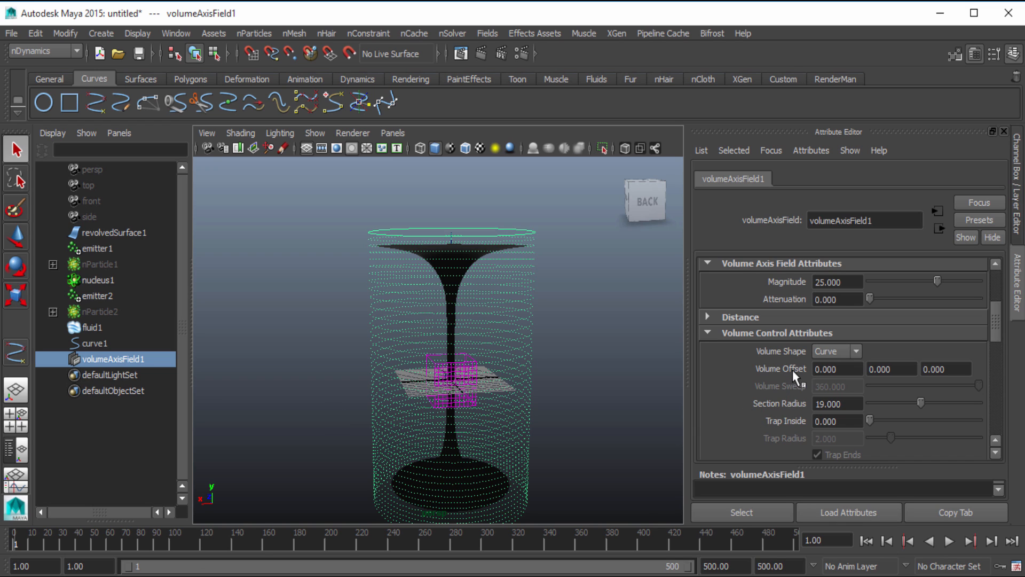
In the field's volume speed attributes, set Along Axis to 0 and Around Axis to -10
scroll(792, 369, down, 4)
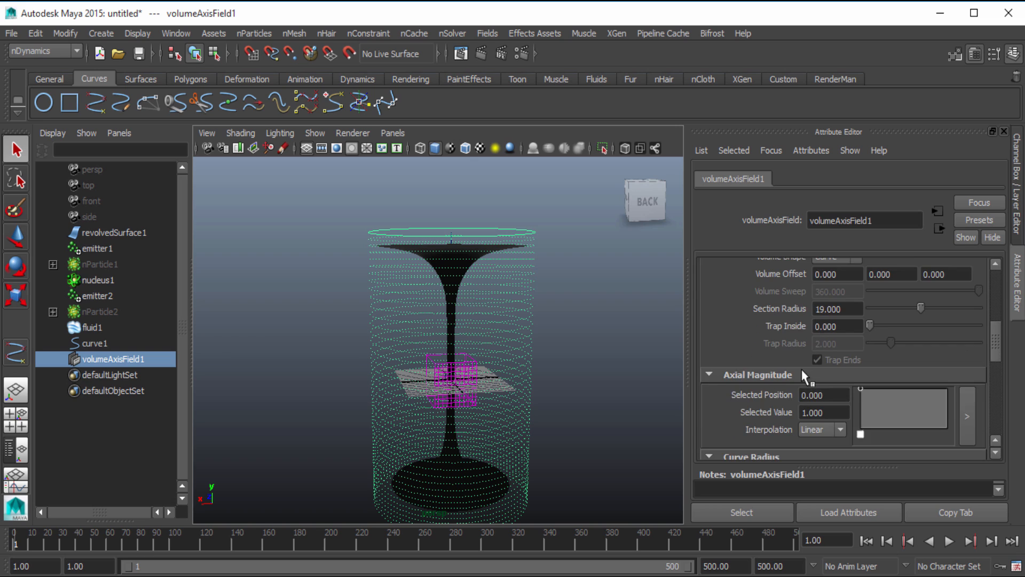
scroll(801, 370, up, 1)
scroll(802, 370, down, 4)
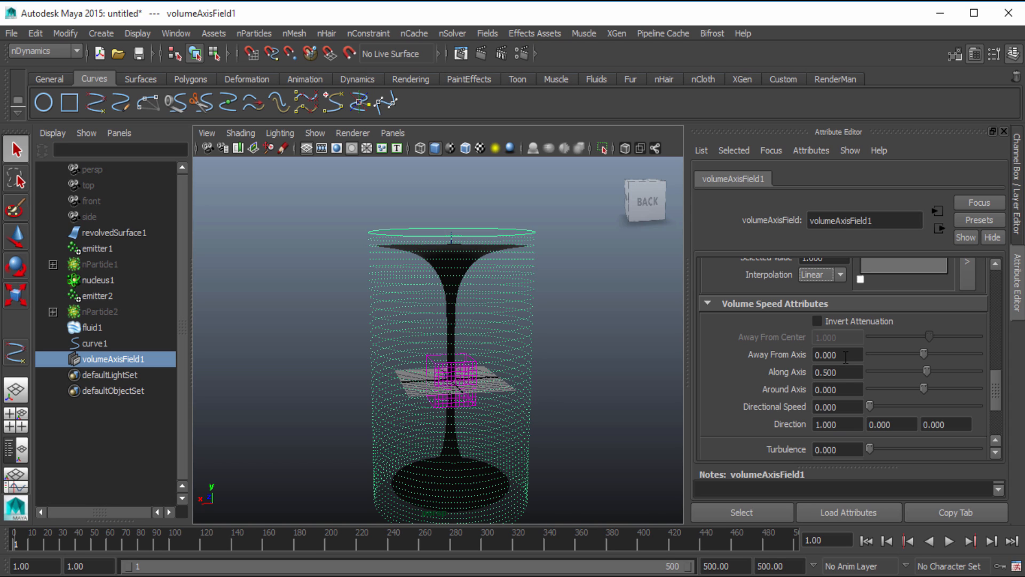
click(845, 377)
text(0)
key(Return)
key(Tab)
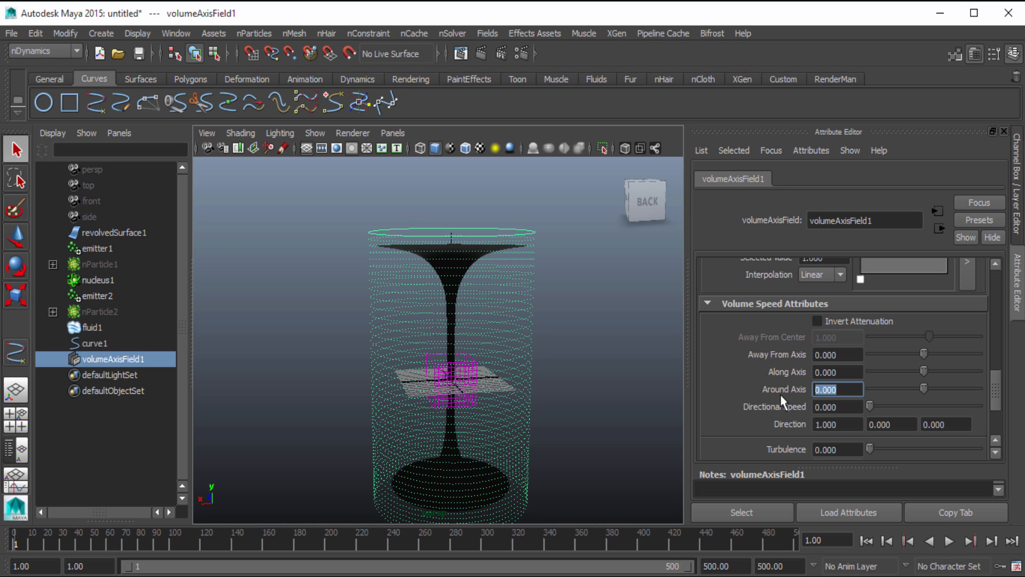
text(-10)
key(Return)
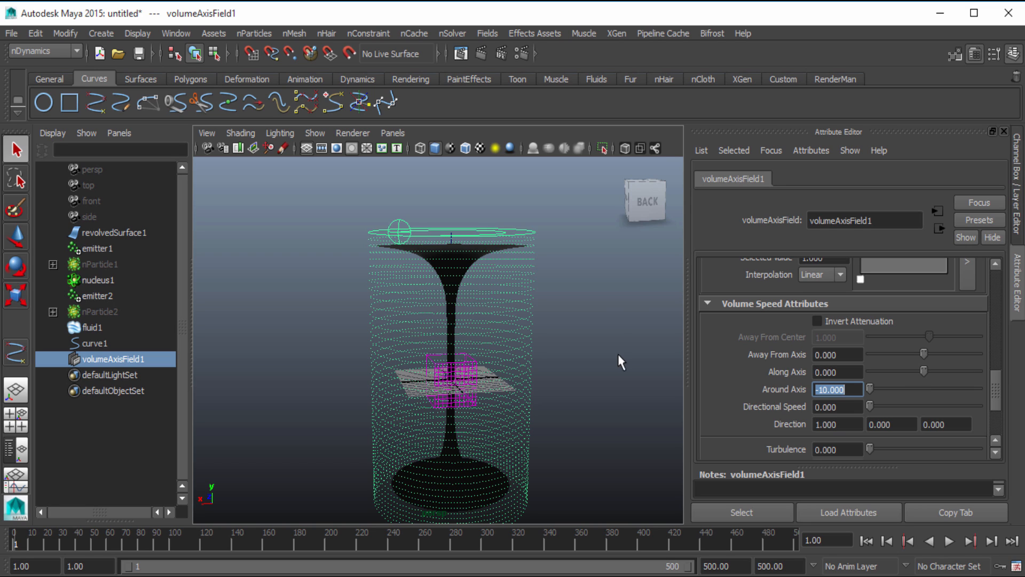
Check the field's rotation direction from above, play the simulation and rewind it to frame 1
alt+drag(579, 338, 517, 396)
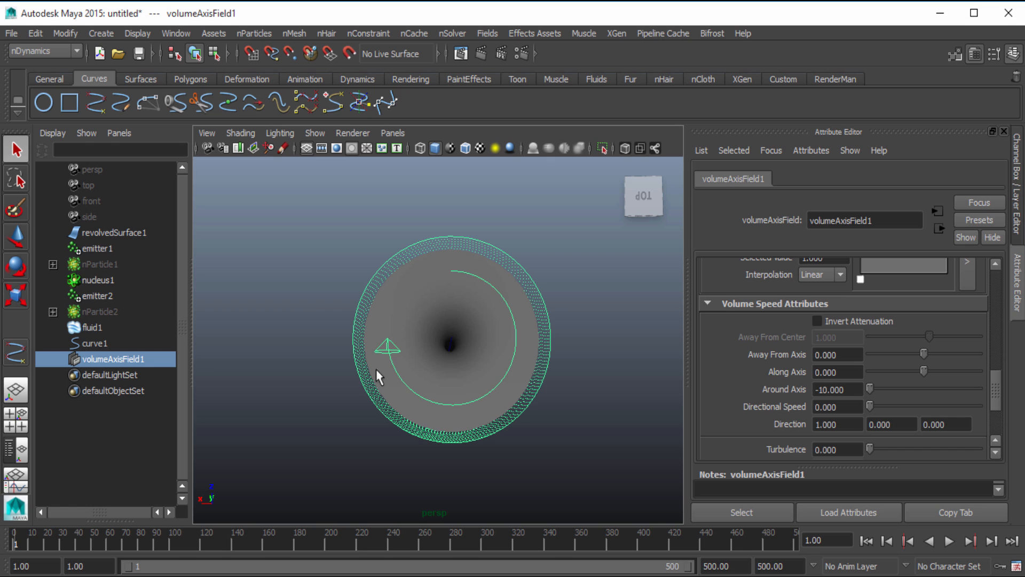
click(948, 541)
alt+drag(660, 460, 664, 376)
click(870, 542)
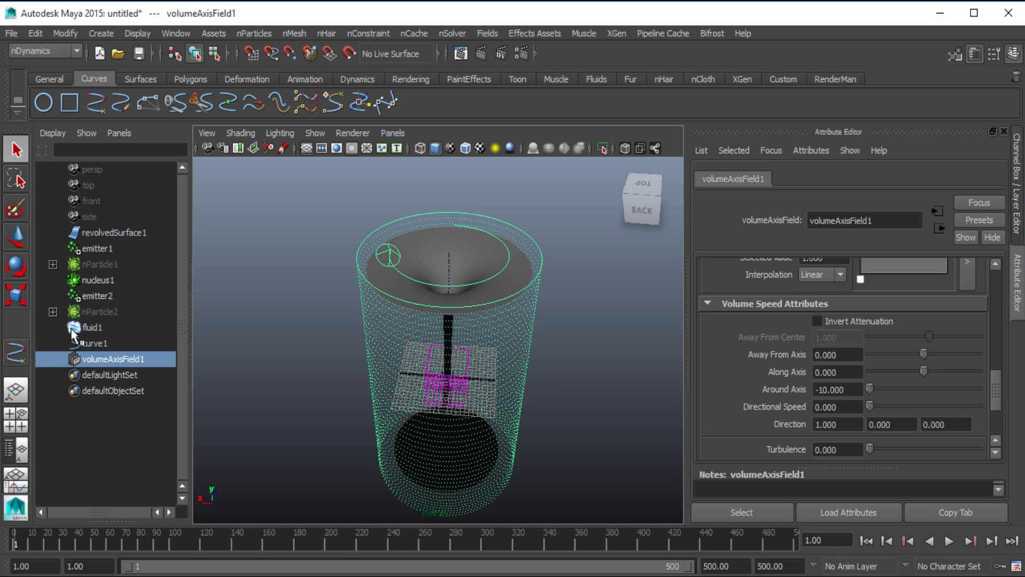
Re-enable evaluation of fluid1, then preview its simulation around the revolved surface and rewind to frame 1
click(103, 331)
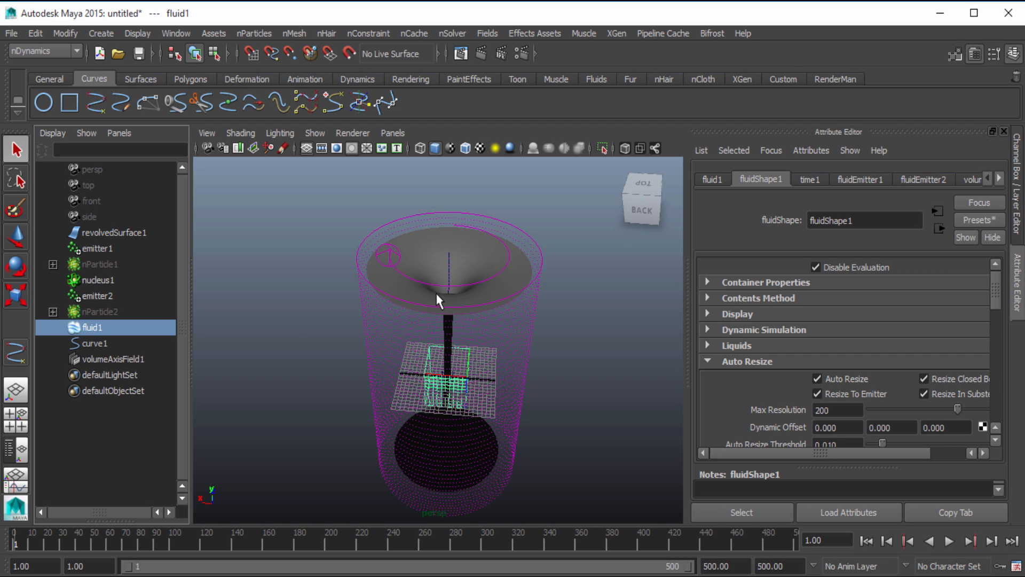
click(815, 267)
click(949, 543)
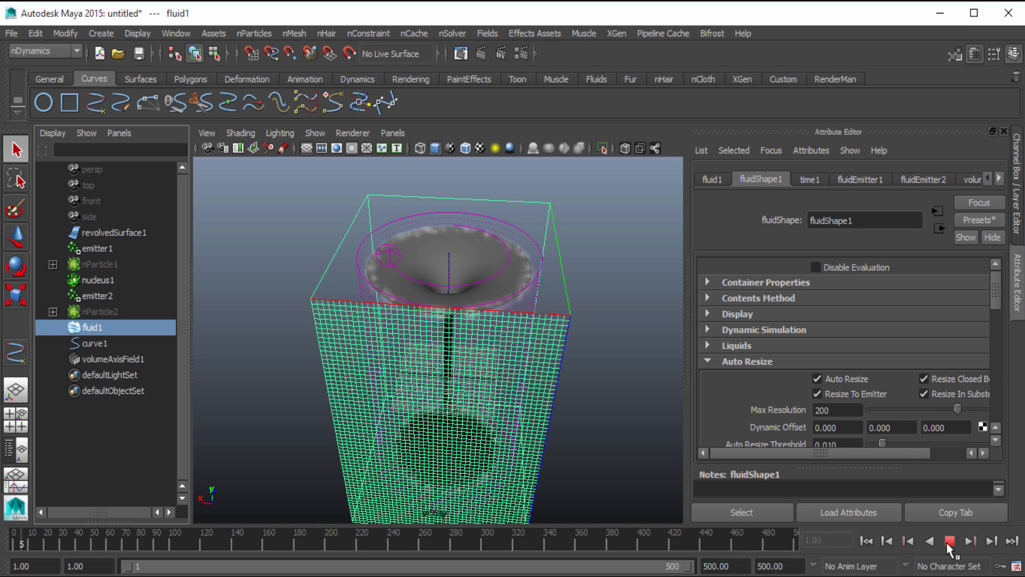
alt+drag(613, 428, 452, 264)
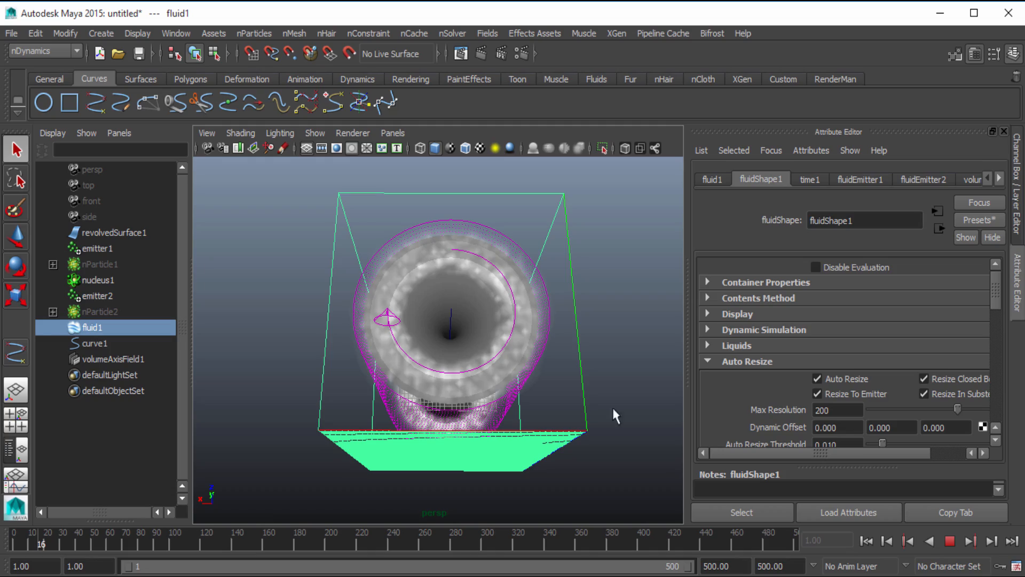
click(952, 542)
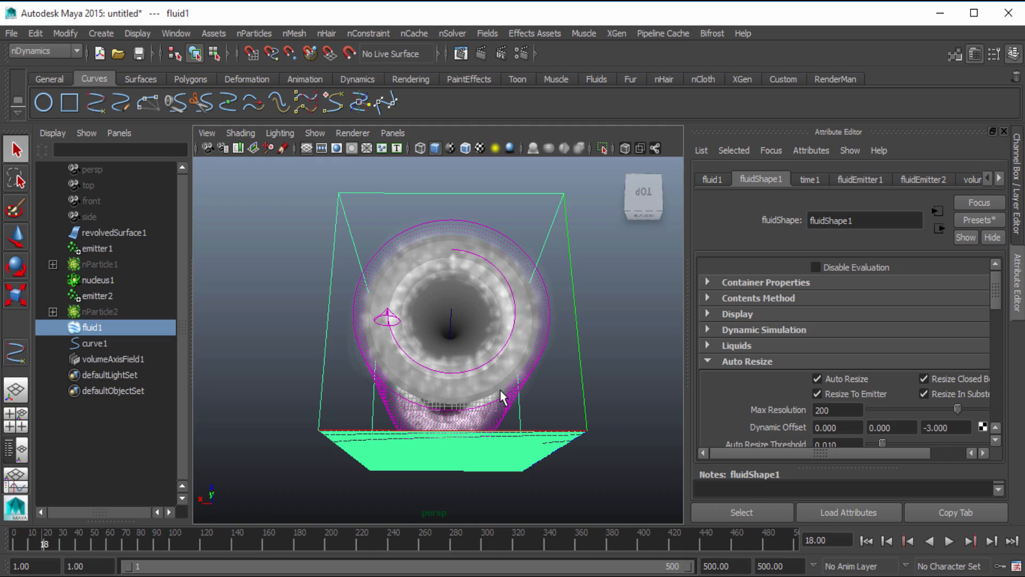
alt+drag(500, 396, 324, 358)
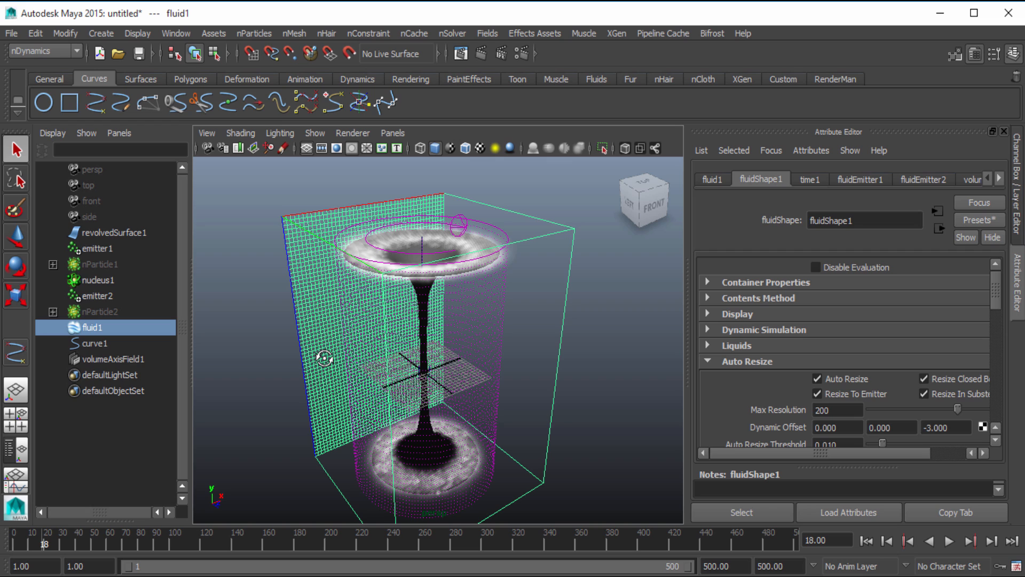
click(868, 539)
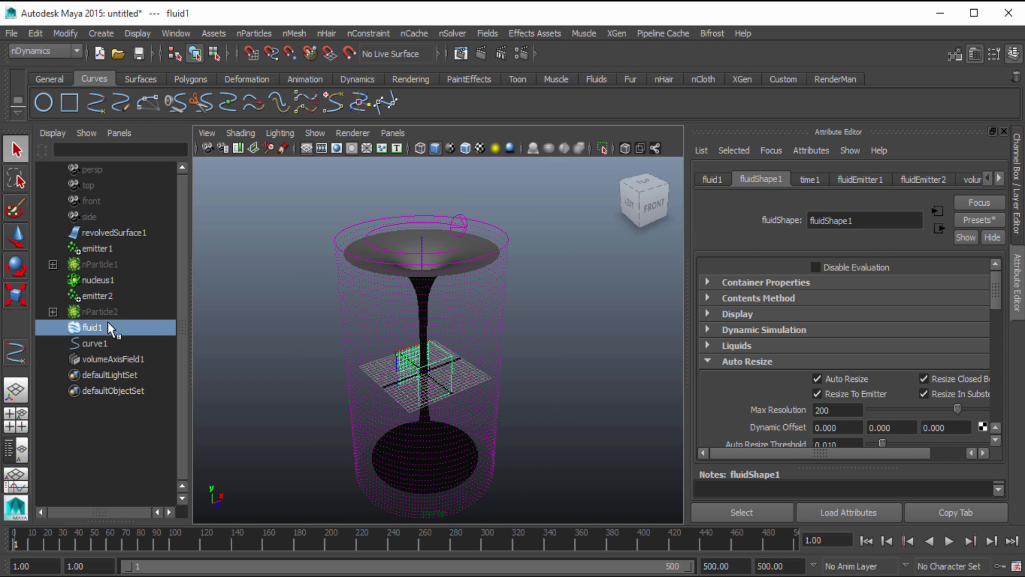
Disable the fluid's evaluation and create new caches for nParticle1 and nParticle2, replacing the existing cache files
click(143, 264)
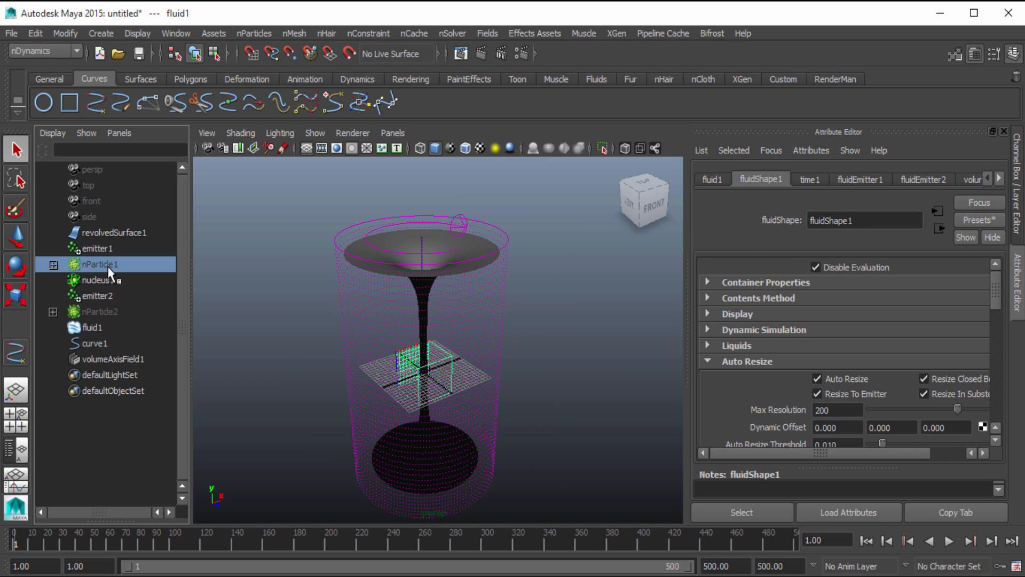
ctrl+click(112, 314)
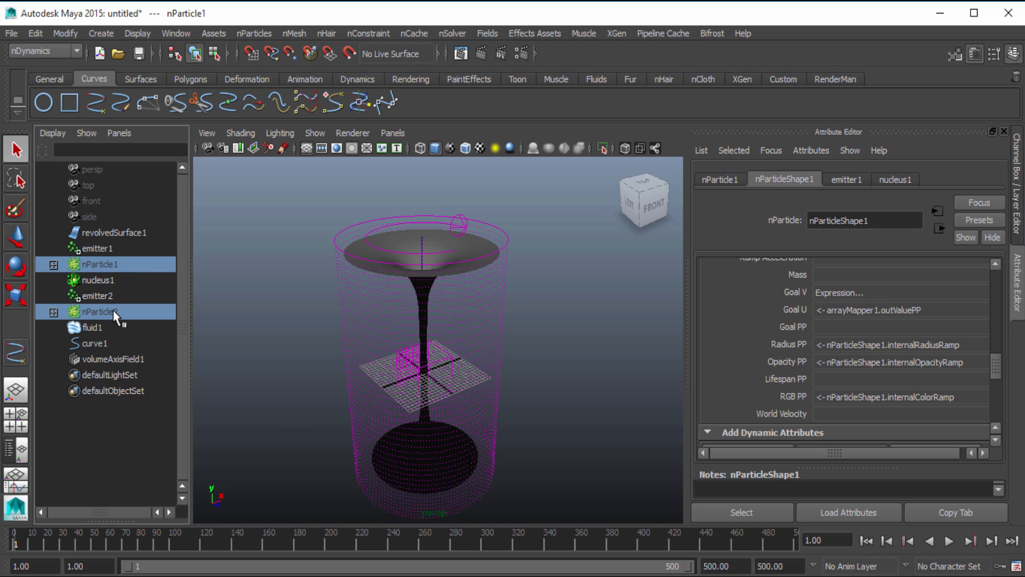
click(414, 34)
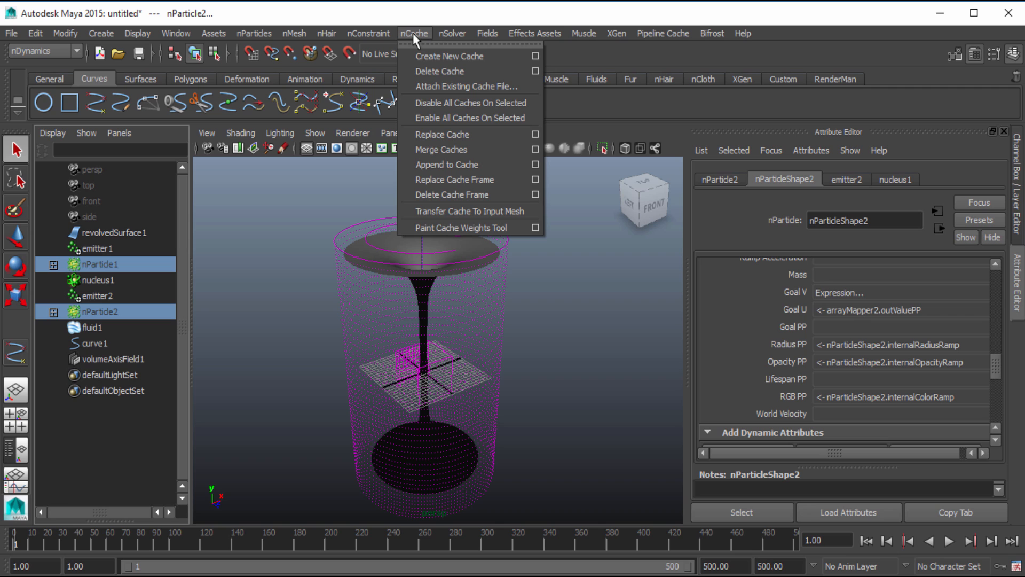
click(438, 56)
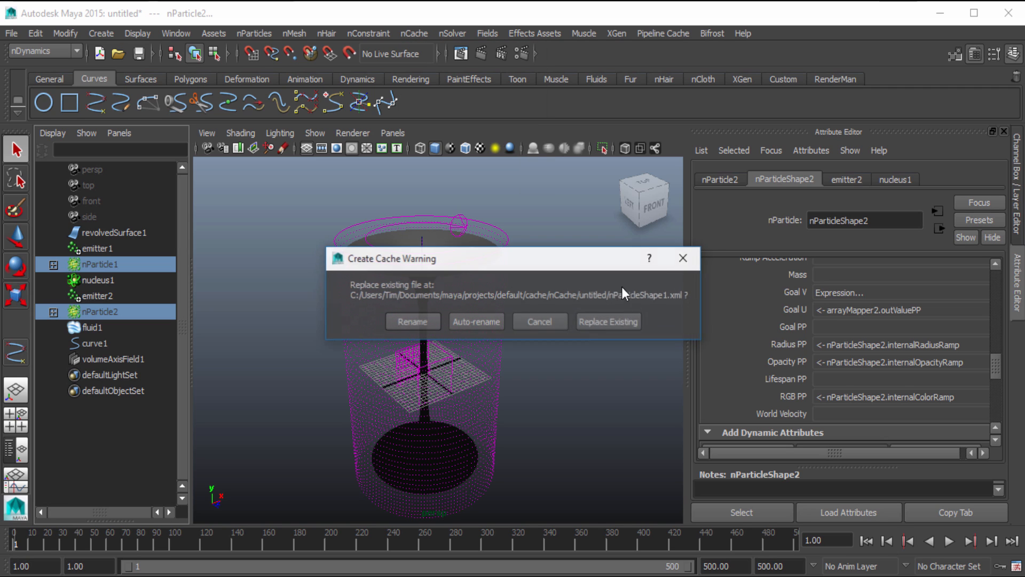
click(610, 327)
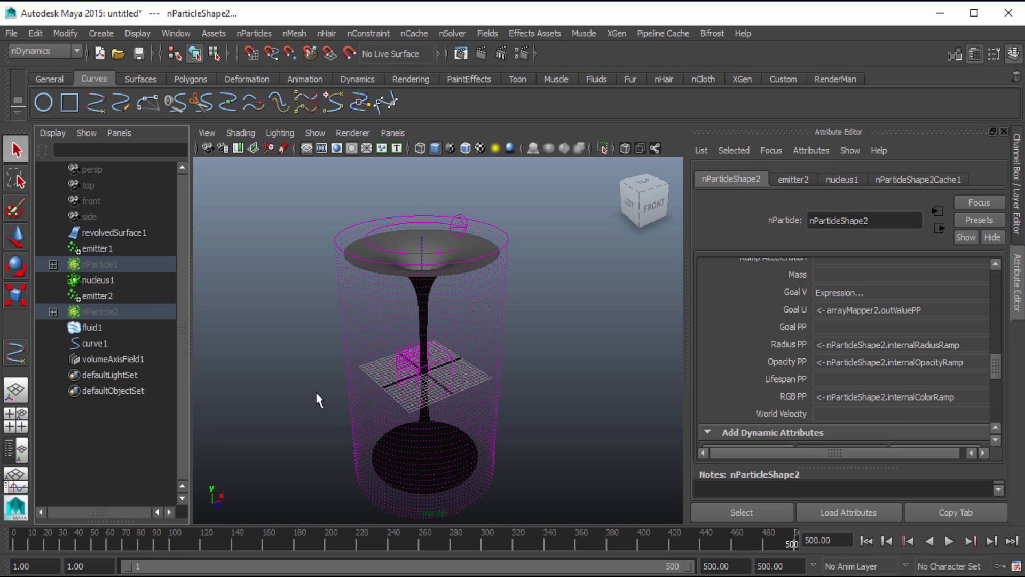
Turn the evaluation of fluid1 back on and hide the revolved surface
click(120, 331)
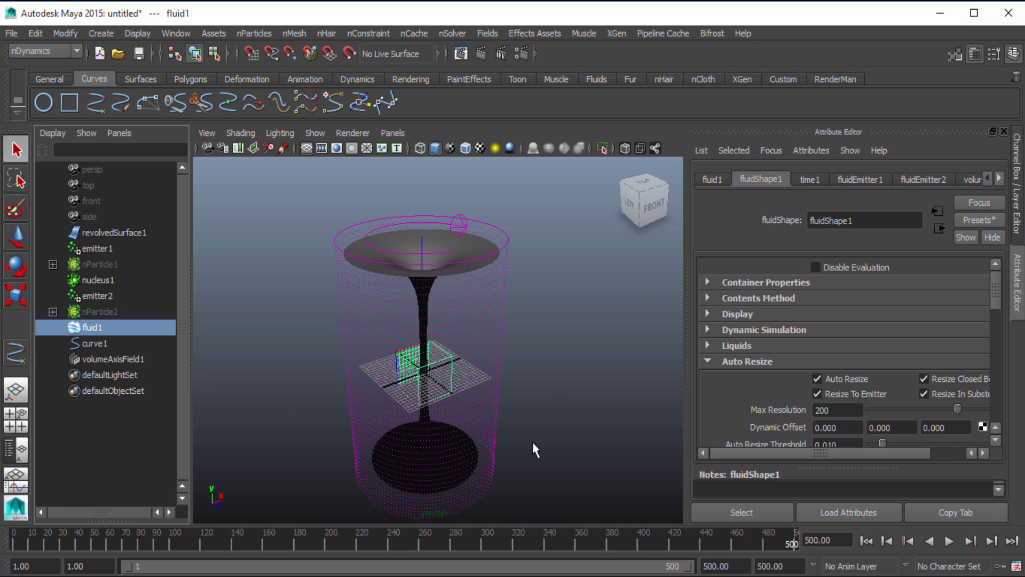
alt+drag(530, 367, 566, 344)
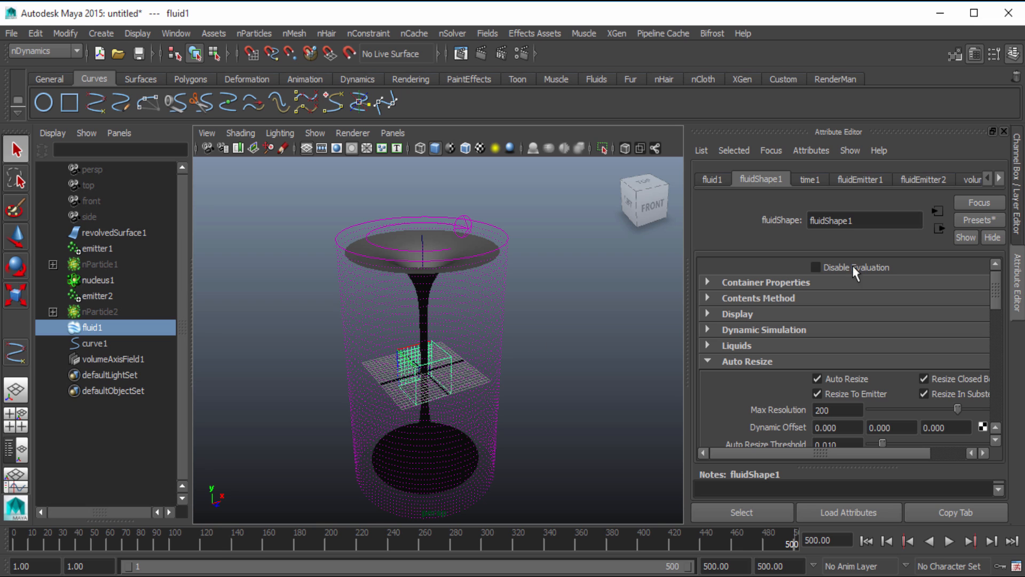
alt+drag(391, 338, 431, 361)
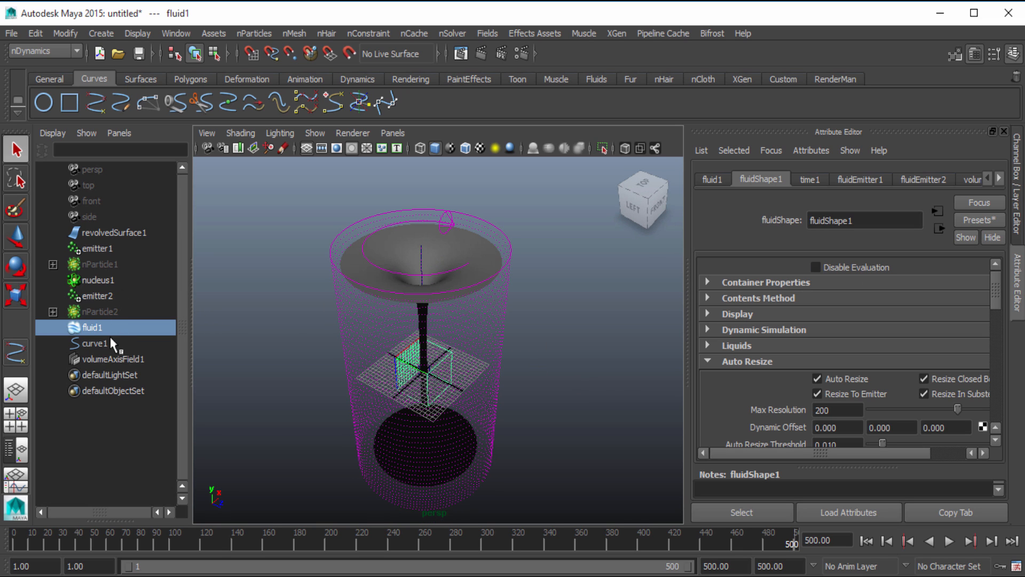
click(103, 233)
key(ctrl+h)
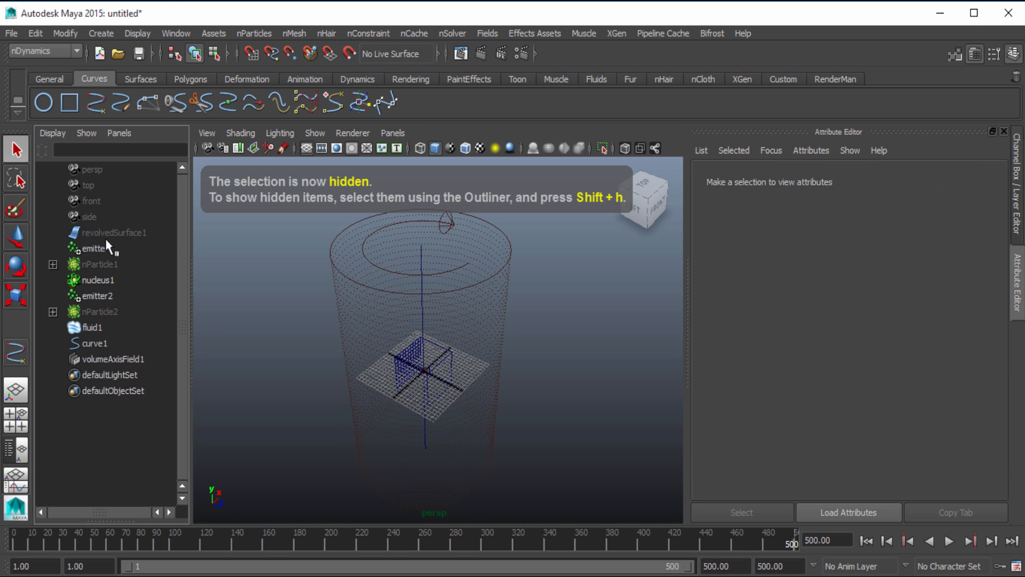
mouse_move(463, 396)
alt+mouse_down()
mouse_move(515, 389)
mouse_move(463, 400)
alt+mouse_up()
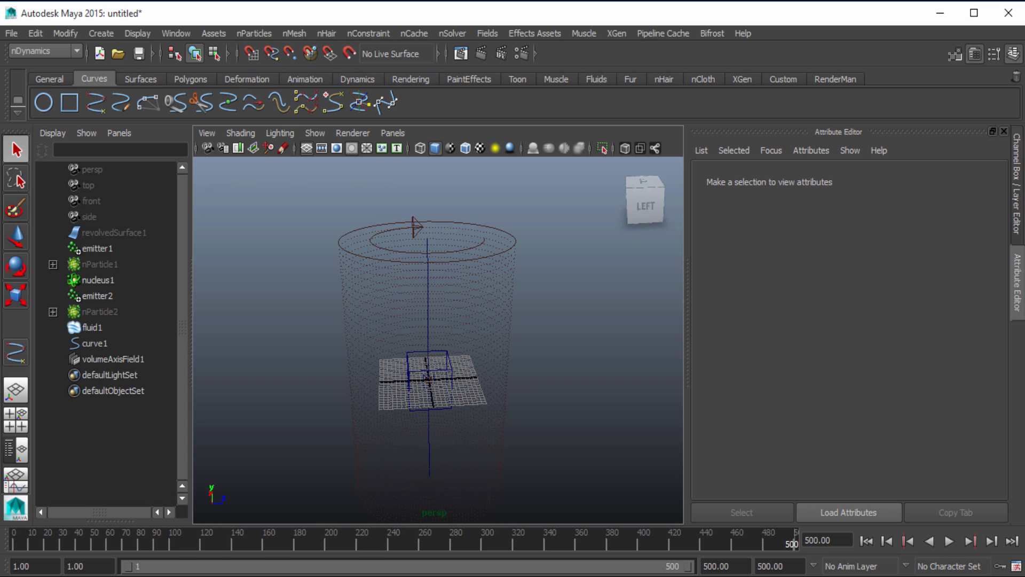
Play the fluid simulation without the surface, examine the upper and lower rings from several angles, and rewind to frame 1
click(91, 327)
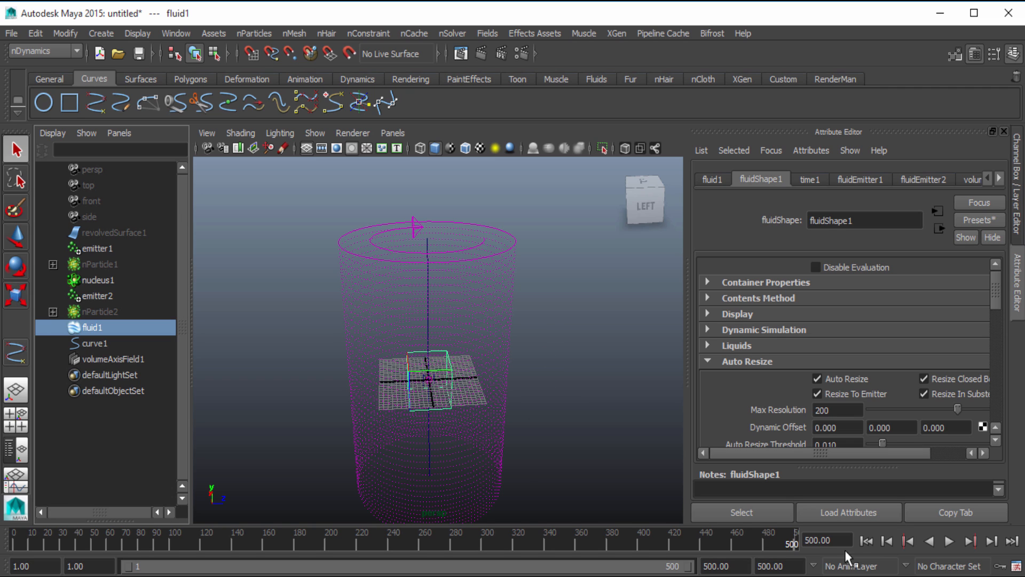
click(953, 541)
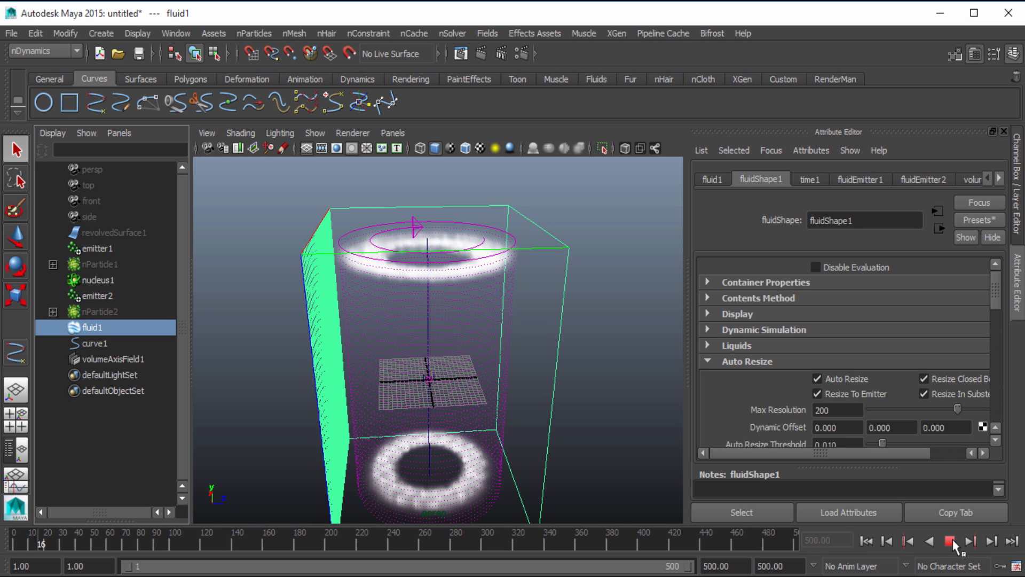
click(950, 541)
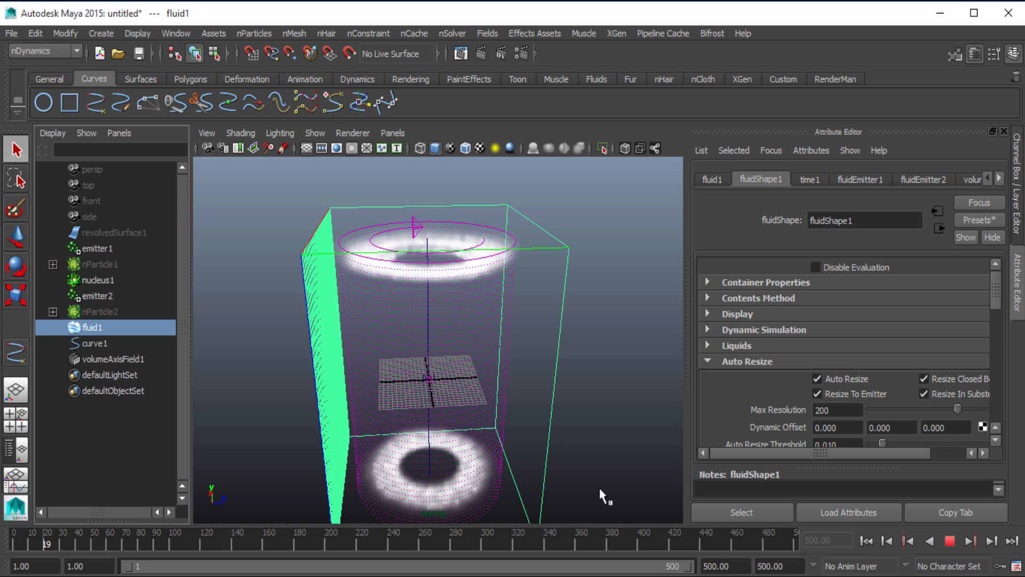
alt+drag(599, 492, 508, 444)
alt+middle_drag(508, 444, 530, 418)
alt+right_drag(530, 418, 500, 429)
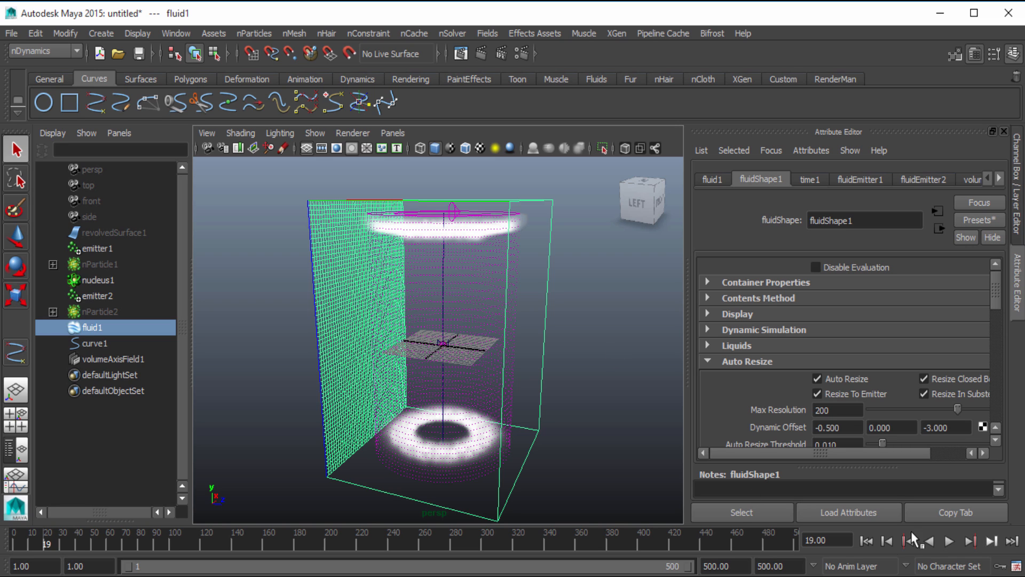
click(948, 540)
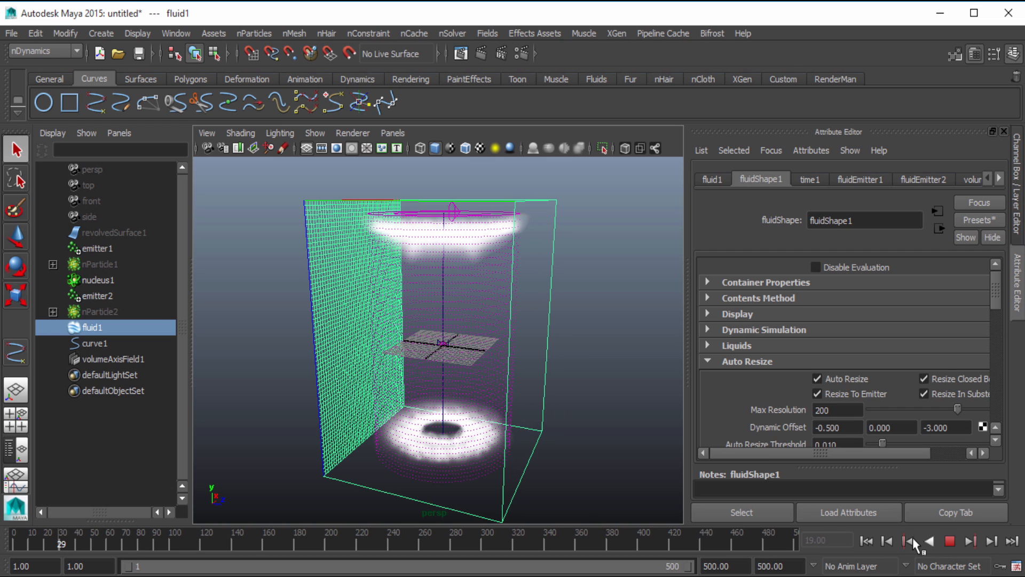
alt+drag(437, 315, 453, 405)
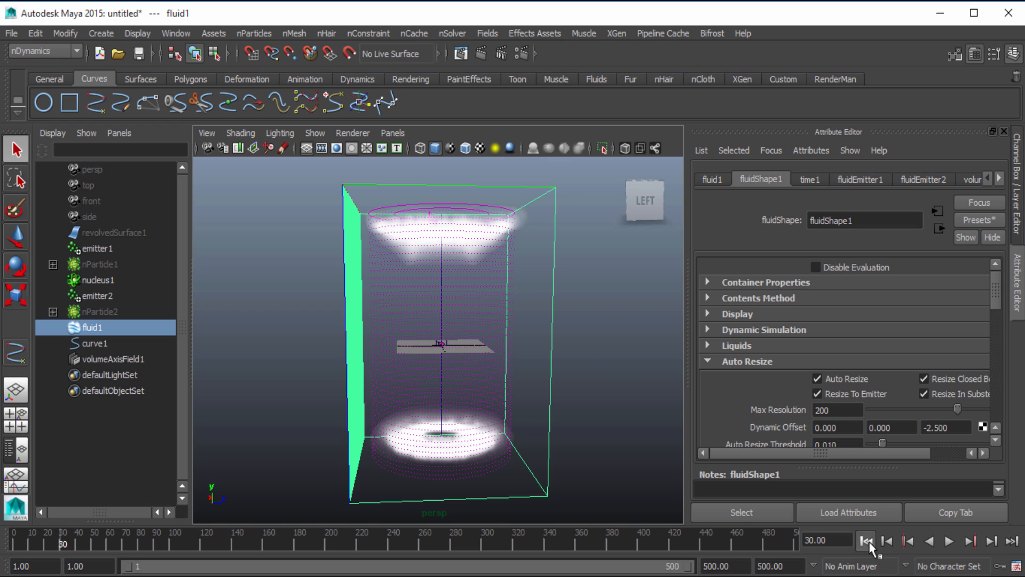
click(866, 541)
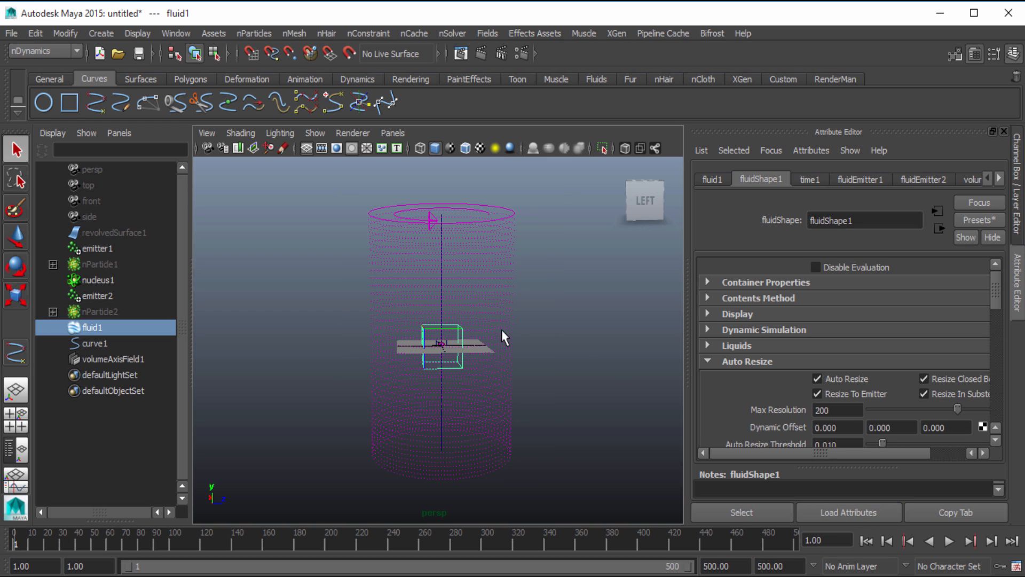
Switch to the Dynamics menu set and create a new fluid nCache for fluid1
click(416, 34)
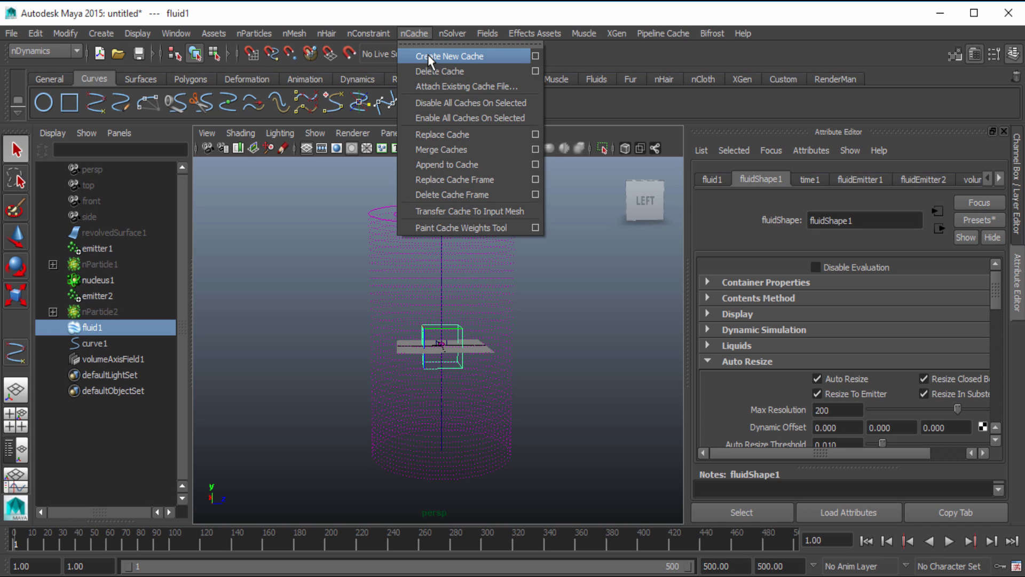
click(422, 18)
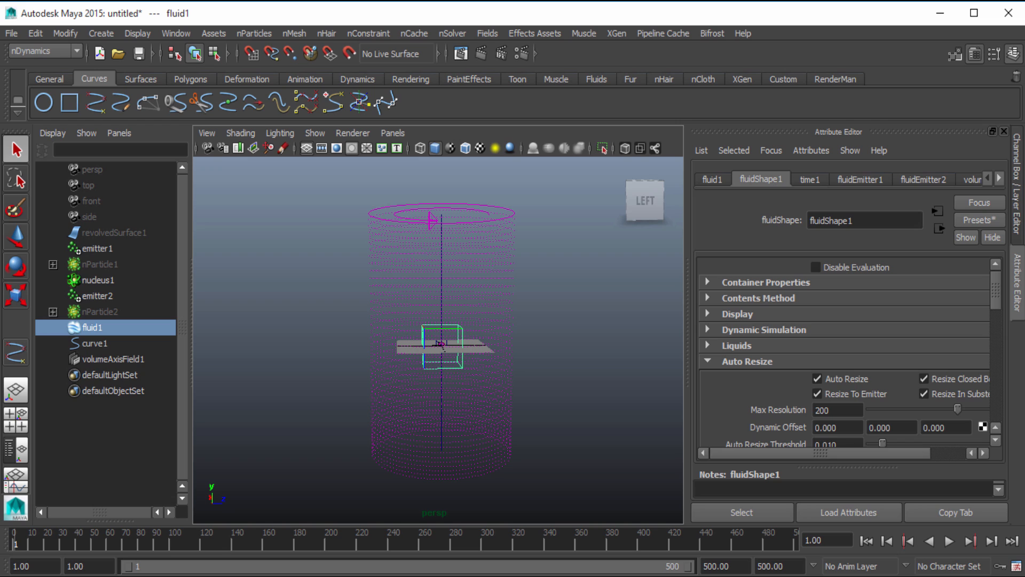
click(43, 51)
click(27, 96)
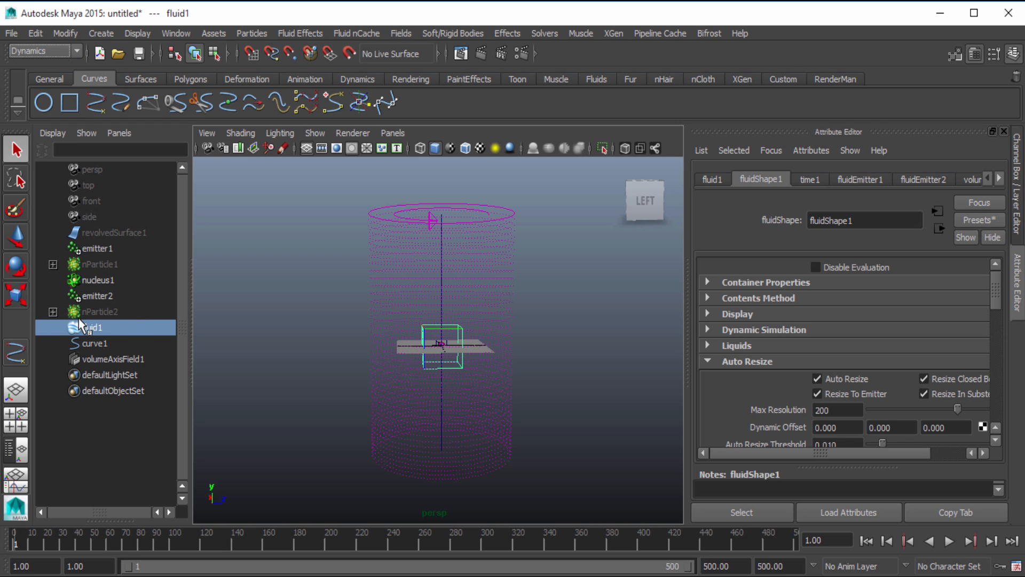
click(360, 32)
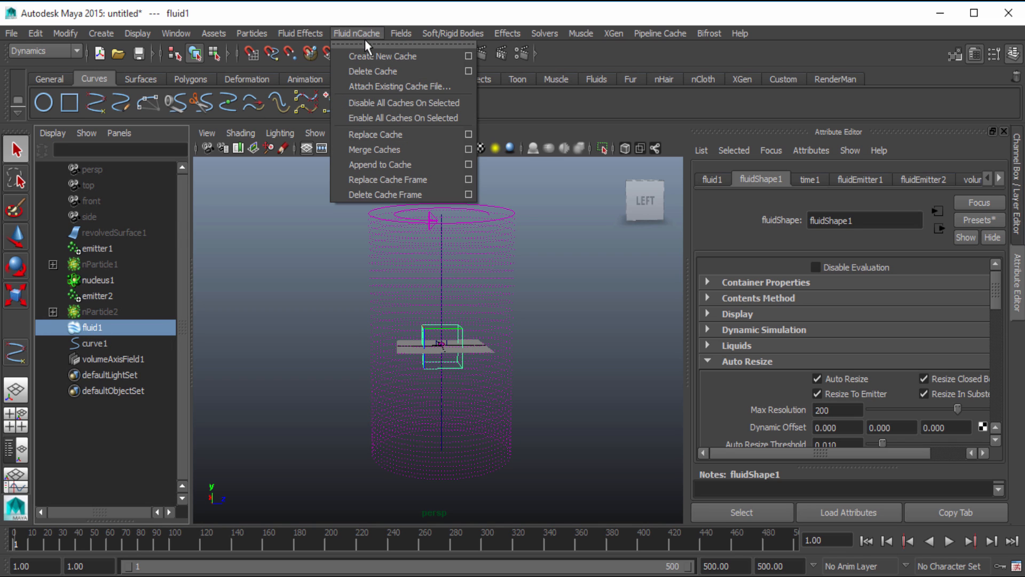
click(381, 58)
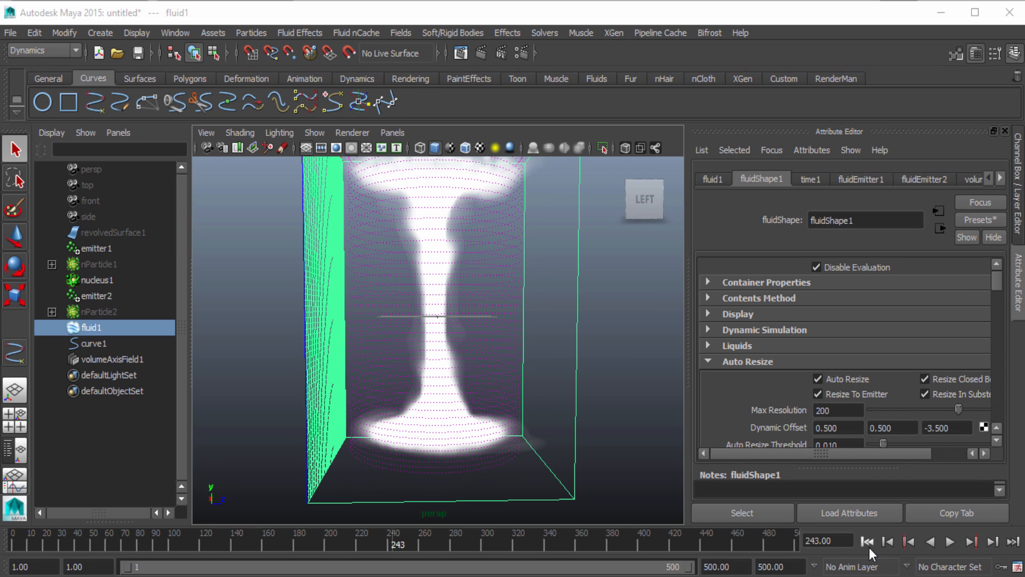
Play the cached fluid from frame 1, examine the swirling column from different angles, and scrub back to frame 305
click(868, 543)
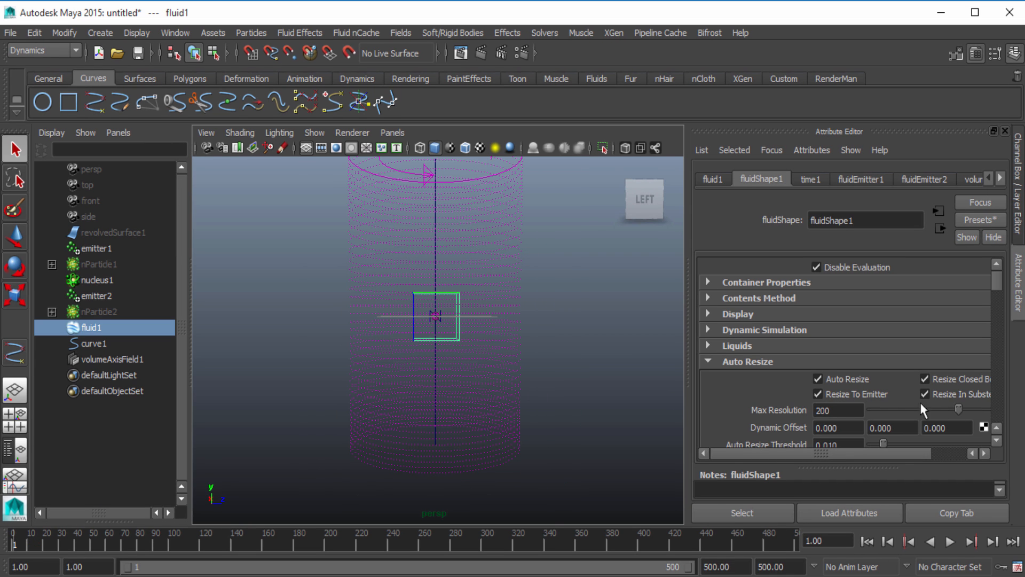
click(950, 541)
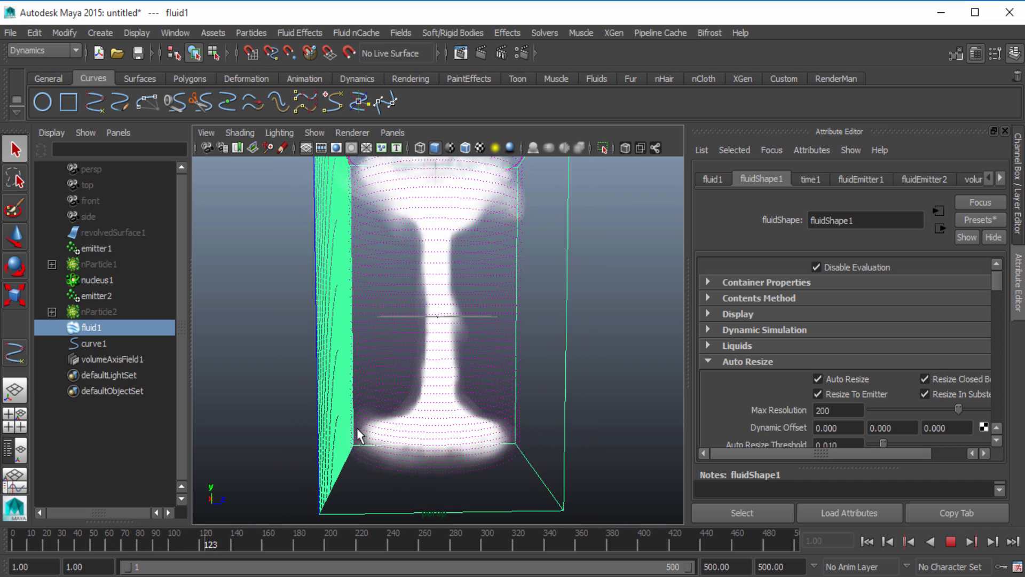
click(867, 541)
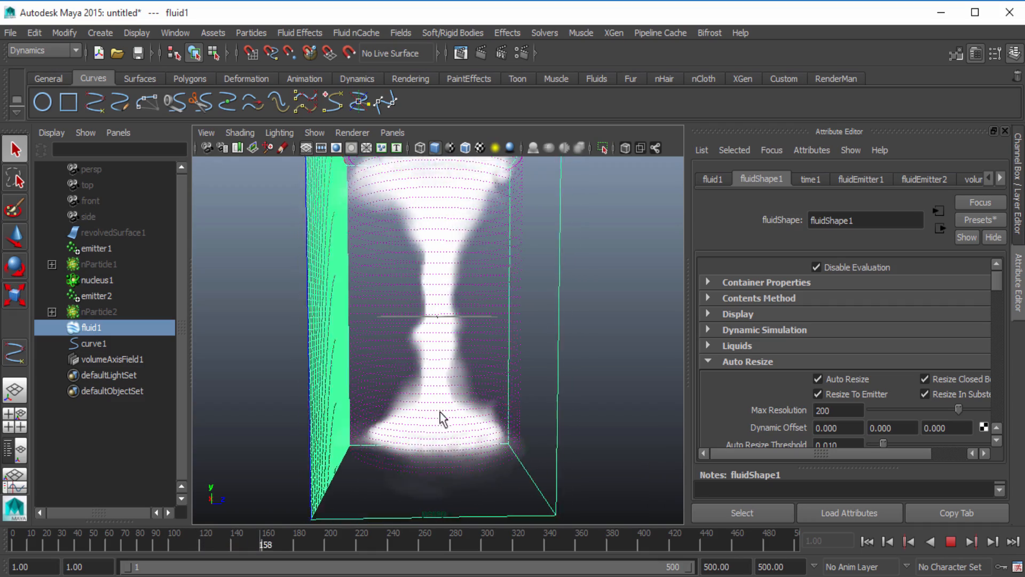
alt+drag(554, 384, 530, 431)
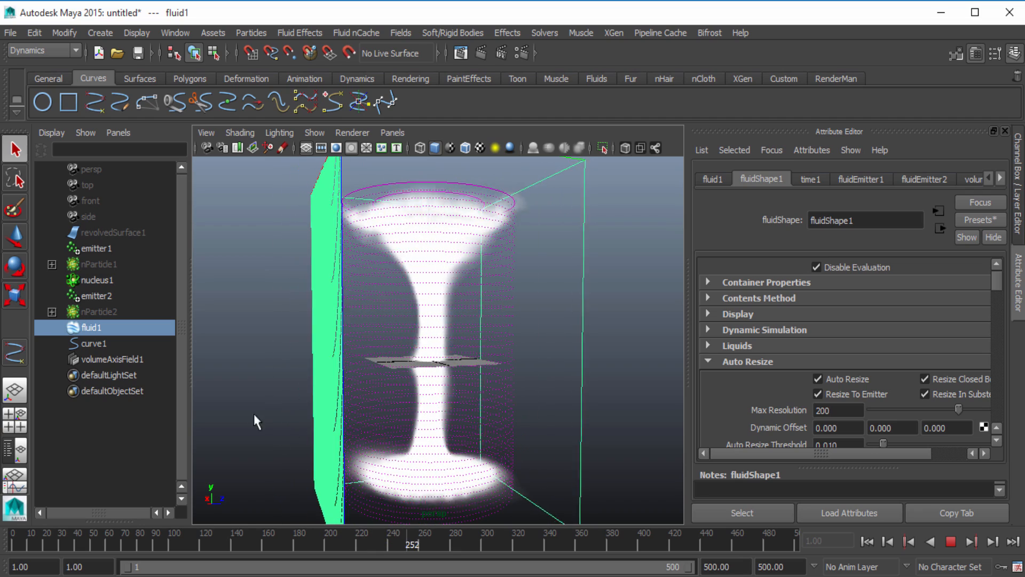
alt+drag(568, 396, 540, 400)
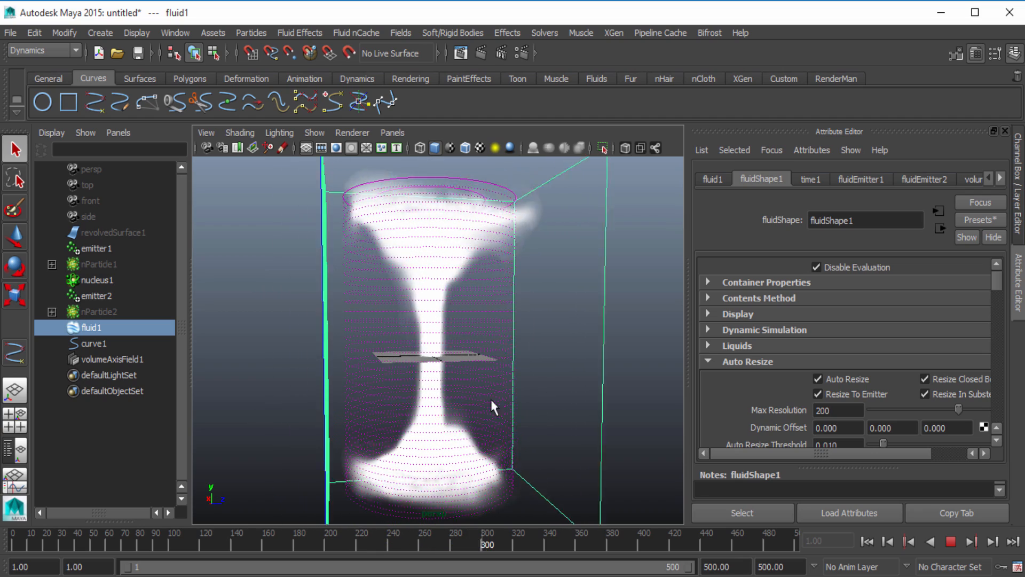
click(950, 541)
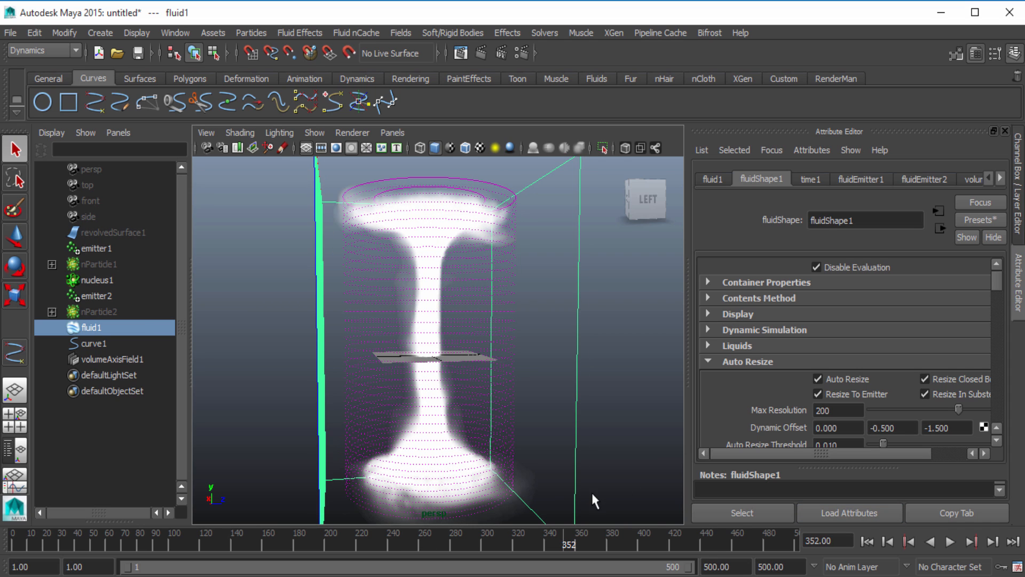
mouse_move(571, 543)
mouse_down()
mouse_move(347, 550)
mouse_move(490, 546)
mouse_up()
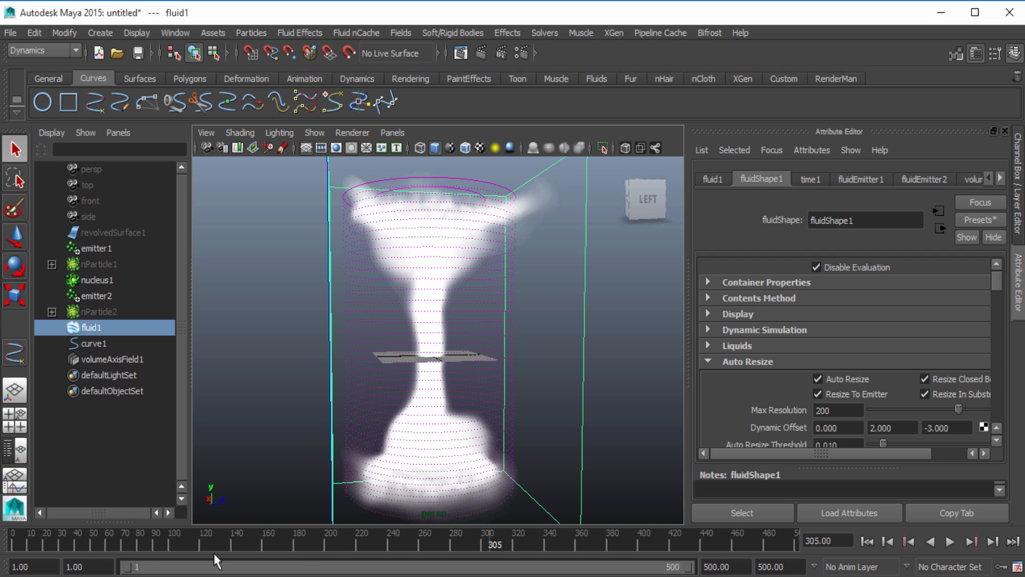
Try moving the first opacity ramp point to about position 0.478 and value 0.480 at frame 233, and undo it
mouse_move(81, 543)
mouse_down()
mouse_move(218, 561)
mouse_move(118, 573)
mouse_up()
drag(146, 567, 377, 555)
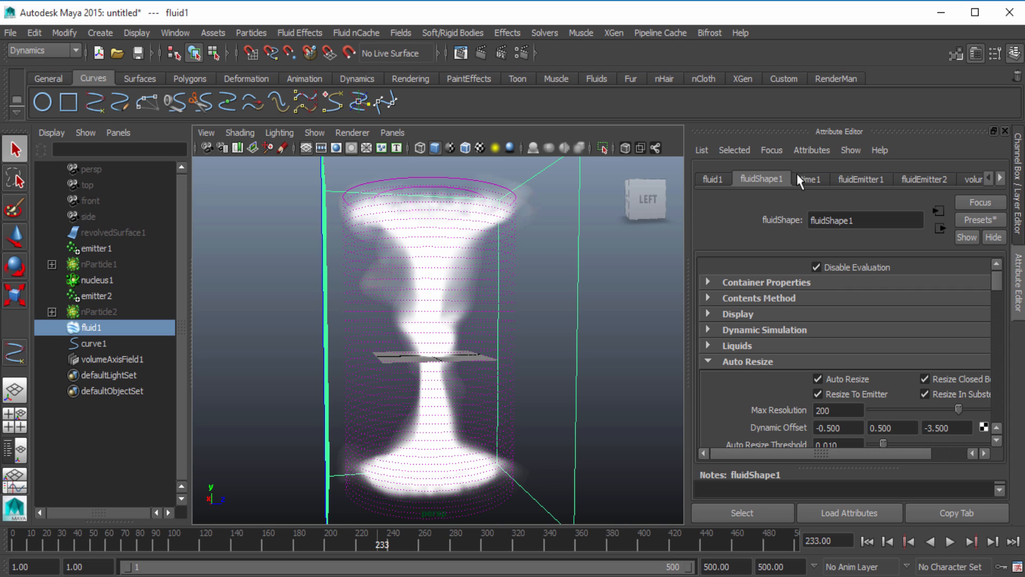
scroll(768, 304, down, 10)
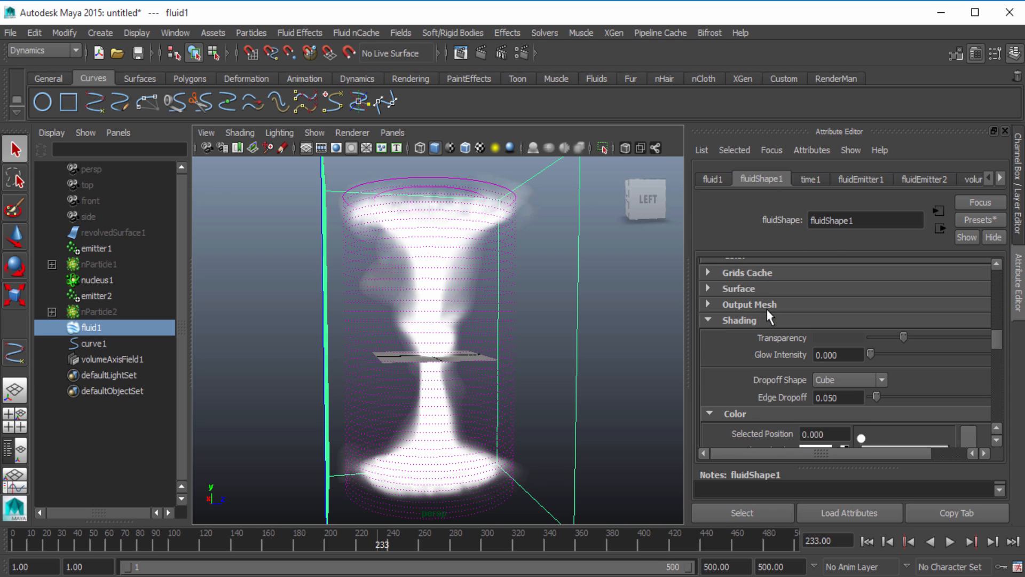
scroll(747, 379, down, 6)
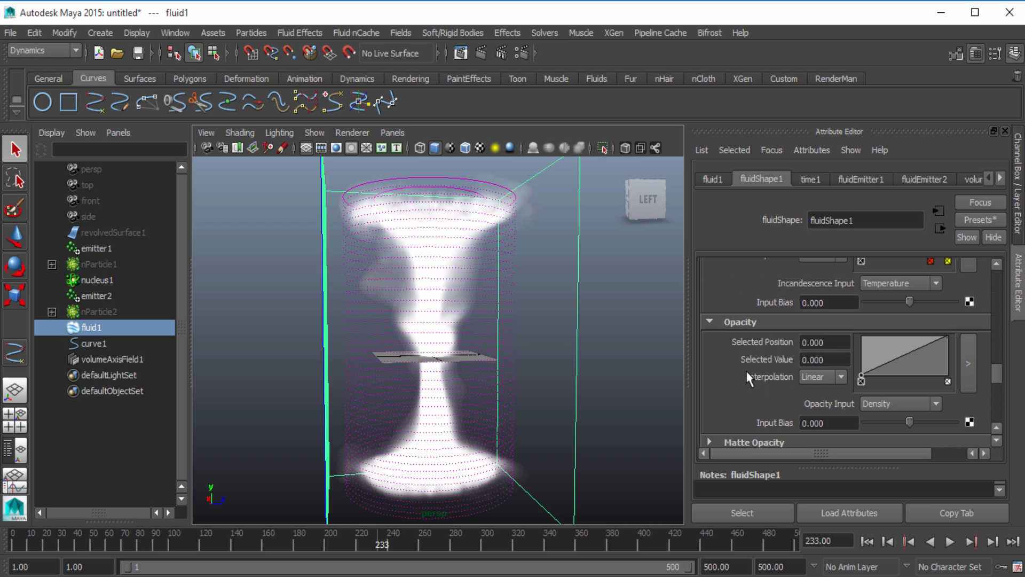
scroll(742, 325, down, 2)
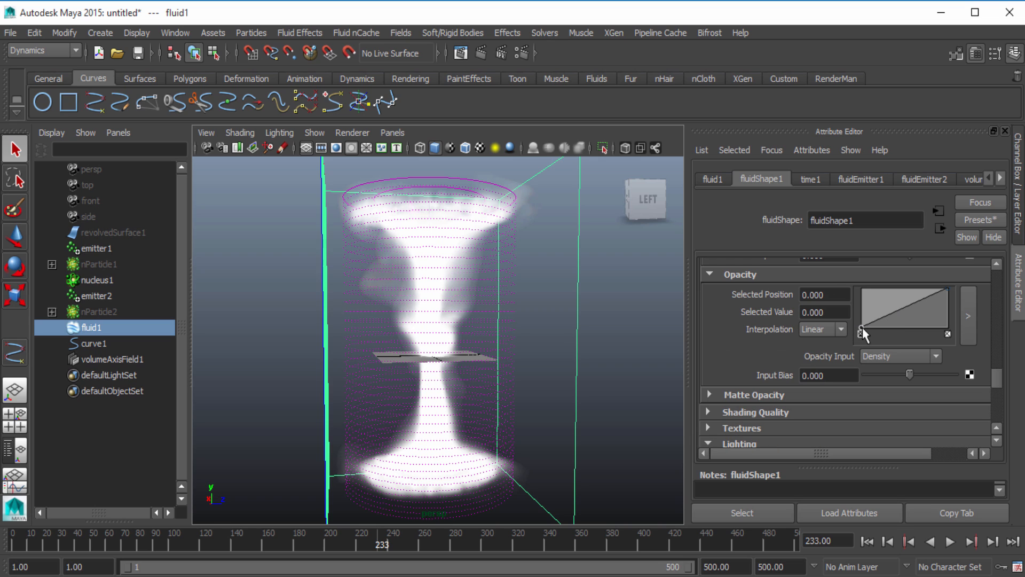
drag(862, 328, 901, 310)
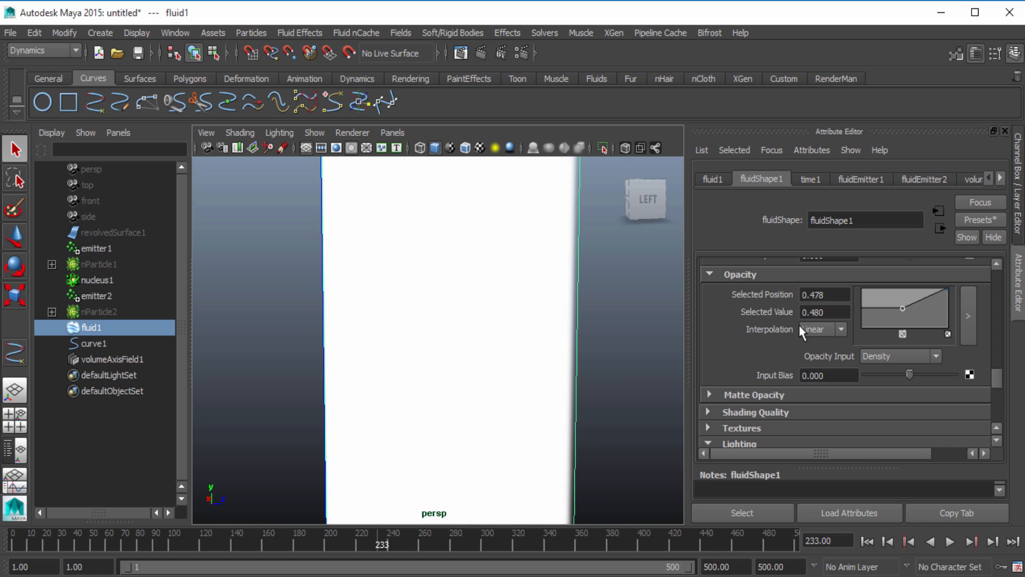
key(ctrl+z)
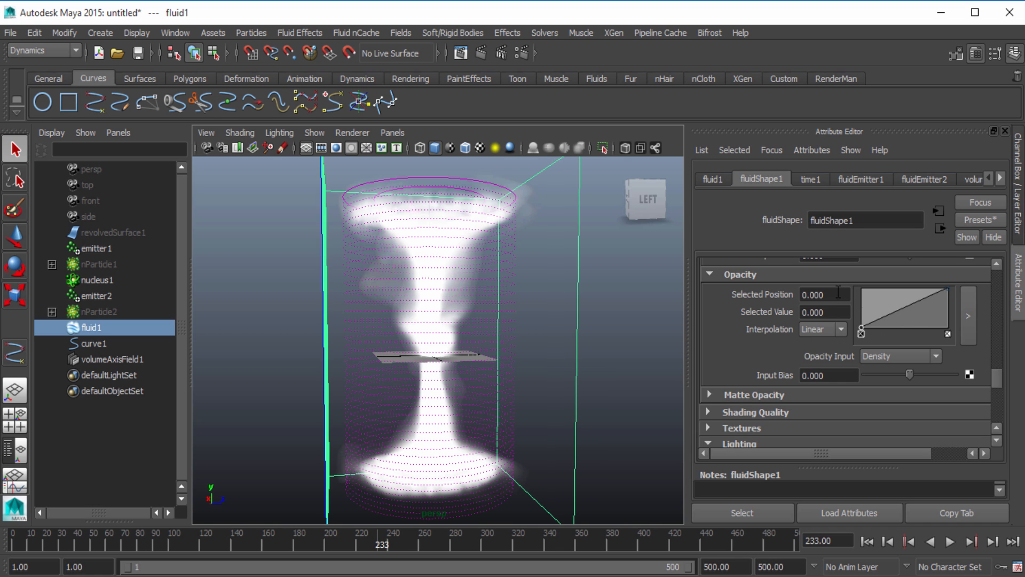
Try the first opacity point at position 0.5 and at about 0.139, and raise the opacity Input Bias to about 0.311
double_click(839, 293)
text(.5)
key(Return)
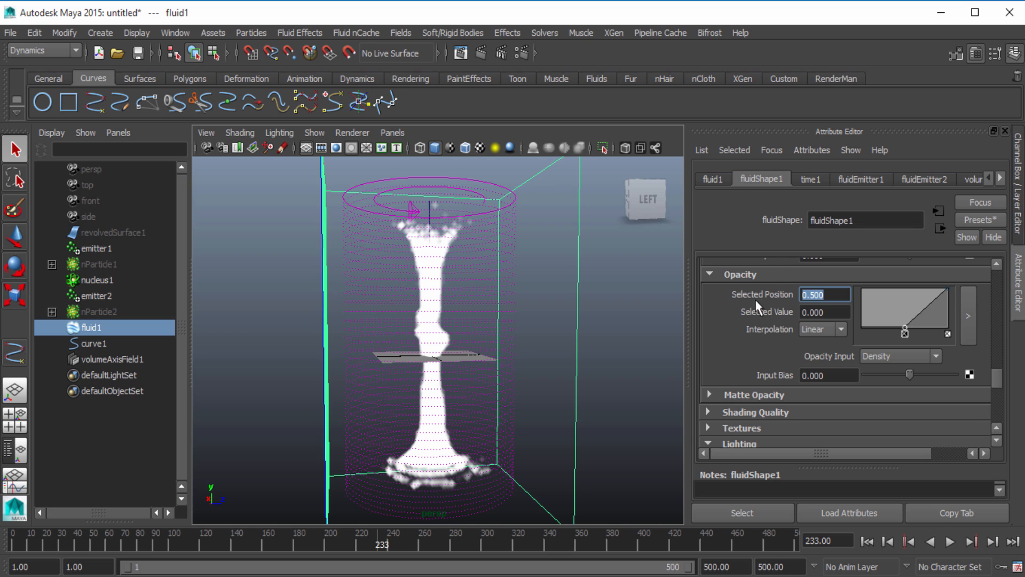
drag(906, 328, 872, 337)
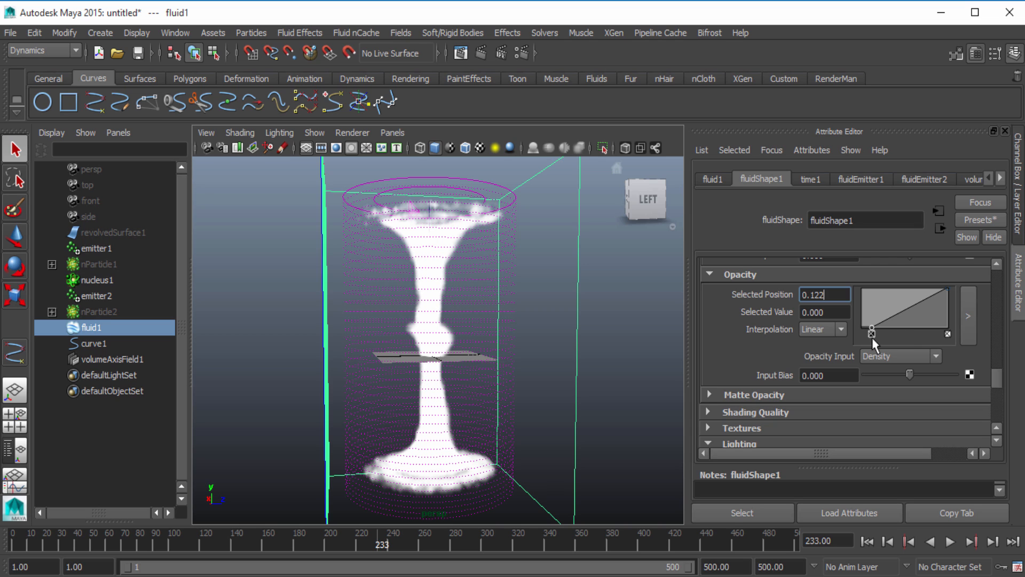
mouse_move(911, 376)
mouse_down()
mouse_move(902, 376)
mouse_move(925, 373)
mouse_up()
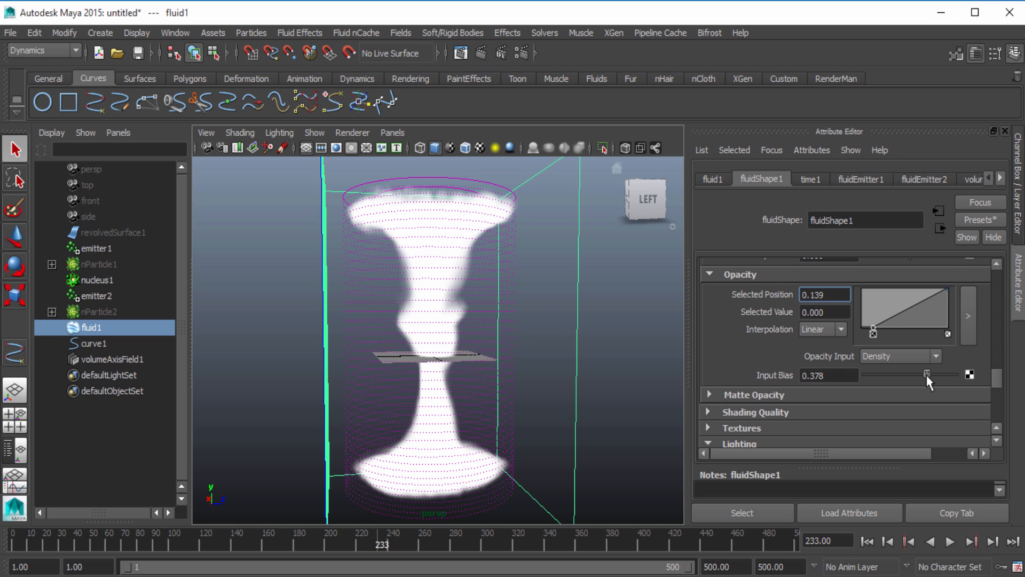
Play the cached fluid from frame 1 to check the opacity settings and stop around frame 142
click(868, 541)
click(949, 542)
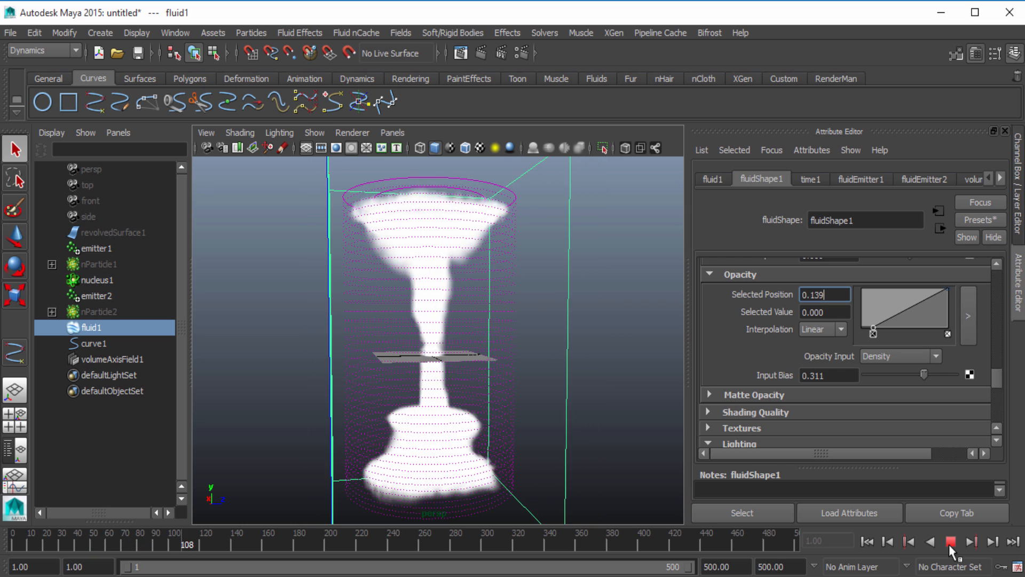
click(951, 543)
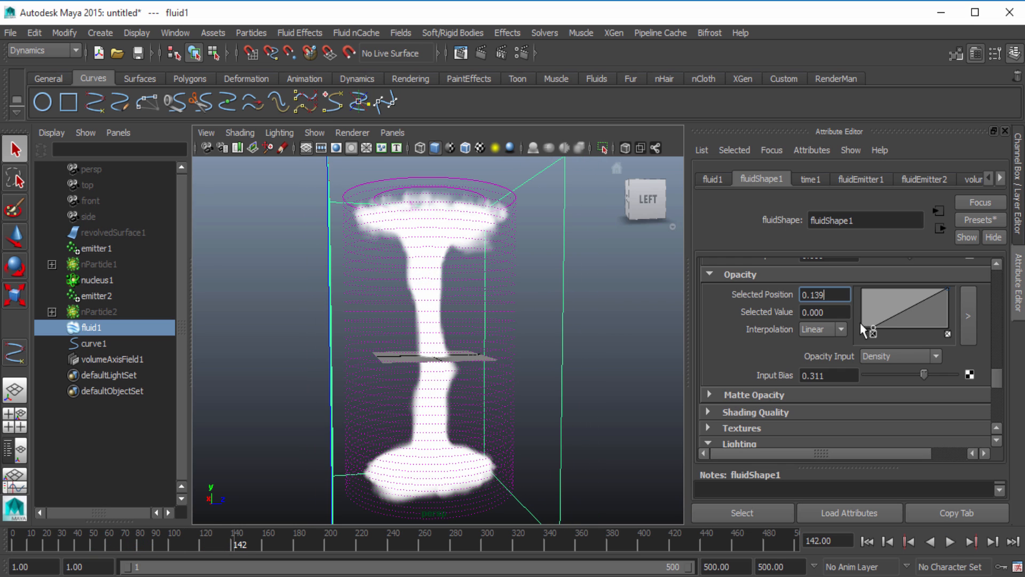
Try the first opacity point at about 0.104 with an Input Bias of about 0.109, and replay the fluid from frame 1
drag(872, 325, 870, 325)
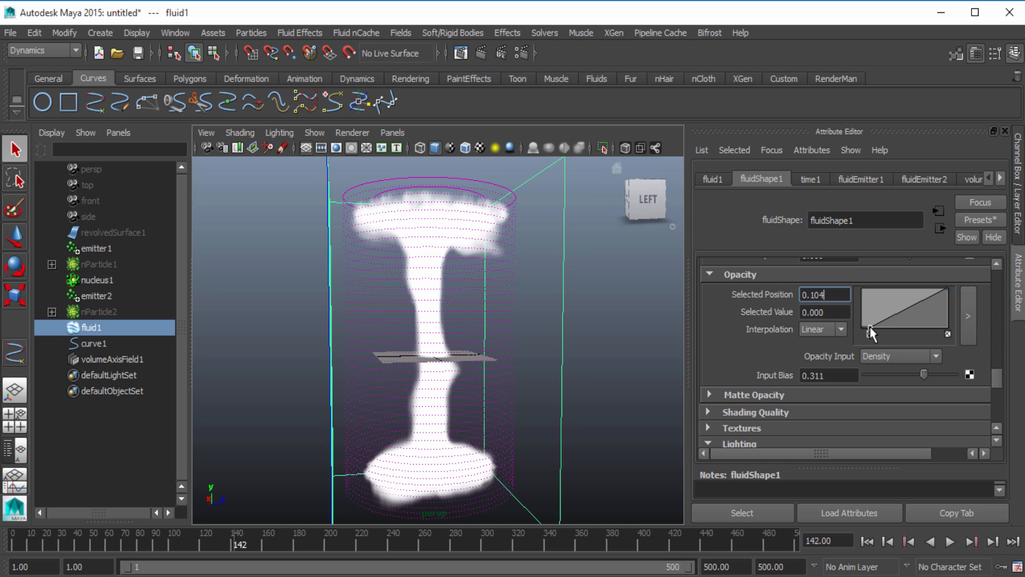
click(867, 542)
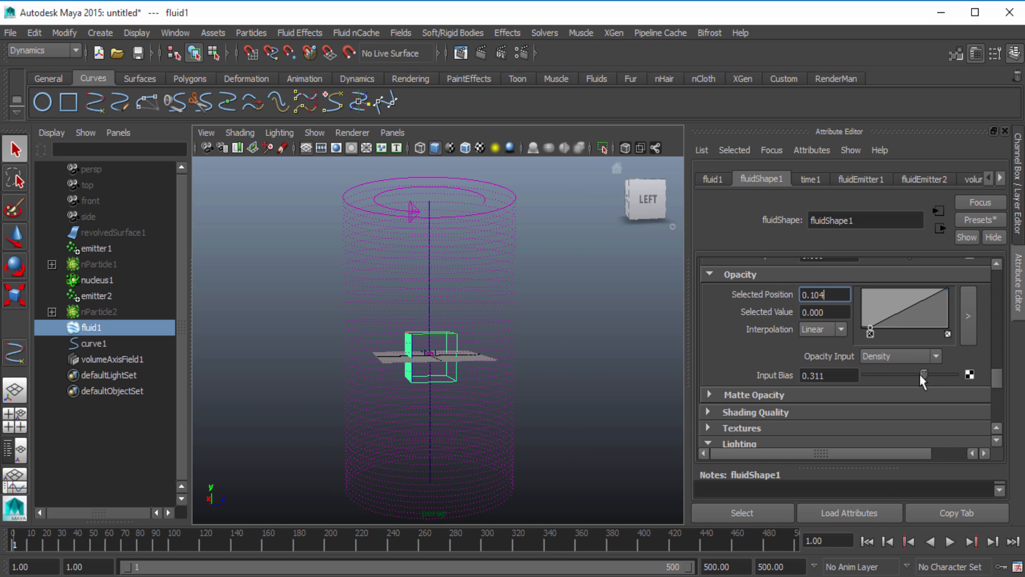
drag(925, 373, 914, 372)
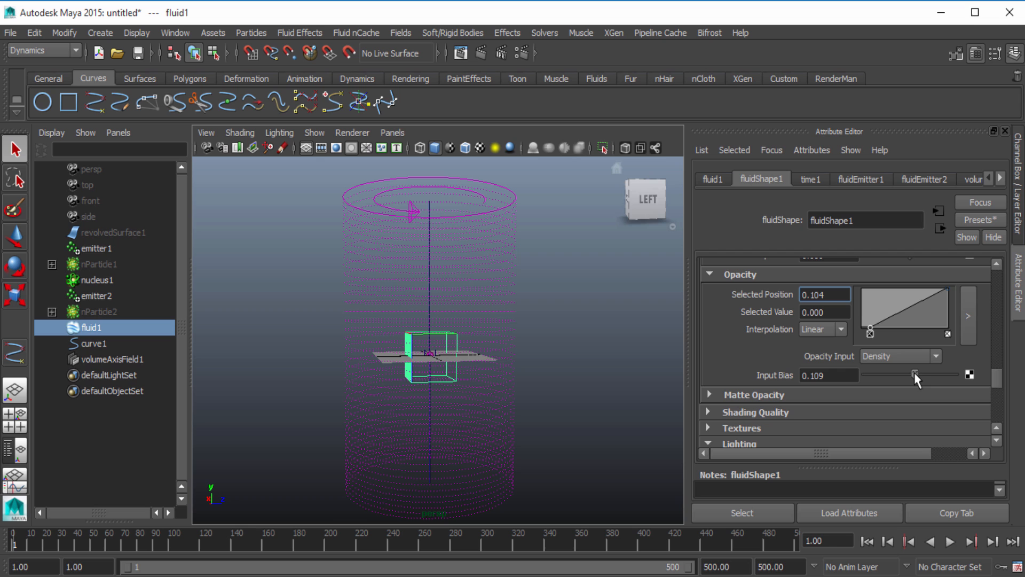
click(946, 545)
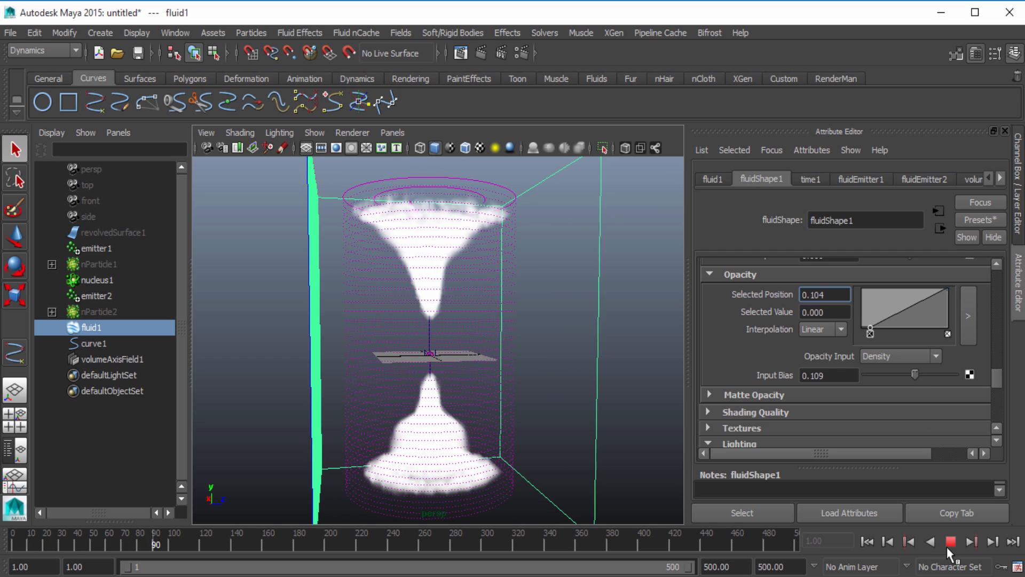
click(948, 544)
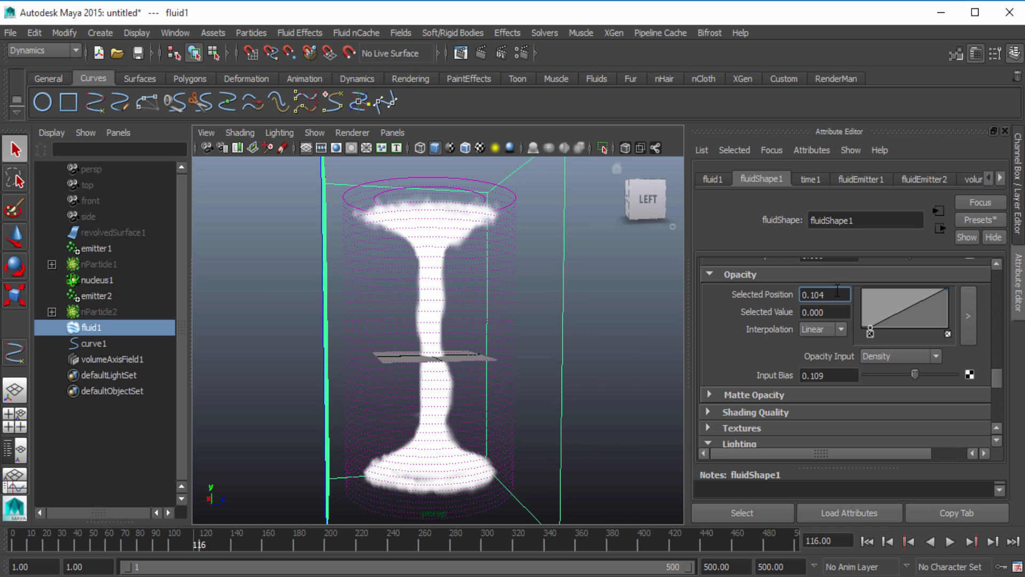
Reset the first opacity point's position and the opacity Input Bias to 0
double_click(825, 295)
text(0)
key(Return)
double_click(827, 376)
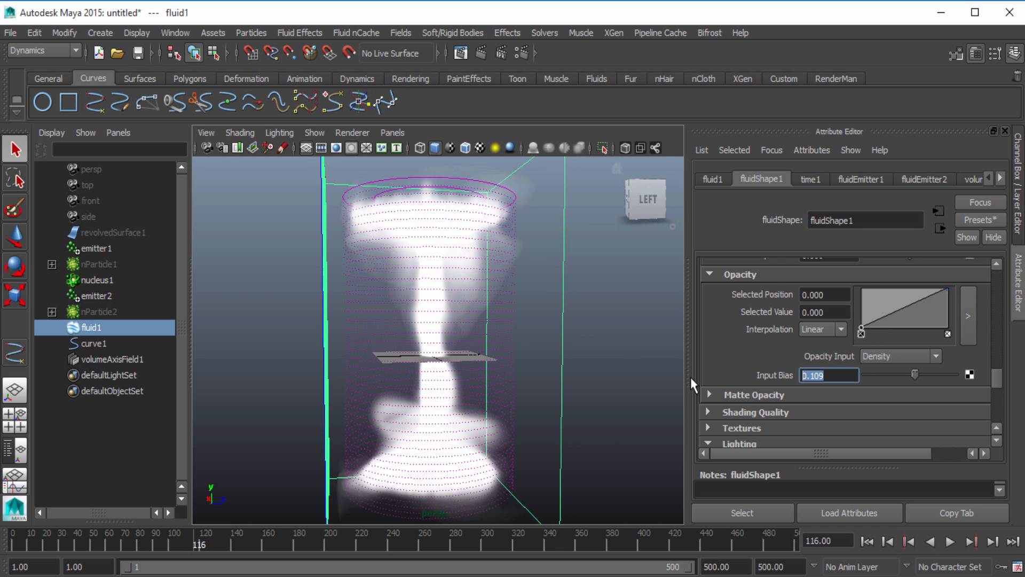
text(0)
key(Return)
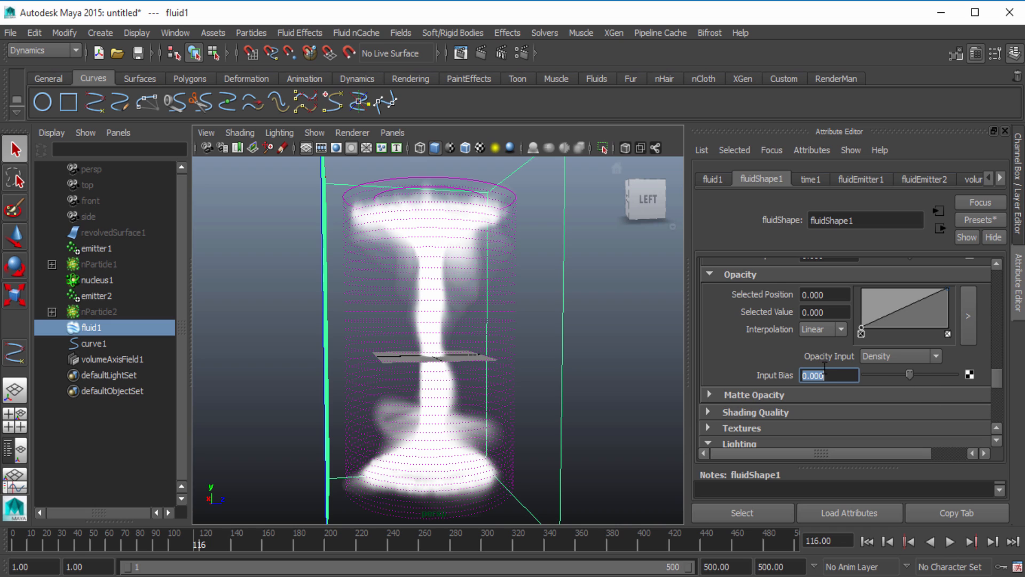
Turn on Self Shadow in the fluid's lighting settings and examine the shaded column from an angle
scroll(813, 356, down, 3)
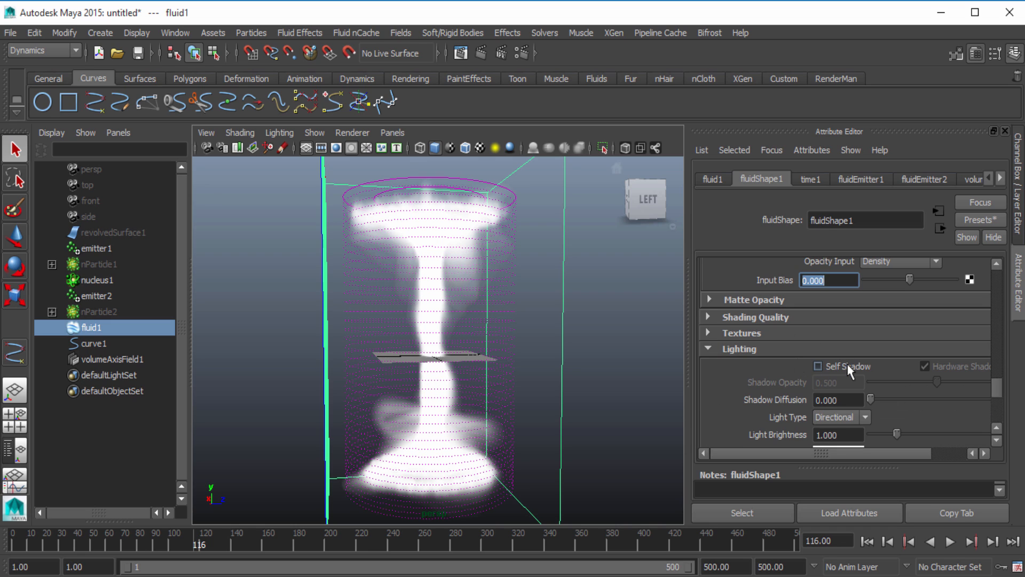
click(818, 366)
alt+drag(558, 405, 457, 409)
alt+right_drag(457, 409, 516, 420)
alt+drag(517, 420, 530, 423)
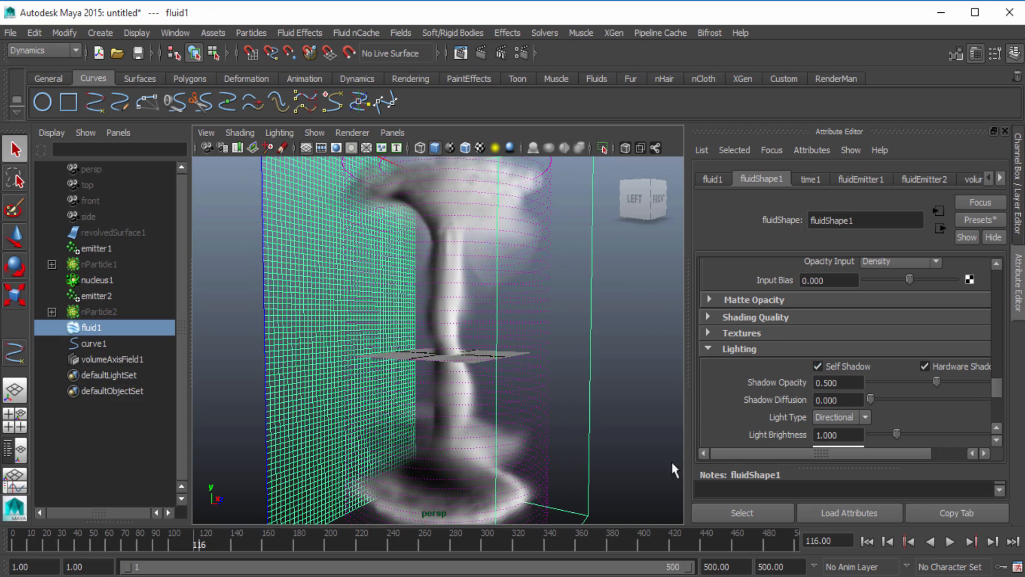
Play the self-shadowed fluid from frame 1, stop at frame 207, and examine the column from another angle
click(867, 541)
click(950, 540)
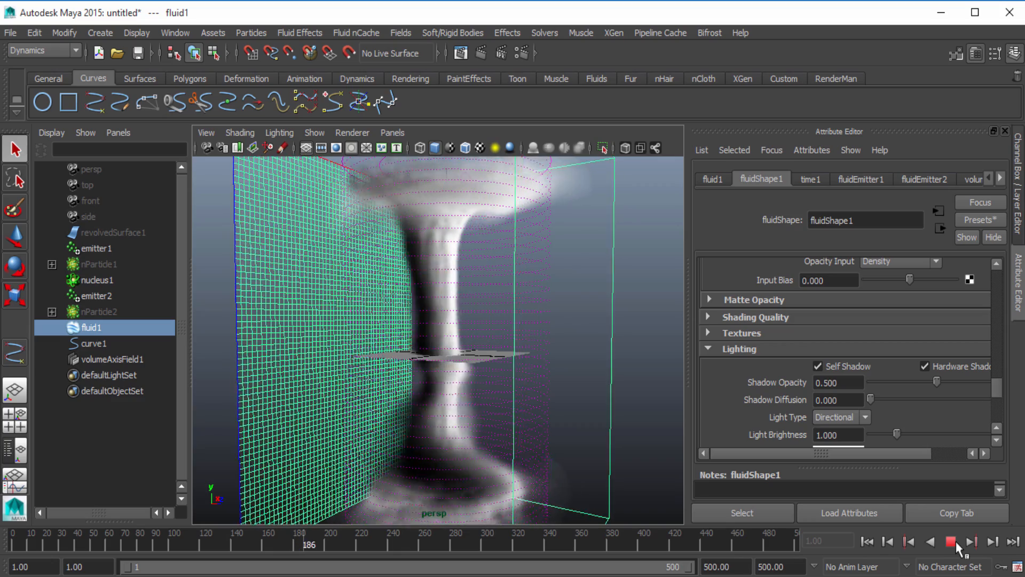
click(956, 543)
alt+drag(599, 457, 587, 439)
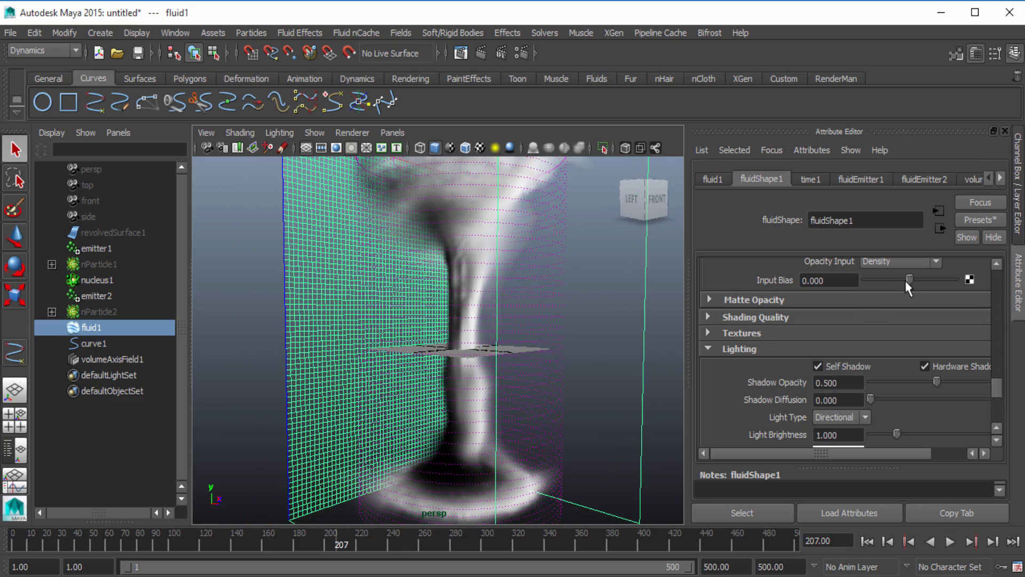
Lower the opacity Input Bias to about -0.092 and replay the cached fluid from frame 1 to frame 132
drag(909, 279, 904, 280)
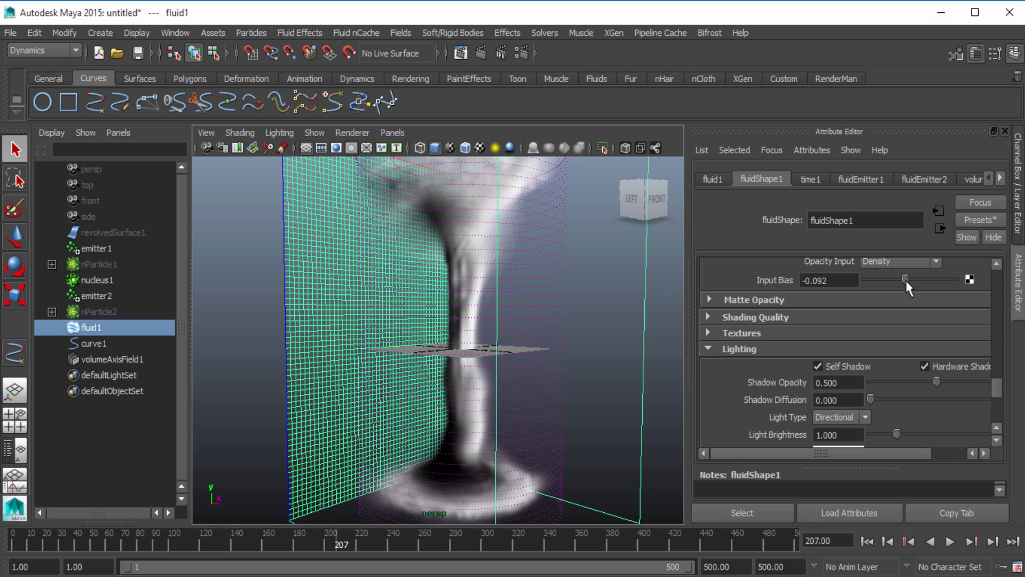
click(949, 541)
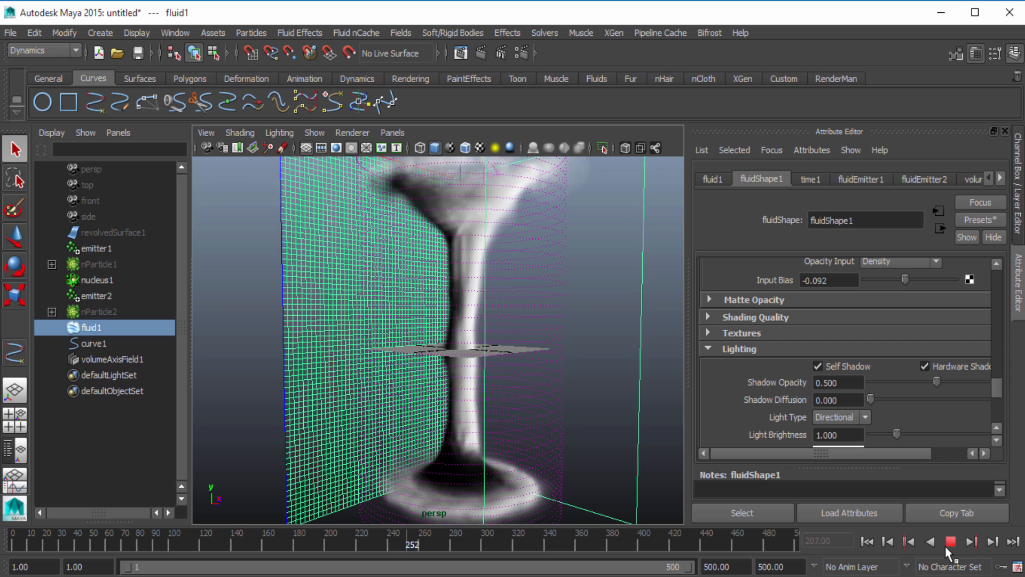
click(949, 541)
click(867, 541)
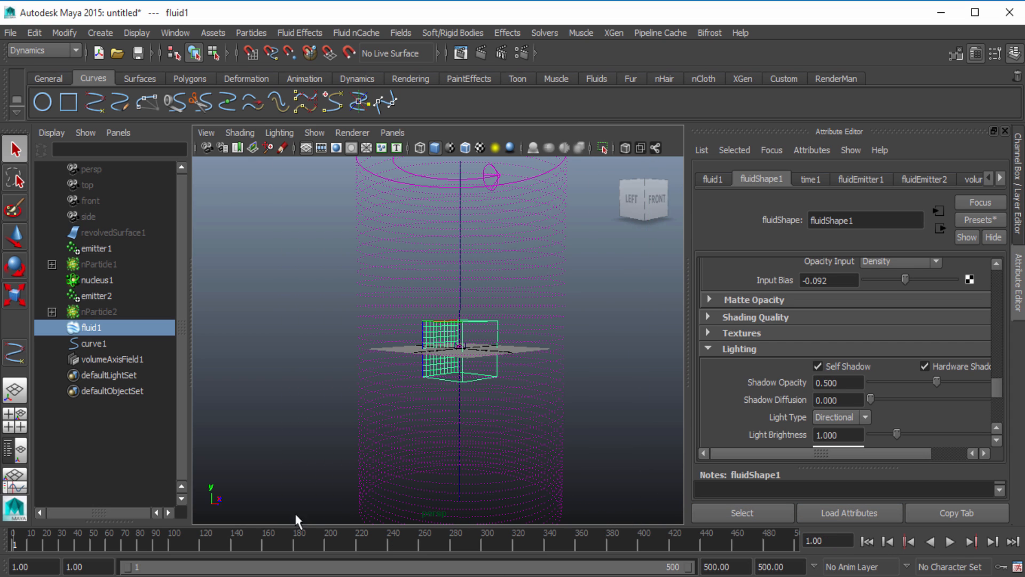
click(949, 541)
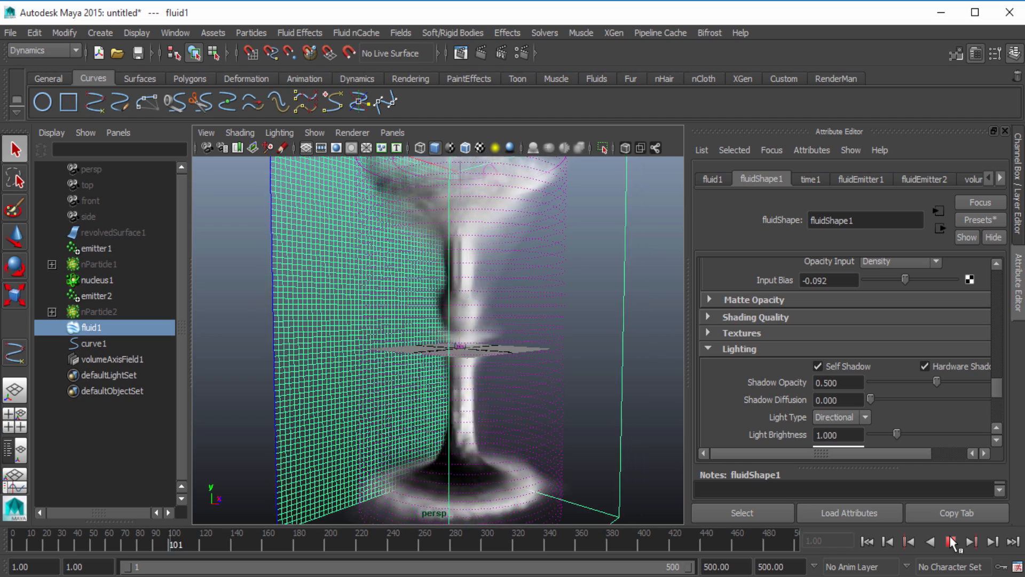
click(951, 541)
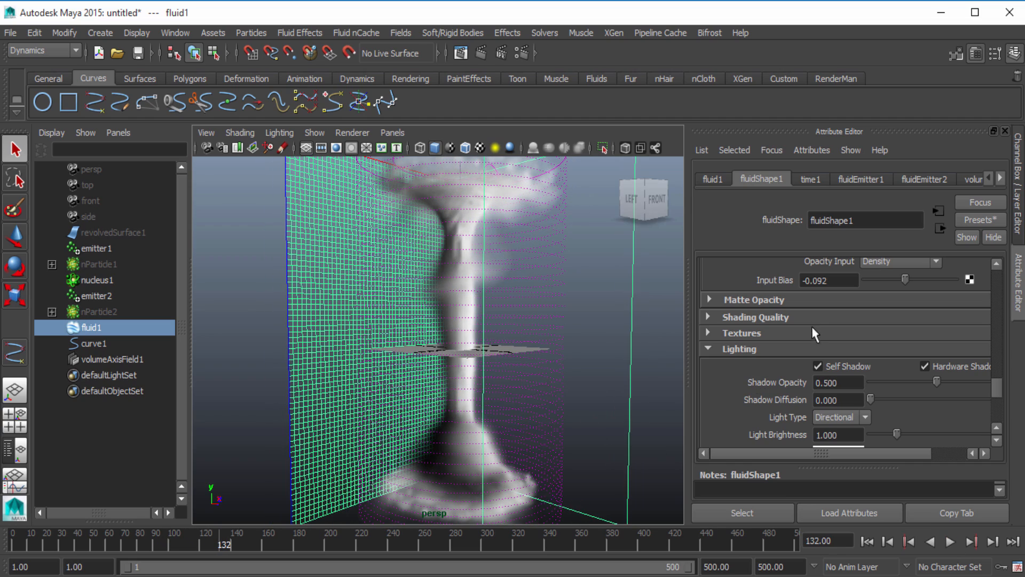
Set the fluid's Auto Resize Max Resolution to 1000
scroll(798, 328, up, 15)
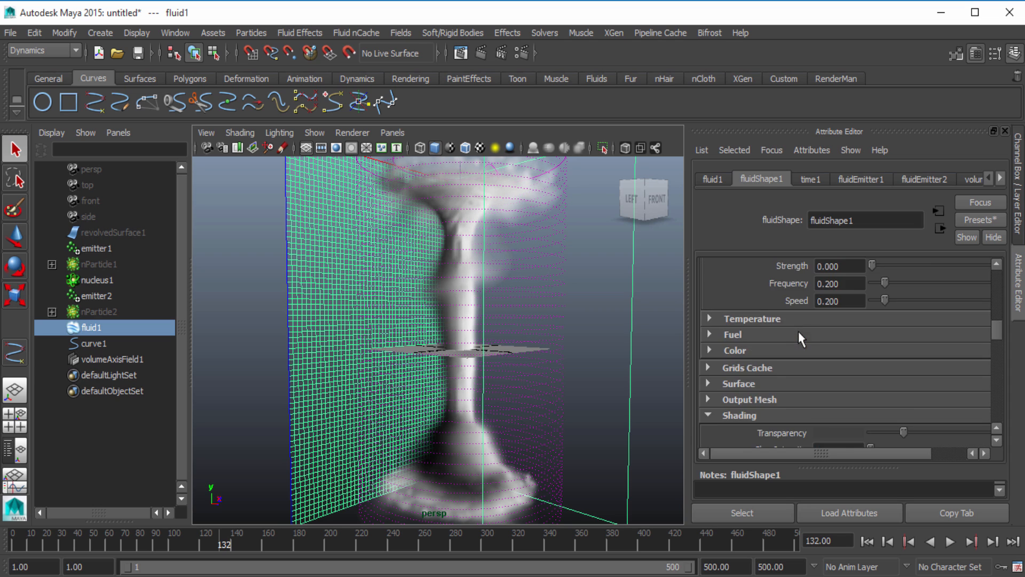
scroll(798, 331, up, 12)
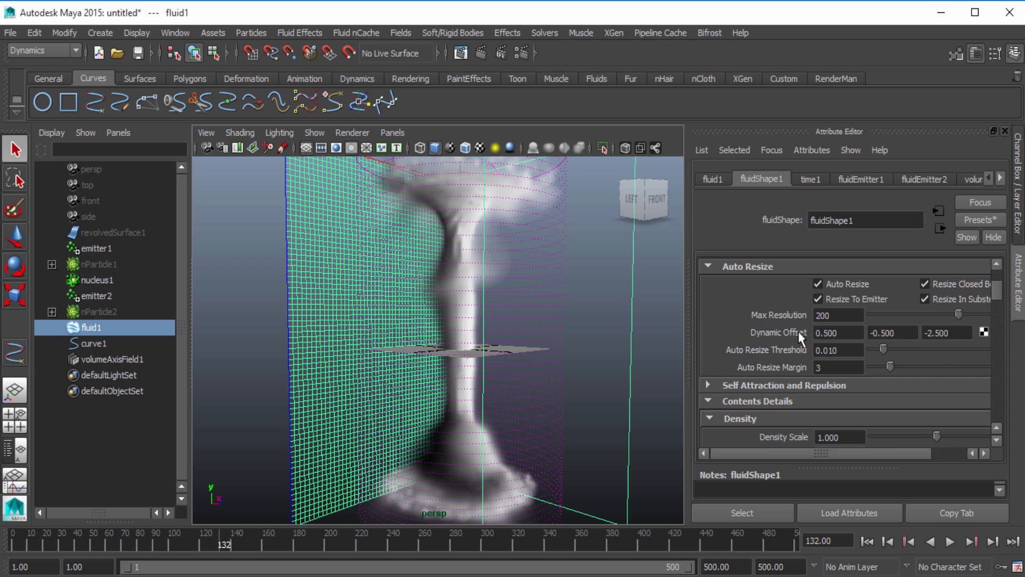
scroll(799, 331, down, 3)
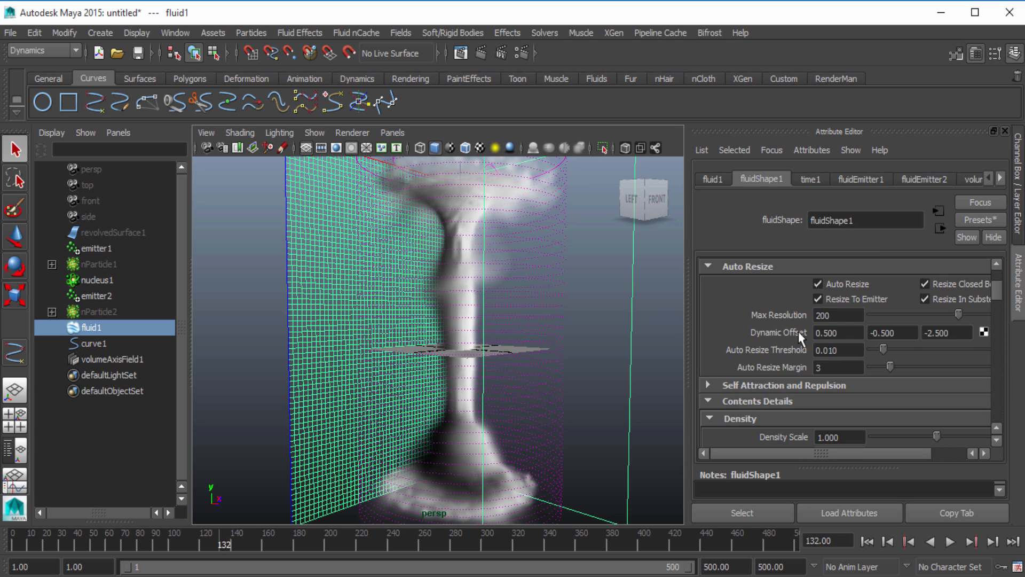
double_click(830, 316)
text(1000)
key(Return)
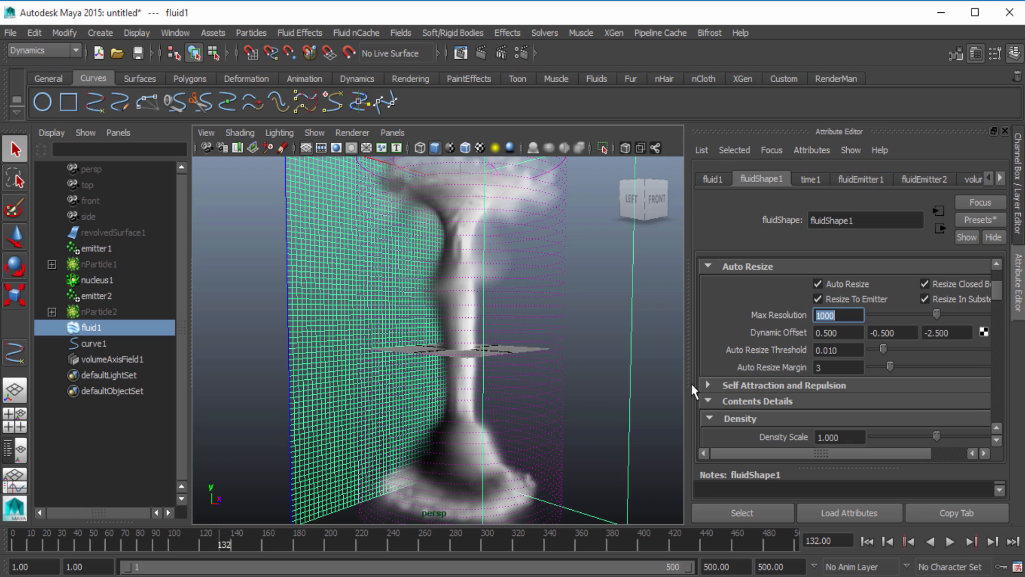
Set the Auto Resize Margin to 8 and review the fluid's remaining density, shading and opacity attributes
double_click(831, 363)
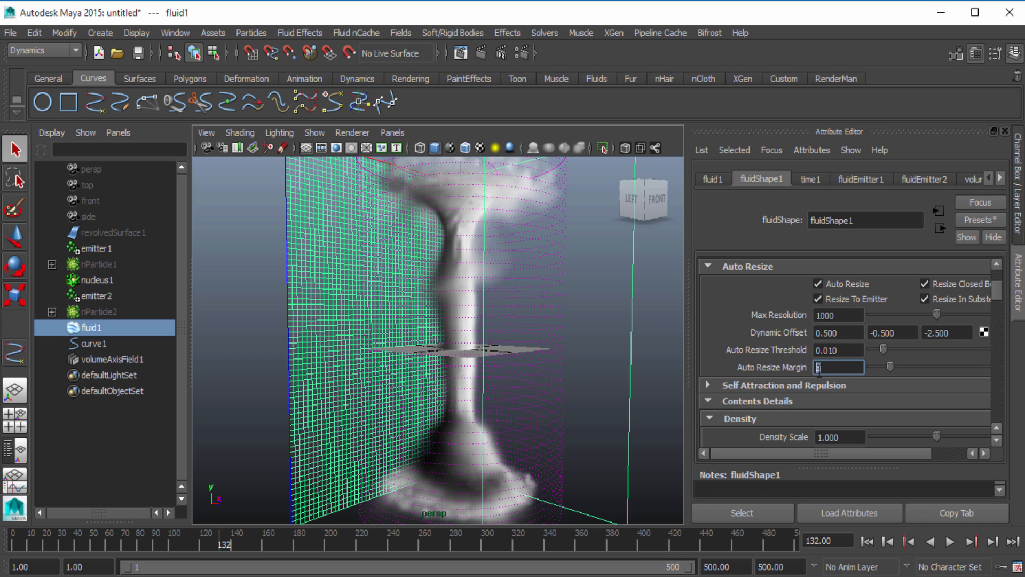
text(8)
key(Return)
scroll(799, 348, down, 1)
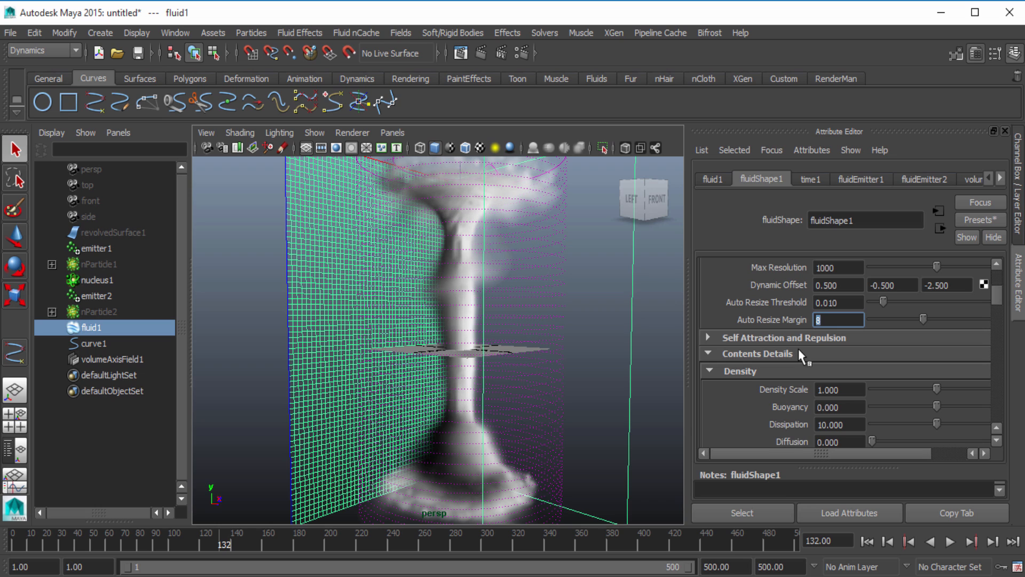
scroll(796, 349, down, 7)
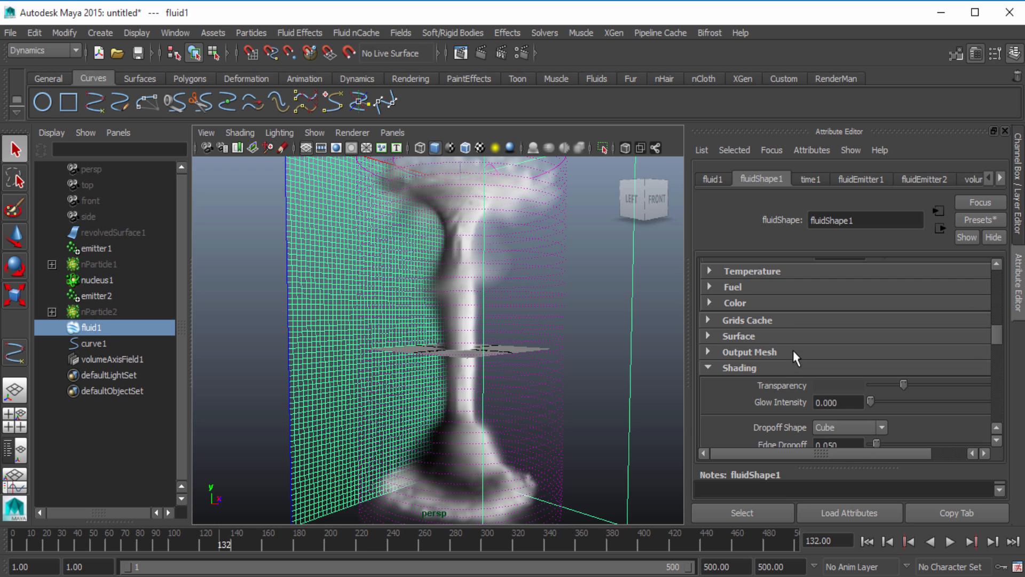
scroll(793, 351, down, 10)
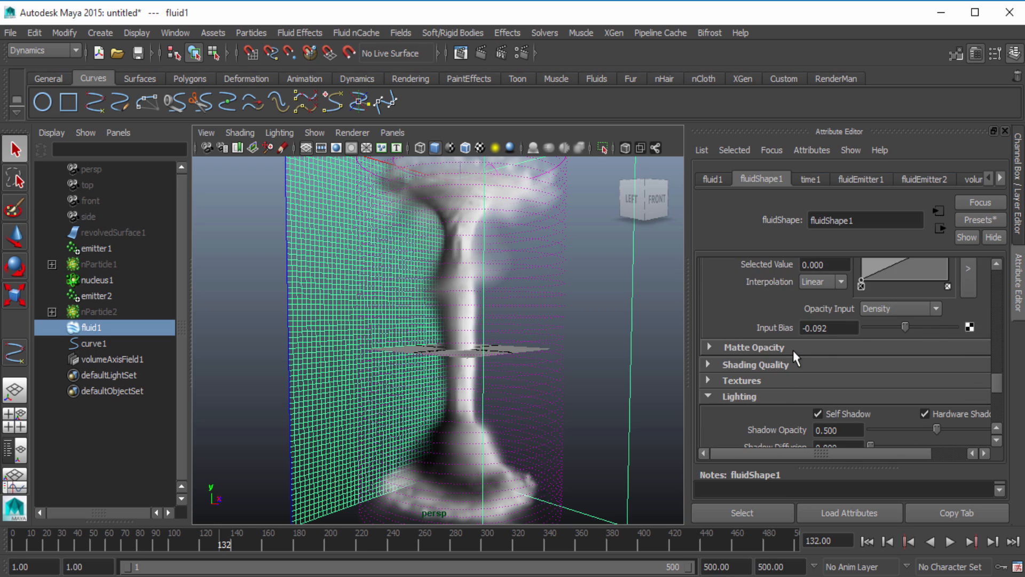
scroll(794, 356, up, 18)
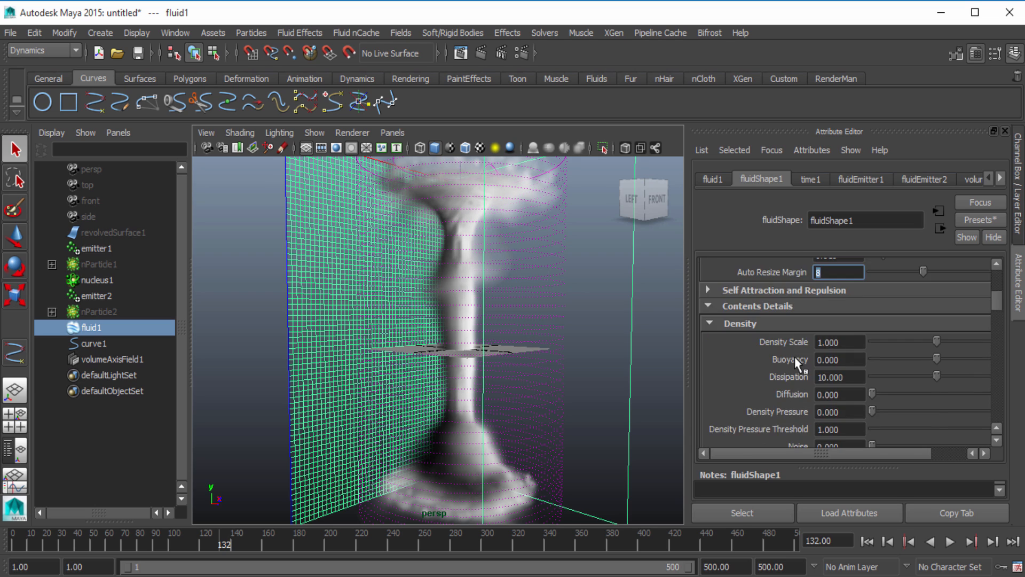
scroll(794, 357, up, 3)
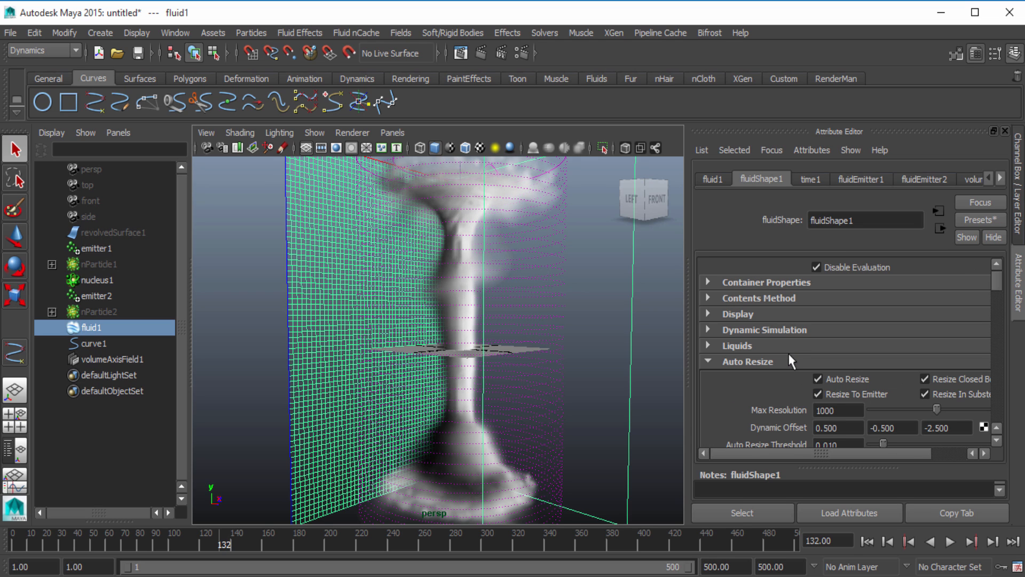
Set the fluid's Dynamic Simulation Damp to 0.03 and replay the simulation from frame 1 to frame 182
click(768, 330)
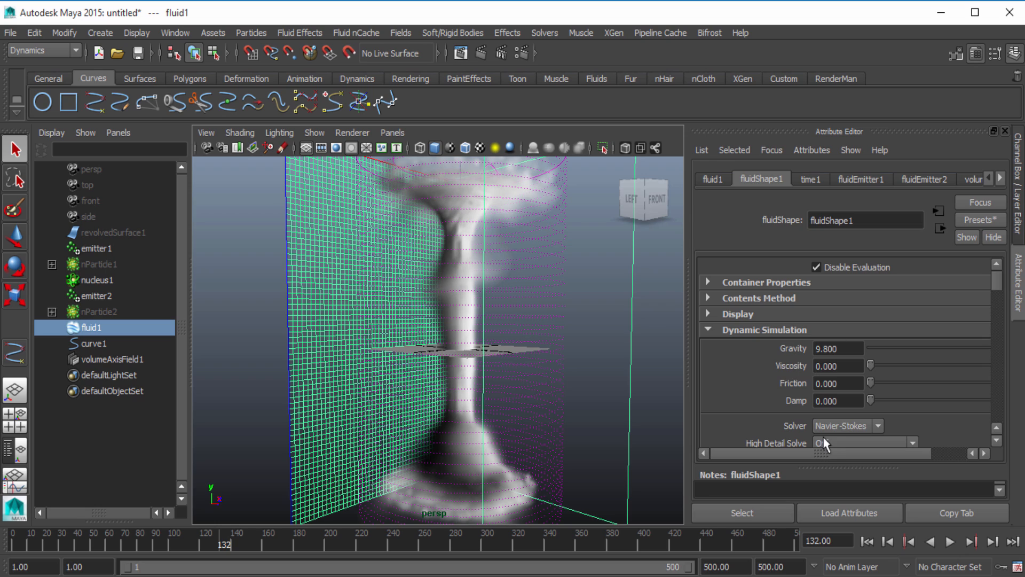
click(839, 401)
text(.03)
key(Return)
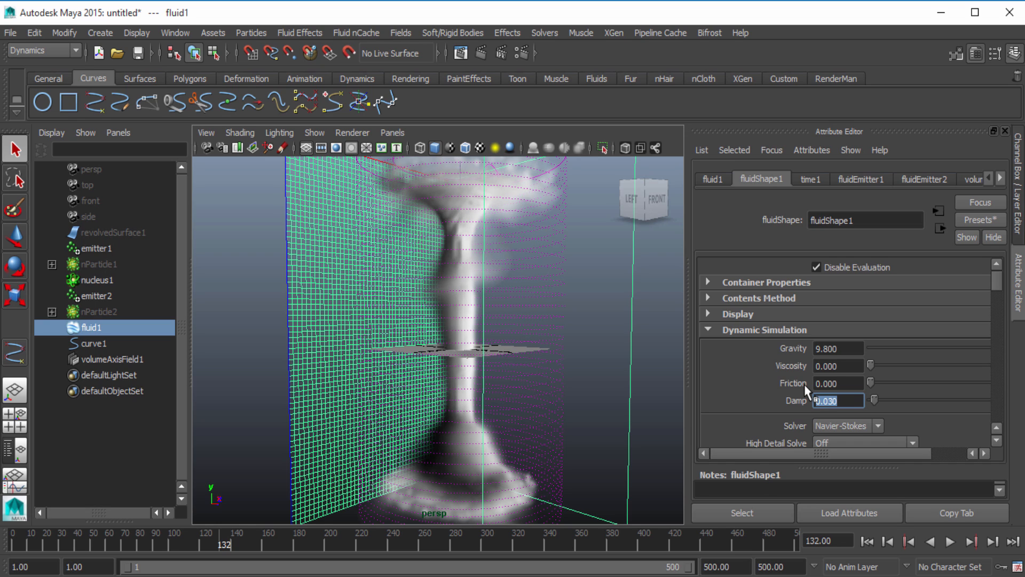
click(867, 541)
click(950, 541)
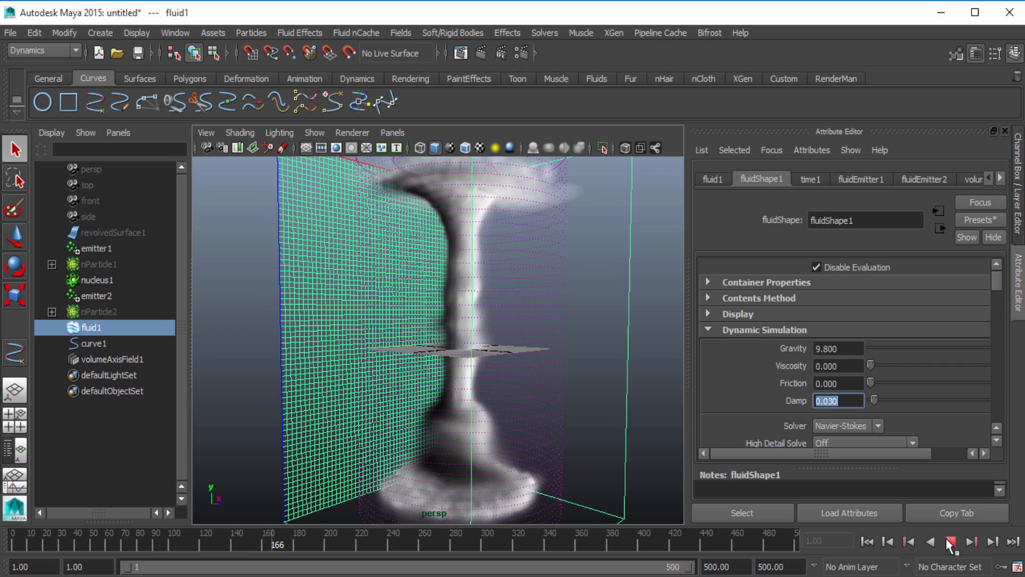
click(950, 541)
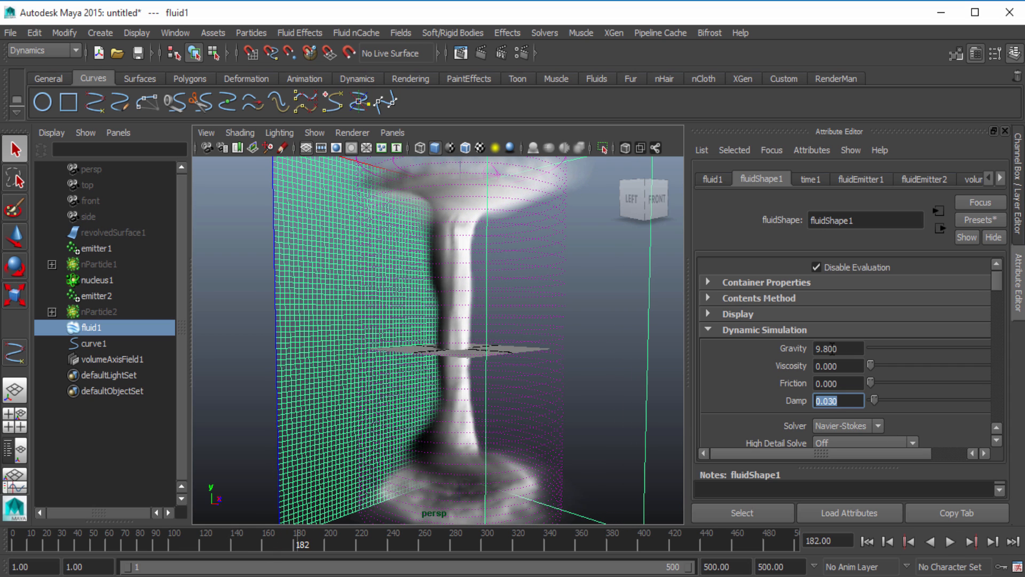
Set the fluid's Friction to 1 and its Viscosity to 0.1
click(847, 384)
text(.)
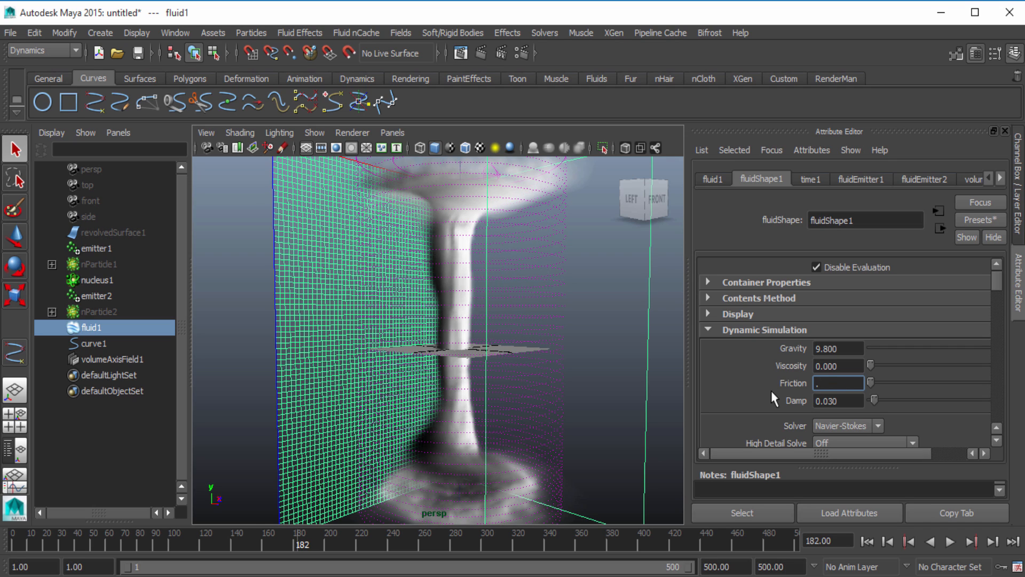
key(BackSpace)
text(1)
key(Return)
drag(850, 366, 773, 372)
text(.1)
key(Return)
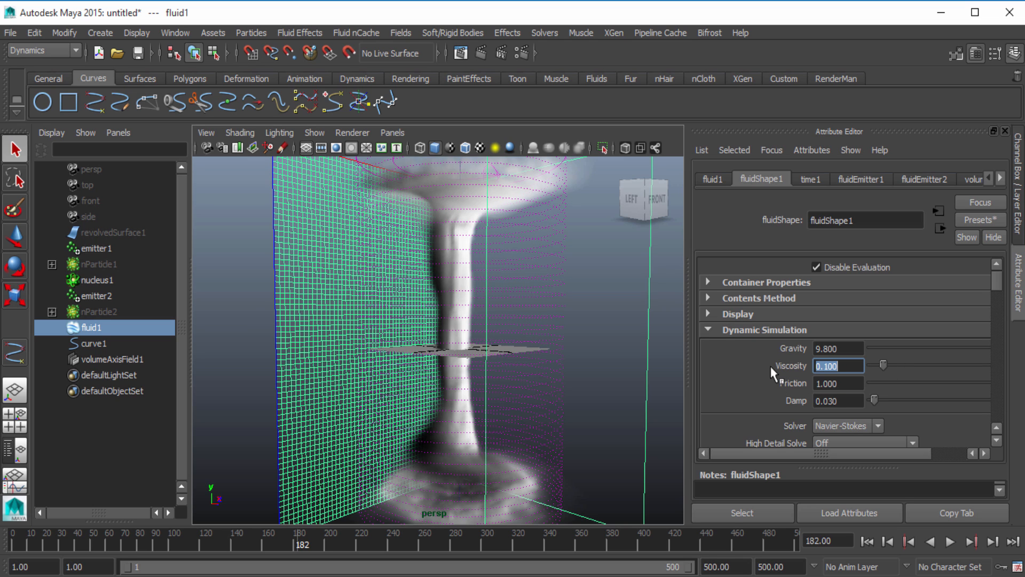
Replay the fluid from frame 1 and stop at frame 174 to check the friction and viscosity
click(867, 541)
click(951, 542)
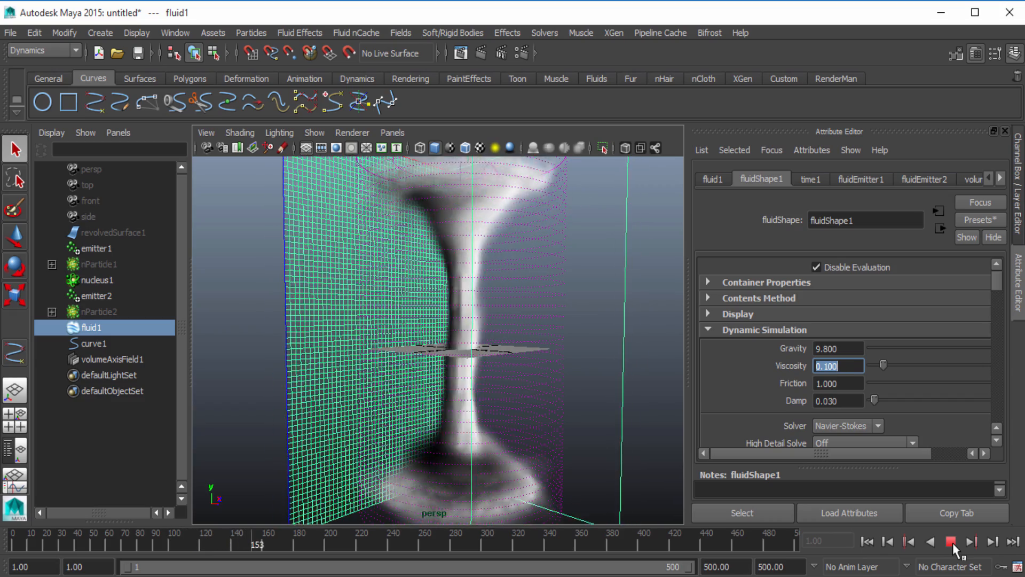
click(951, 541)
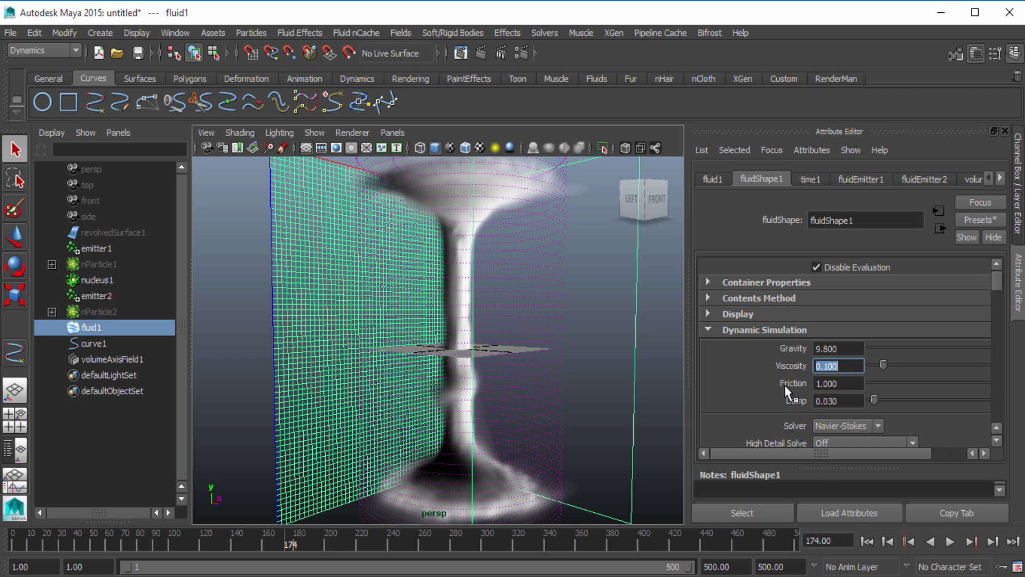
Set the fluid's High Detail Solve to All Grids in the Dynamic Simulation attributes
scroll(788, 393, down, 5)
scroll(789, 374, down, 3)
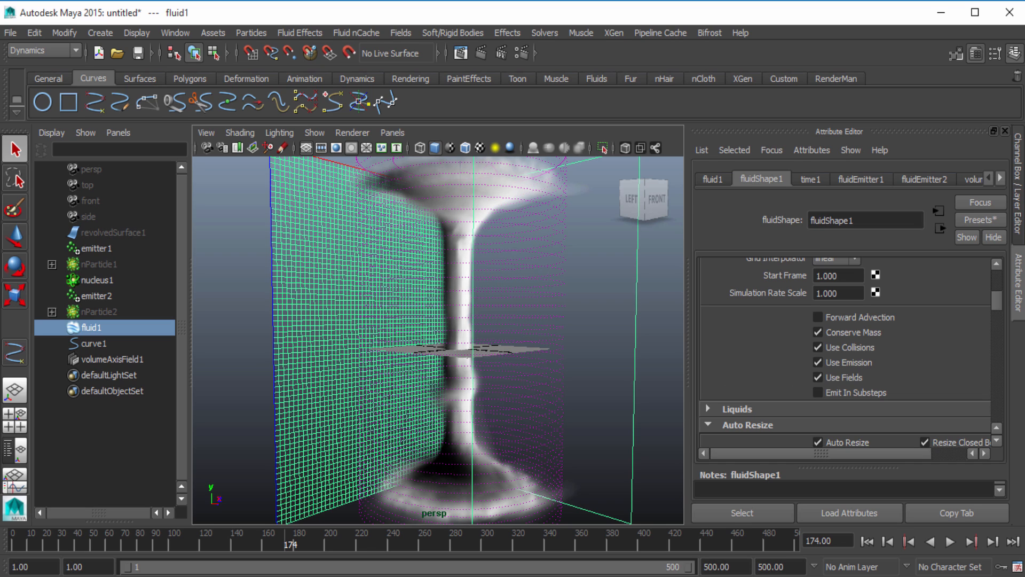
scroll(783, 376, up, 3)
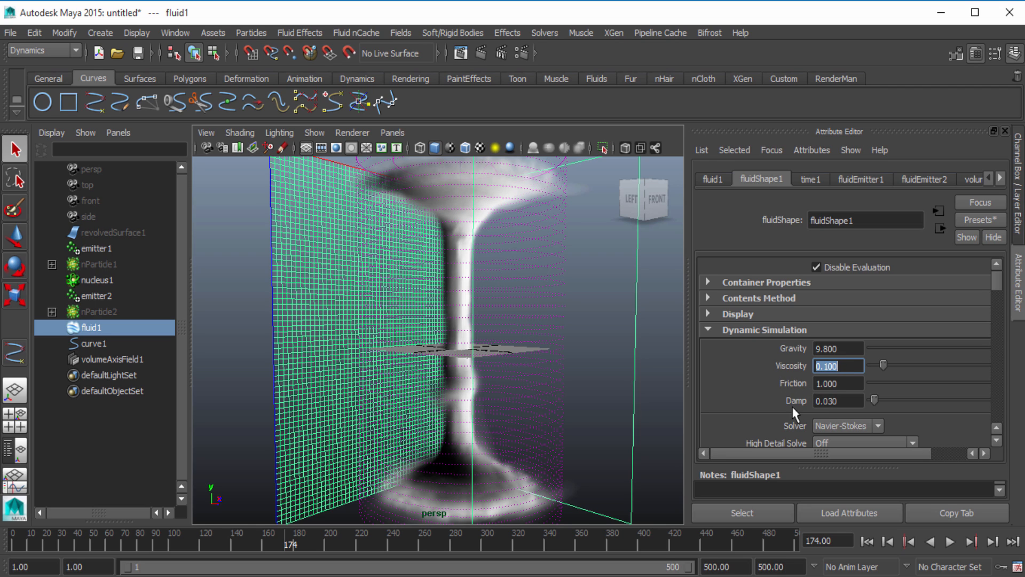
scroll(774, 393, down, 5)
scroll(773, 392, up, 2)
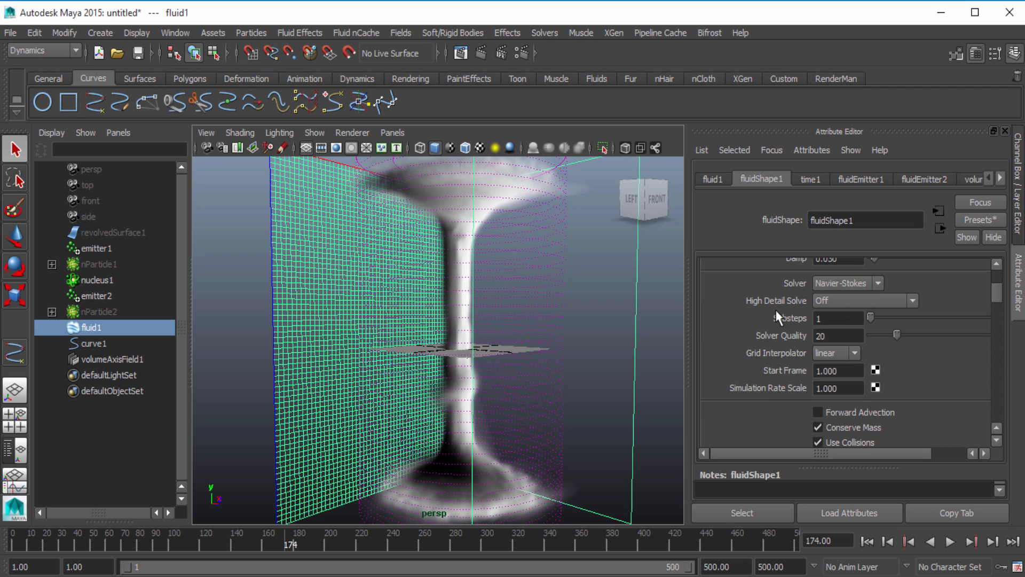
scroll(779, 315, up, 4)
scroll(778, 327, down, 2)
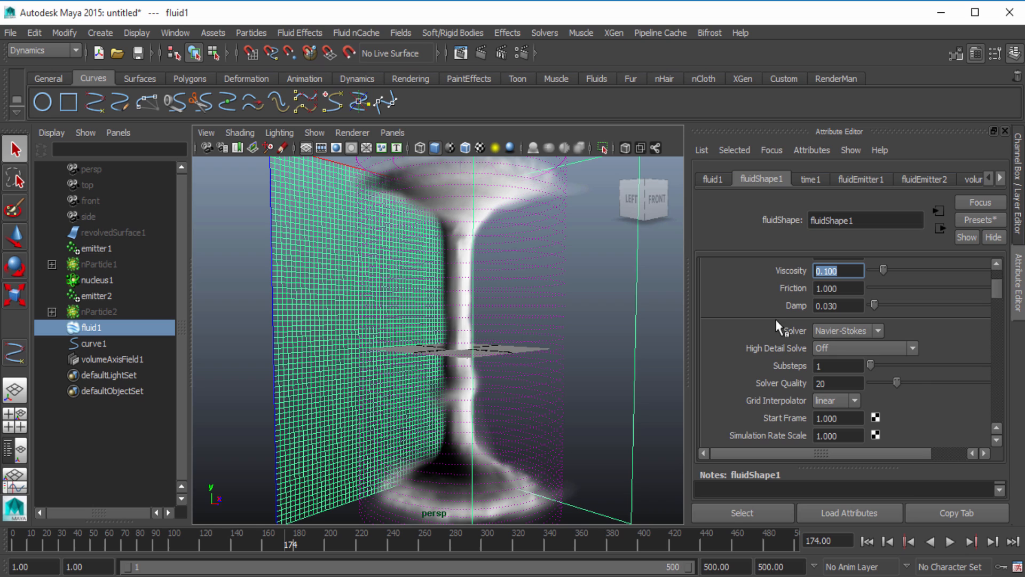
click(864, 347)
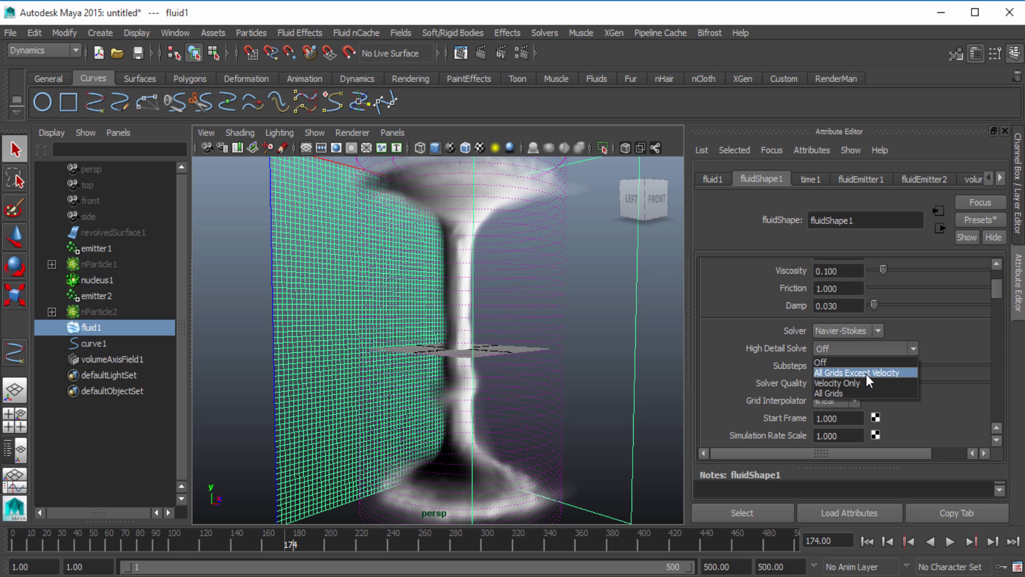
click(859, 393)
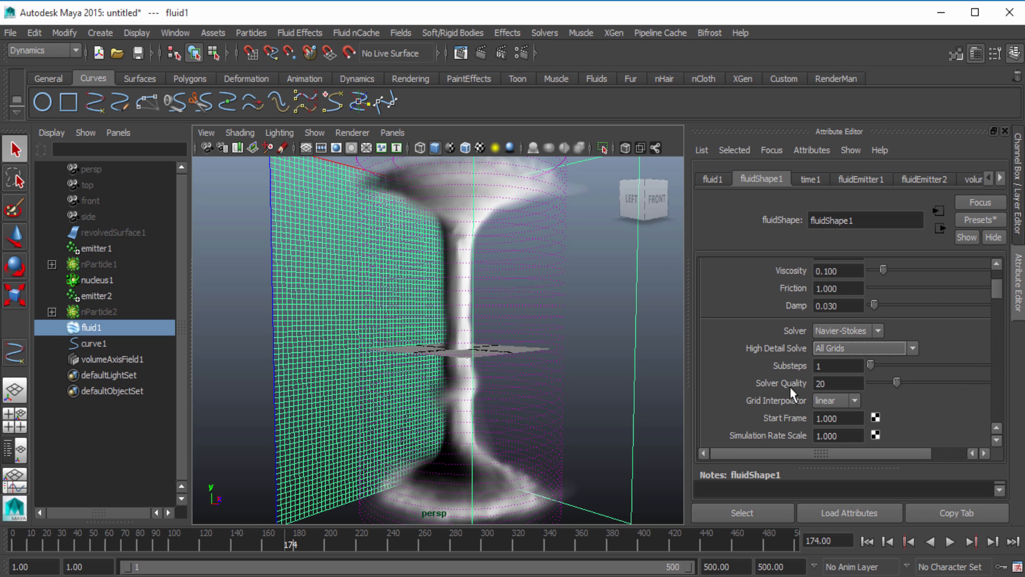
Set the fluid's Solver Quality to 500 and its Simulation Rate Scale to 0.5
double_click(837, 383)
text(500)
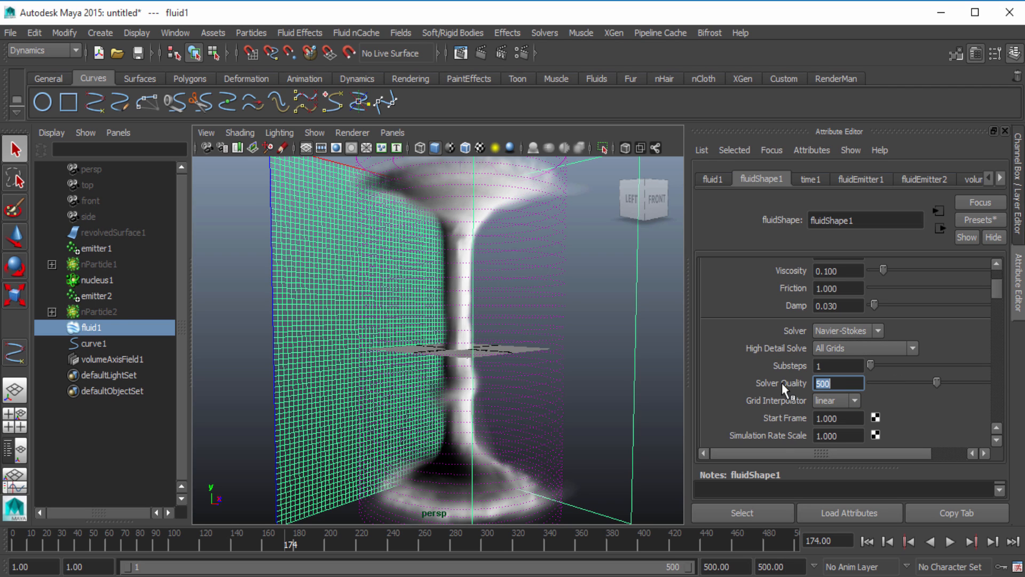
key(Return)
drag(842, 435, 741, 383)
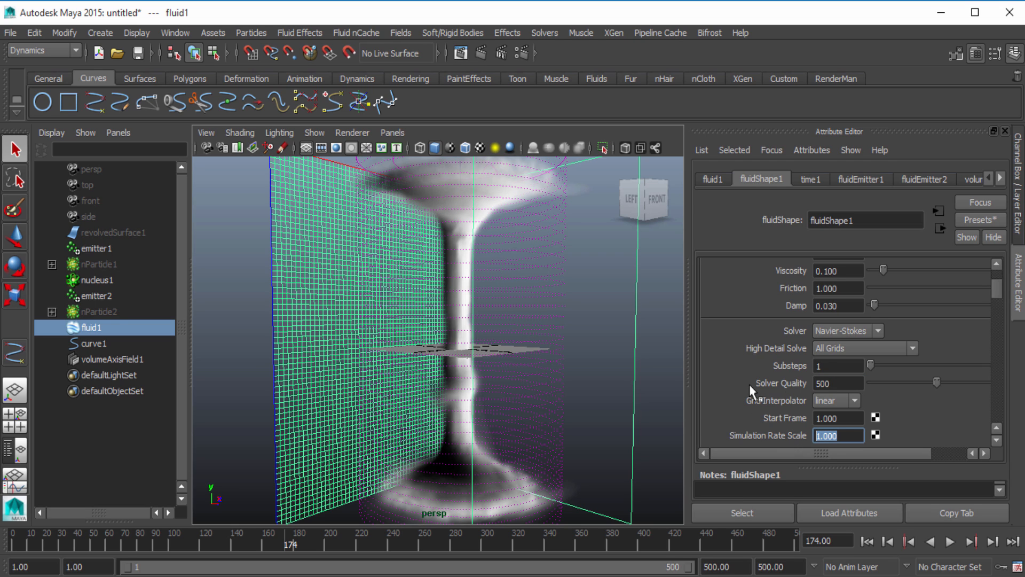
text(0.5)
key(Return)
Review the Auto Resize and Density attributes, and replay the fluid from frame 1 to frame 154
scroll(748, 383, down, 2)
scroll(748, 384, down, 3)
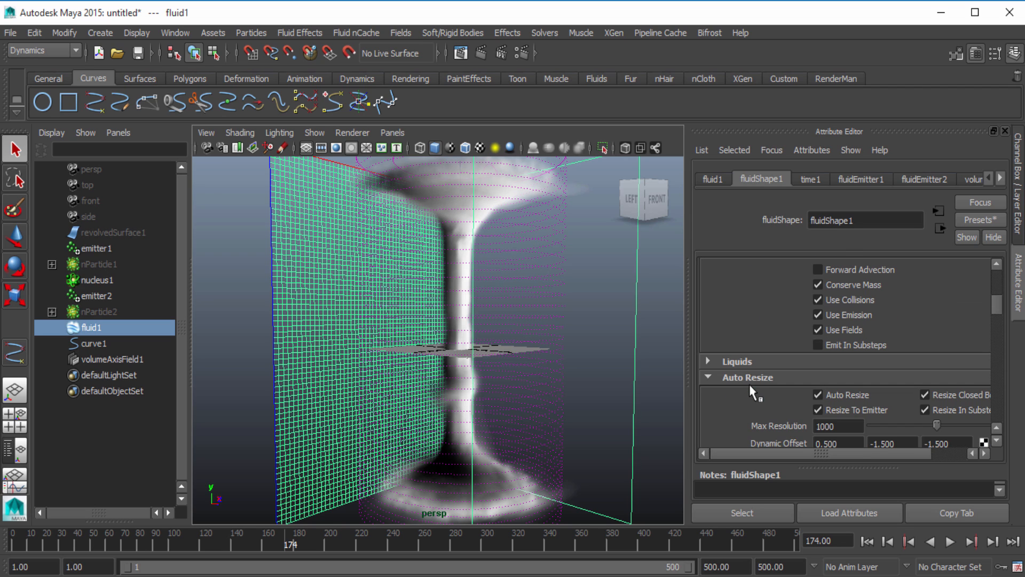
scroll(776, 374, down, 2)
scroll(776, 374, down, 2)
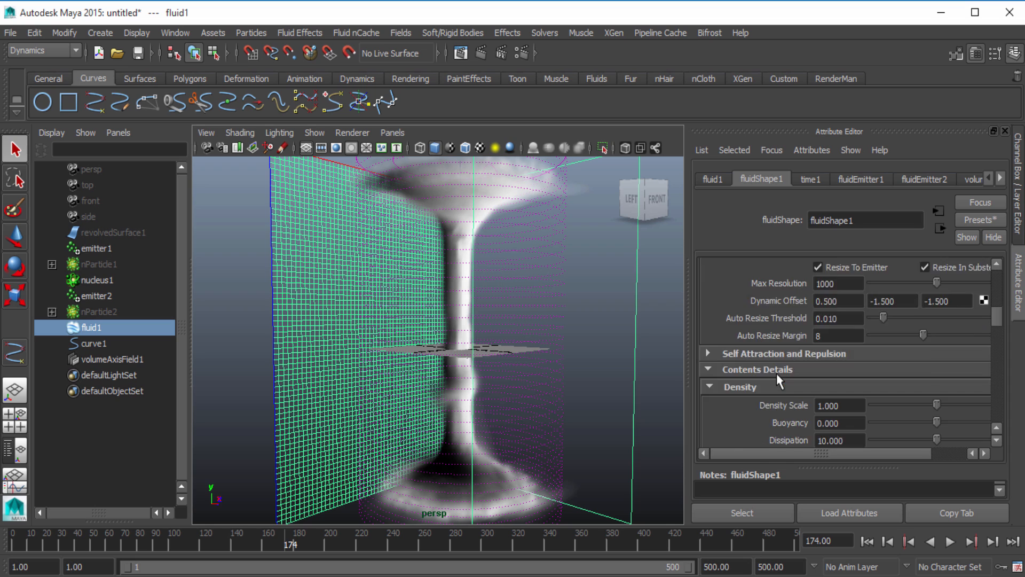
scroll(776, 373, down, 1)
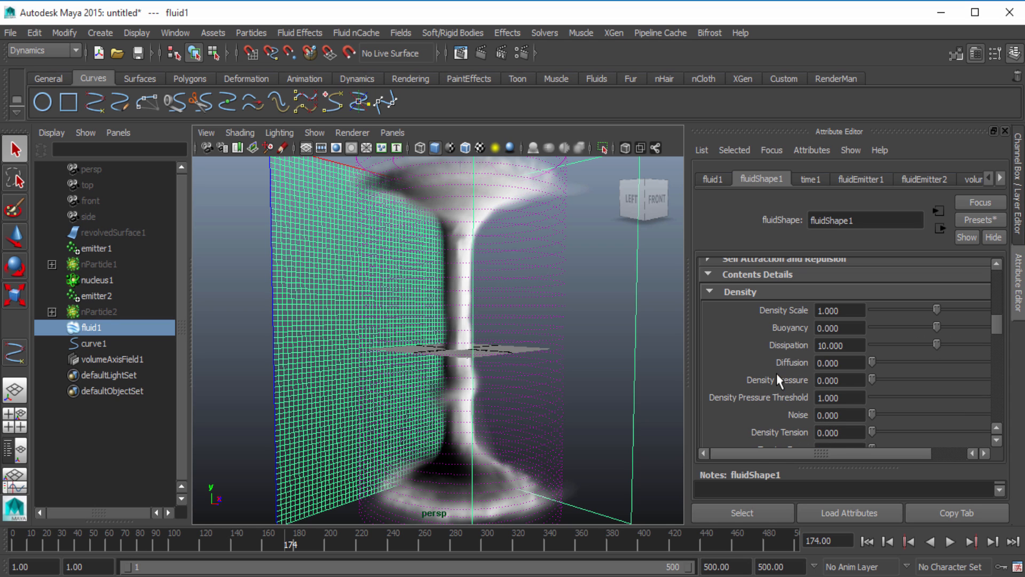
click(868, 541)
click(950, 541)
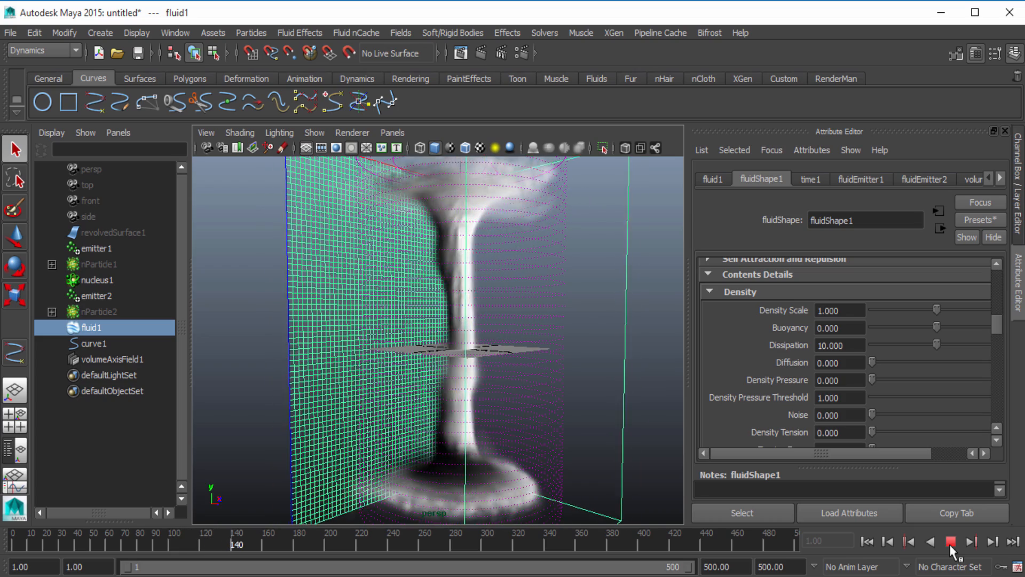
click(951, 542)
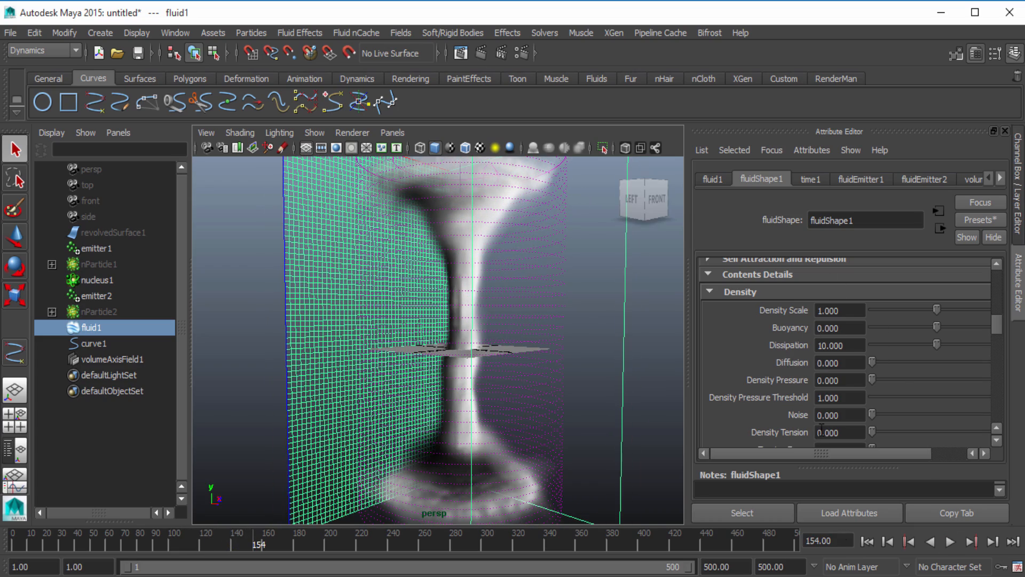
Return to frame 1 and set the fluid's Density Scale to 1.5
key(shift+alt+v)
click(849, 308)
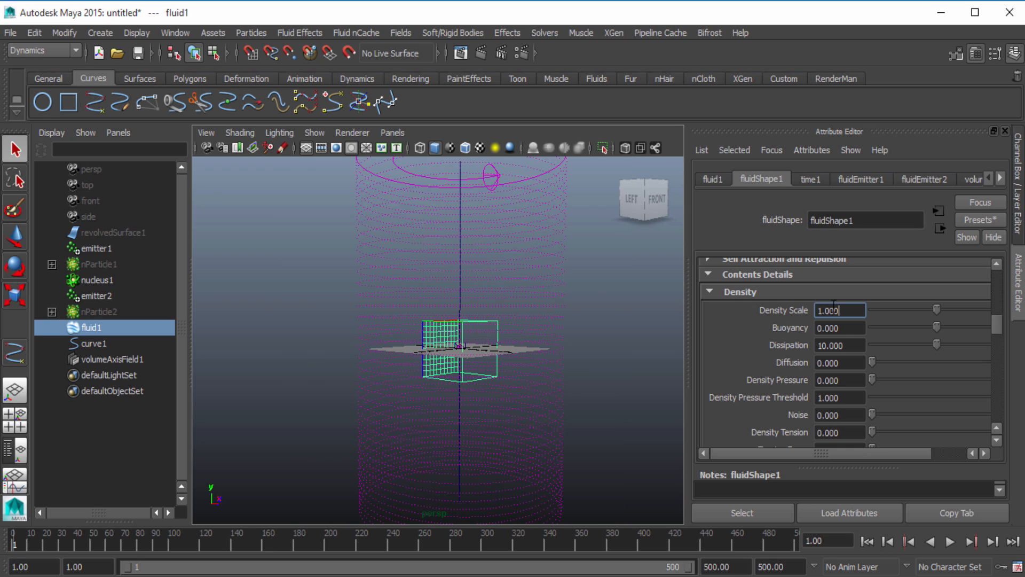
text(1.5)
key(Return)
Show the Velocity and Turbulence attributes, and set the velocity Swirl to 10 and Noise to 1
scroll(761, 395, down, 3)
scroll(761, 395, up, 3)
scroll(762, 395, down, 6)
click(762, 407)
click(760, 390)
scroll(760, 388, down, 6)
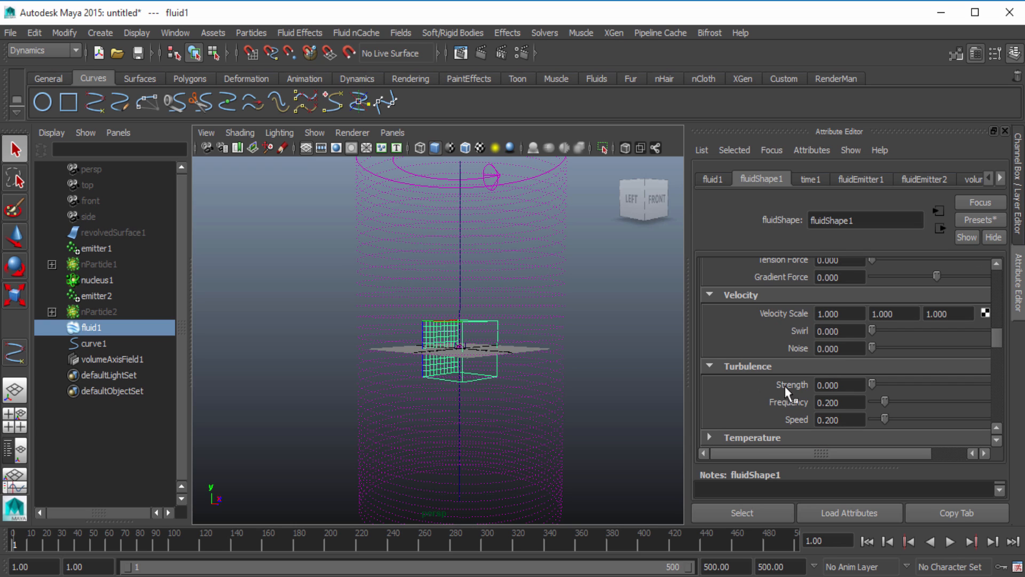
click(845, 333)
text(10)
key(Return)
click(860, 348)
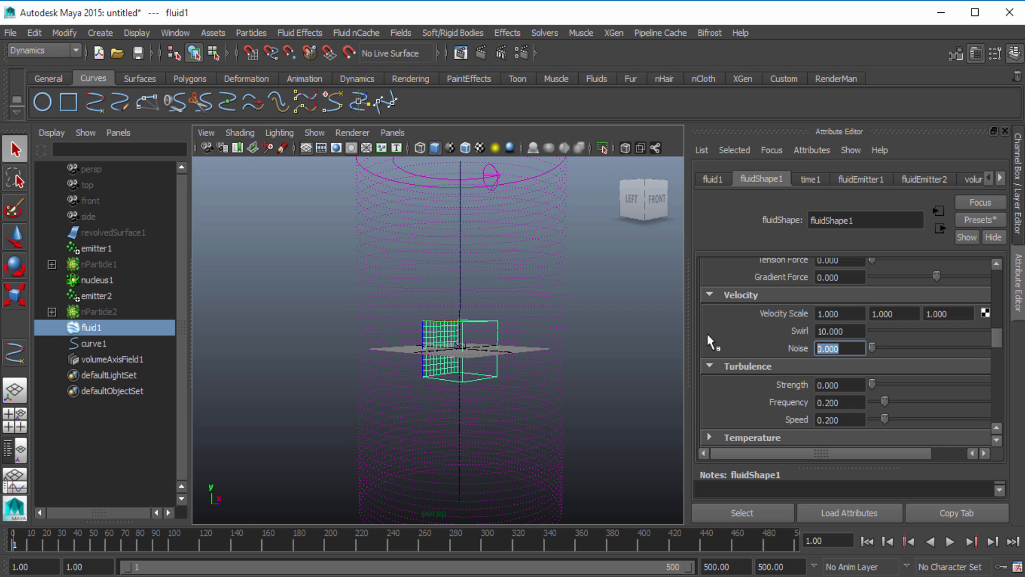
text(1)
key(Return)
Play the fluid from frame 1 to check the added velocity swirl and noise
click(867, 541)
click(950, 542)
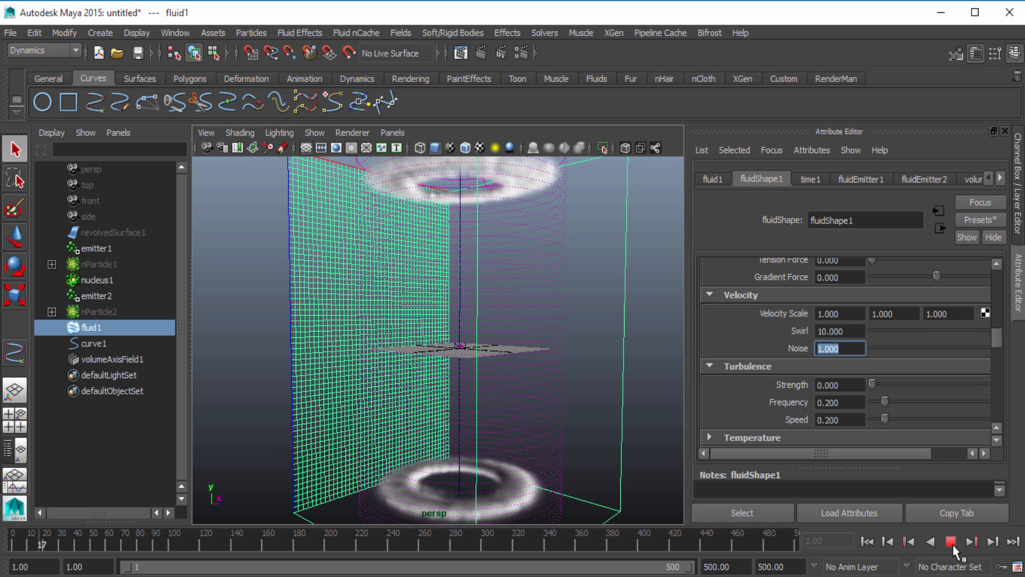
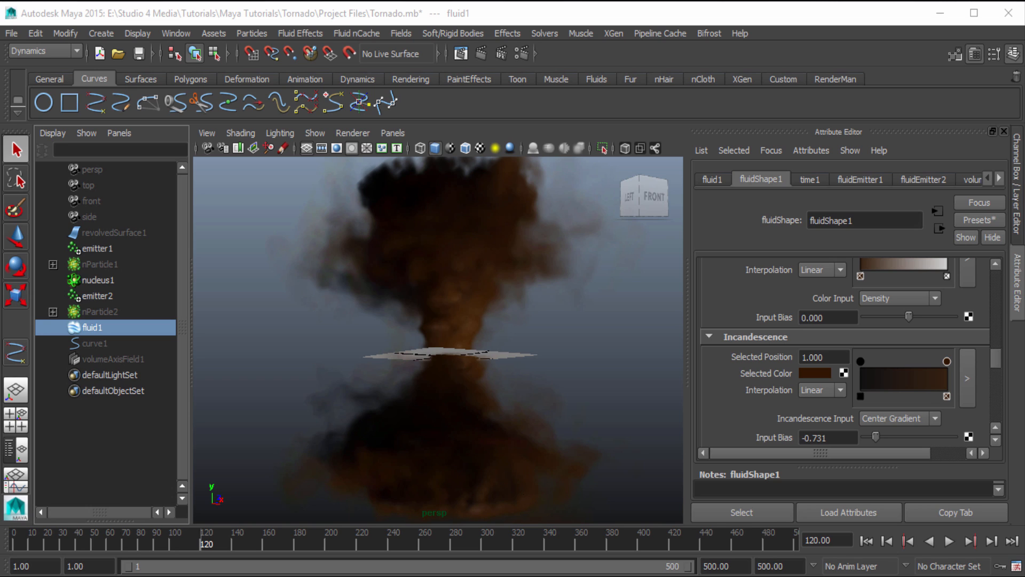
Play the fluid simulation from frame 1 and stop it at frame 126
click(866, 541)
click(949, 541)
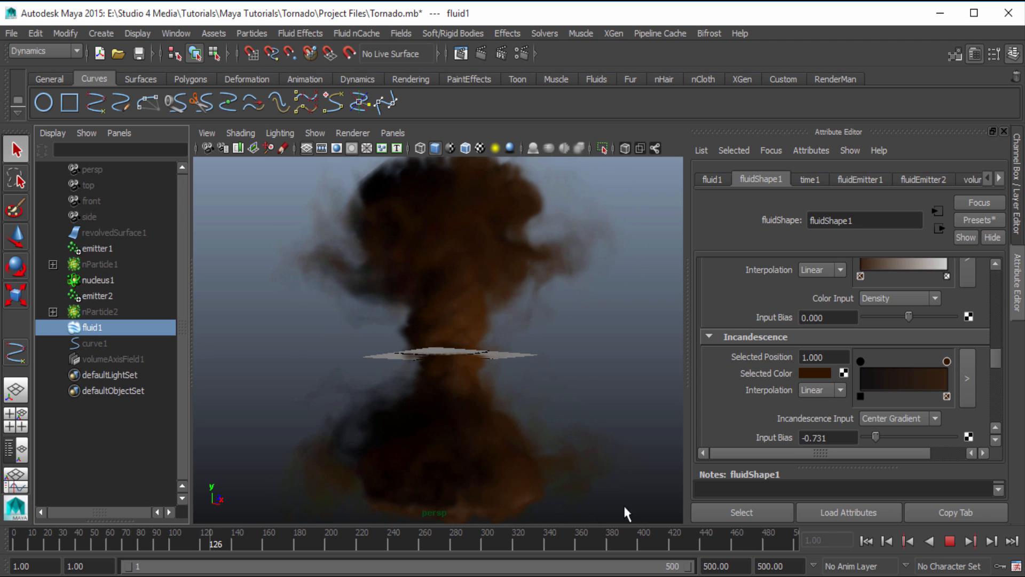
click(951, 540)
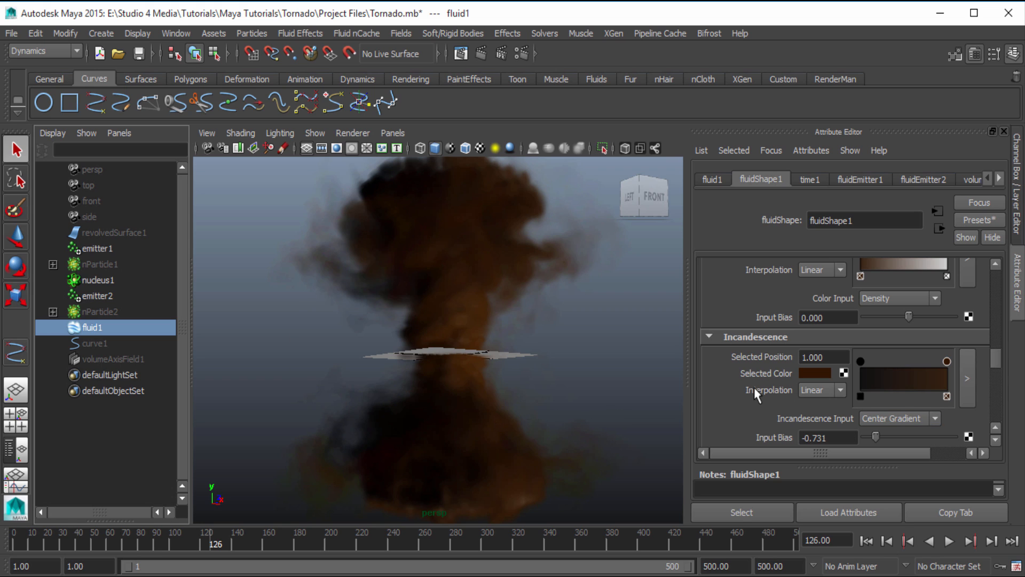
Review the fluid's Density, Dynamic Simulation, Auto Resize, Shading and Color attributes
scroll(754, 387, up, 15)
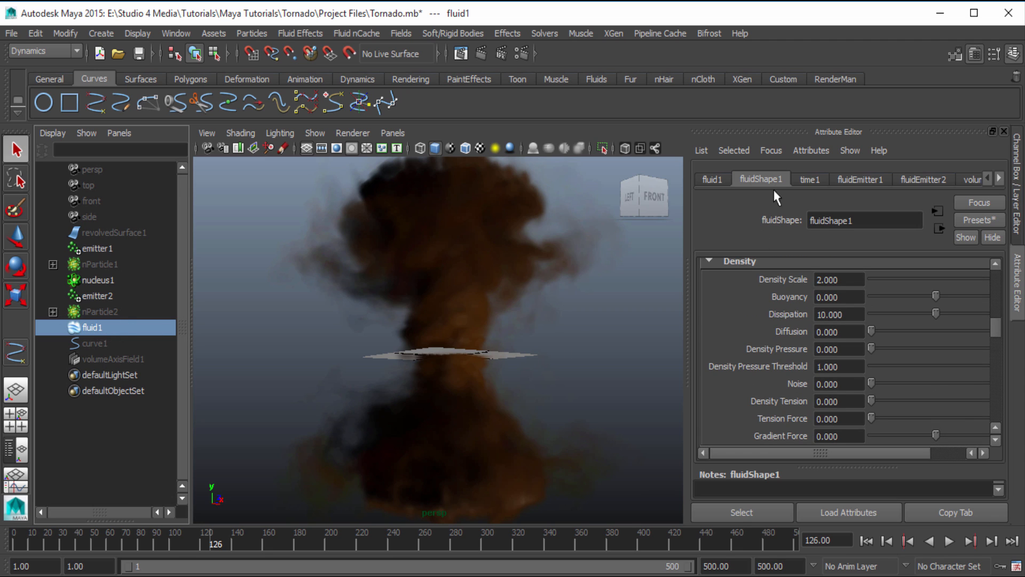
scroll(773, 305, up, 8)
scroll(791, 339, up, 6)
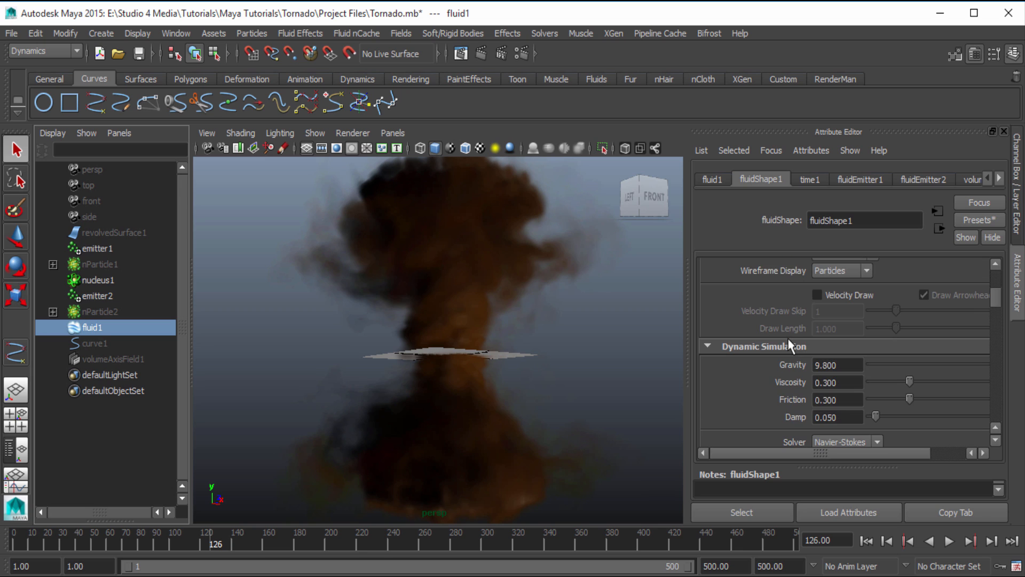
scroll(785, 342, down, 6)
scroll(782, 345, down, 20)
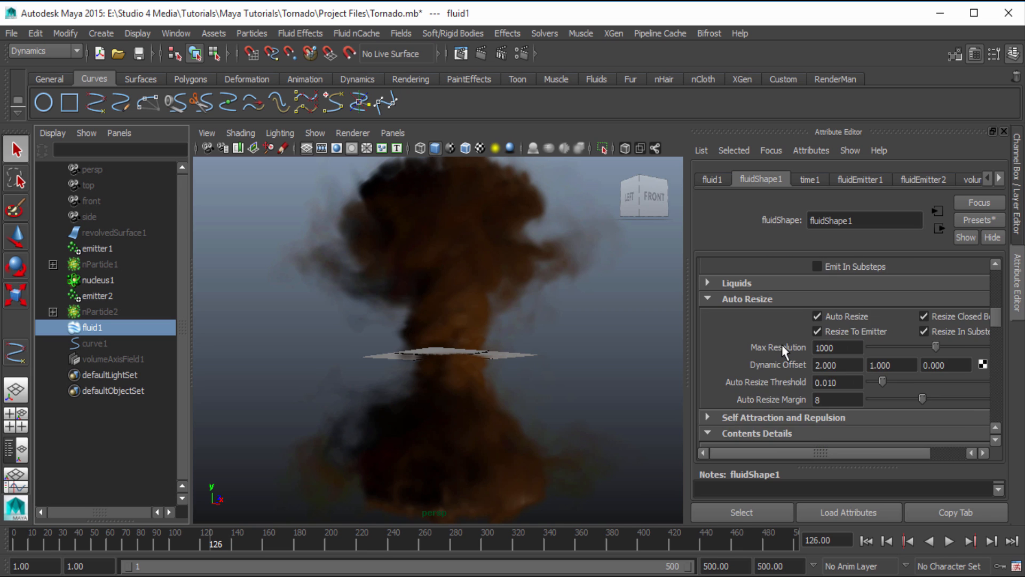
scroll(782, 350, up, 4)
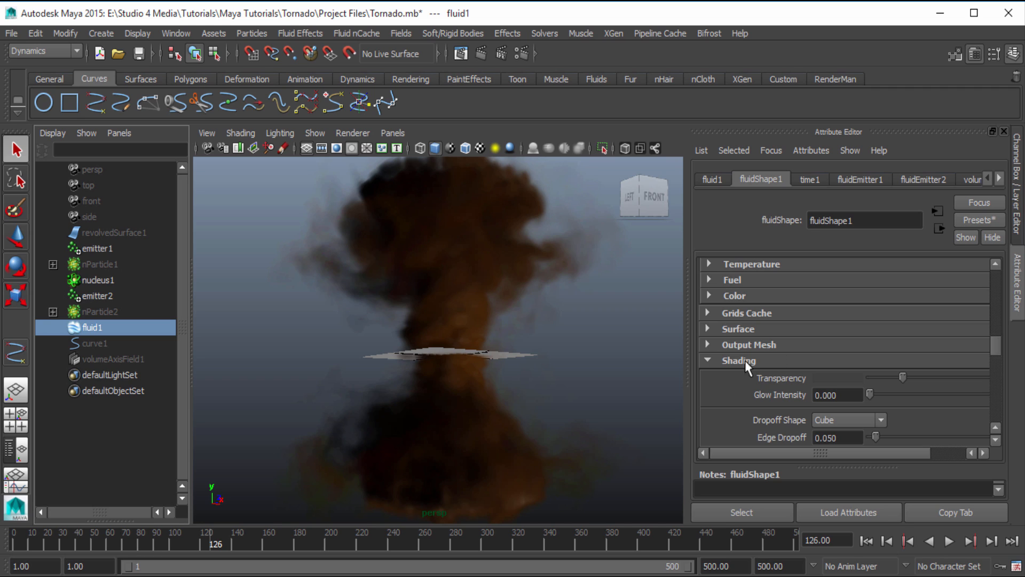
scroll(804, 373, down, 3)
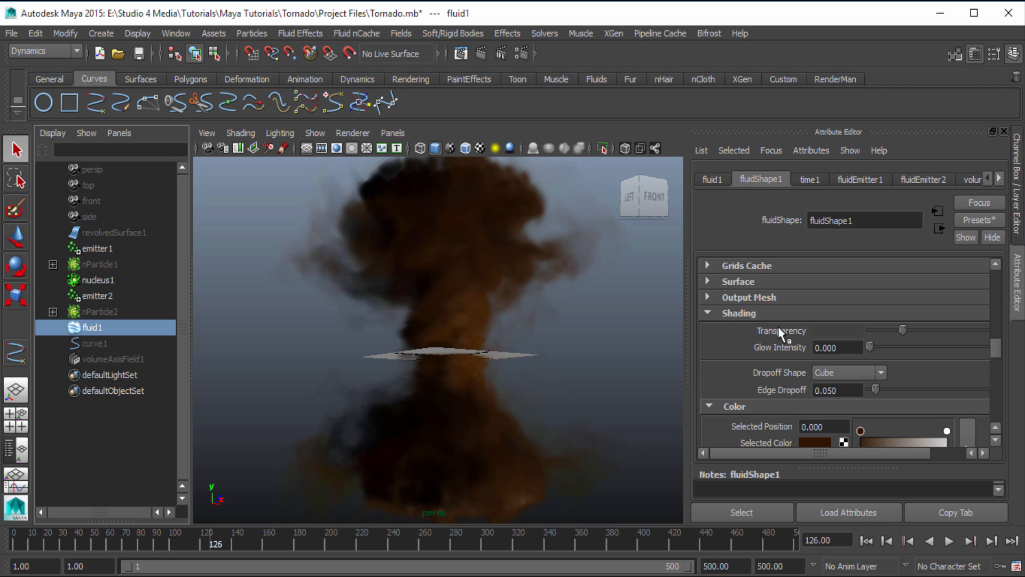
scroll(777, 328, down, 3)
scroll(754, 315, down, 3)
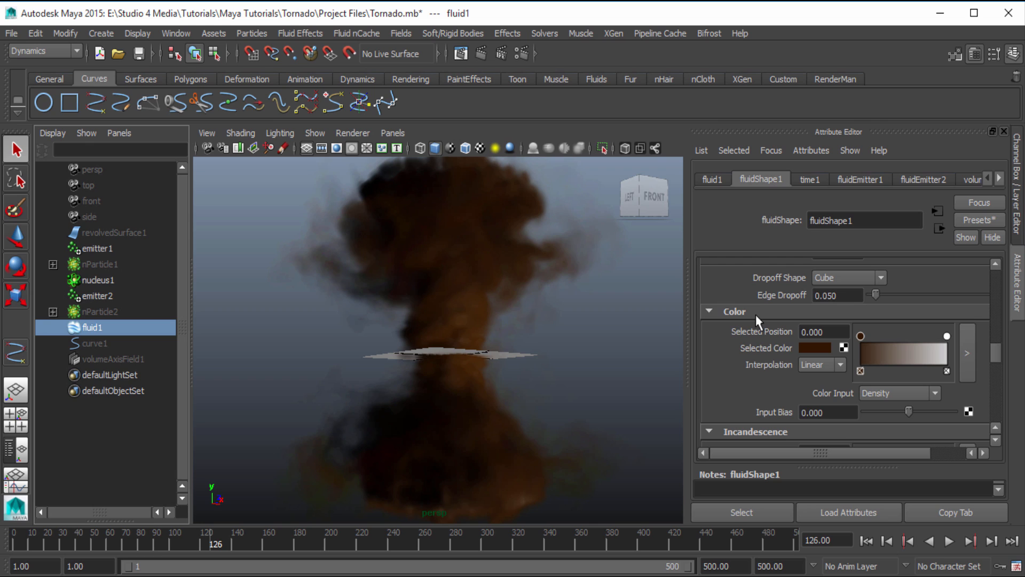
scroll(756, 319, up, 2)
scroll(755, 321, down, 1)
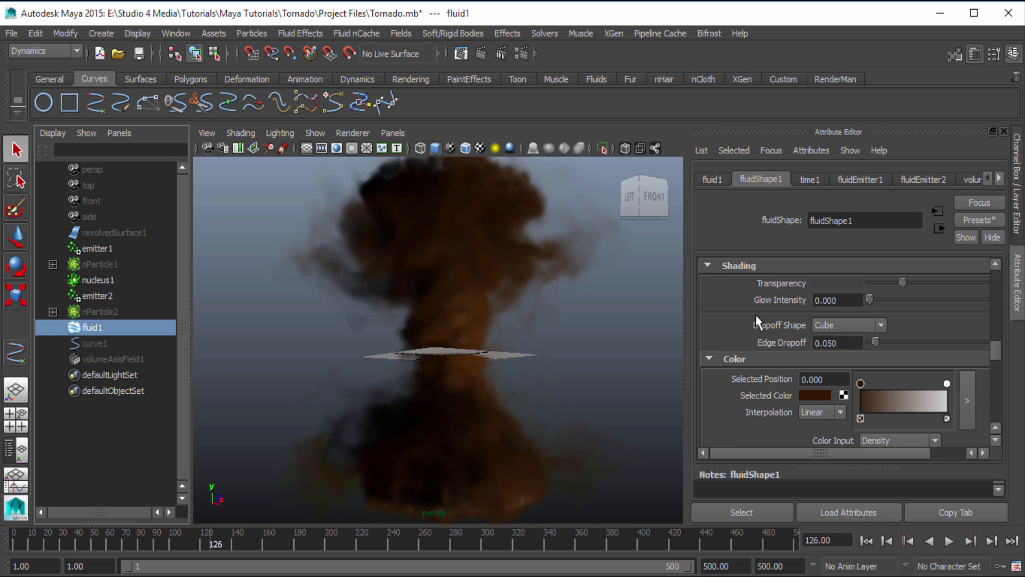
scroll(756, 320, down, 1)
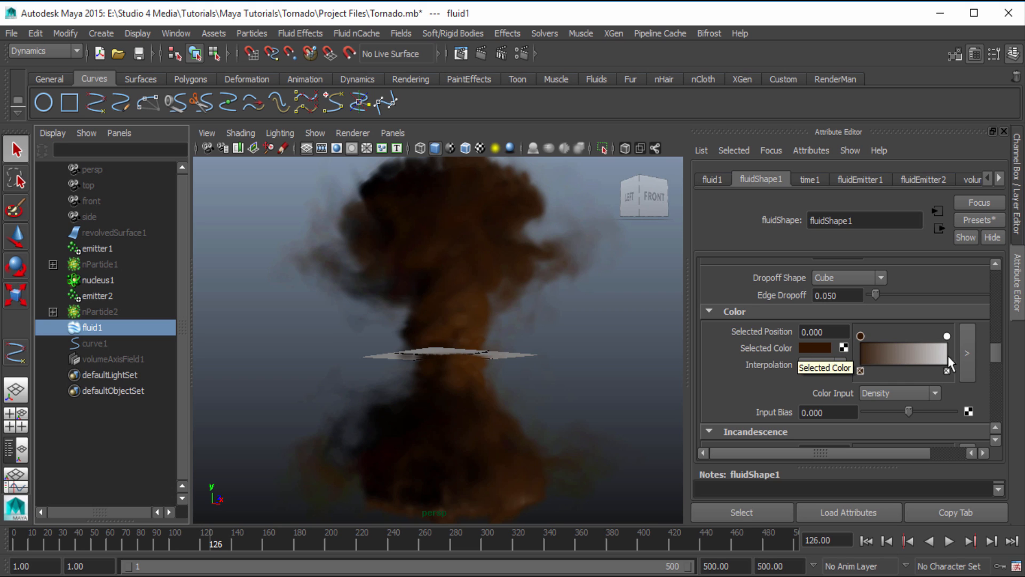
Remove the dark brown marker from the fluid's Color ramp and try brown, orange-brown and blue on the remaining marker
click(859, 371)
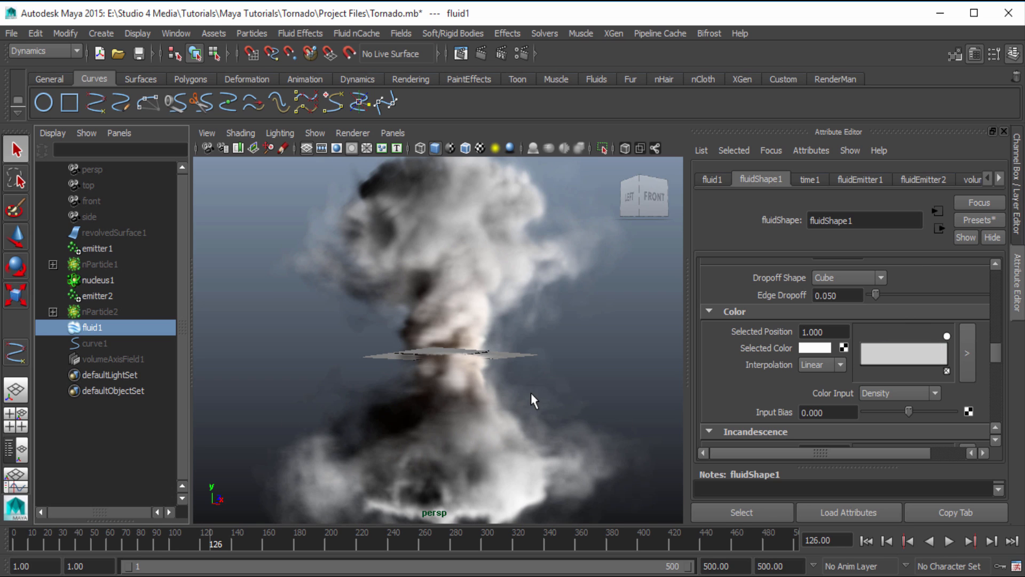
click(809, 346)
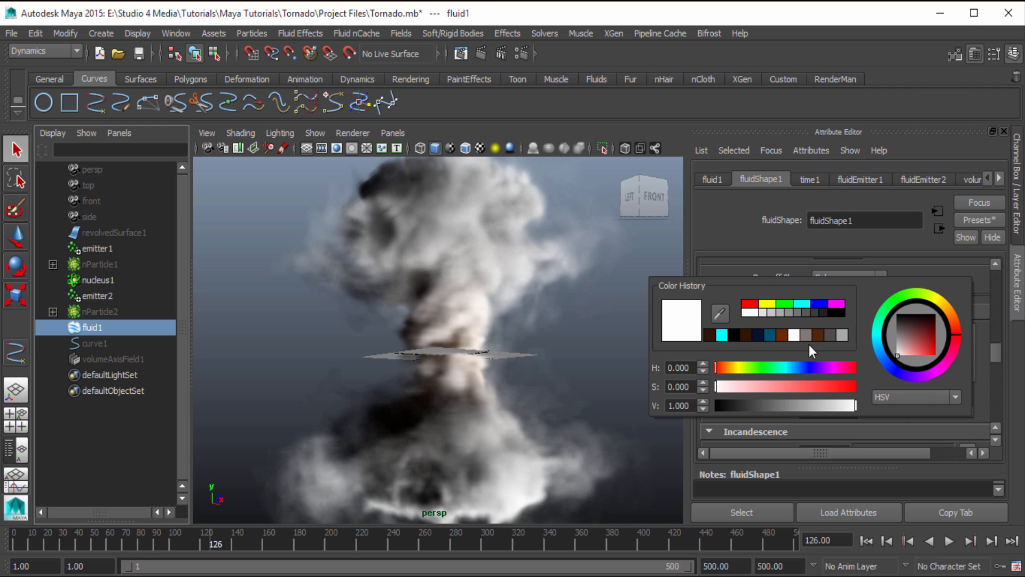
click(714, 334)
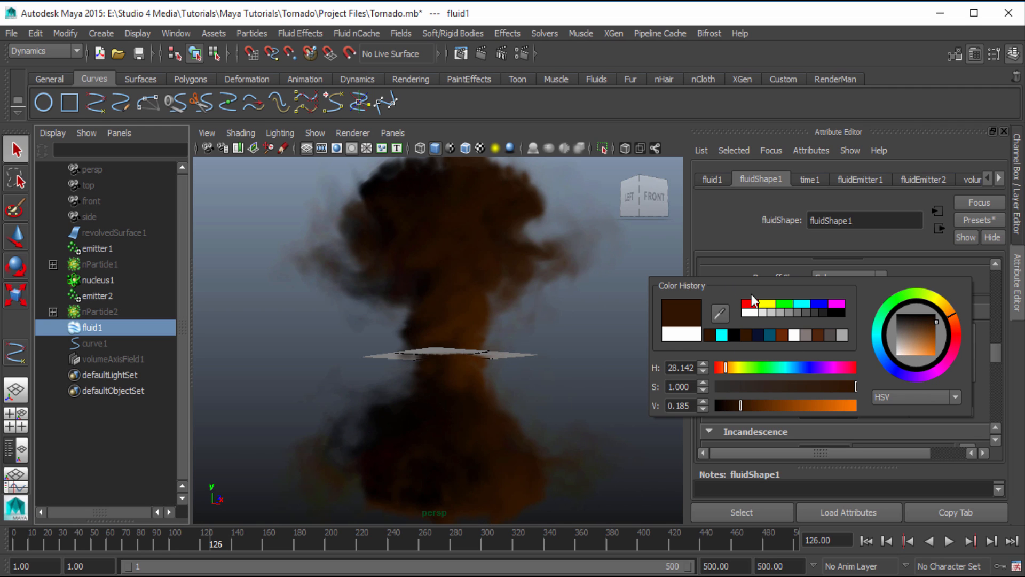
click(778, 335)
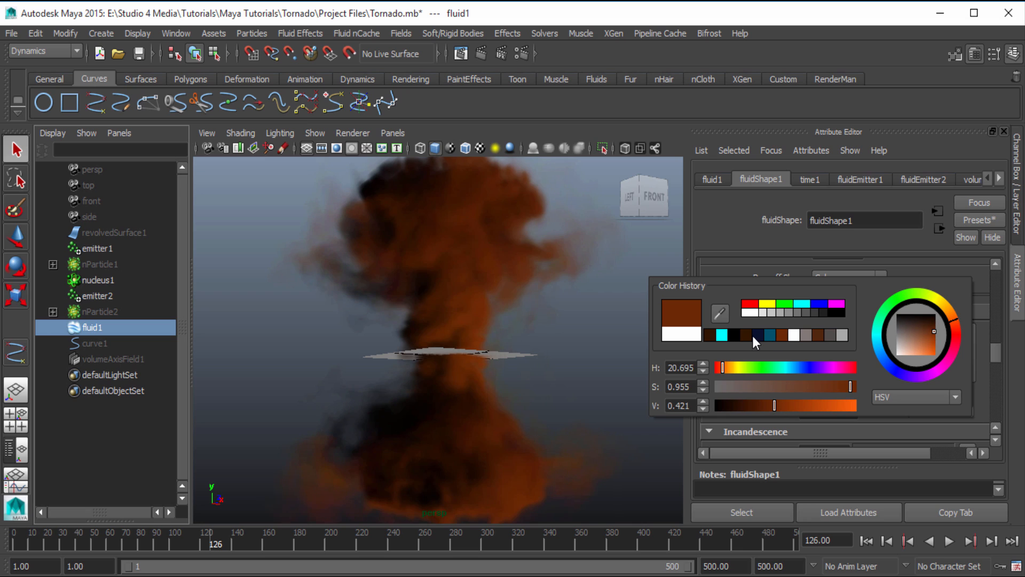
click(745, 335)
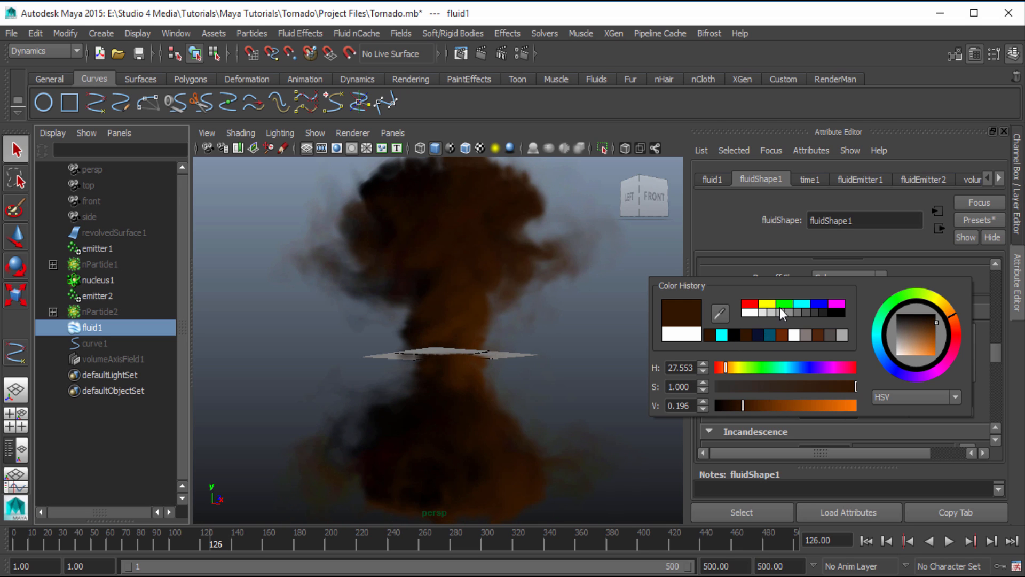
click(817, 304)
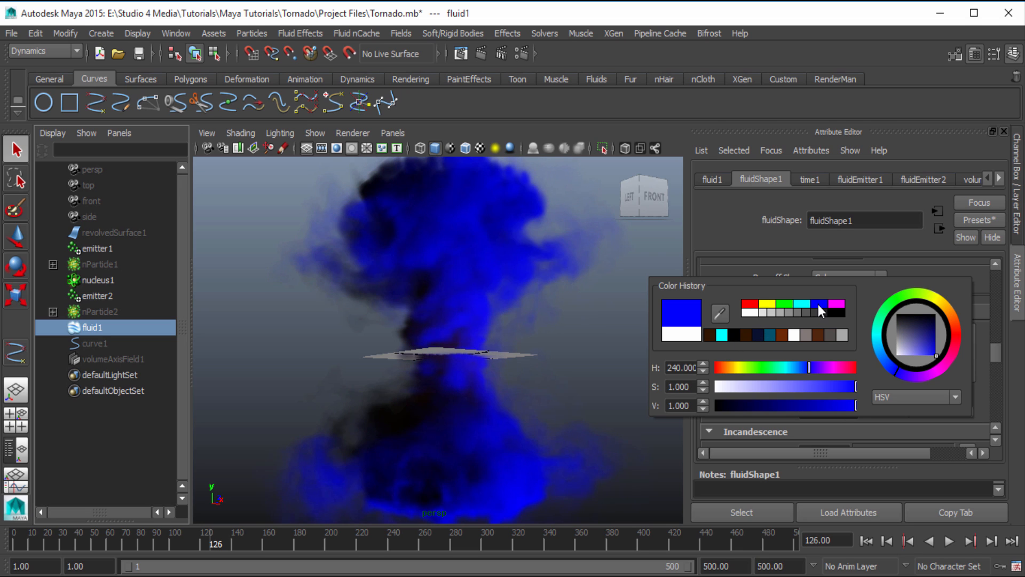
click(744, 335)
click(734, 335)
click(708, 336)
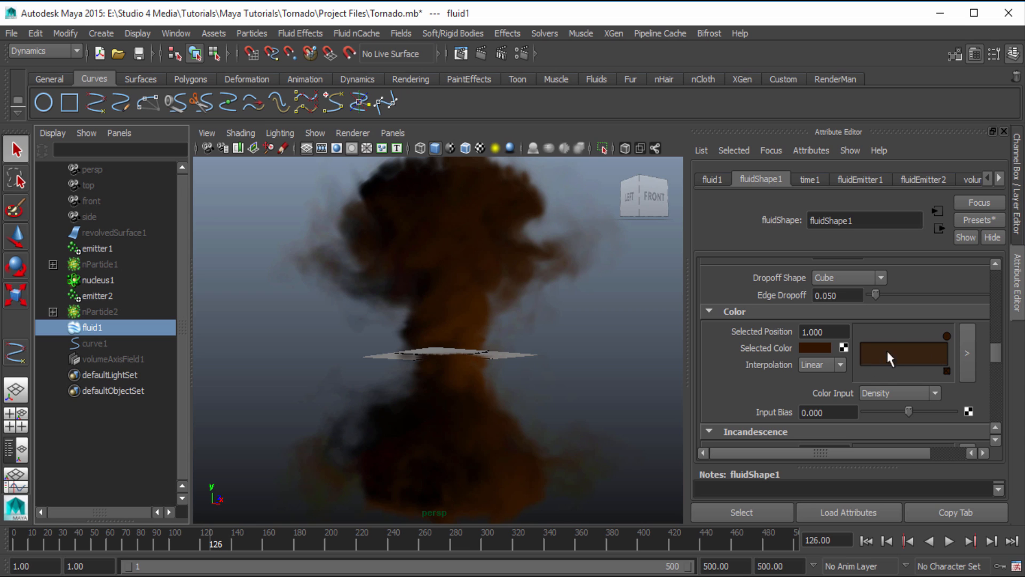
Make the Color ramp's marker at position 0 dark brown and move the white marker to position 0.270
click(813, 348)
click(805, 335)
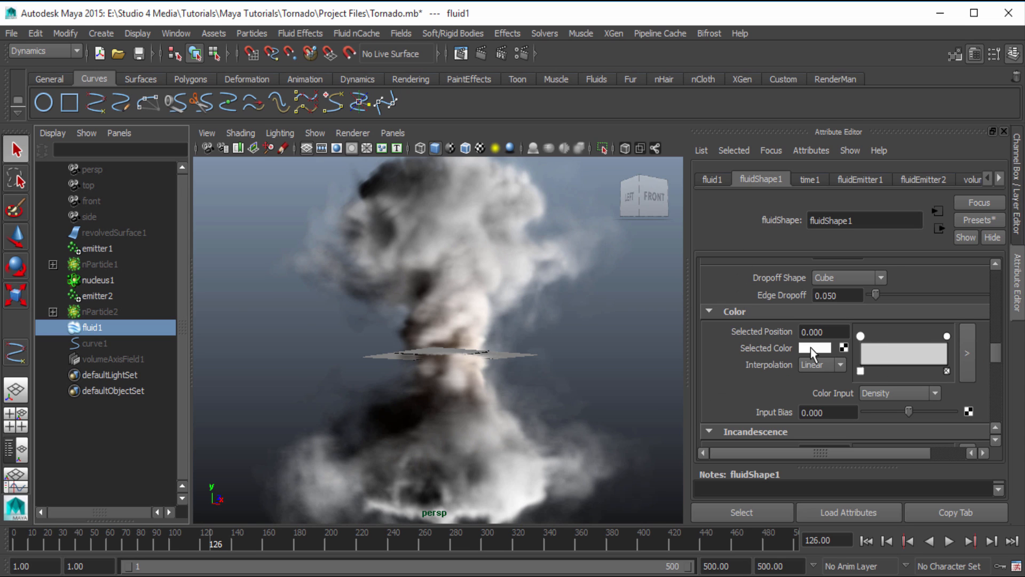
click(810, 347)
click(727, 336)
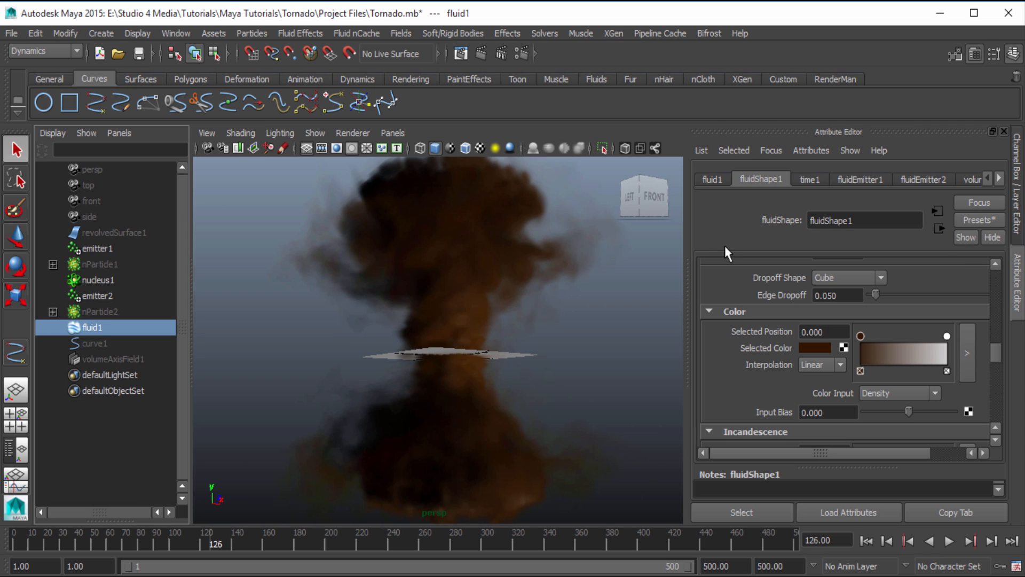
drag(863, 337, 819, 344)
drag(946, 336, 884, 337)
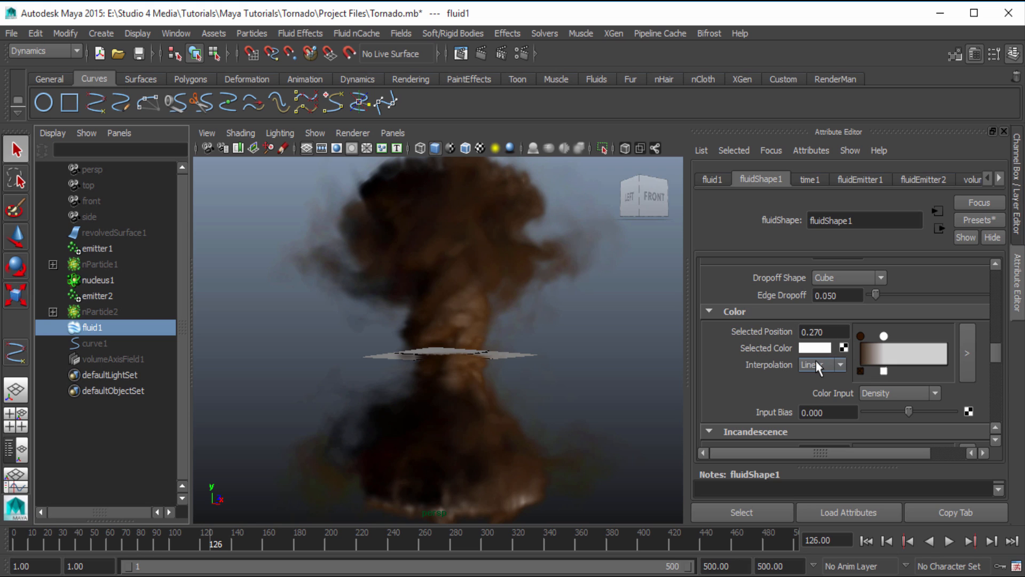
Try Constant as the fluid's Color Input and set it back to Density
scroll(815, 369, down, 3)
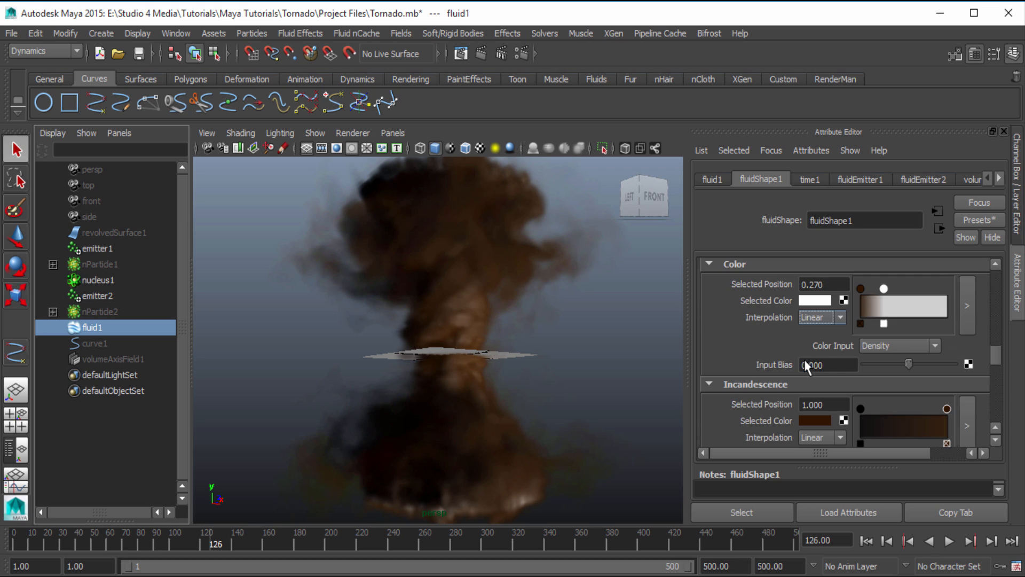
click(875, 347)
click(889, 363)
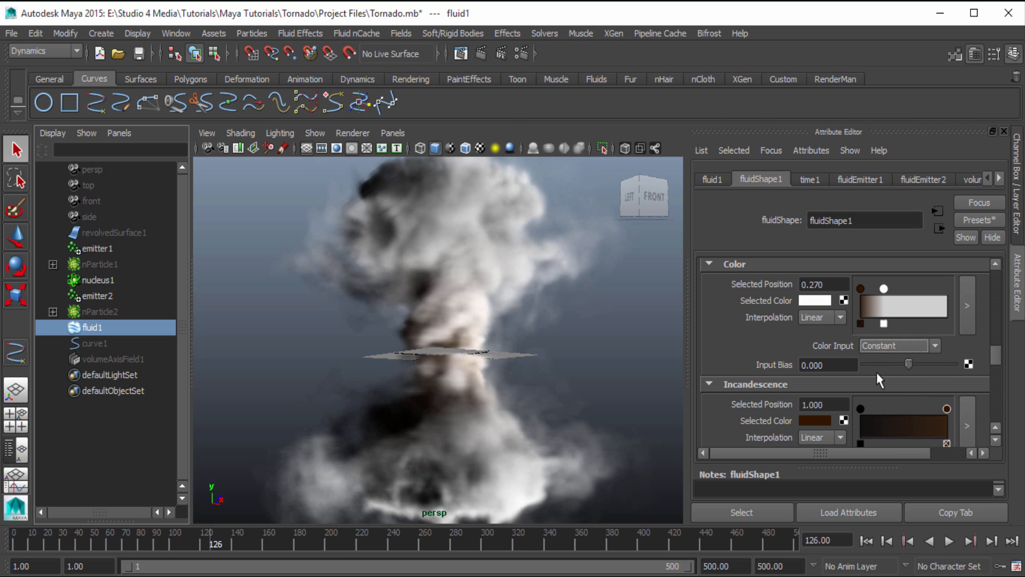
click(862, 344)
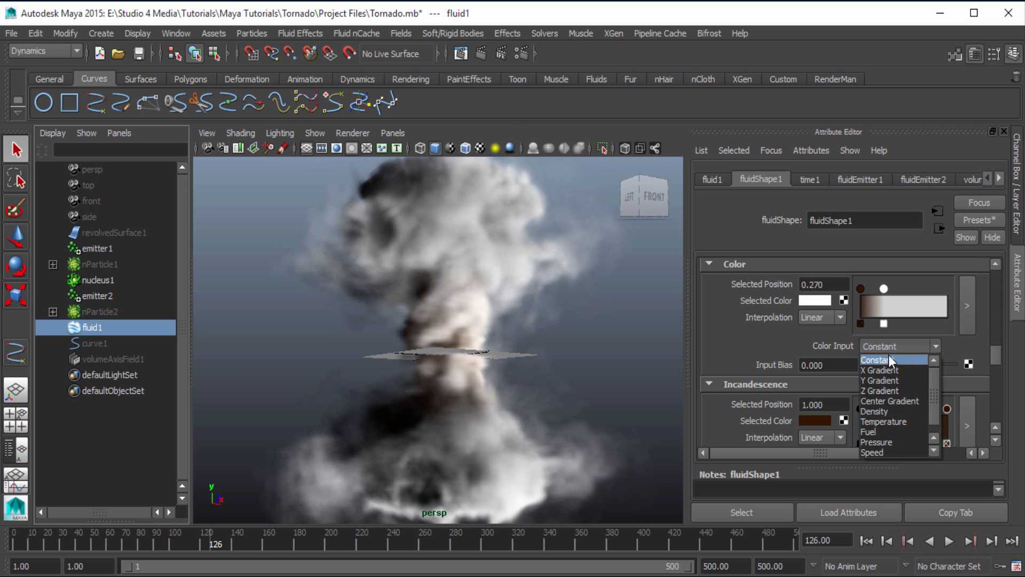
click(896, 411)
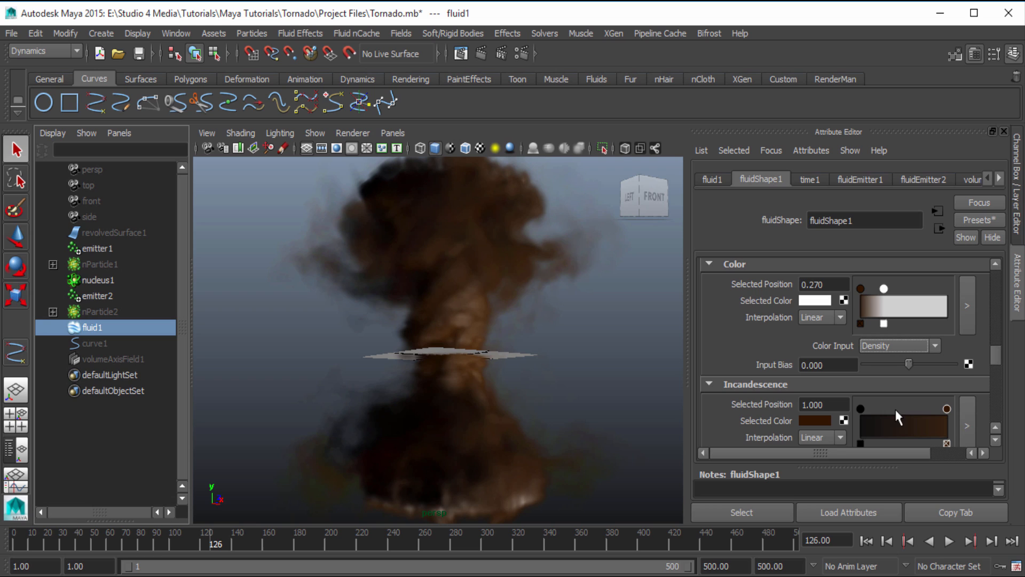
click(882, 345)
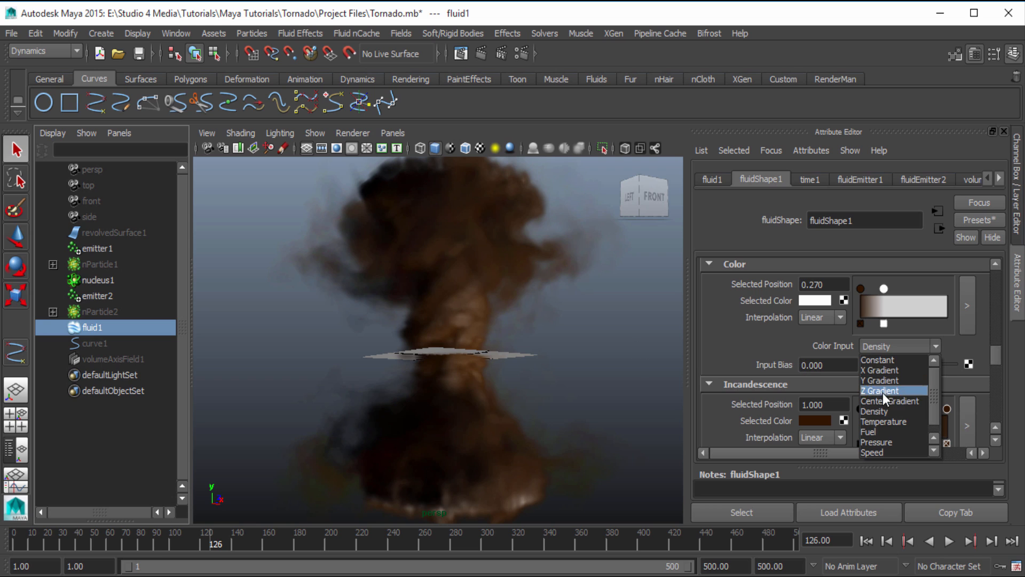
click(888, 410)
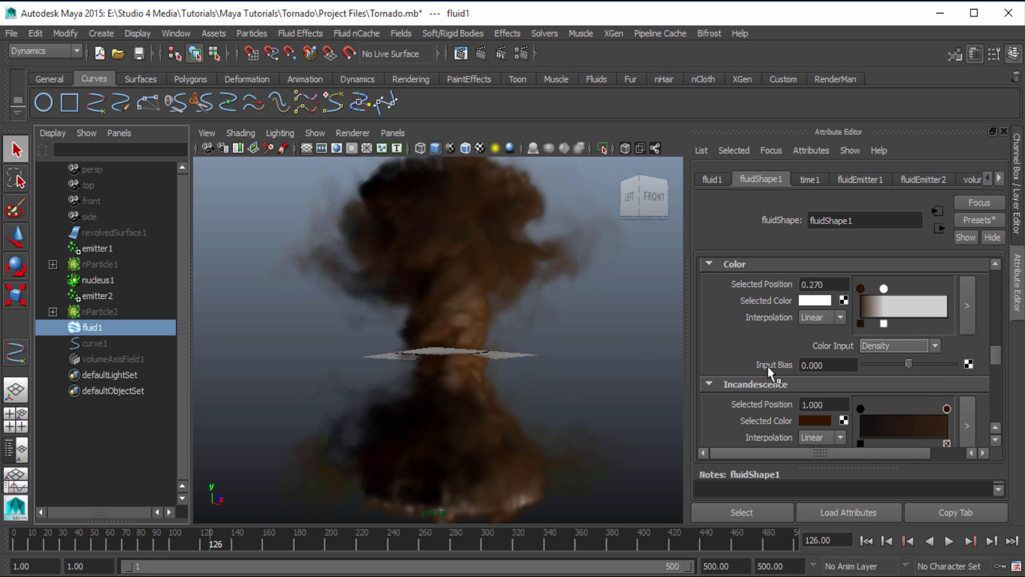
Try Constant as the Incandescence Input and set it back to Center Gradient
scroll(817, 352, down, 2)
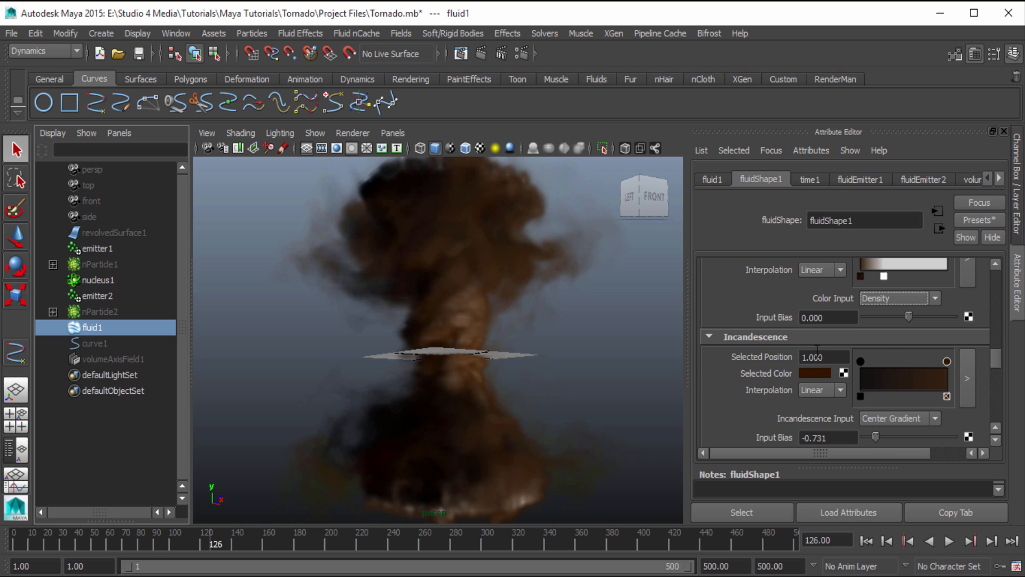
scroll(789, 410, down, 2)
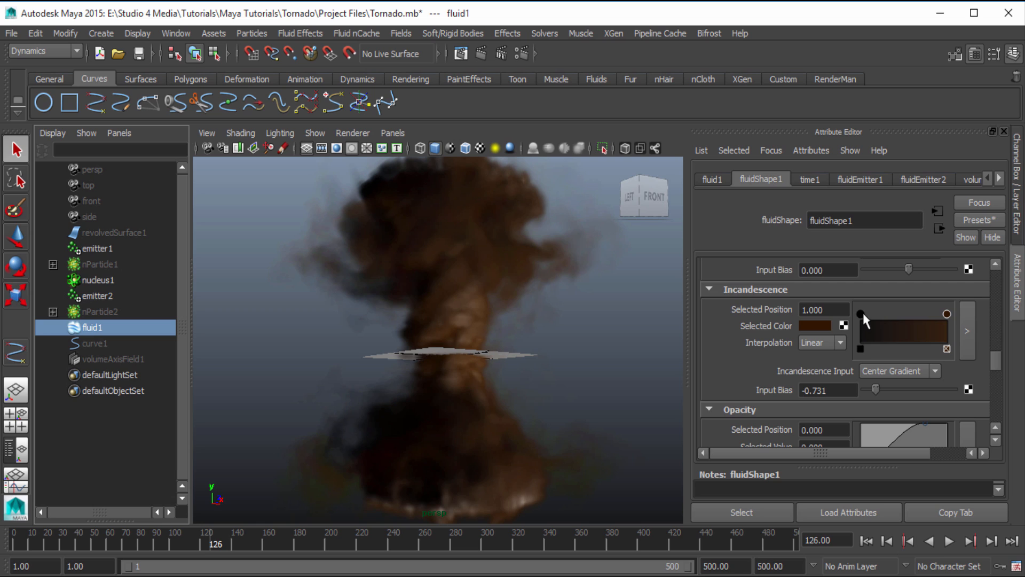
click(820, 326)
click(890, 371)
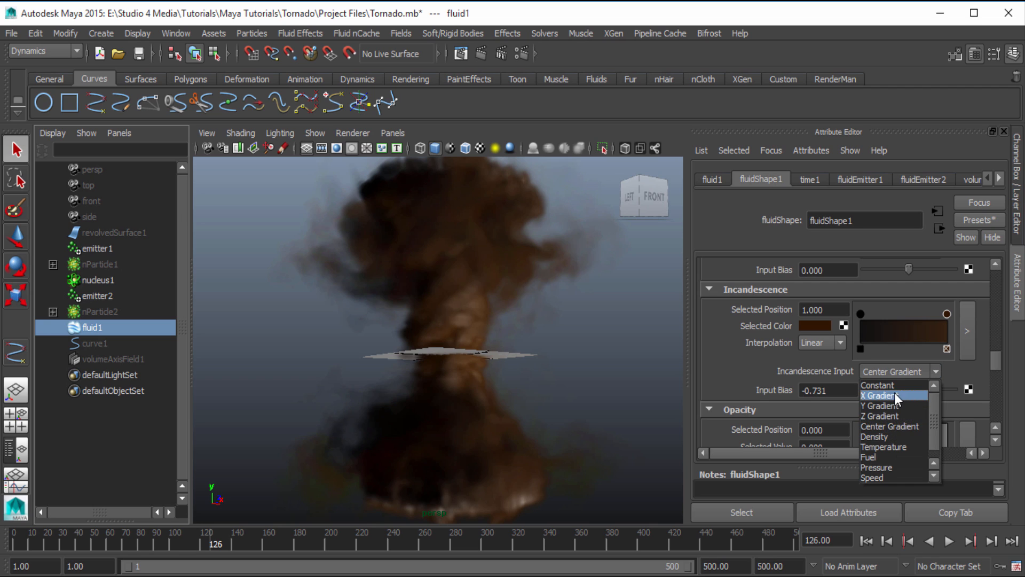
click(890, 385)
click(887, 371)
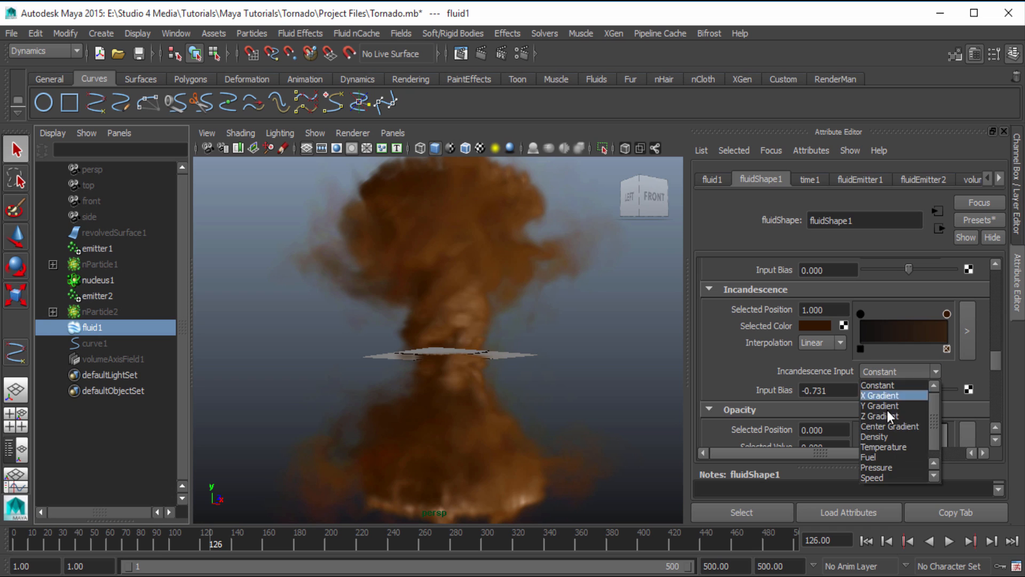
click(890, 426)
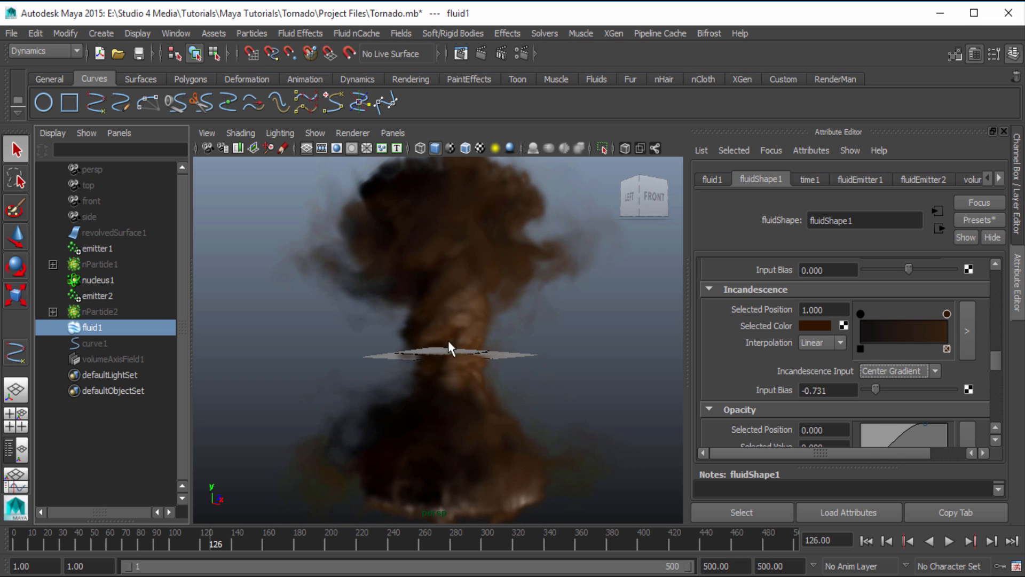
Set the Incandescence ramp's marker at position 1 to bright green, and compare the Constant input with Center Gradient
click(800, 326)
click(771, 299)
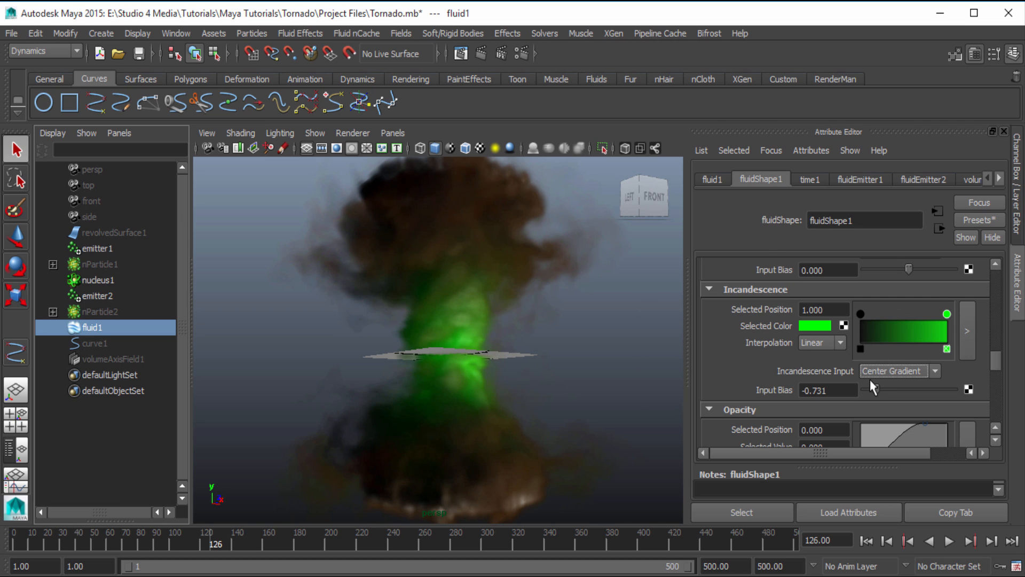
click(885, 372)
click(890, 380)
click(896, 371)
click(878, 384)
click(897, 371)
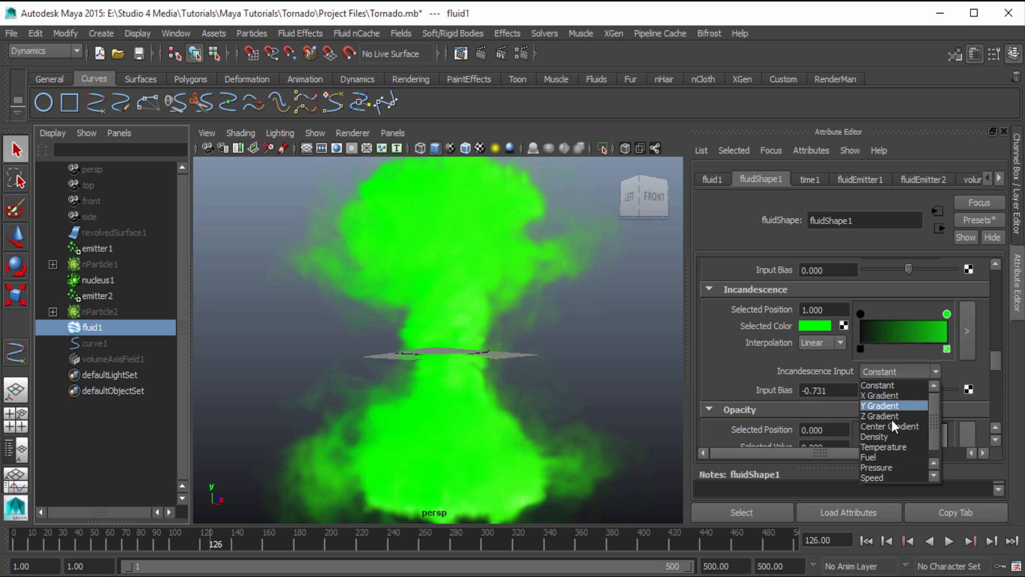
click(891, 428)
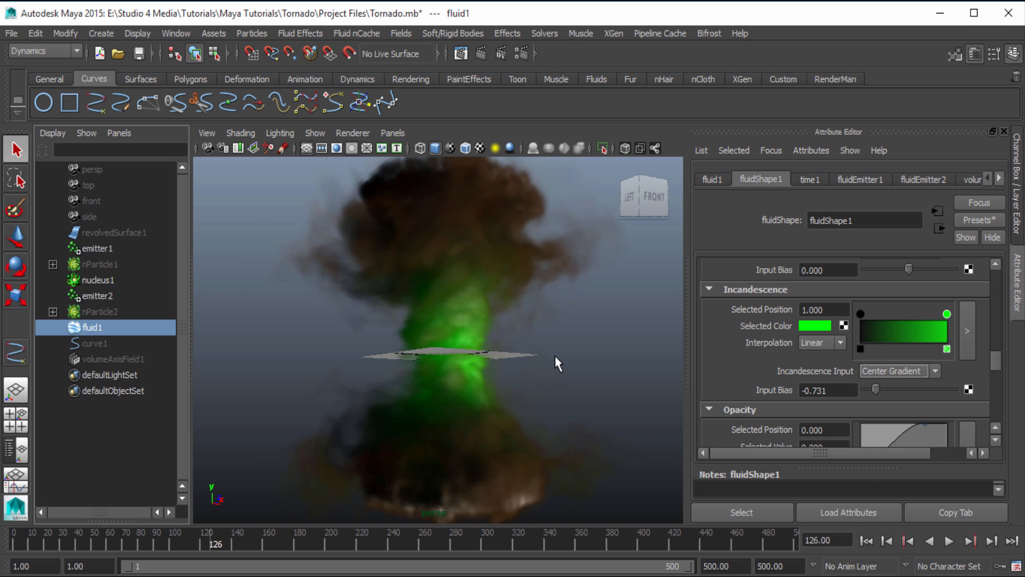
Try 0 as the Incandescence Input Bias and return it to -0.731
click(818, 391)
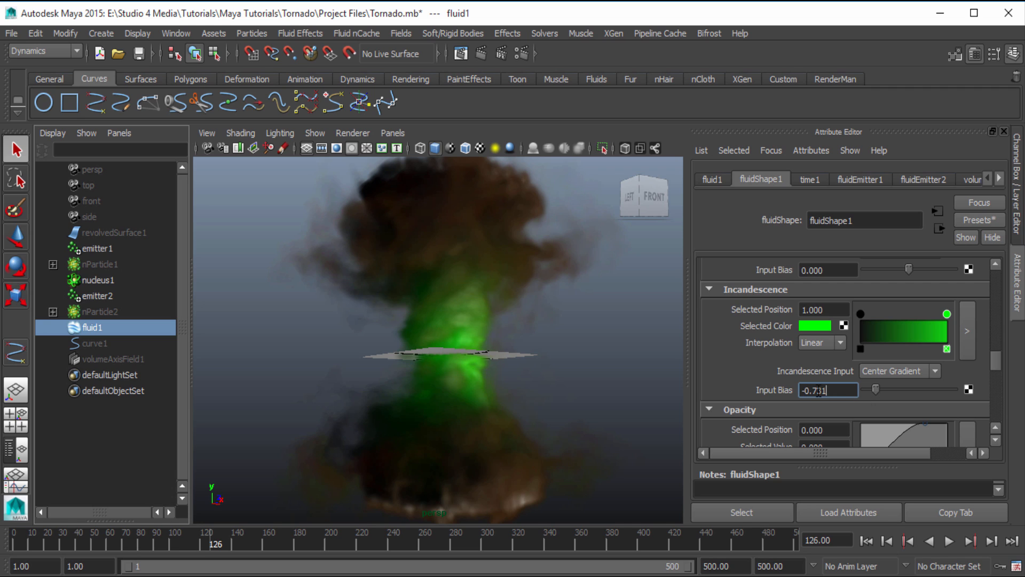
drag(819, 390, 783, 393)
text(0)
key(Return)
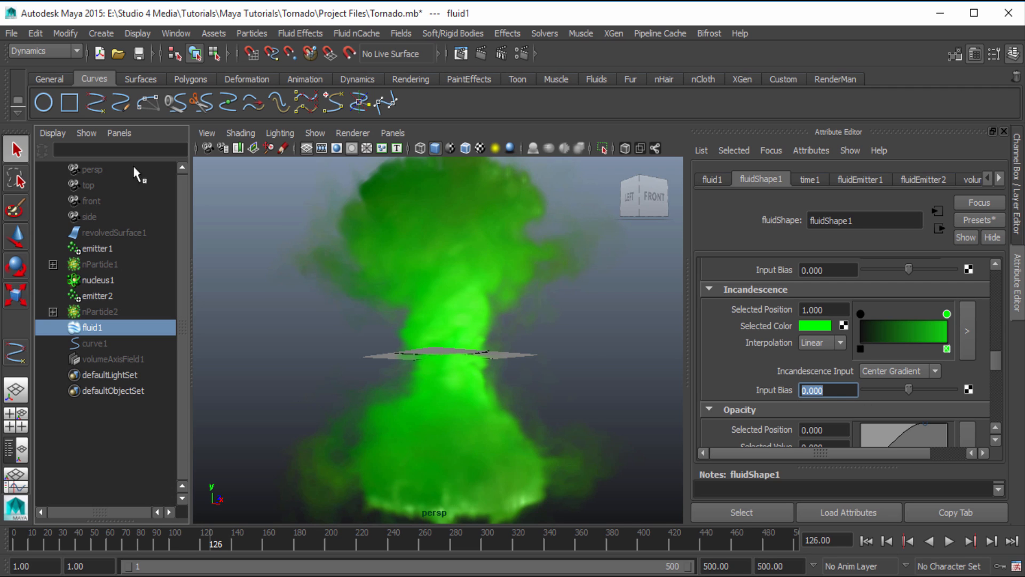
drag(909, 389, 876, 389)
Recolour the Incandescence ramp's marker at position 1 from the colour history, trying reddish brown and settling on dark brown
click(825, 327)
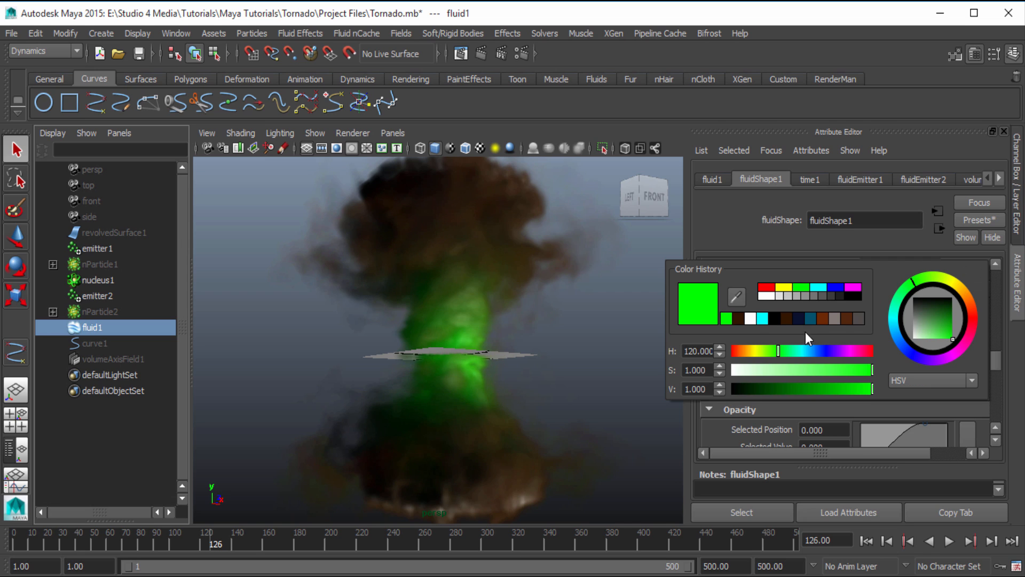
click(787, 318)
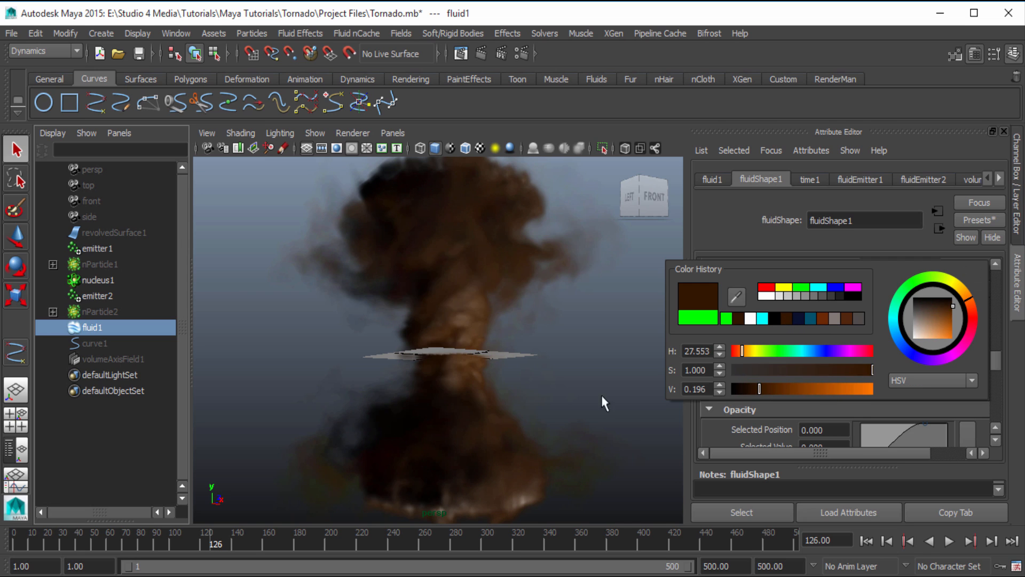
click(811, 325)
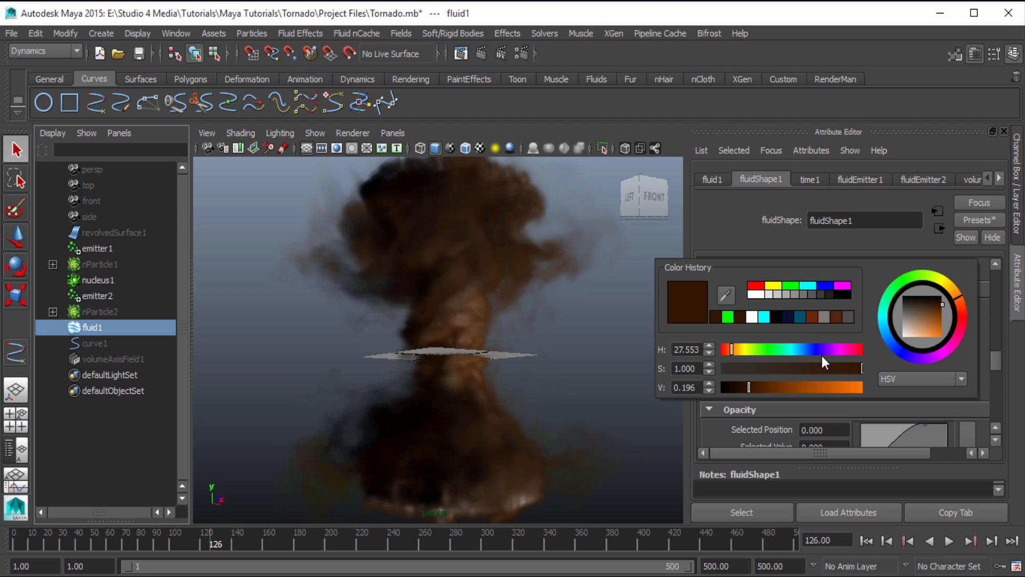
click(814, 320)
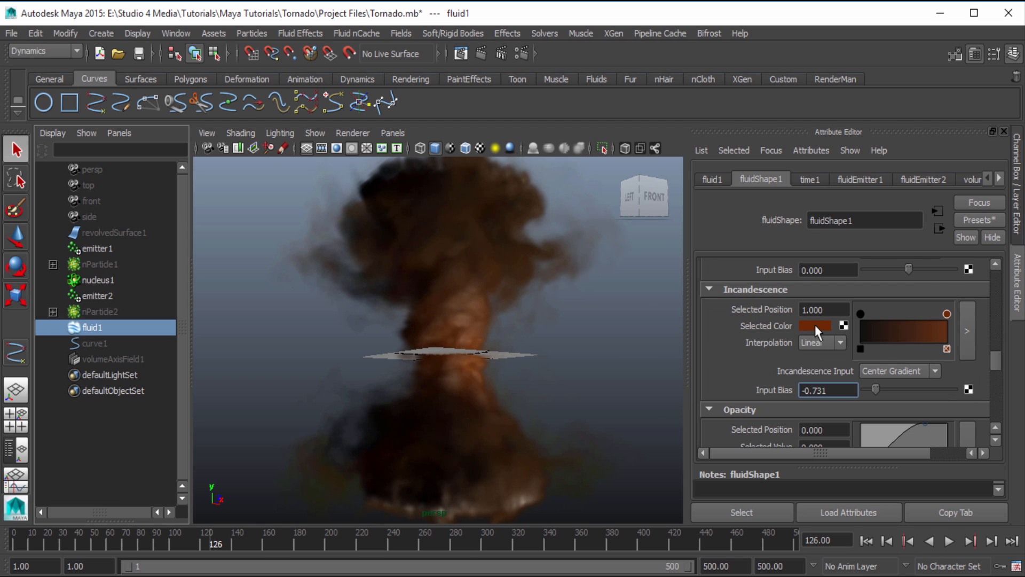
click(815, 325)
click(817, 323)
click(818, 326)
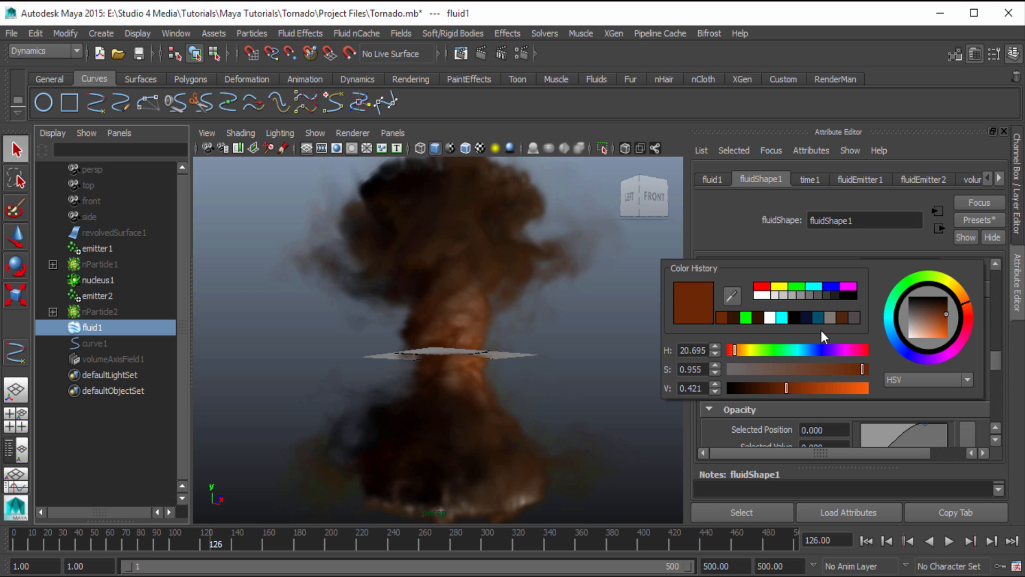
click(756, 319)
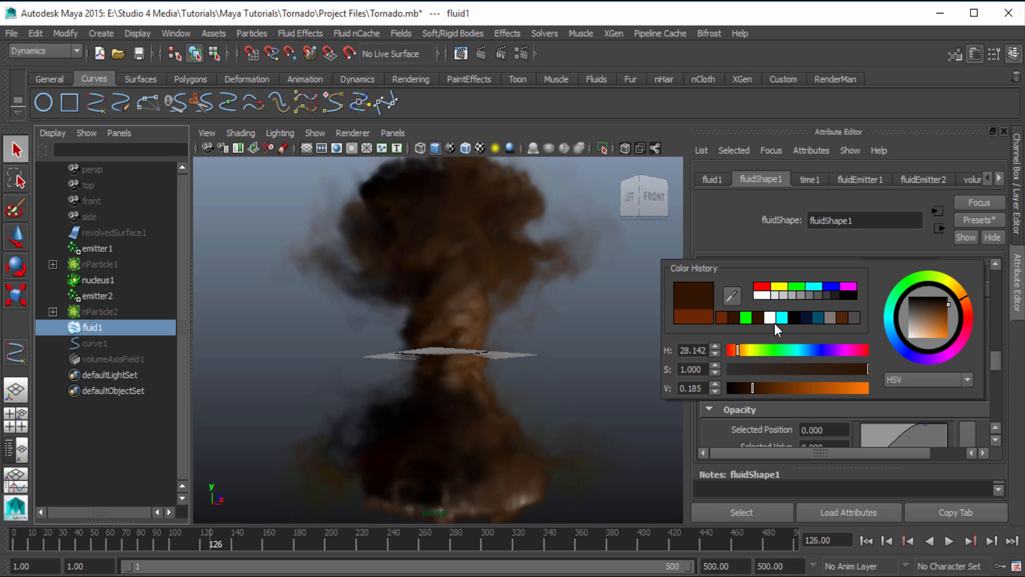
drag(757, 391, 761, 380)
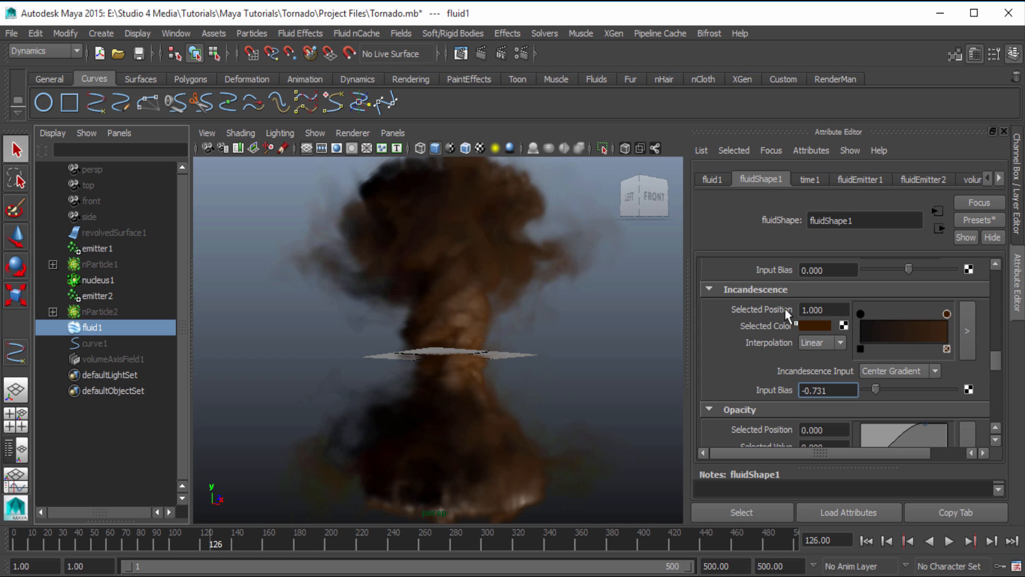
Try Linear interpolation on the Opacity ramp with its upper marker at position 1.000 and value 0.980
scroll(784, 308, down, 3)
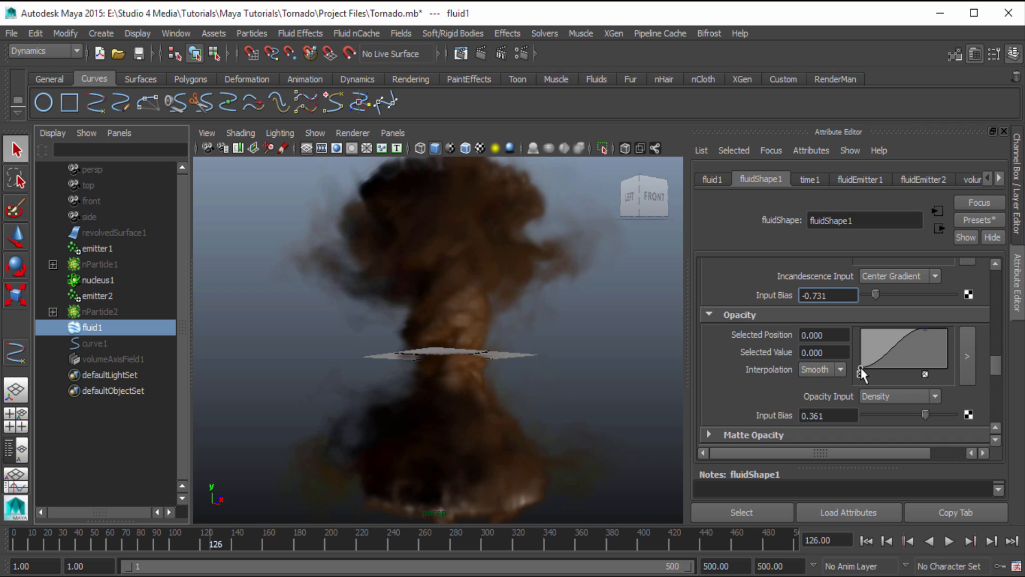
click(830, 368)
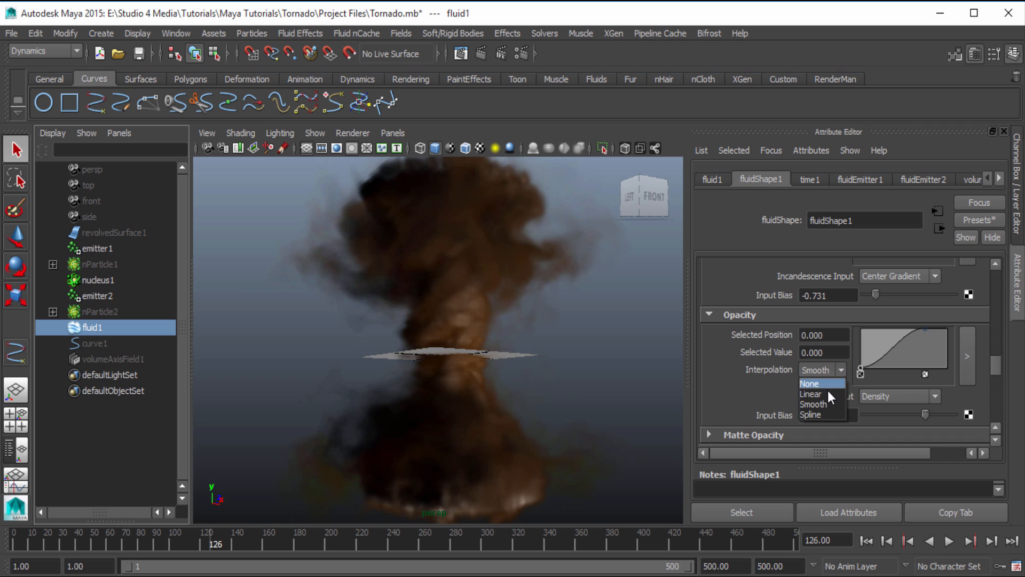
click(828, 394)
drag(927, 329, 956, 329)
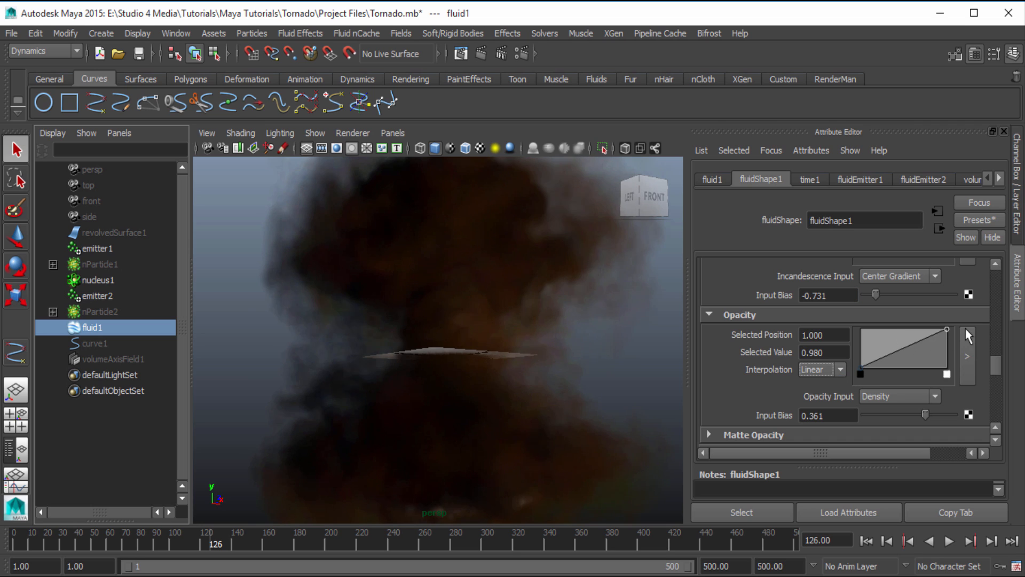
Try Opacity Input Bias values of 0, 0.244 and 0.3
double_click(817, 415)
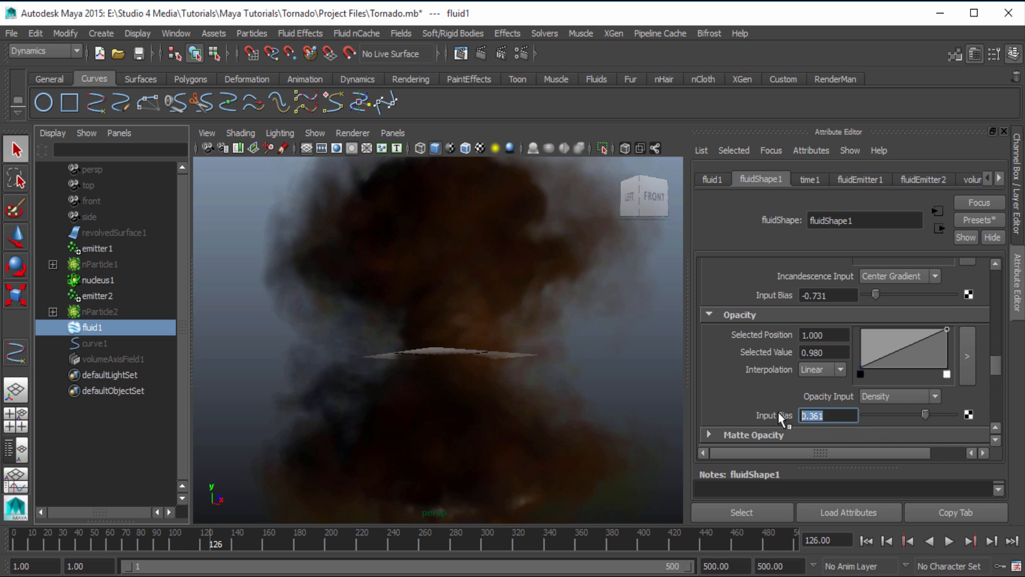
text(0)
key(Return)
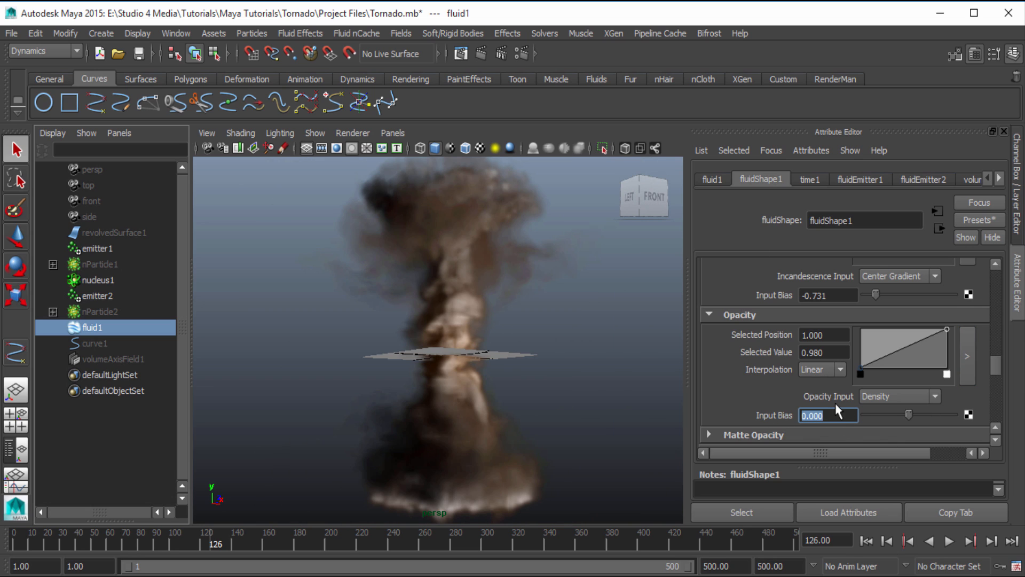
drag(908, 414, 921, 413)
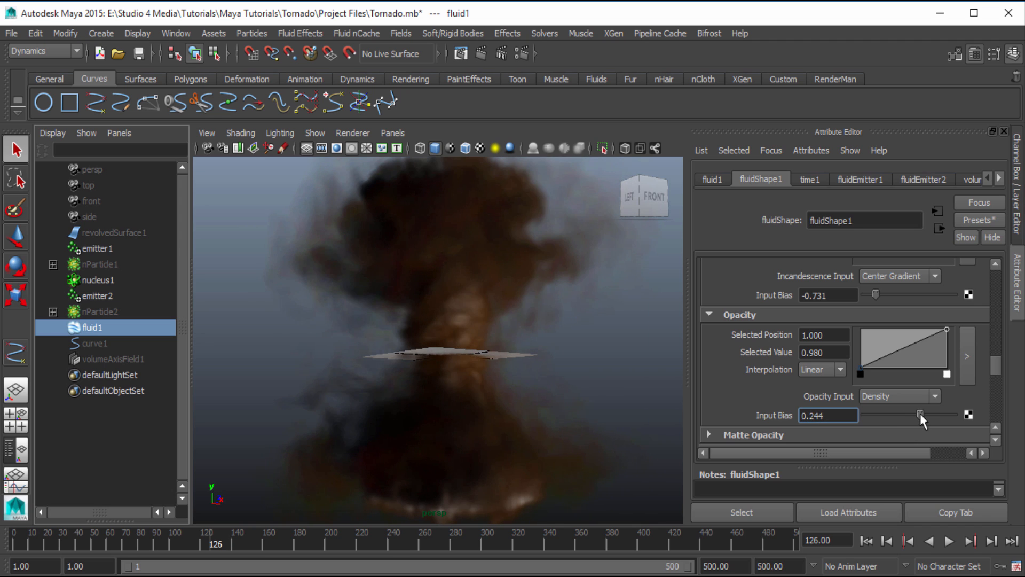
double_click(828, 415)
text(0.3)
key(Return)
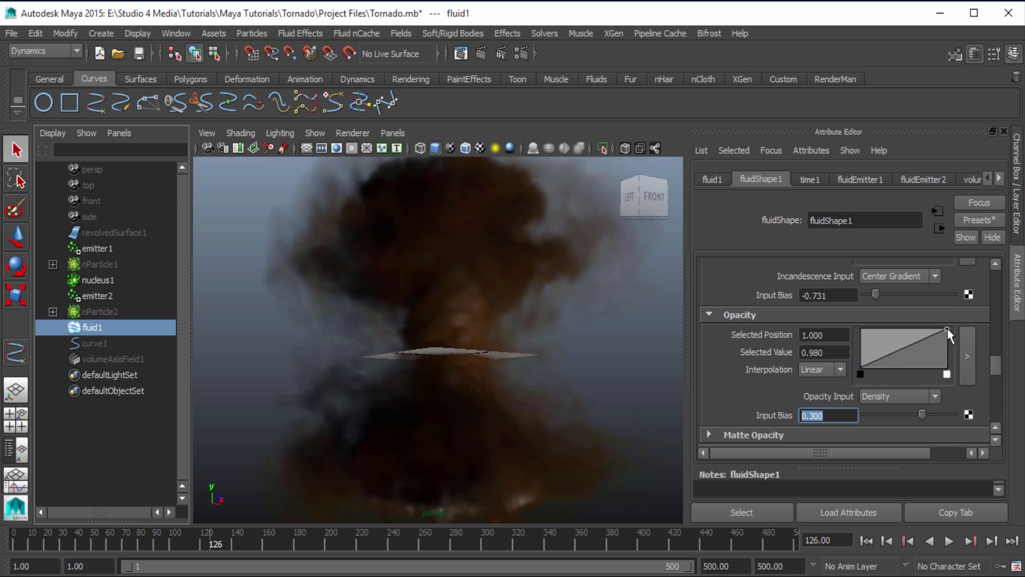
Move the Opacity ramp's upper marker to position 0.730 with value 1.000, and set the first marker's interpolation to Smooth
drag(947, 328, 923, 328)
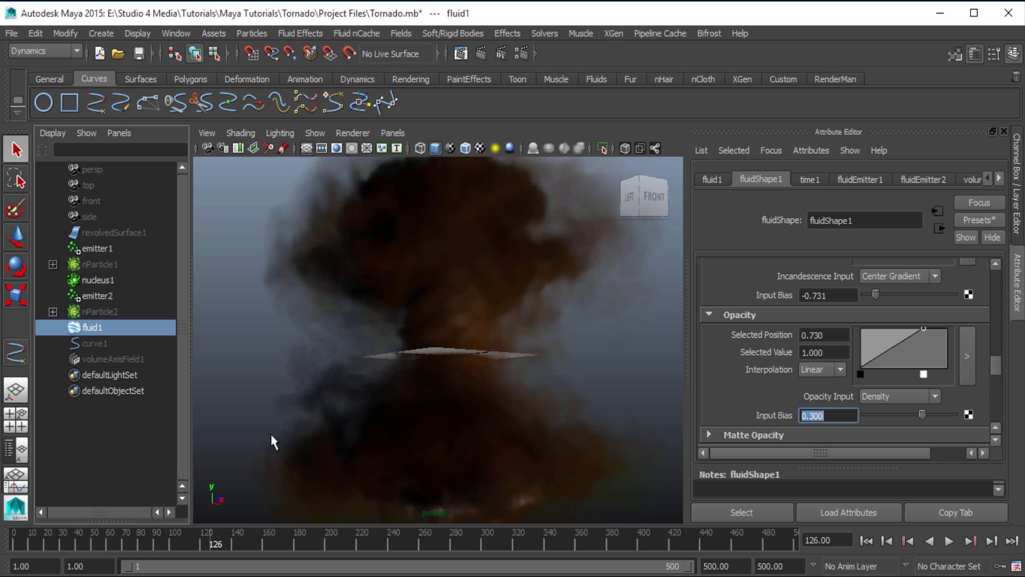
click(860, 367)
click(841, 369)
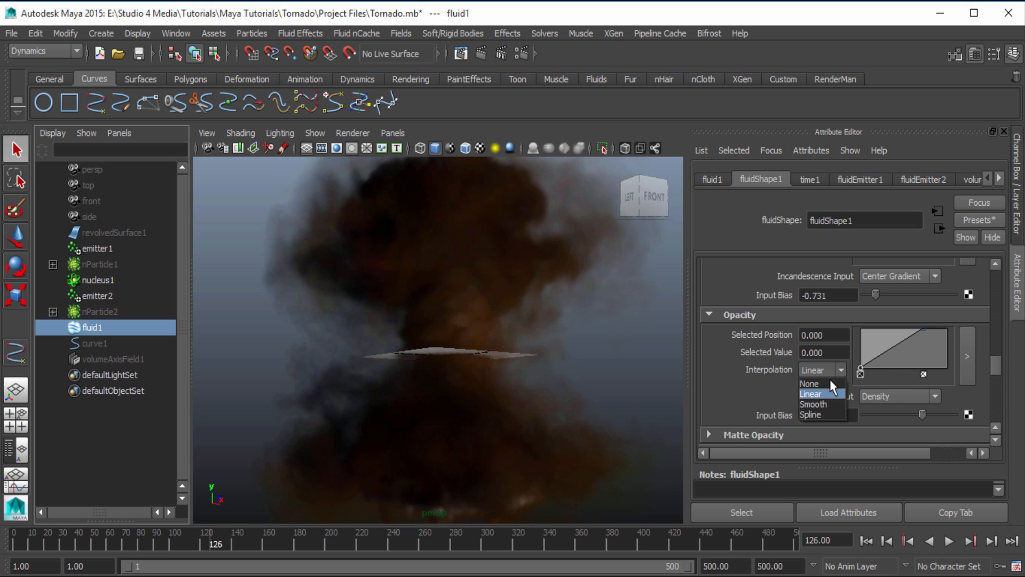
click(831, 405)
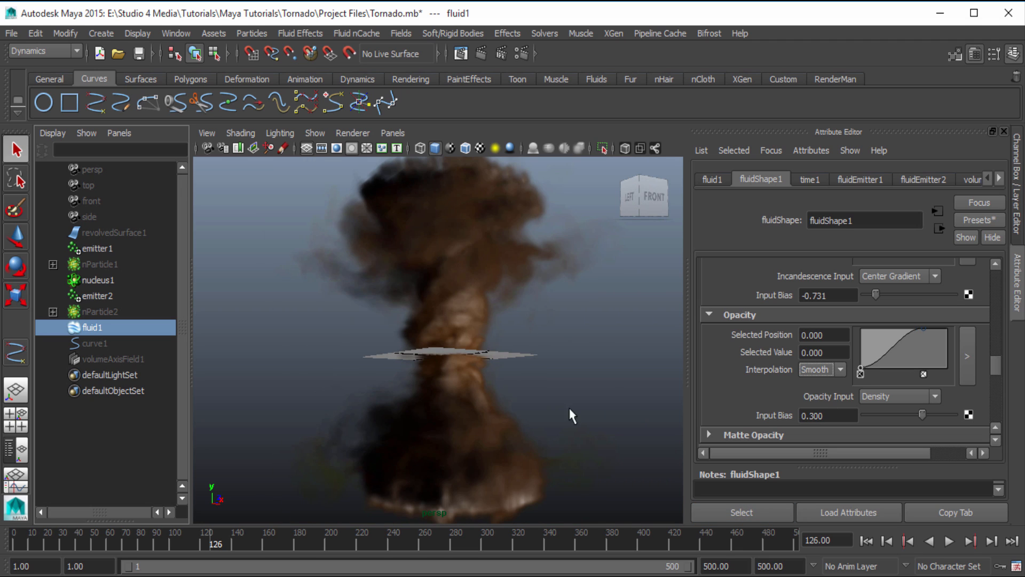
Raise the Opacity Input Bias in small increments to 0.445
drag(921, 413, 925, 415)
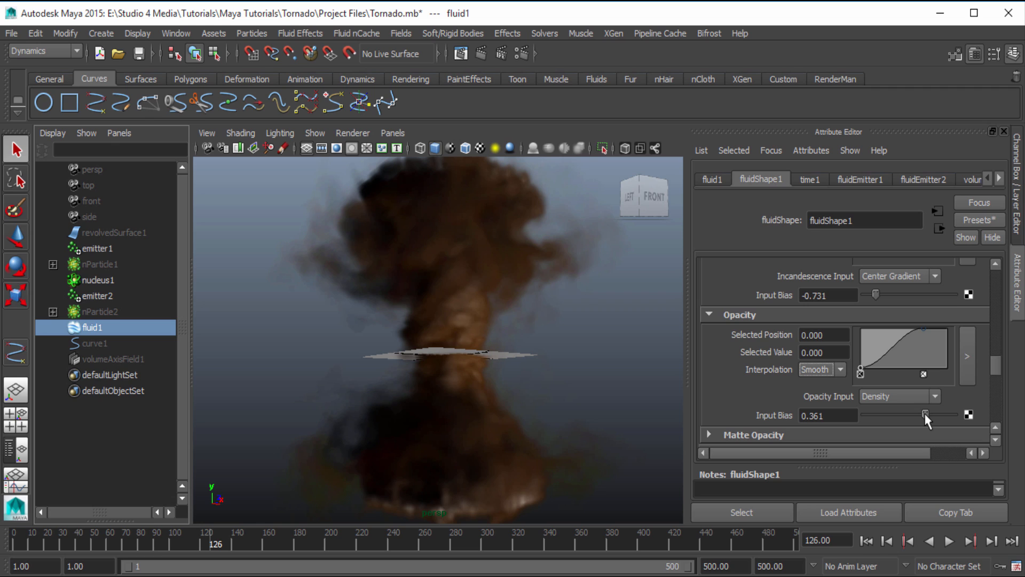
drag(925, 413, 926, 413)
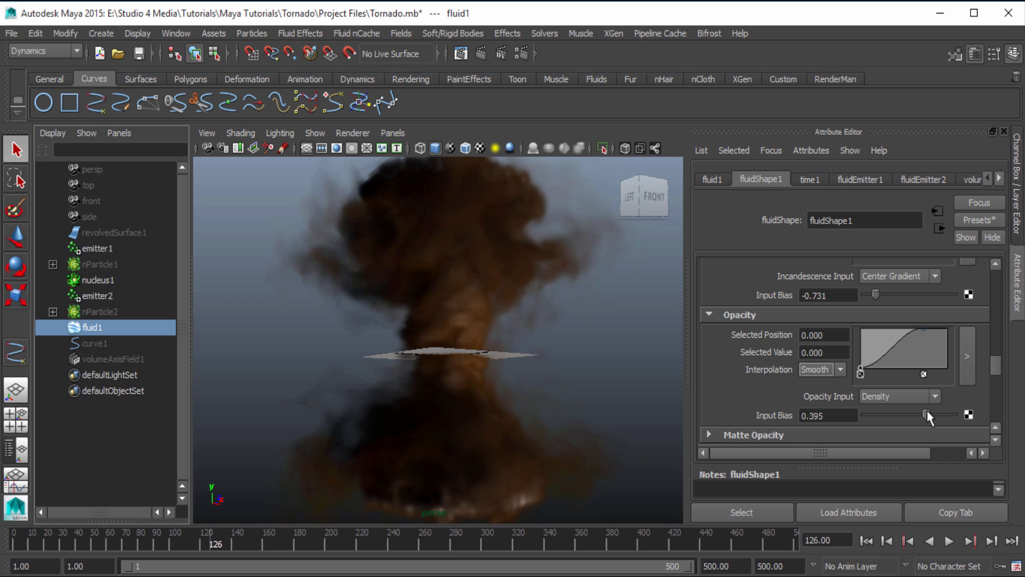
drag(926, 414, 929, 414)
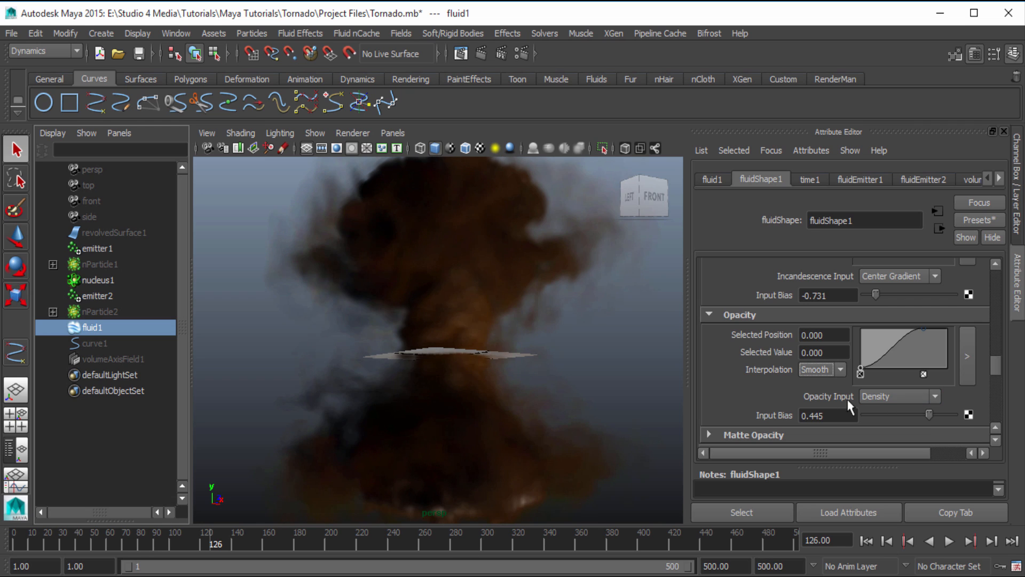
Try Constant as the fluid's Opacity Input and set it back to Density
click(878, 398)
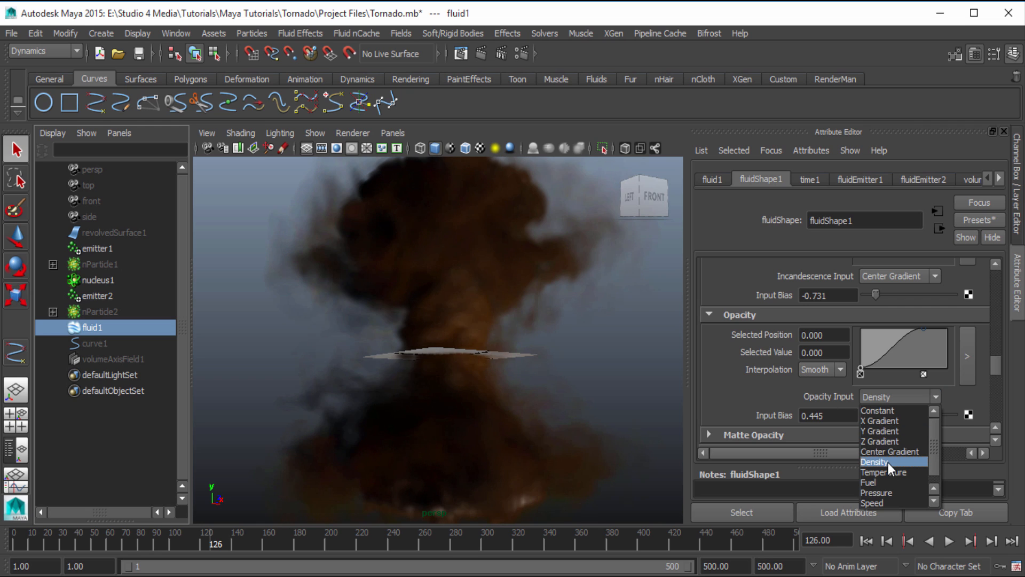
click(906, 412)
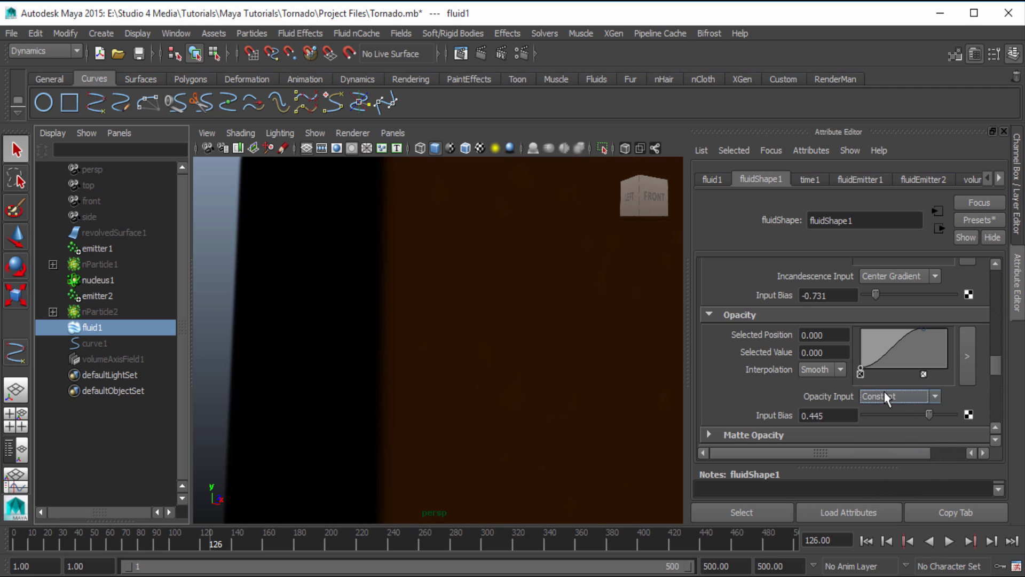
click(908, 397)
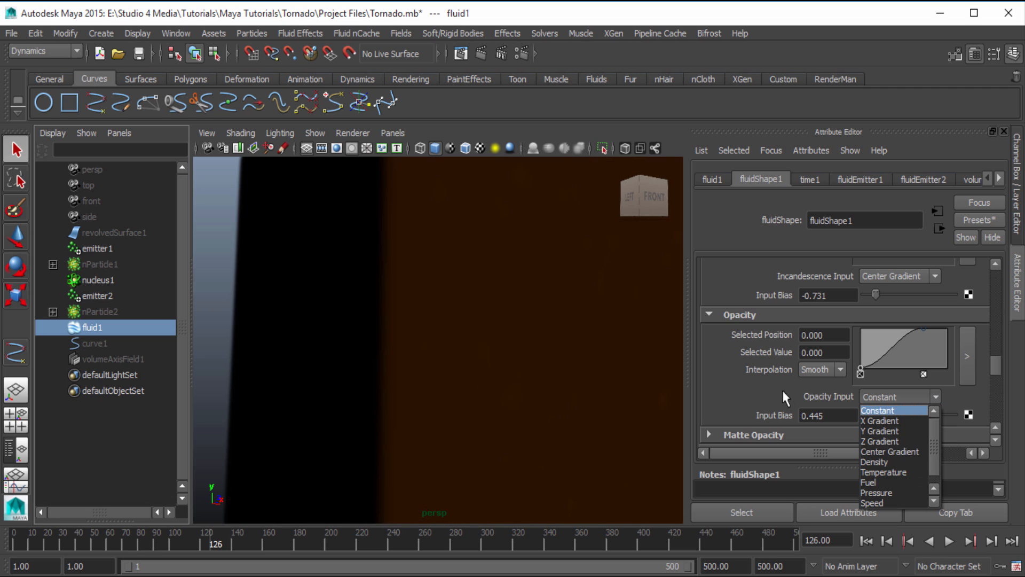
click(886, 462)
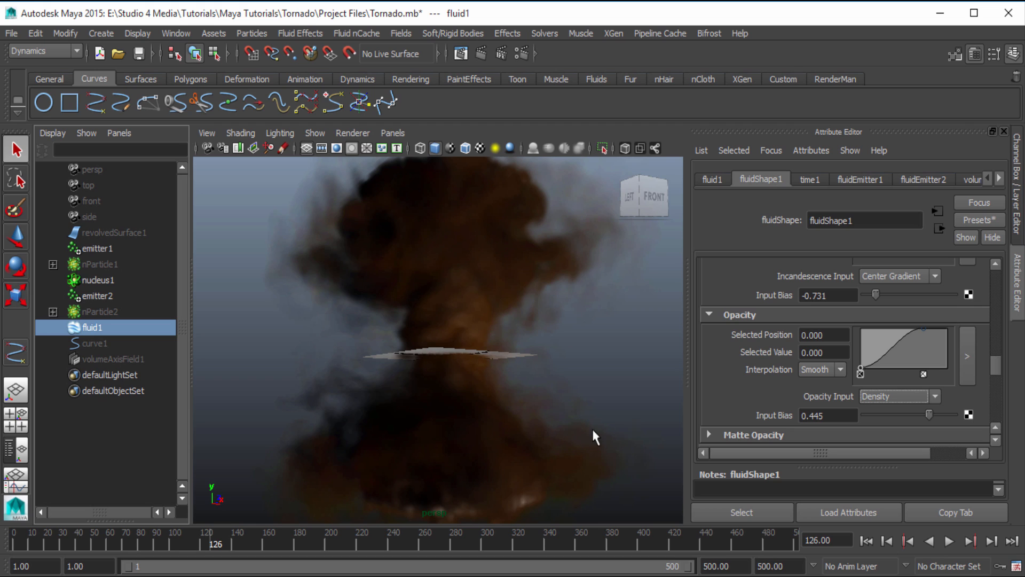
Examine the fluid's Shading Quality settings and its Textures settings, including the texture gains, threshold and amplitude
scroll(790, 371, down, 3)
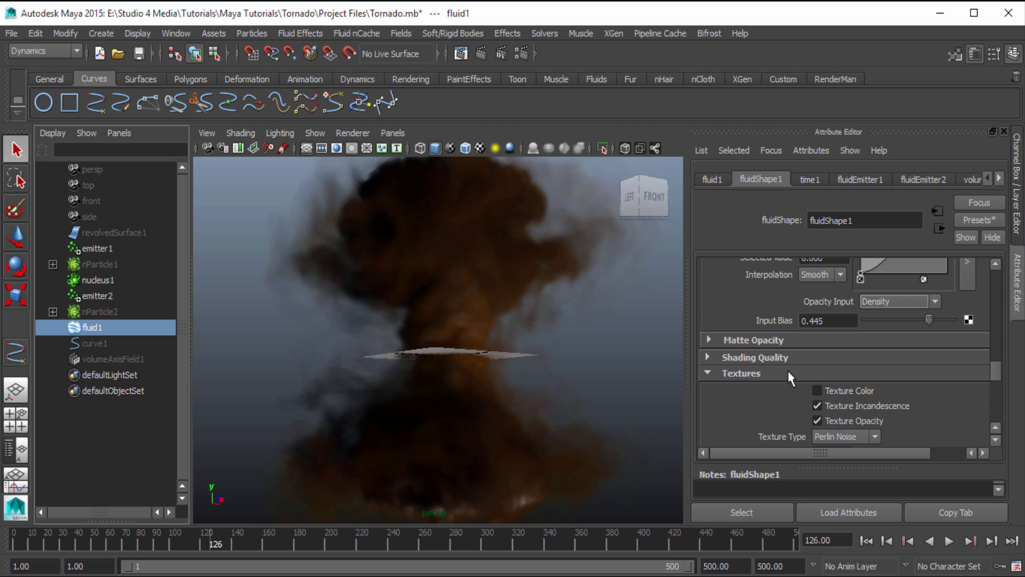
click(755, 357)
scroll(755, 361, down, 2)
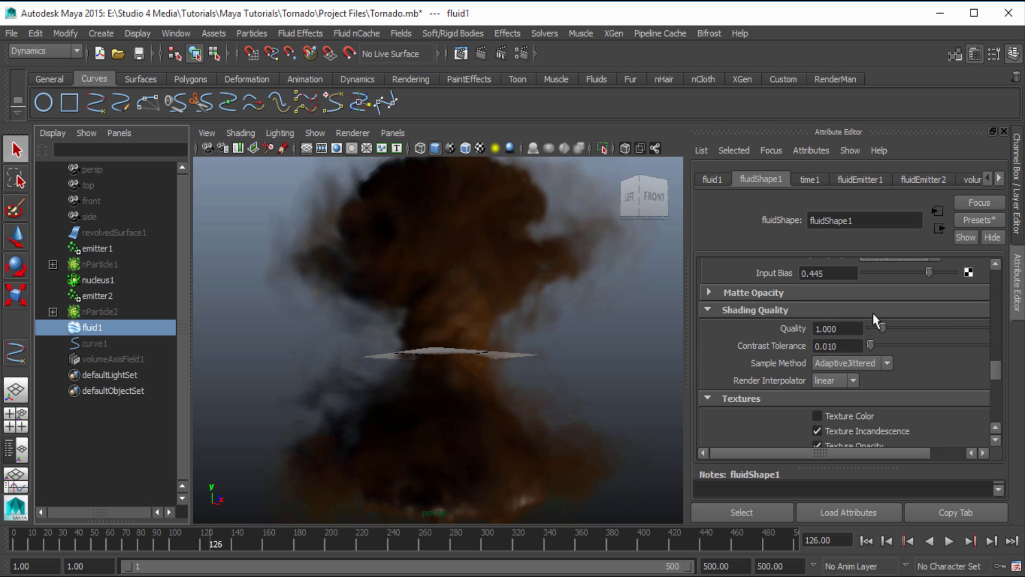
scroll(801, 403, down, 2)
scroll(779, 393, up, 2)
click(751, 309)
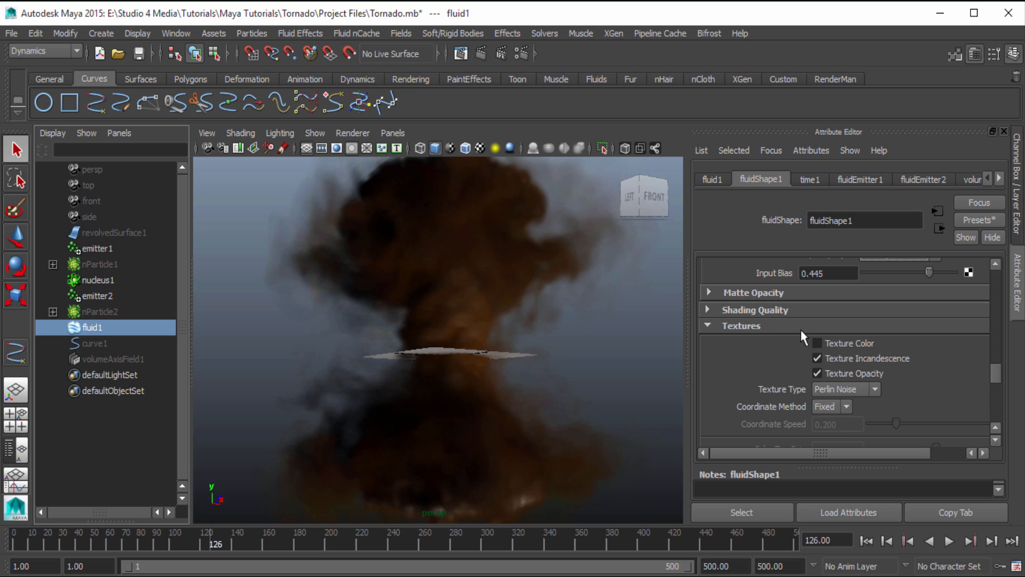
scroll(799, 331, down, 2)
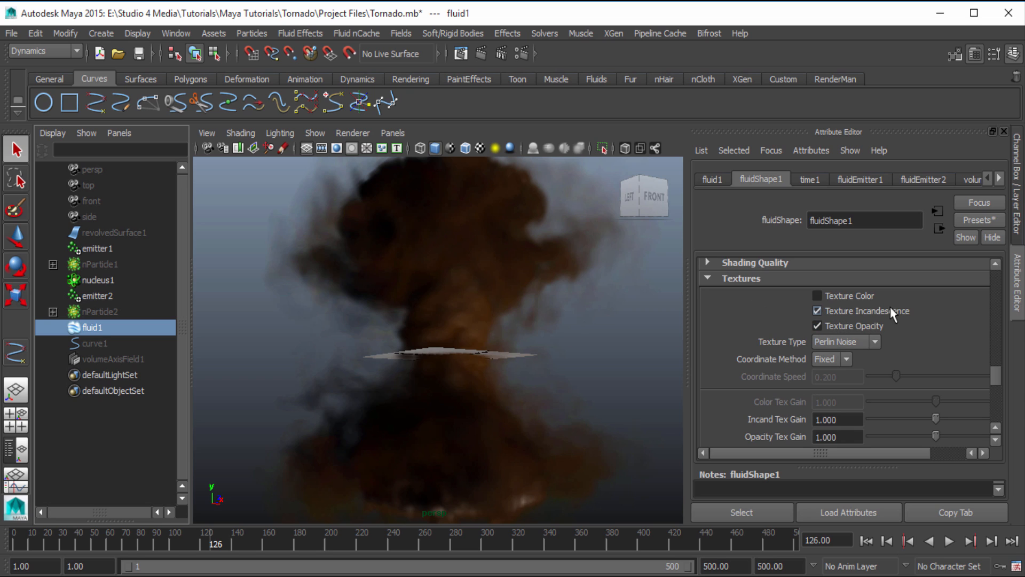
scroll(863, 332, down, 4)
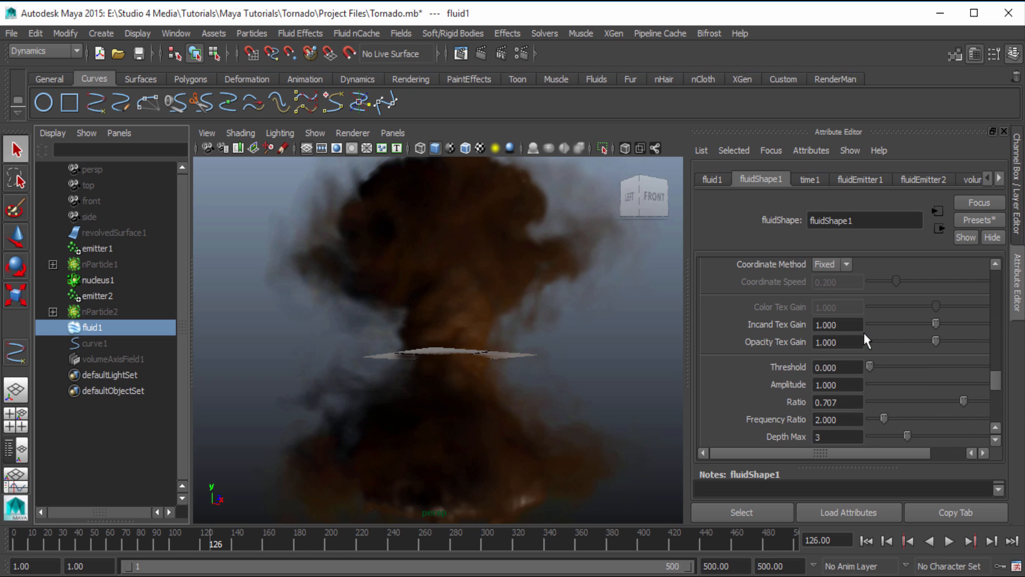
Compare the fluid with Texture Incandescence and Texture Opacity off and on, leaving Texture Incandescence on and Texture Opacity off
scroll(859, 341, up, 4)
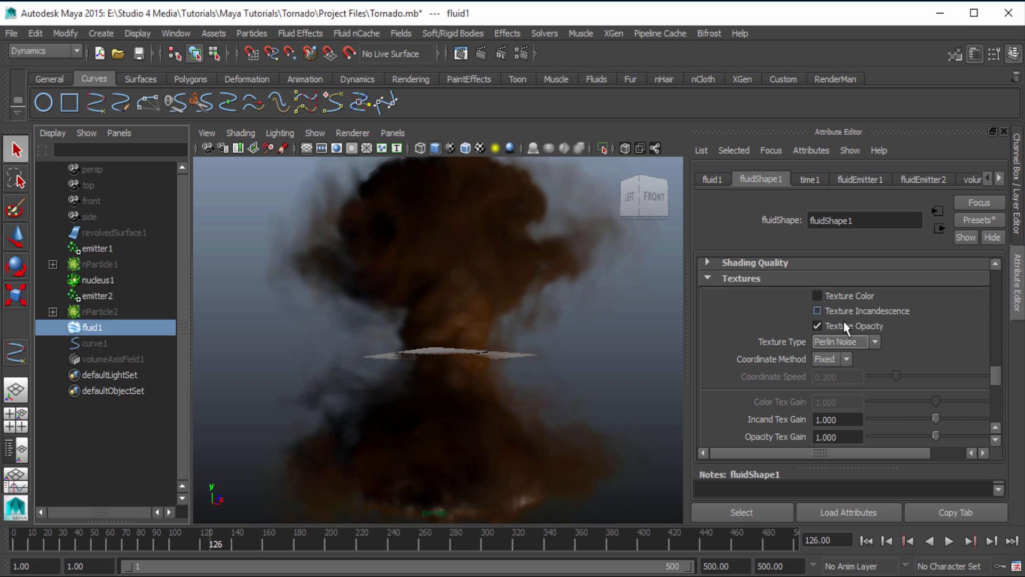
click(846, 326)
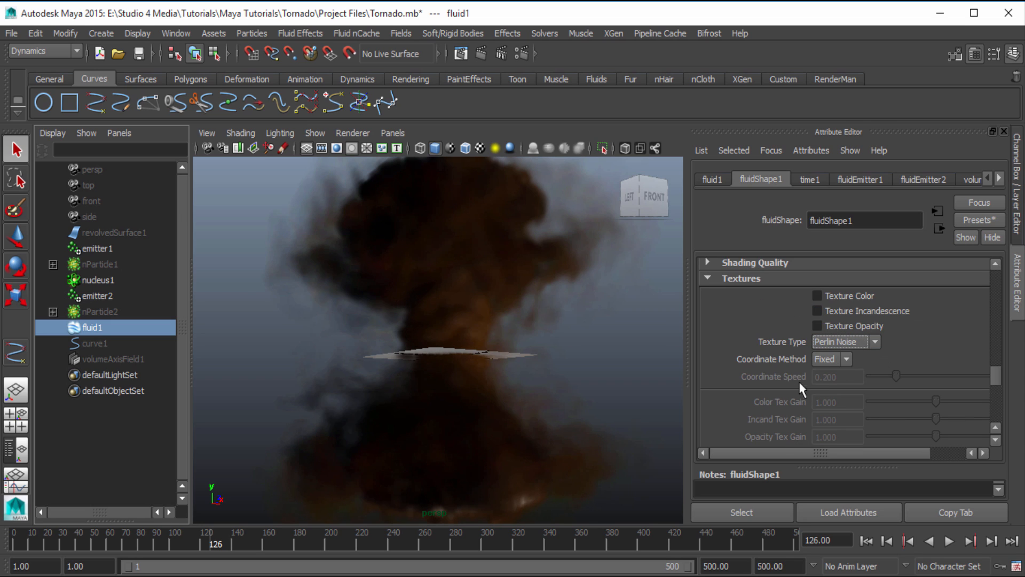
click(855, 311)
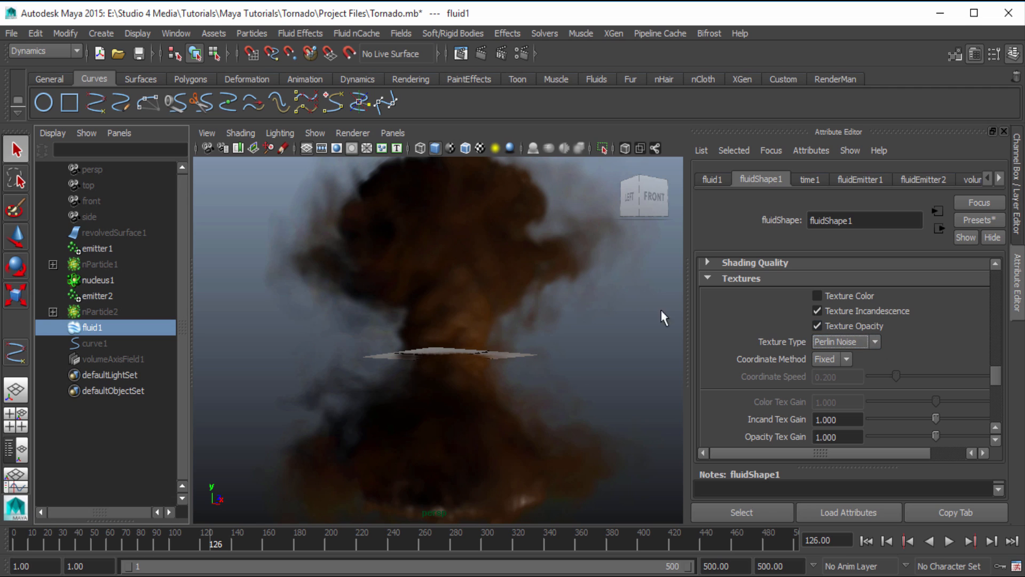
click(816, 325)
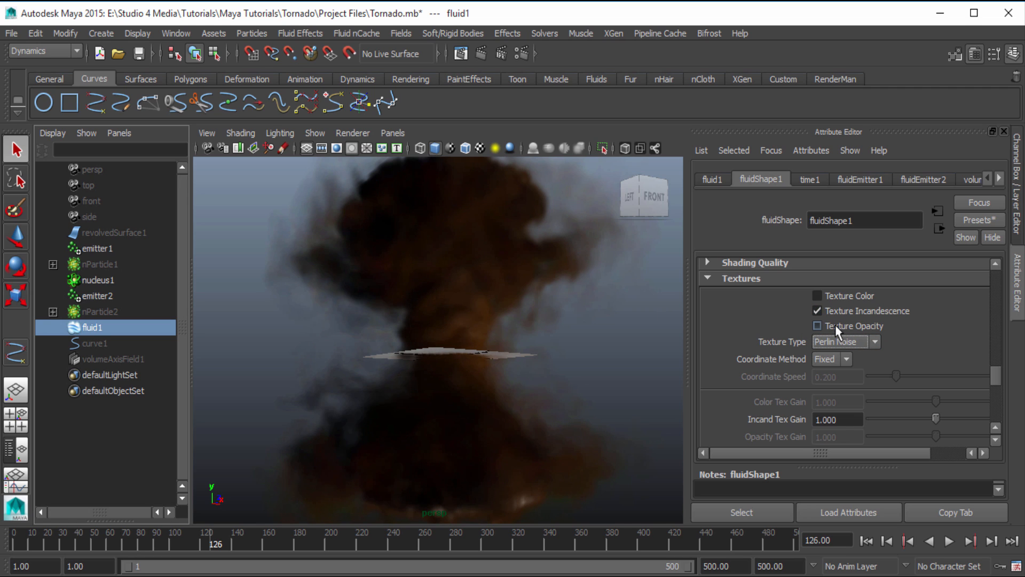
Turn on Texture Opacity for the fluid in addition to Texture Incandescence
click(835, 325)
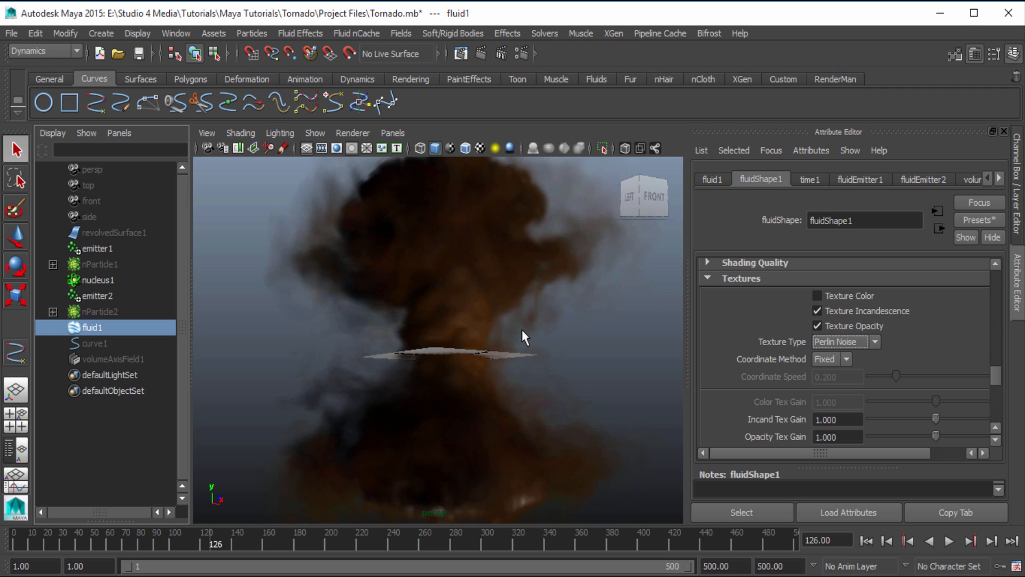
scroll(870, 329, down, 5)
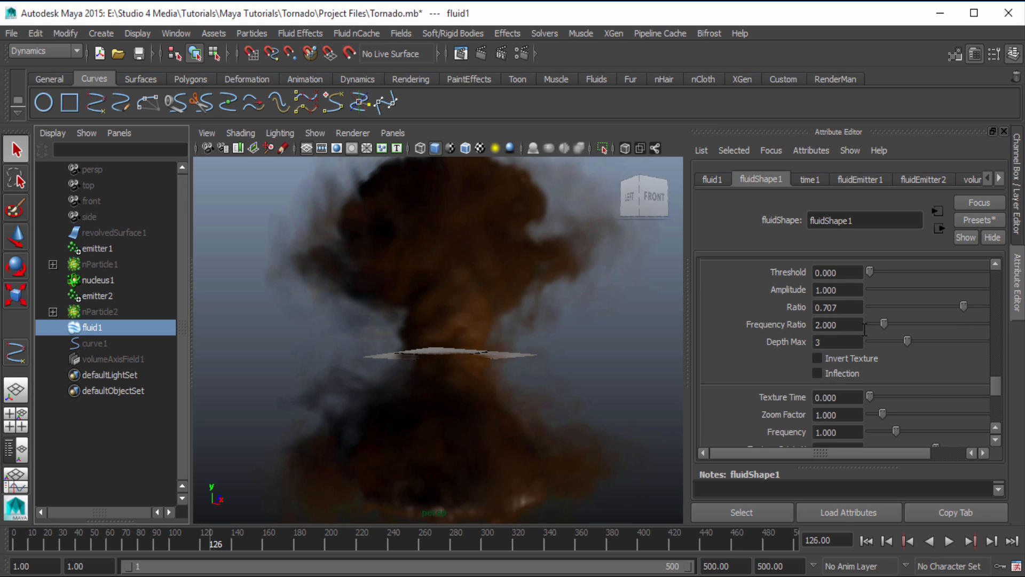
scroll(865, 329, down, 10)
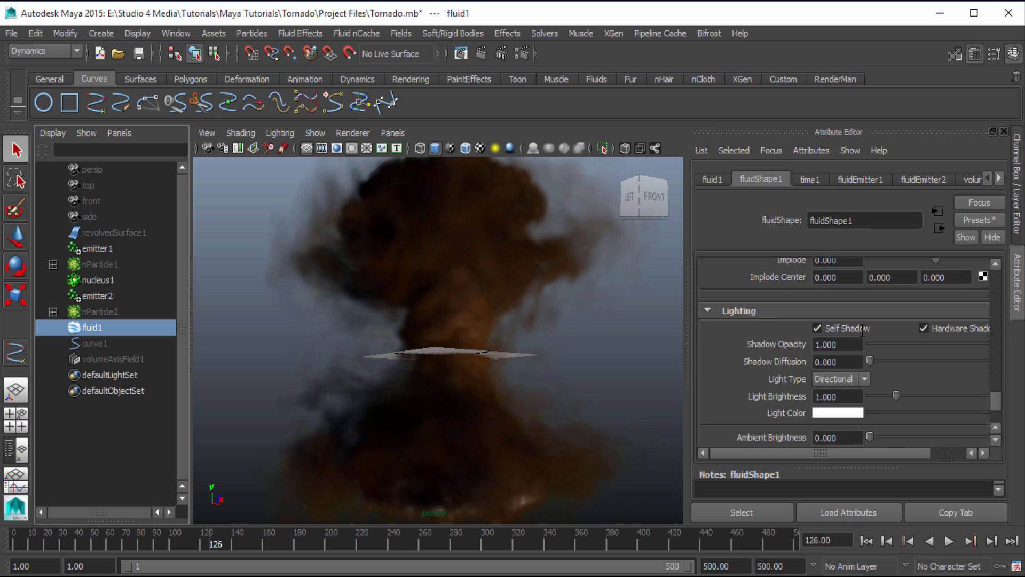
Compare the fluid with Self Shadow off and on in its Lighting settings, leaving it on
scroll(862, 330, down, 1)
scroll(862, 330, up, 1)
click(817, 328)
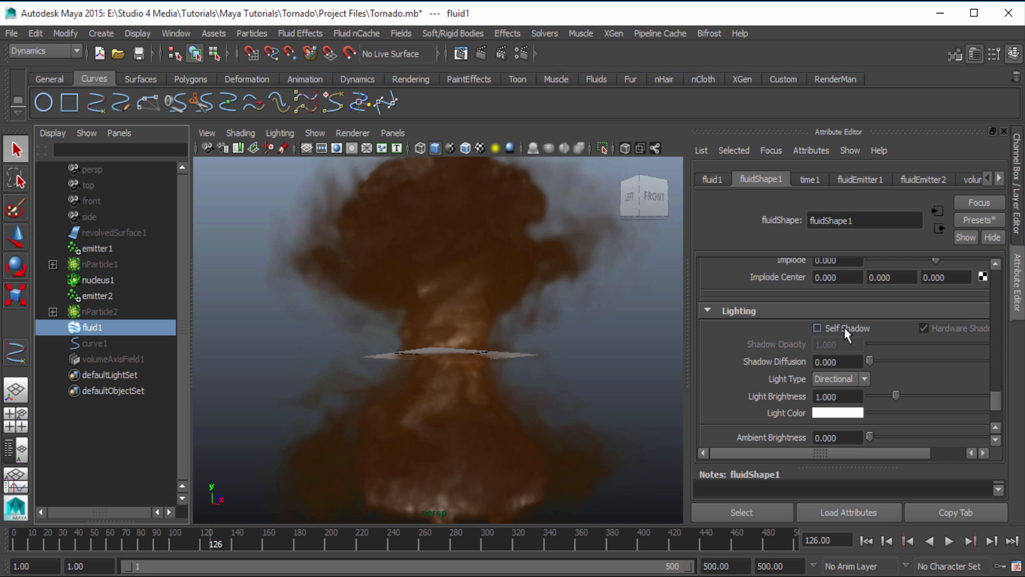
click(844, 328)
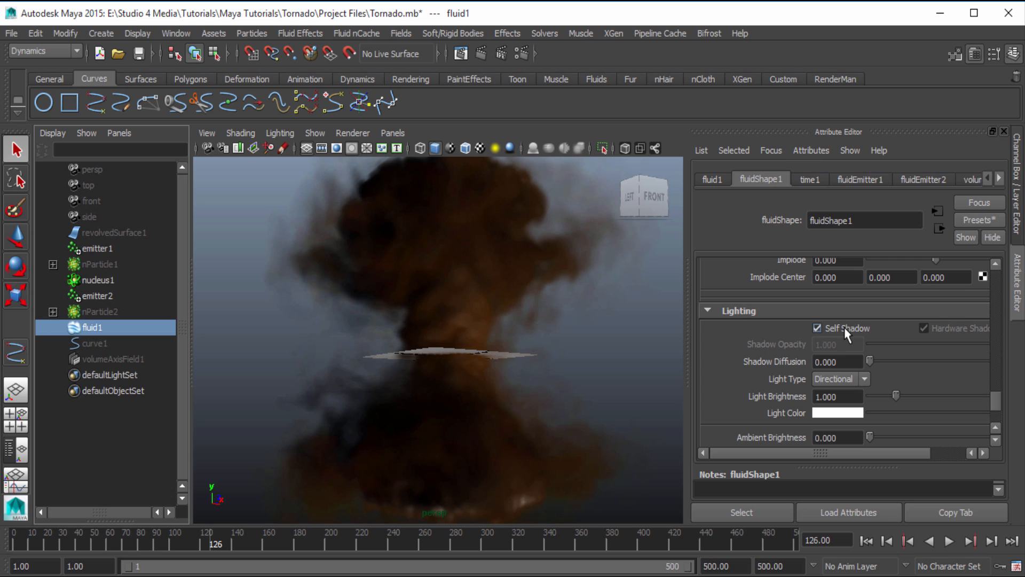
scroll(790, 390, down, 4)
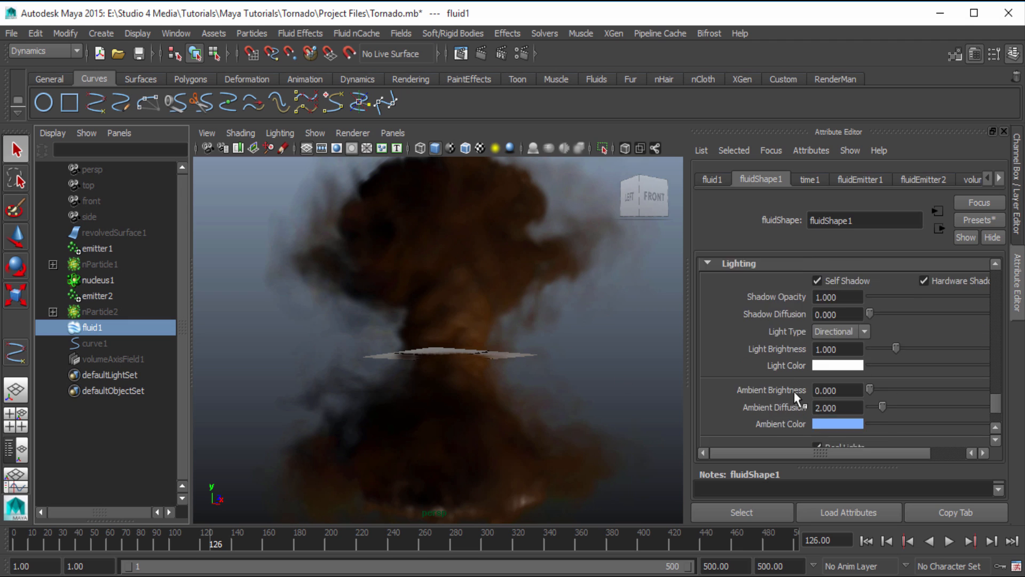
scroll(790, 391, up, 2)
scroll(766, 373, down, 3)
scroll(763, 376, up, 4)
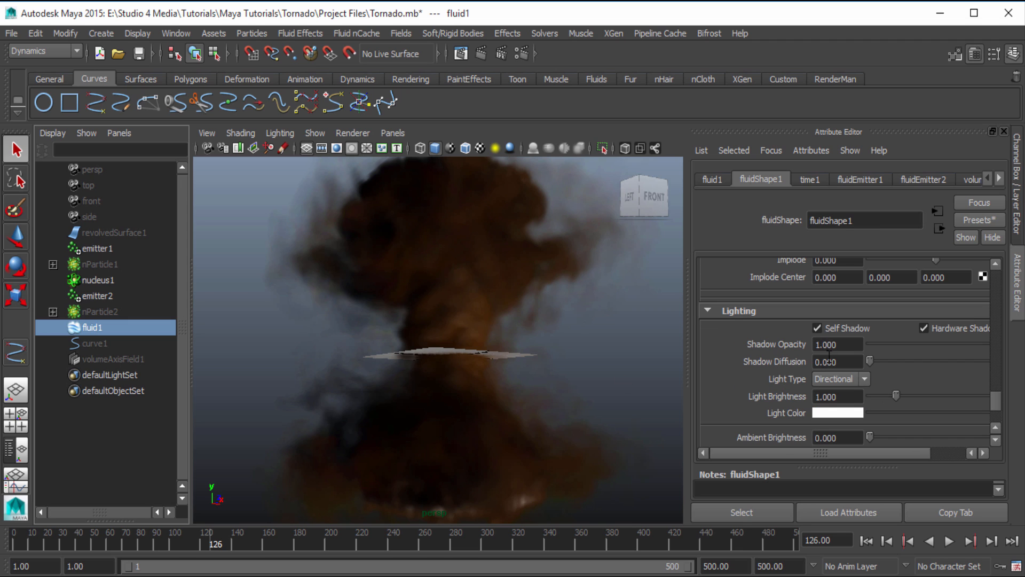
click(834, 332)
click(834, 333)
Collapse the fluid's Shading section with its color, incandescence and opacity ramps
scroll(804, 381, up, 6)
scroll(803, 386, up, 3)
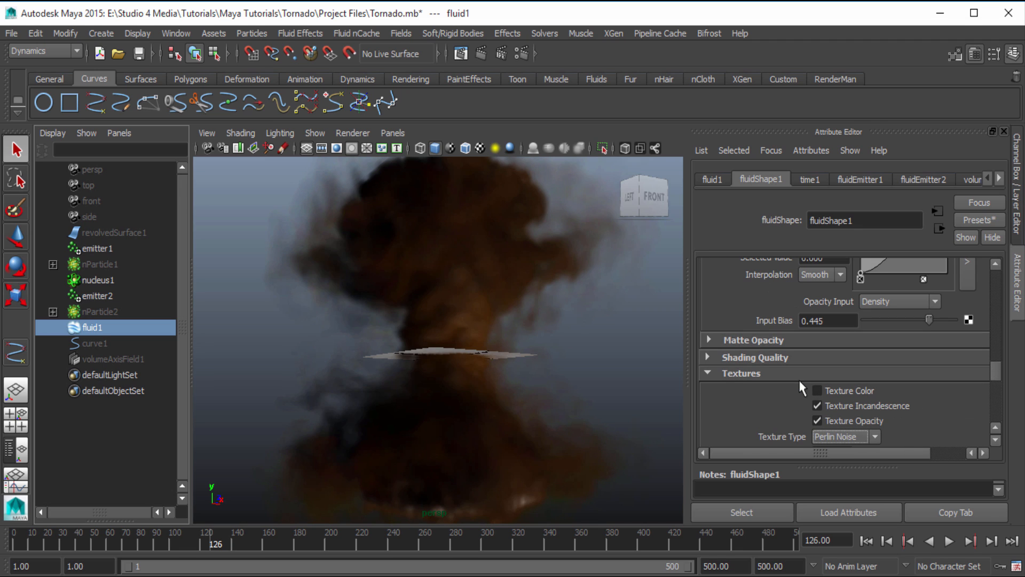
scroll(771, 376, up, 10)
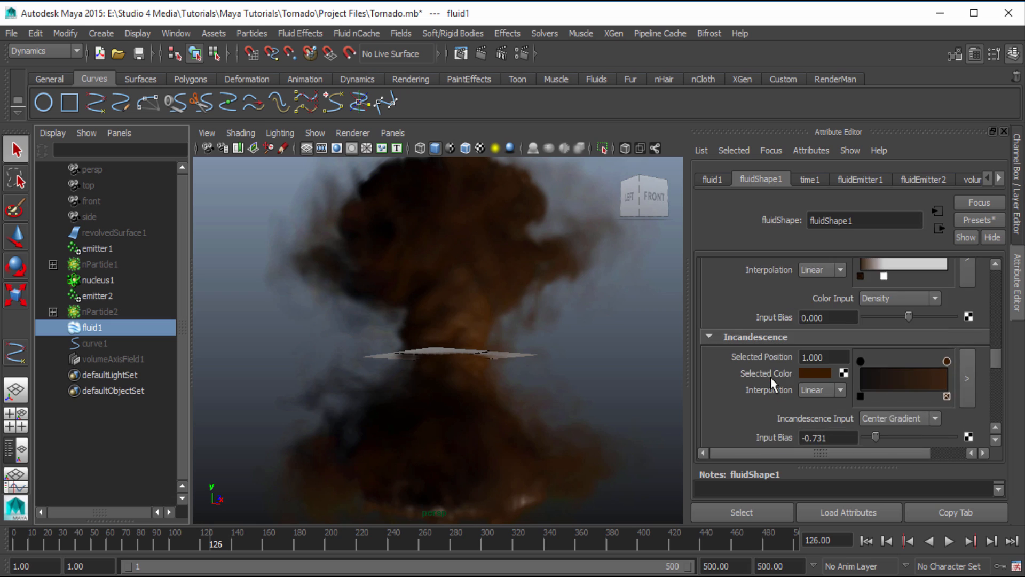
click(748, 366)
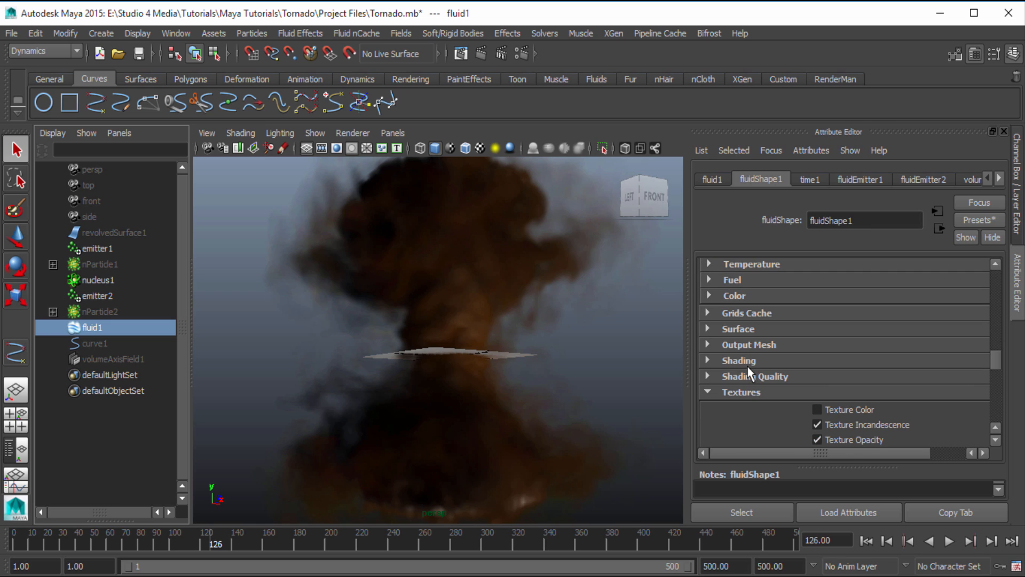
Review the fluid's Container Properties, Display, Dynamic Simulation, Auto Resize, Density and Lighting settings
scroll(750, 401, up, 5)
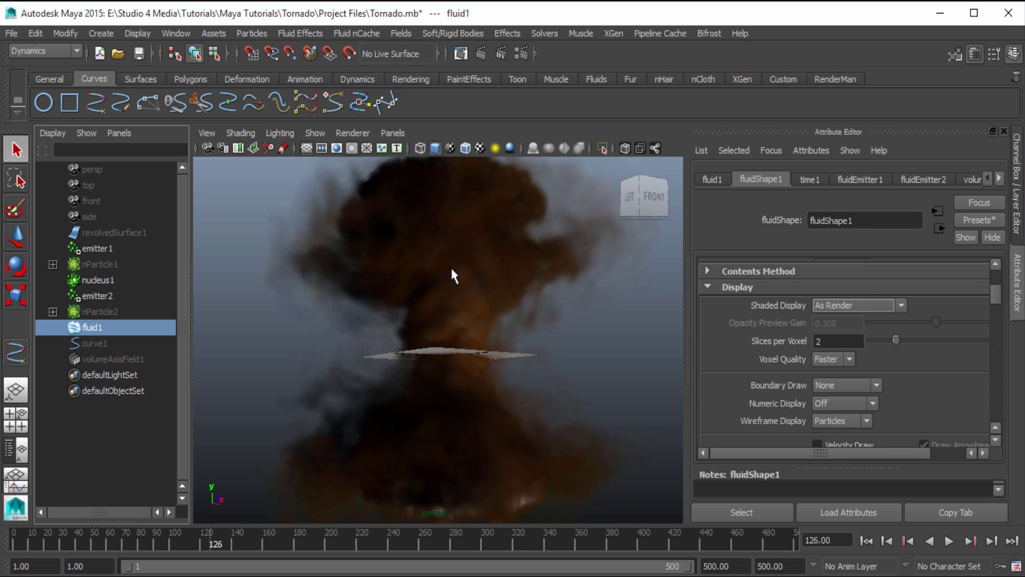
scroll(801, 409, up, 2)
scroll(785, 411, down, 4)
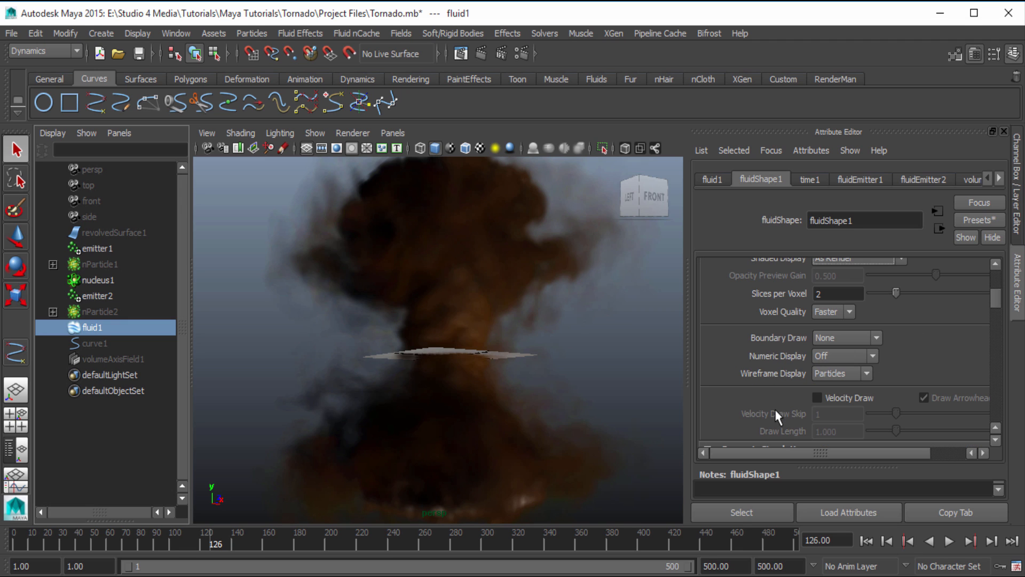
scroll(777, 416, up, 8)
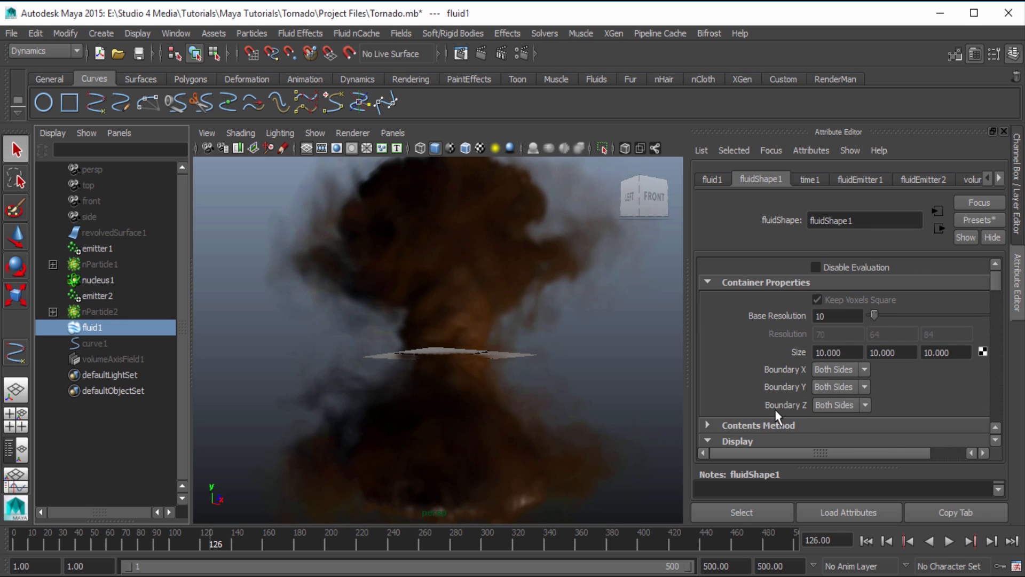
scroll(776, 410, down, 10)
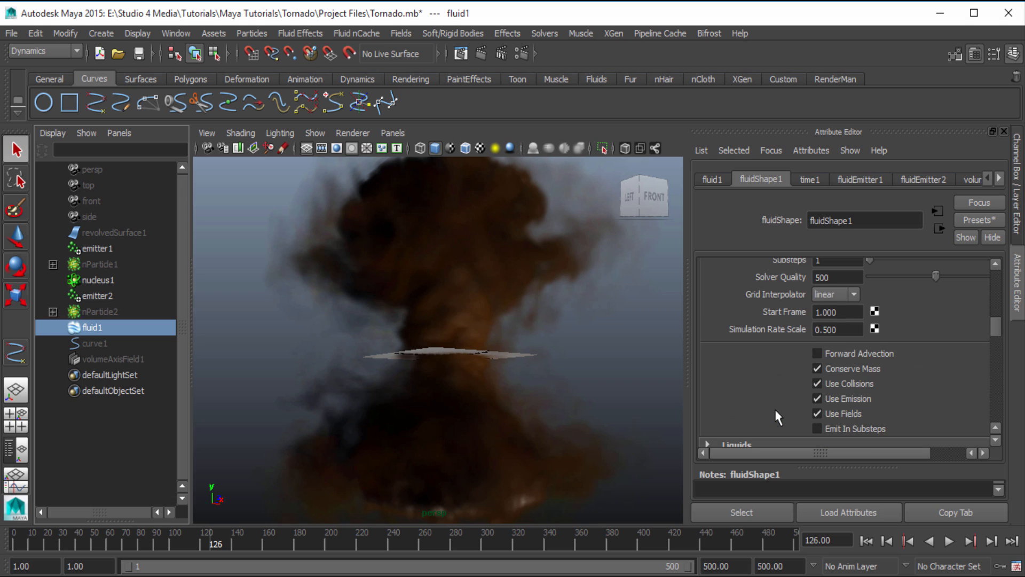
scroll(774, 408, down, 5)
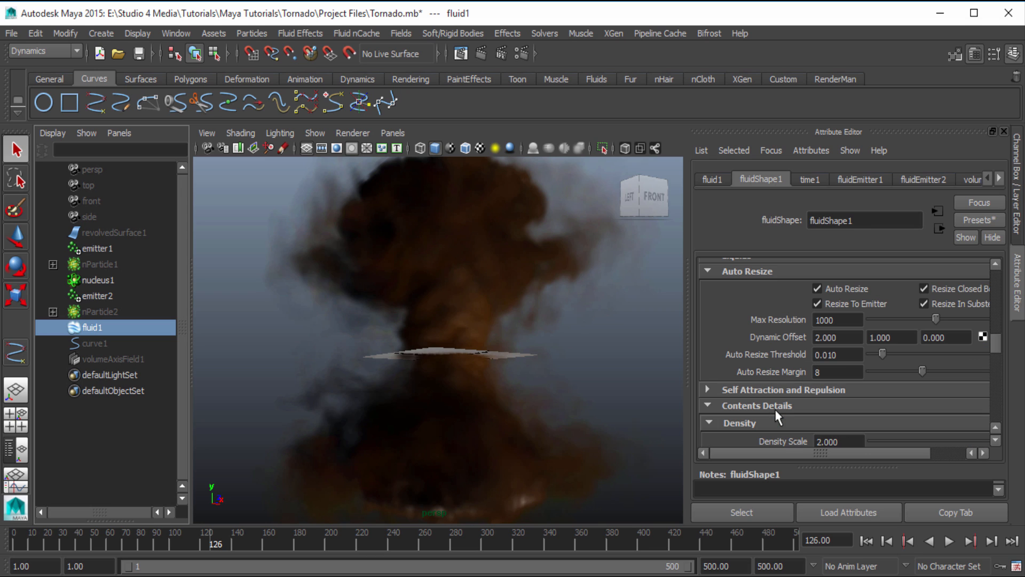
scroll(776, 415, down, 4)
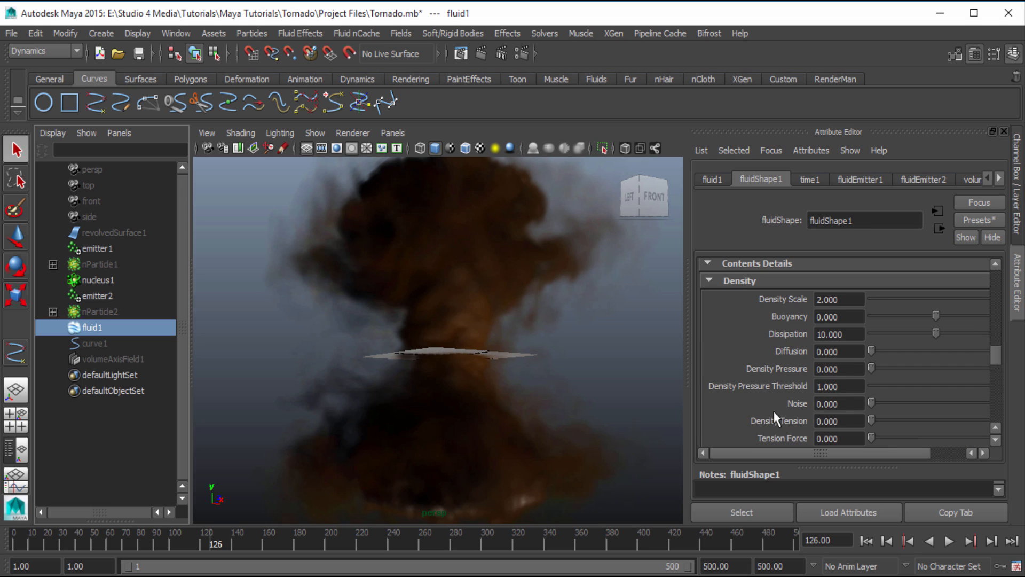
scroll(776, 418, up, 2)
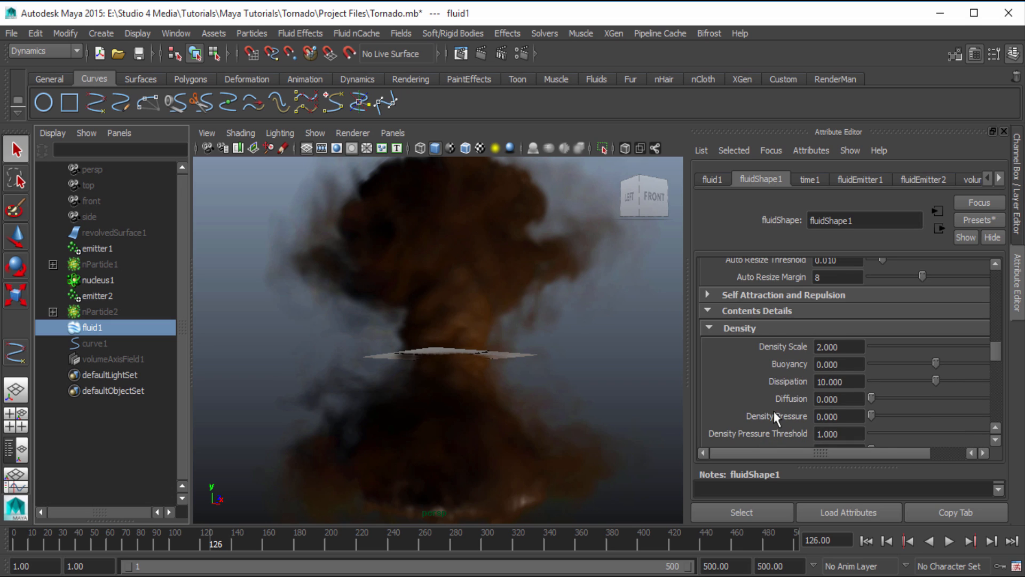
scroll(776, 417, down, 10)
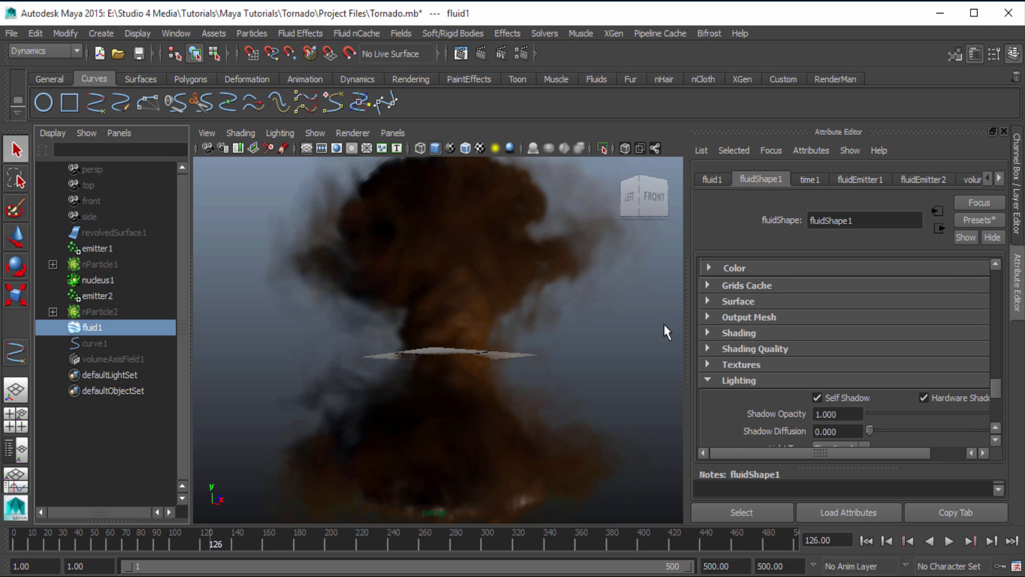
scroll(739, 383, down, 3)
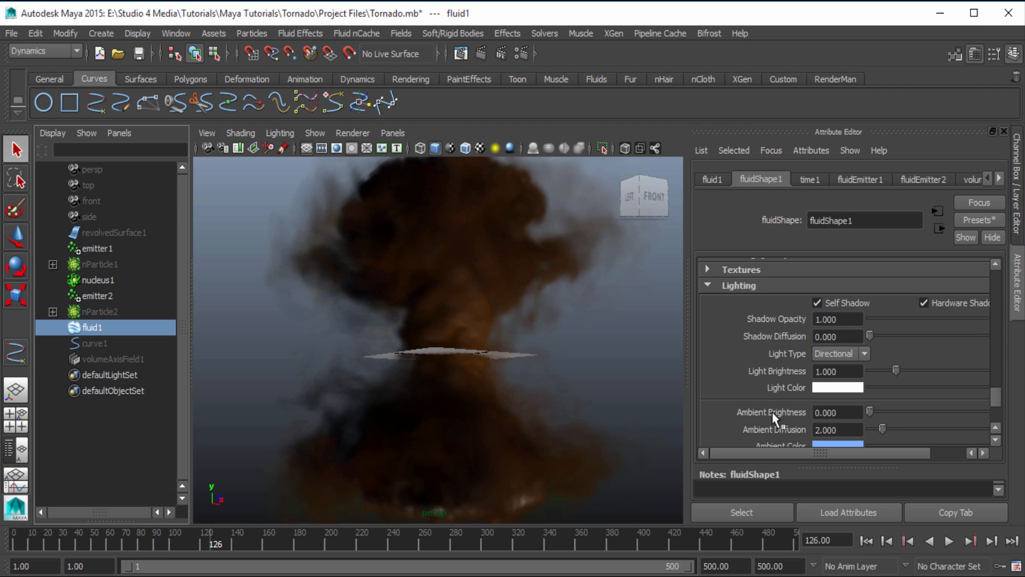
scroll(764, 411, up, 1)
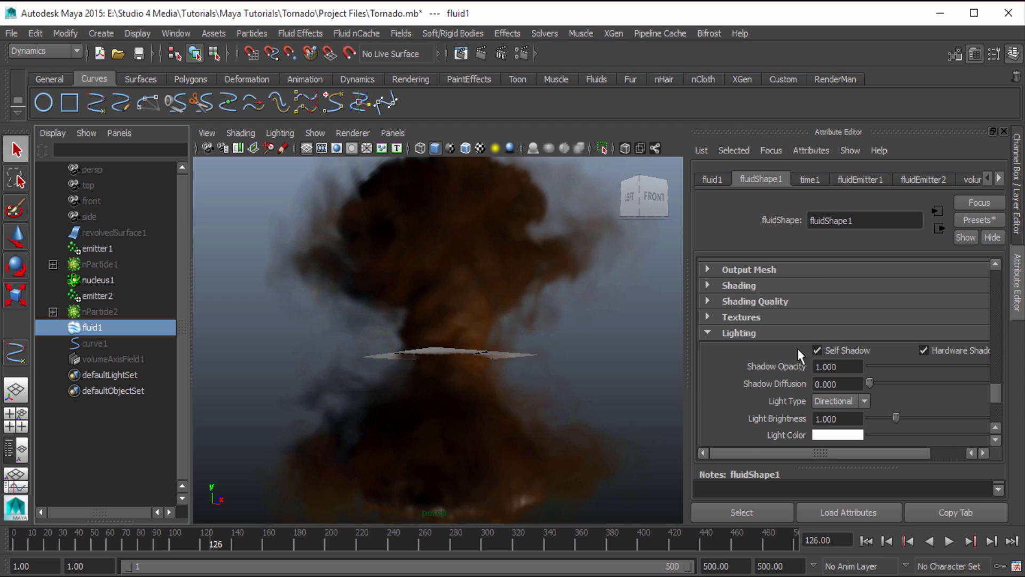
Look over the fluid's Textures and Shading Quality settings, and collapse both sections together with Lighting
click(746, 318)
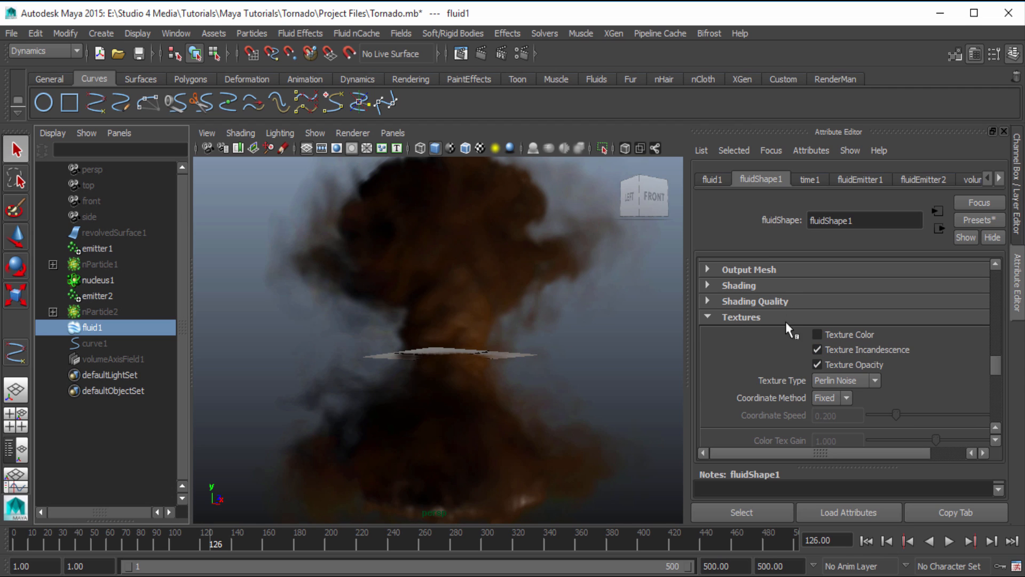
click(774, 301)
scroll(812, 406, down, 1)
scroll(806, 407, up, 1)
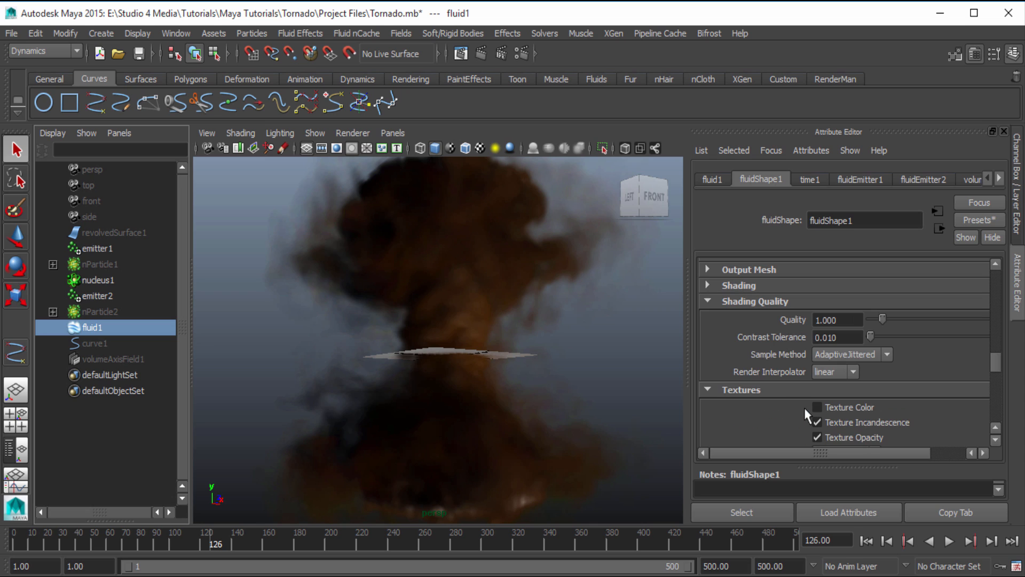
click(743, 303)
click(742, 317)
click(741, 332)
click(744, 333)
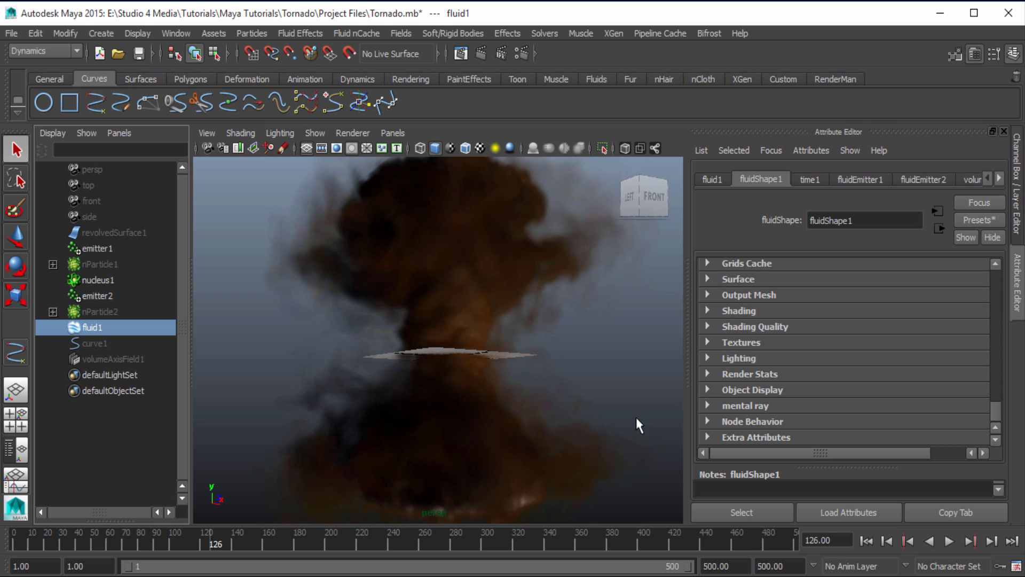
Examine the fluid's Density and Turbulence settings and its Velocity settings, including Swirl and Noise
scroll(796, 376, up, 5)
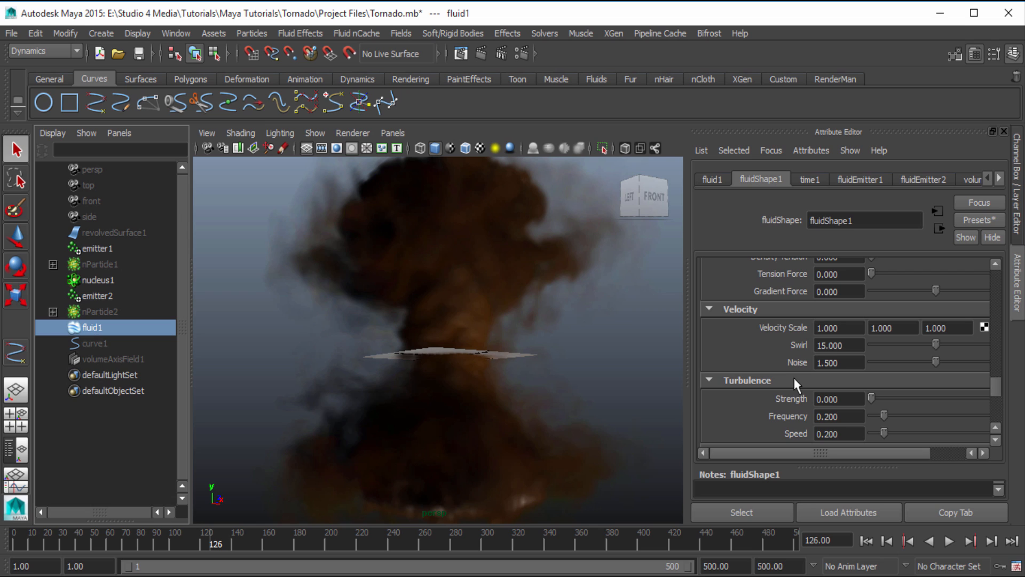
scroll(795, 381, down, 1)
scroll(796, 382, up, 6)
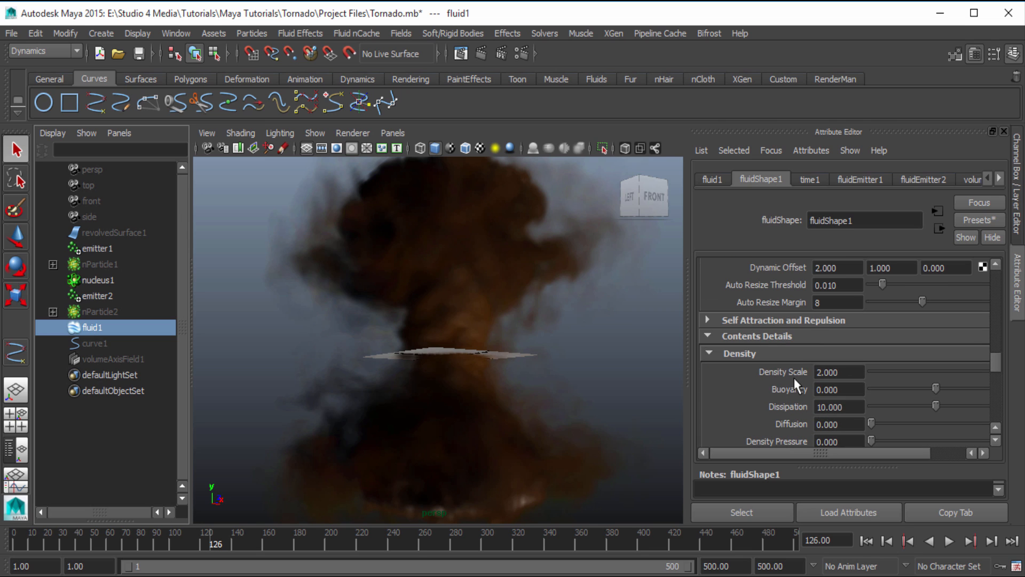
scroll(796, 383, up, 1)
scroll(789, 384, down, 1)
scroll(775, 344, down, 1)
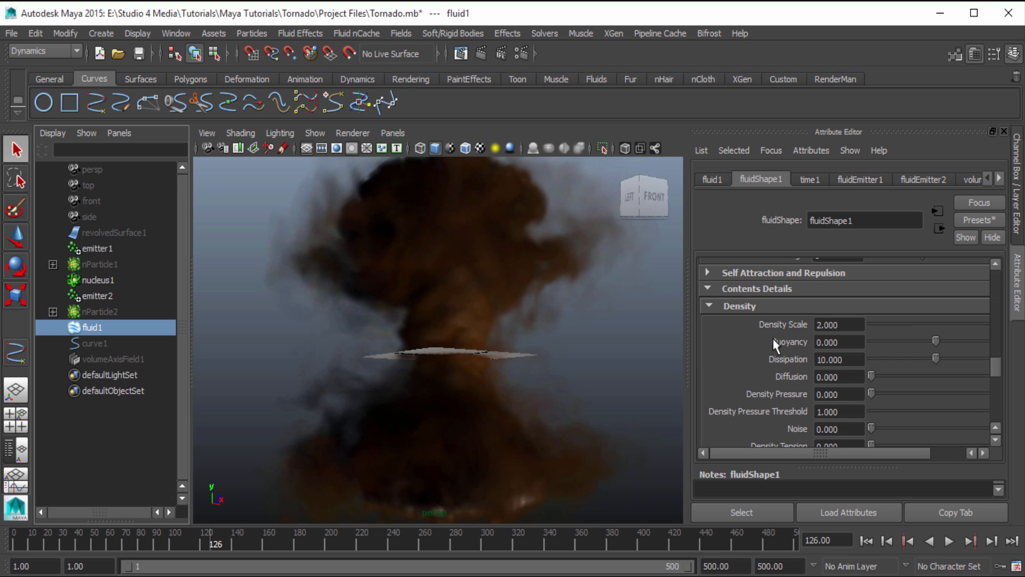
scroll(772, 405, down, 1)
scroll(772, 404, down, 1)
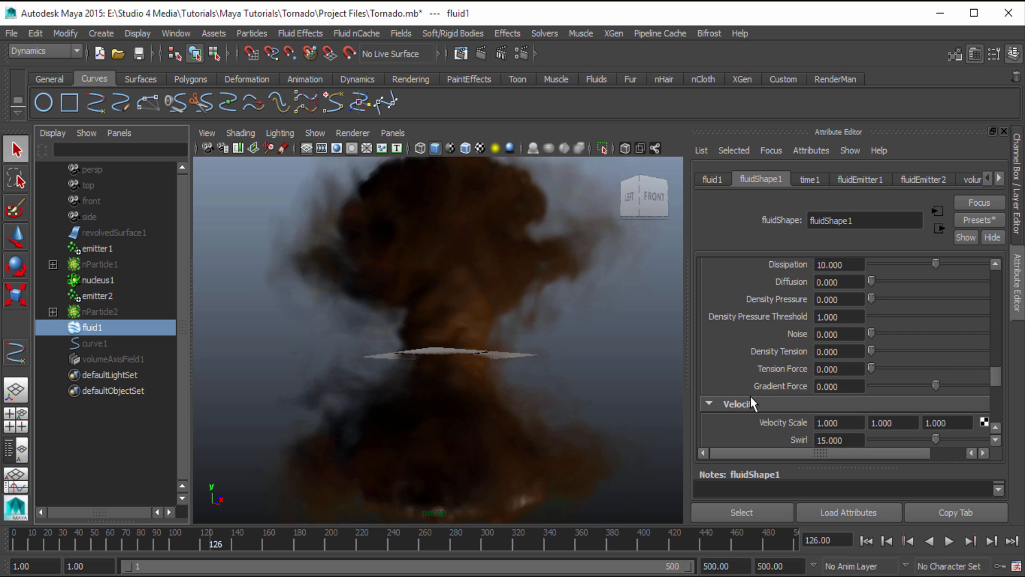
scroll(770, 407, up, 2)
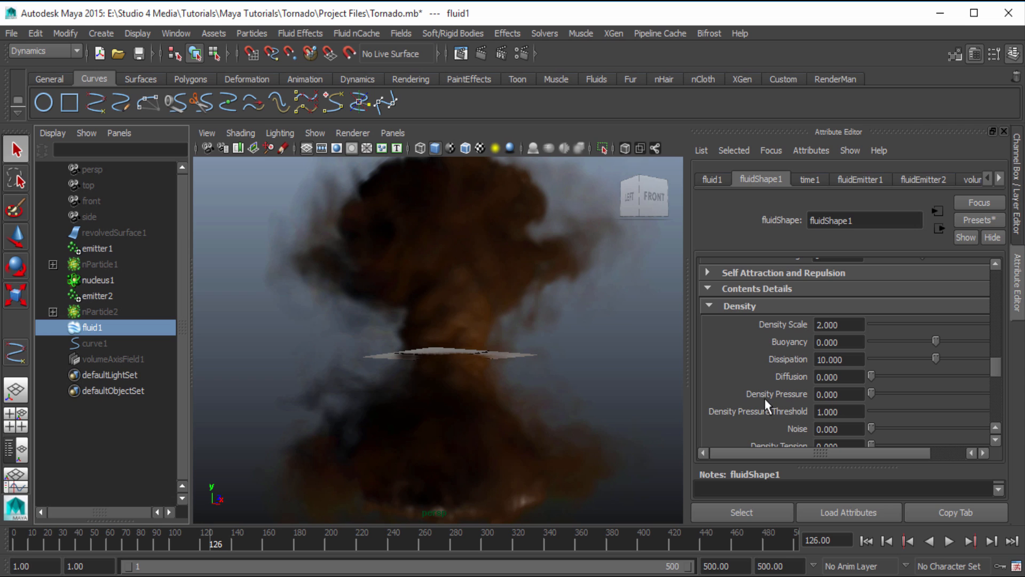
scroll(767, 404, down, 3)
scroll(767, 404, up, 3)
scroll(767, 404, down, 1)
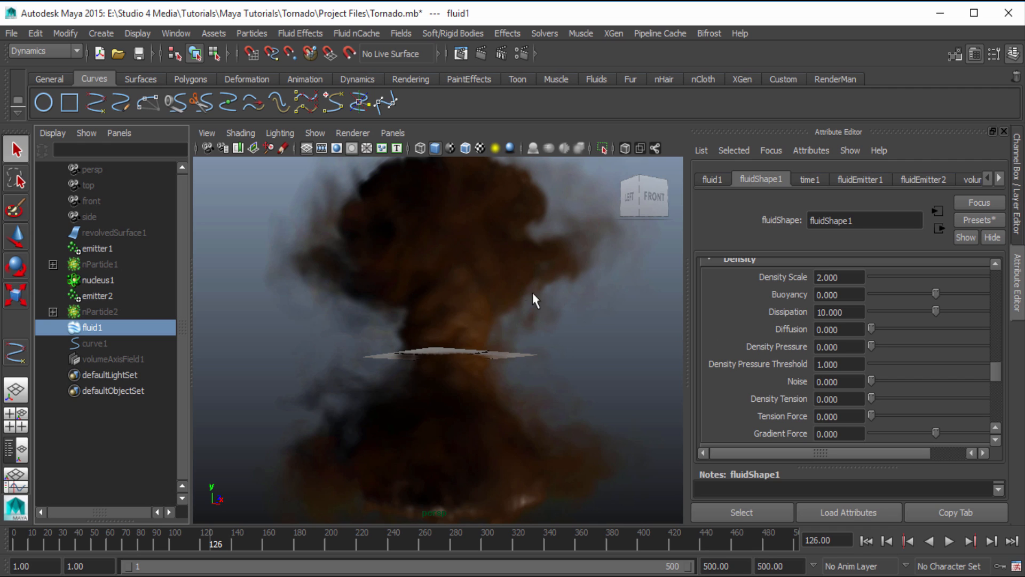
scroll(800, 323, down, 3)
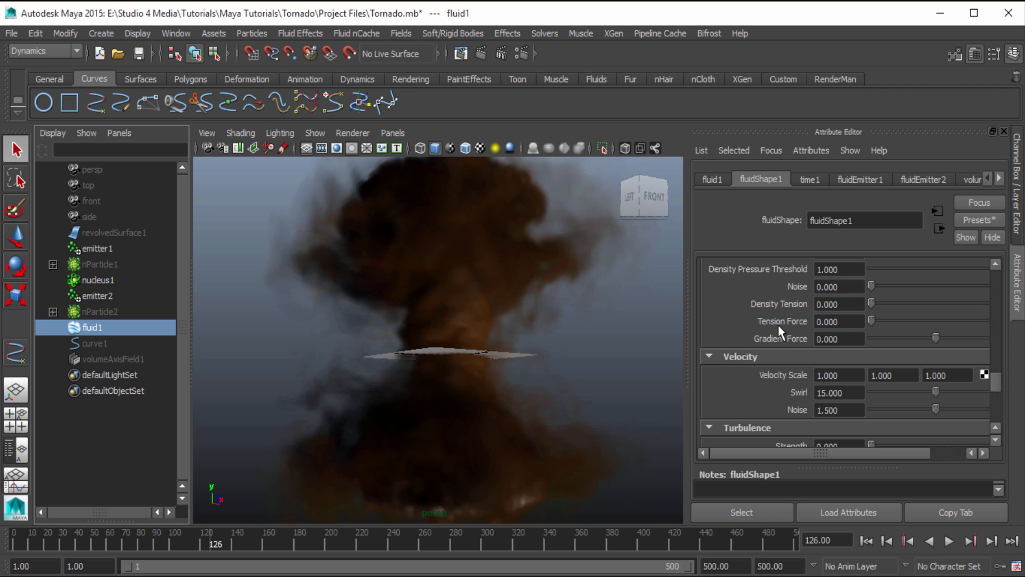
scroll(779, 325, down, 3)
scroll(783, 328, up, 2)
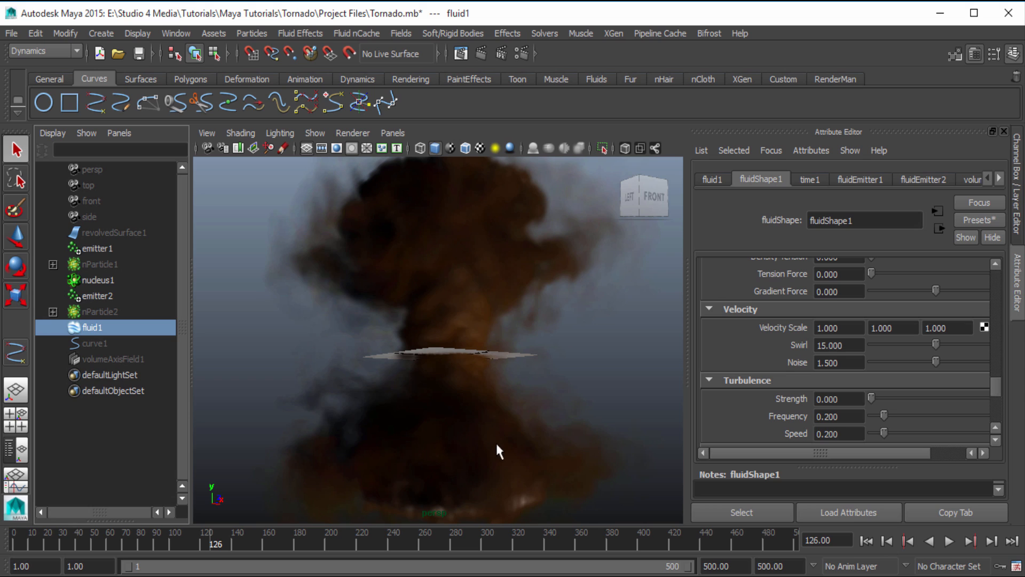
click(849, 345)
click(852, 365)
click(841, 345)
scroll(792, 392, down, 3)
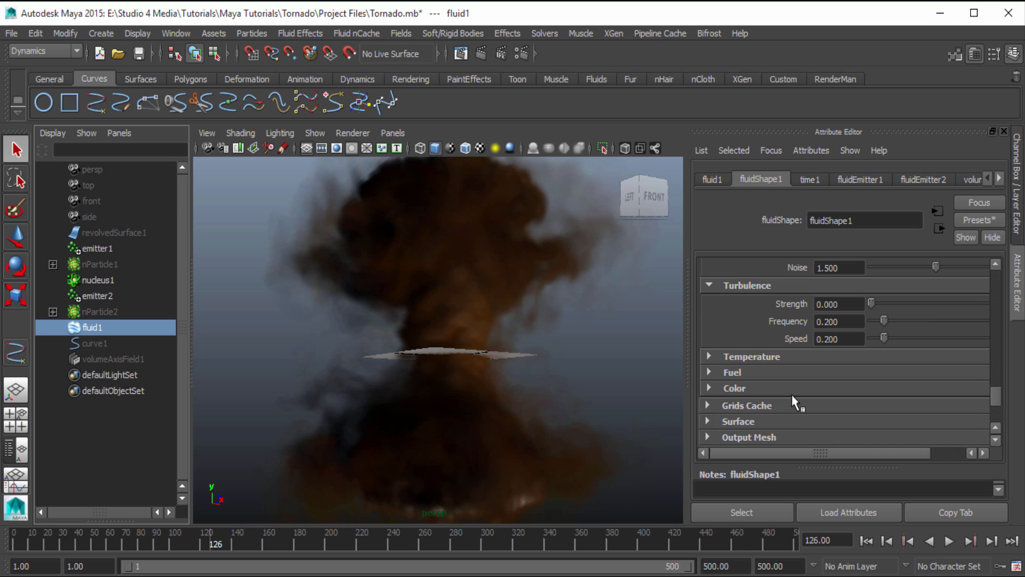
Examine the fluid's Dynamic Simulation settings, including the solver and advection options, along with its Auto Resize and Density settings
scroll(793, 402, up, 20)
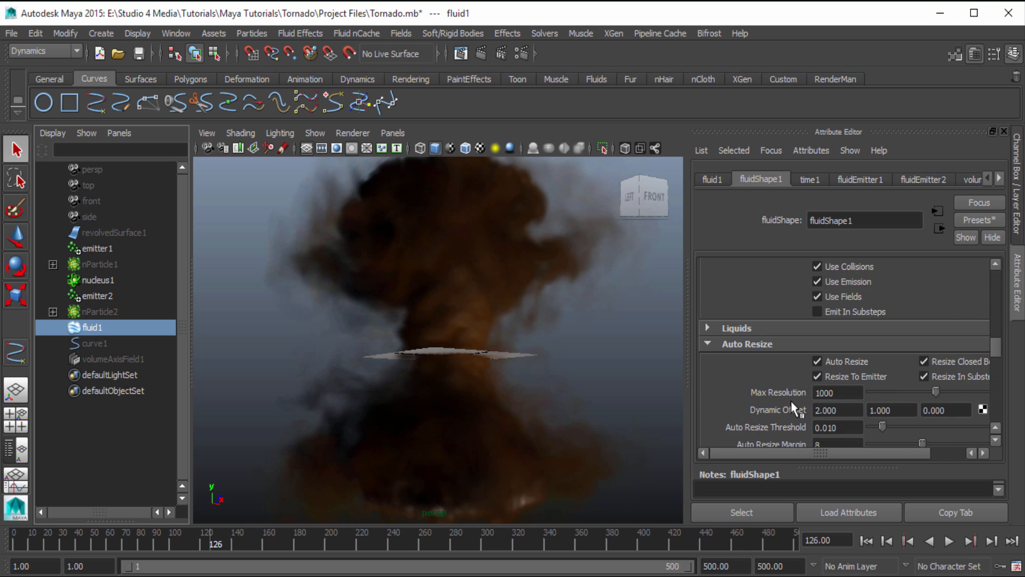
scroll(790, 406, up, 3)
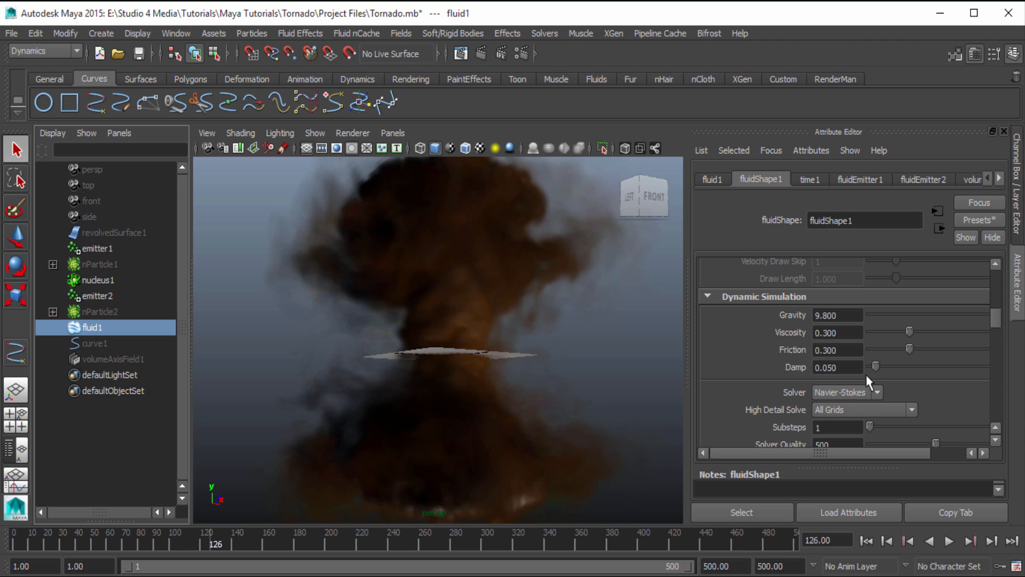
scroll(827, 341, down, 3)
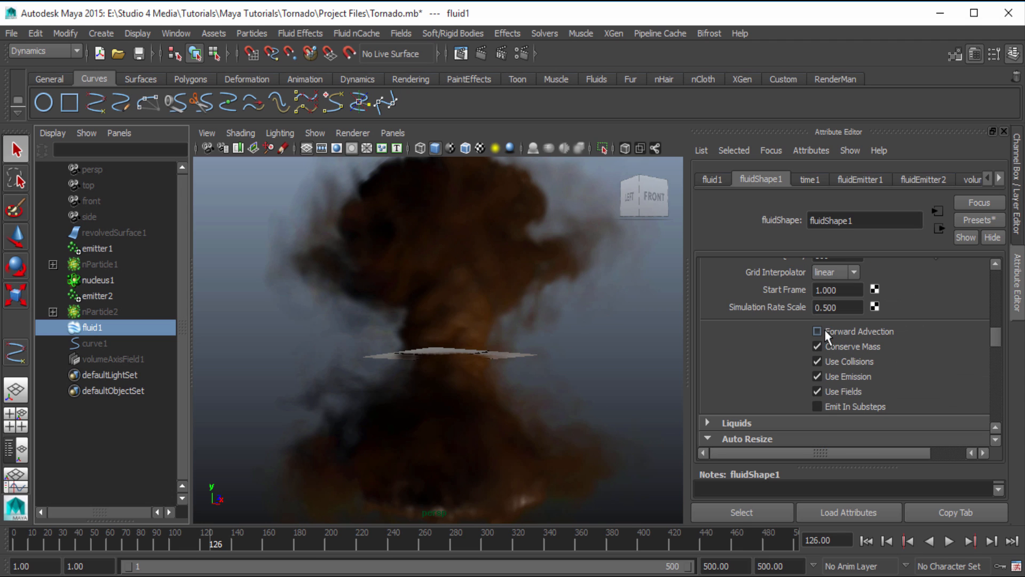
scroll(827, 331, down, 3)
scroll(828, 323, up, 6)
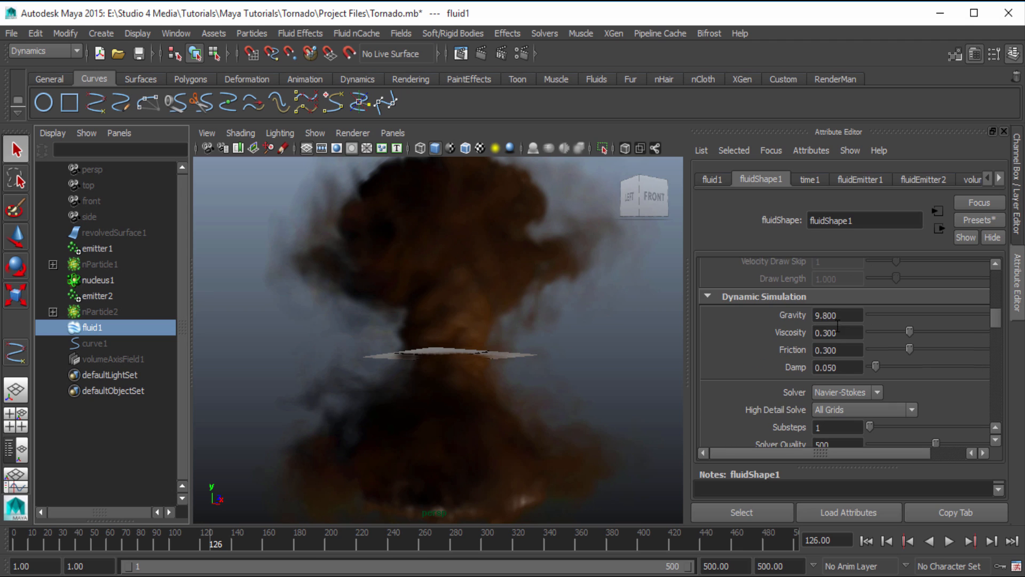
scroll(838, 341, down, 4)
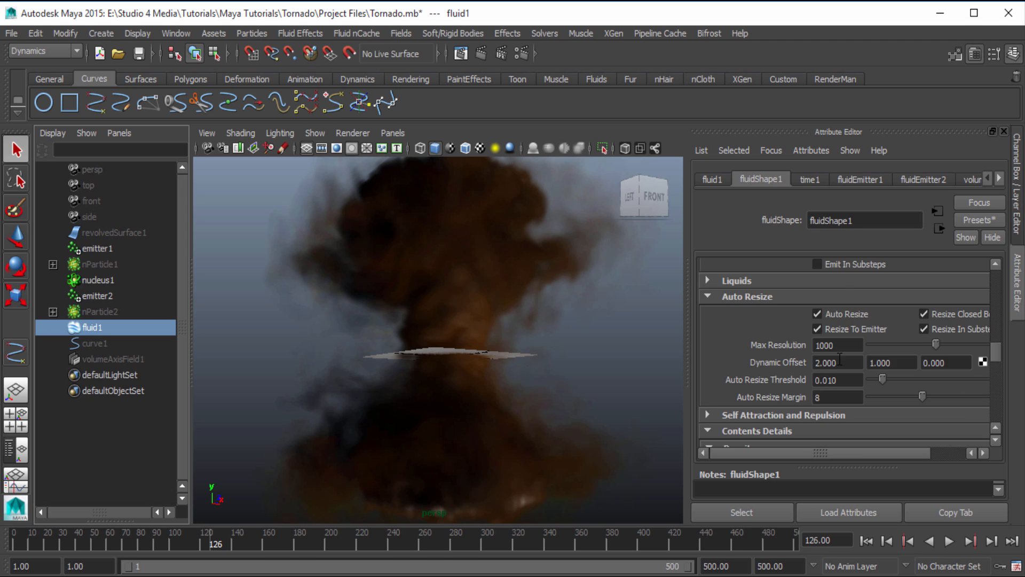
scroll(839, 359, down, 3)
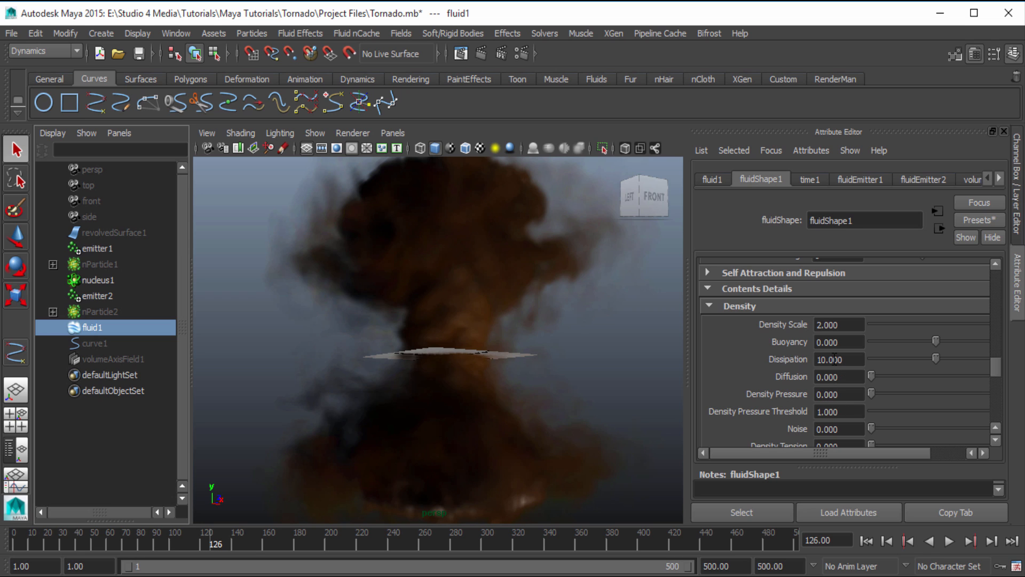
scroll(835, 359, up, 10)
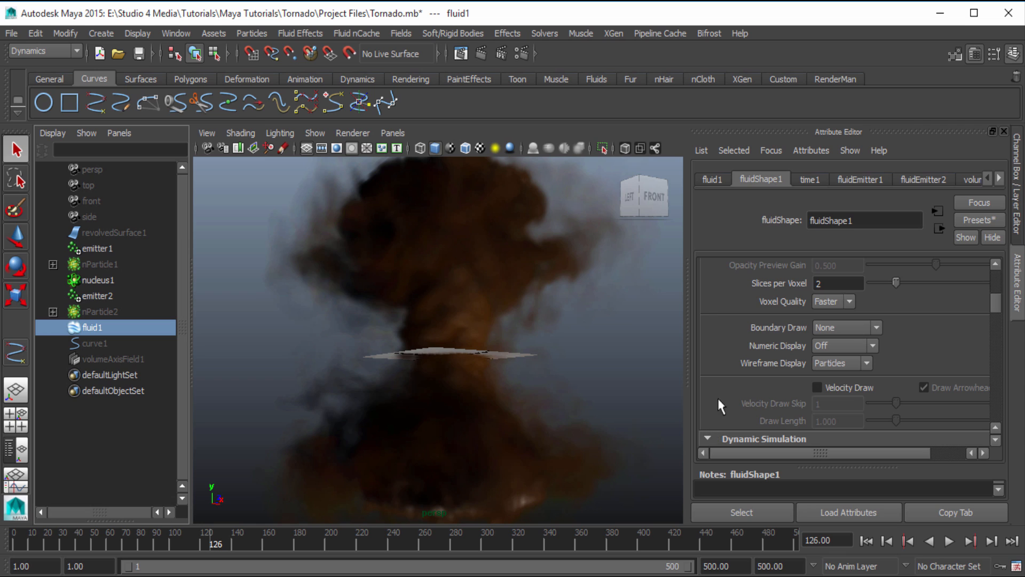
Go over the fluid's attributes once more, from Dynamic Simulation and Auto Resize to Velocity, Turbulence and the collapsed shading sections
scroll(721, 405, down, 5)
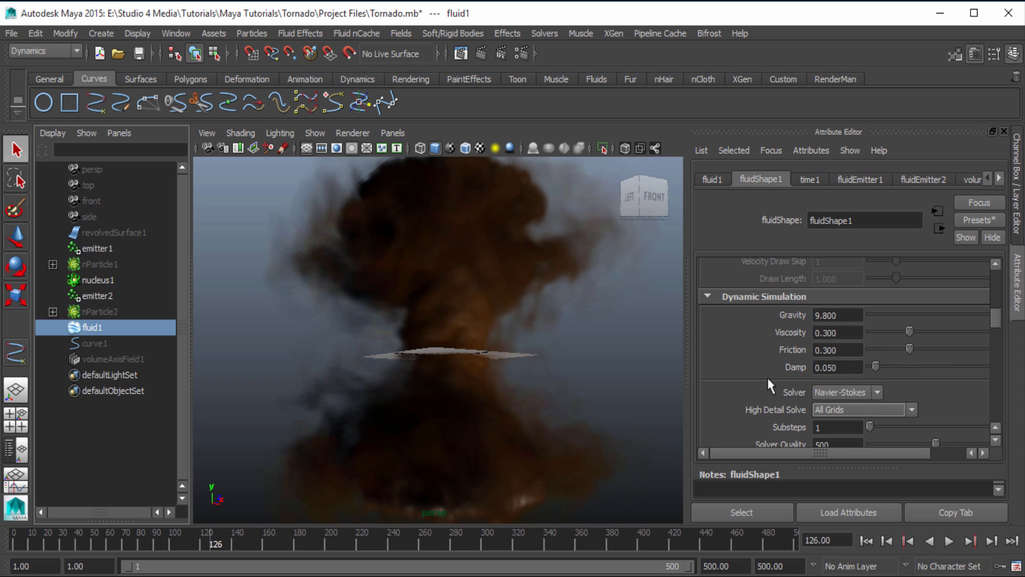
scroll(769, 380, down, 5)
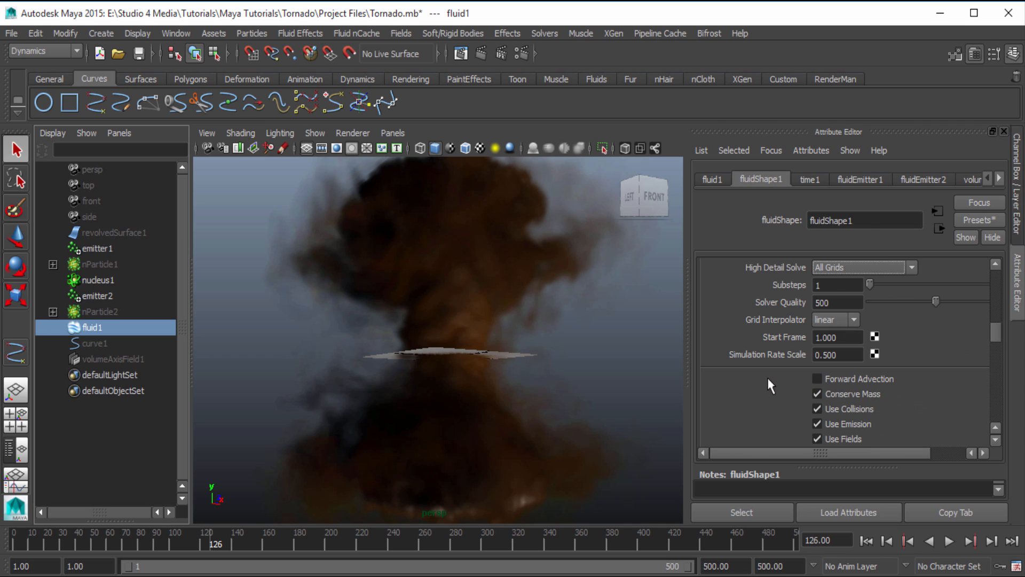
scroll(767, 376, down, 7)
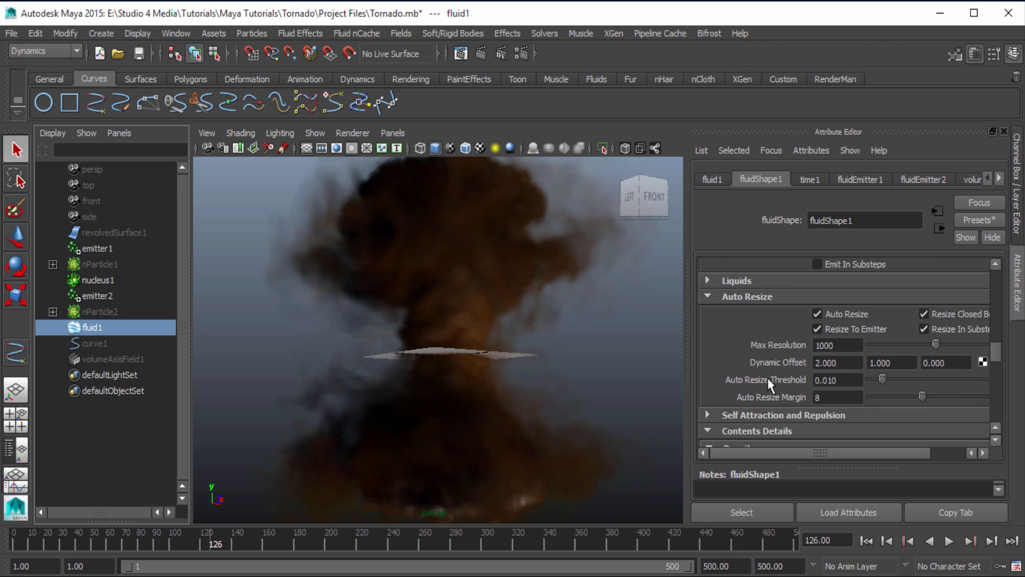
scroll(768, 380, down, 14)
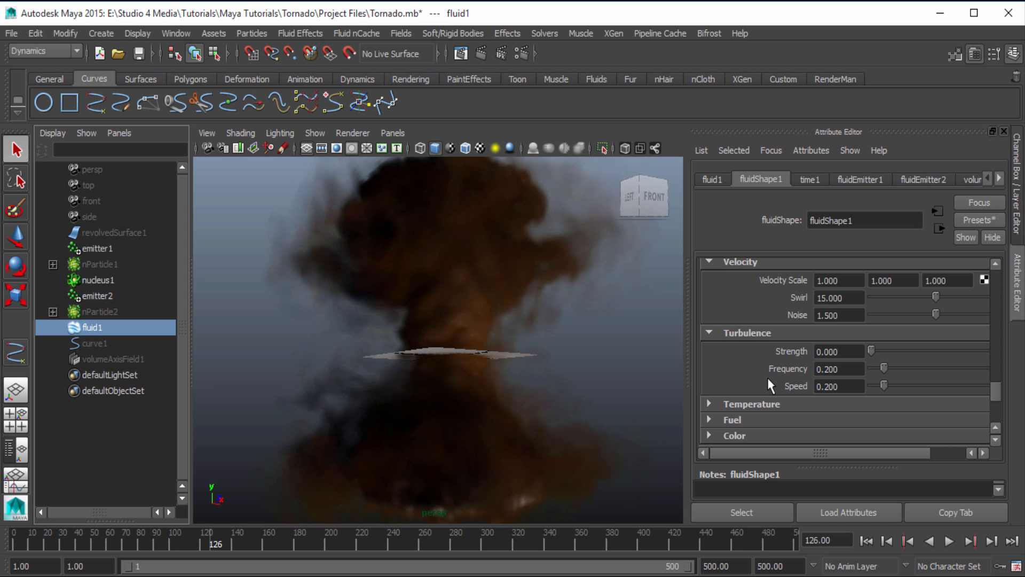
scroll(780, 320, down, 5)
scroll(799, 358, down, 3)
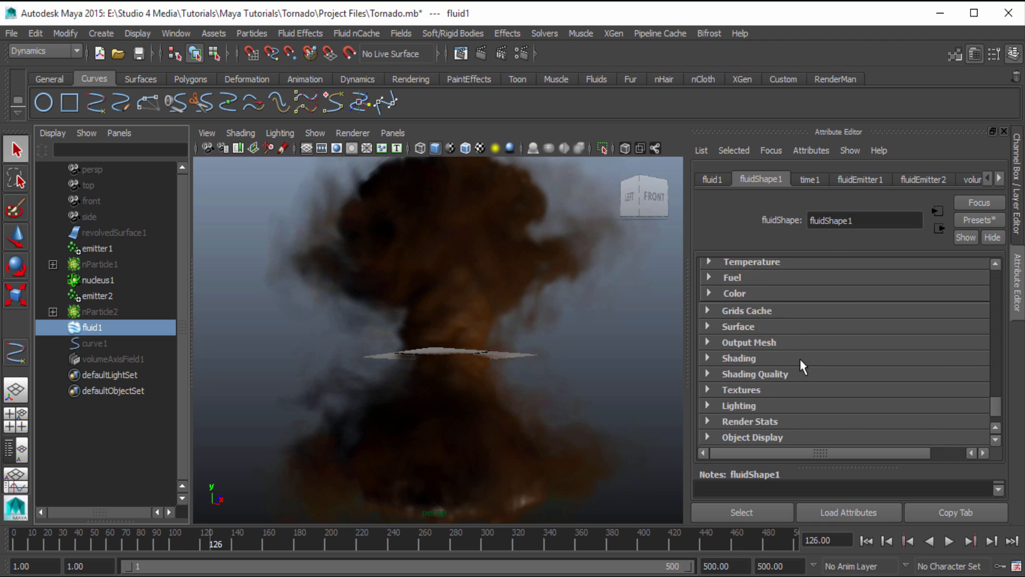
scroll(800, 359, up, 15)
scroll(793, 392, up, 2)
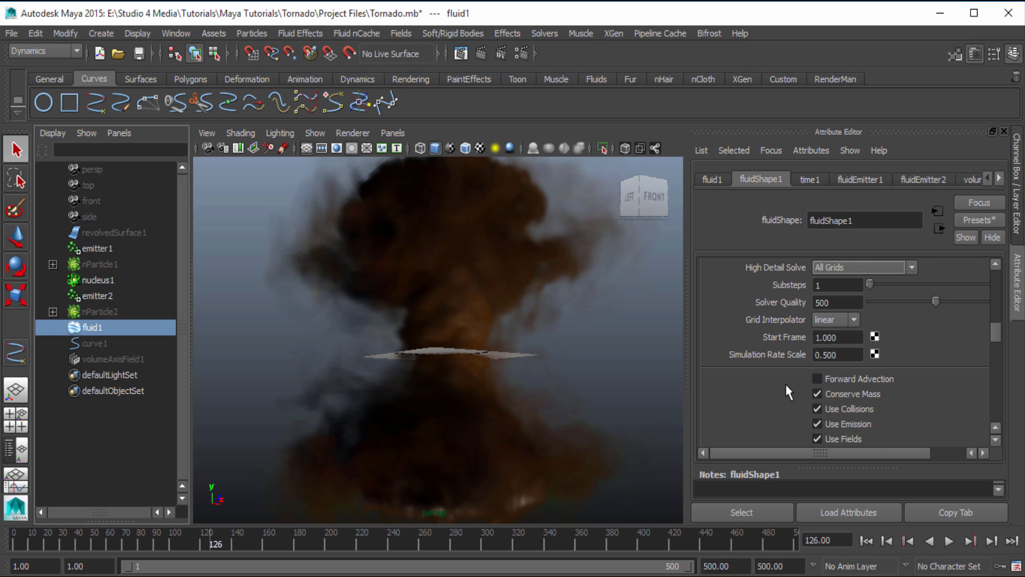
scroll(785, 384, up, 5)
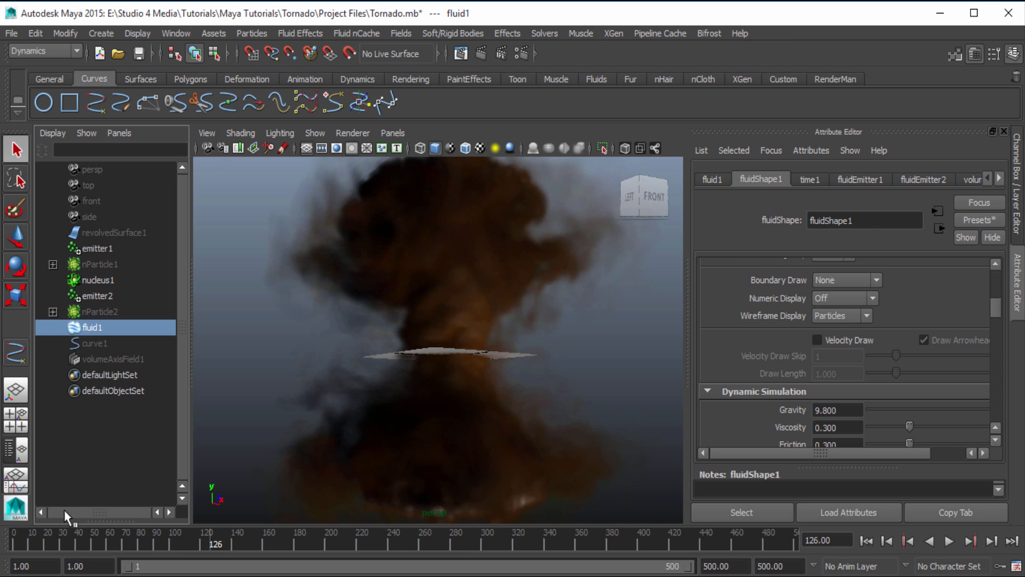